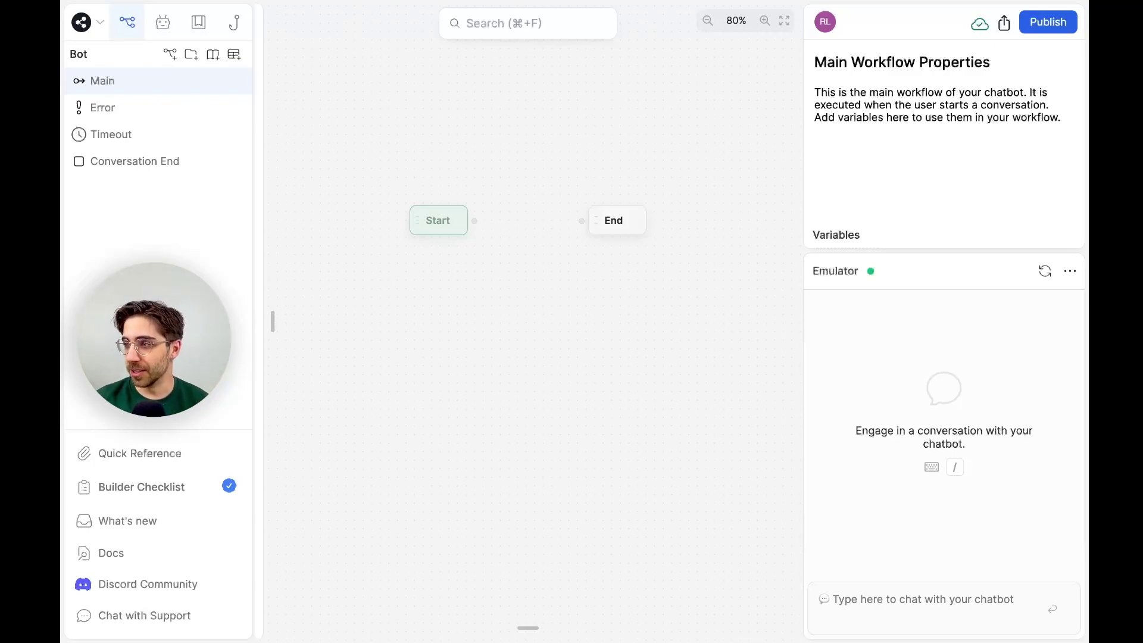
Move Start far left and End far right on one level, then show the agents list.
drag(443, 222, 358, 224)
drag(634, 214, 723, 207)
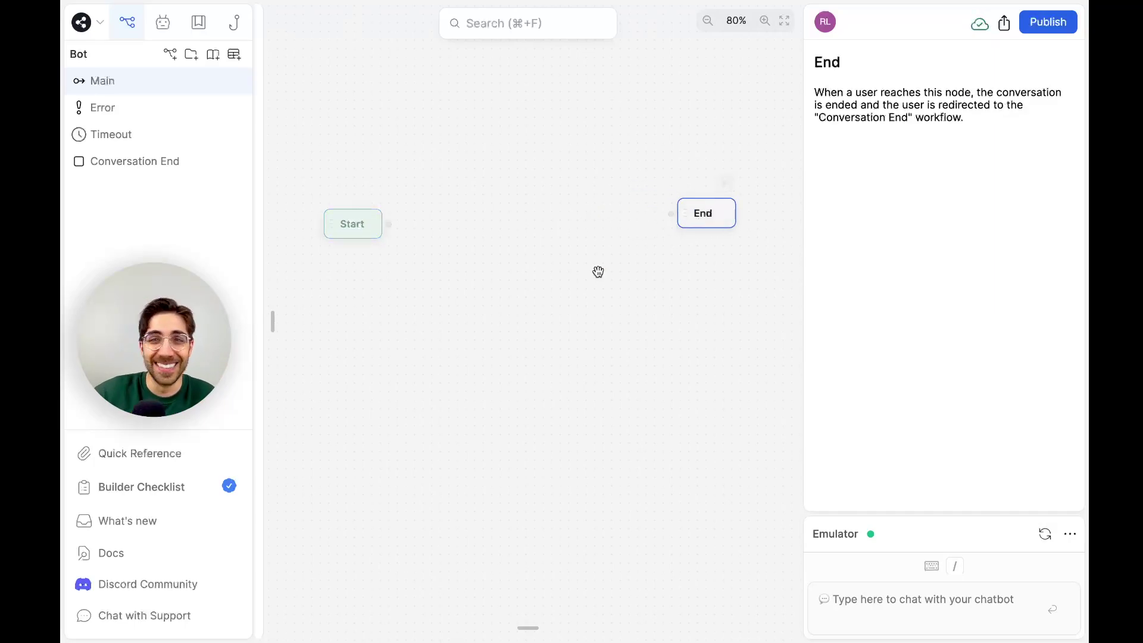
drag(691, 219, 697, 230)
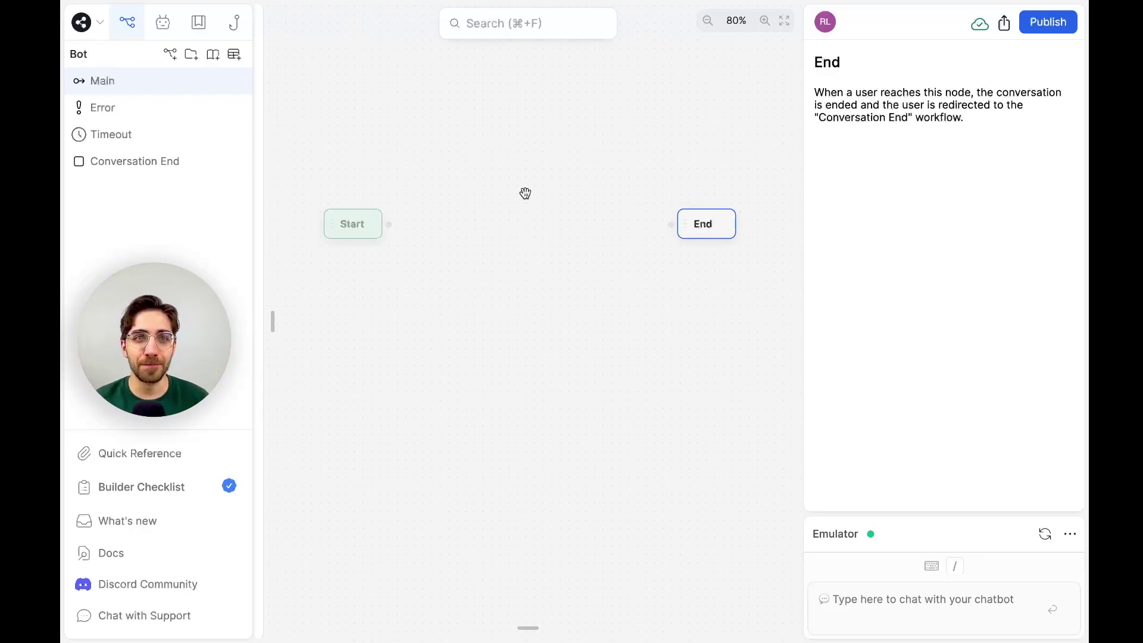
click(169, 25)
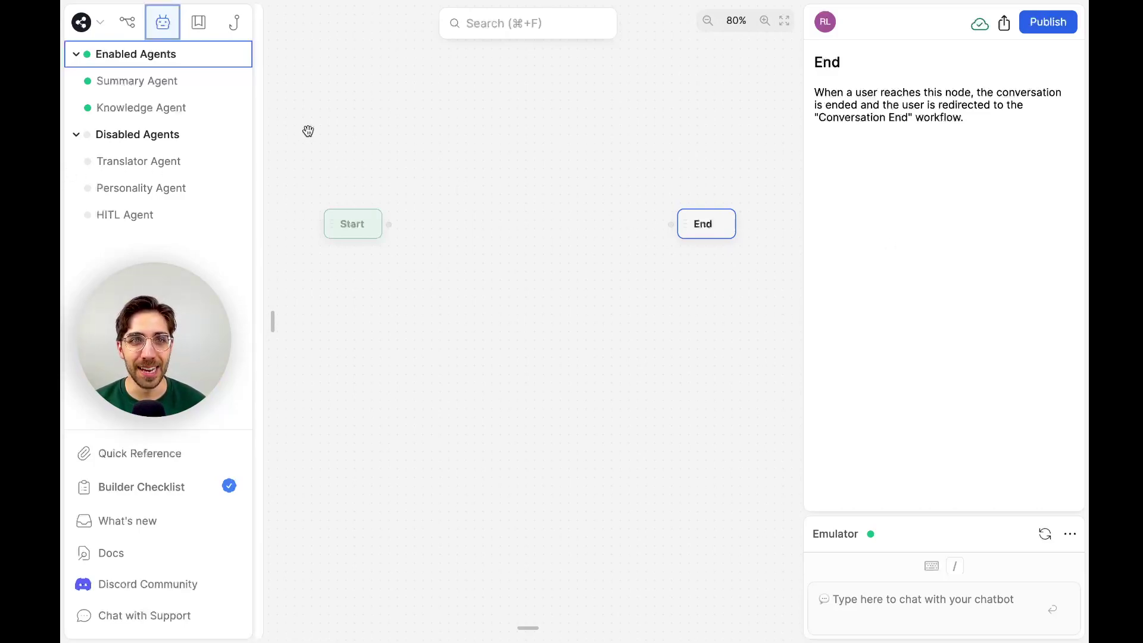
Go back to the bot's workflows, showing the Main flow with its Start and End nodes.
click(127, 22)
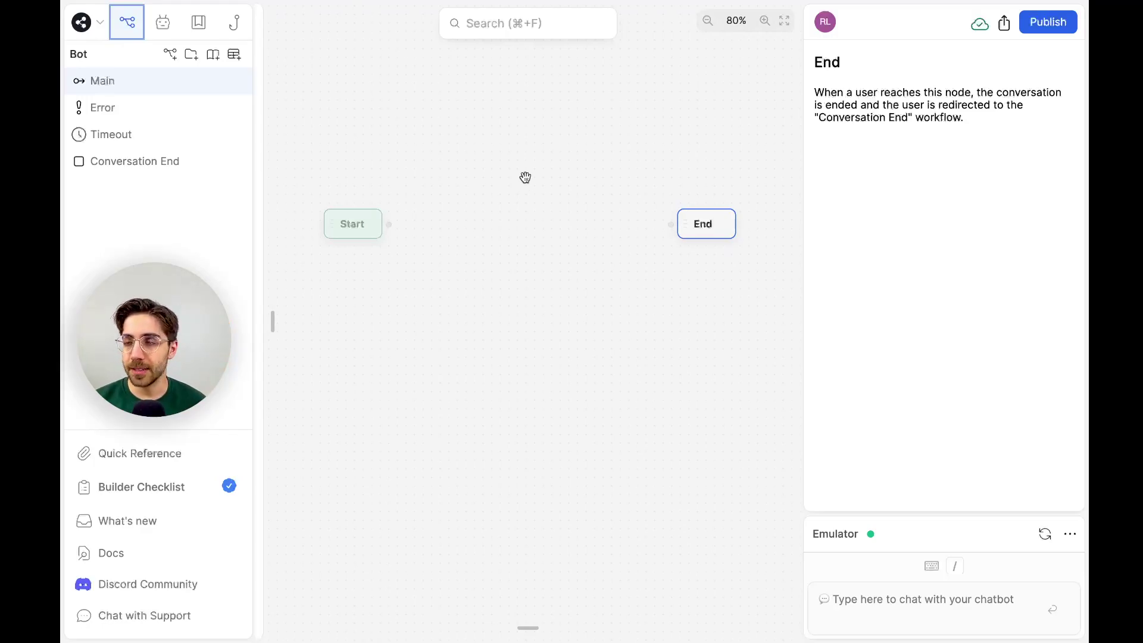
Add a standard node linked from Start and rename it Welcome.
drag(390, 224, 434, 148)
click(468, 171)
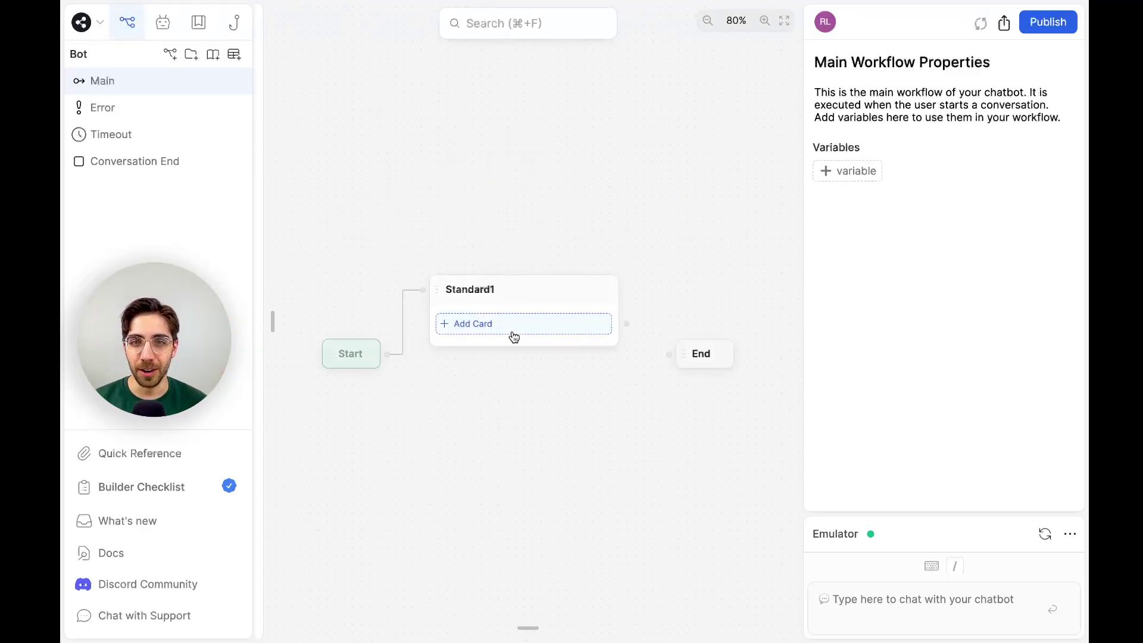
click(511, 334)
click(513, 255)
click(480, 280)
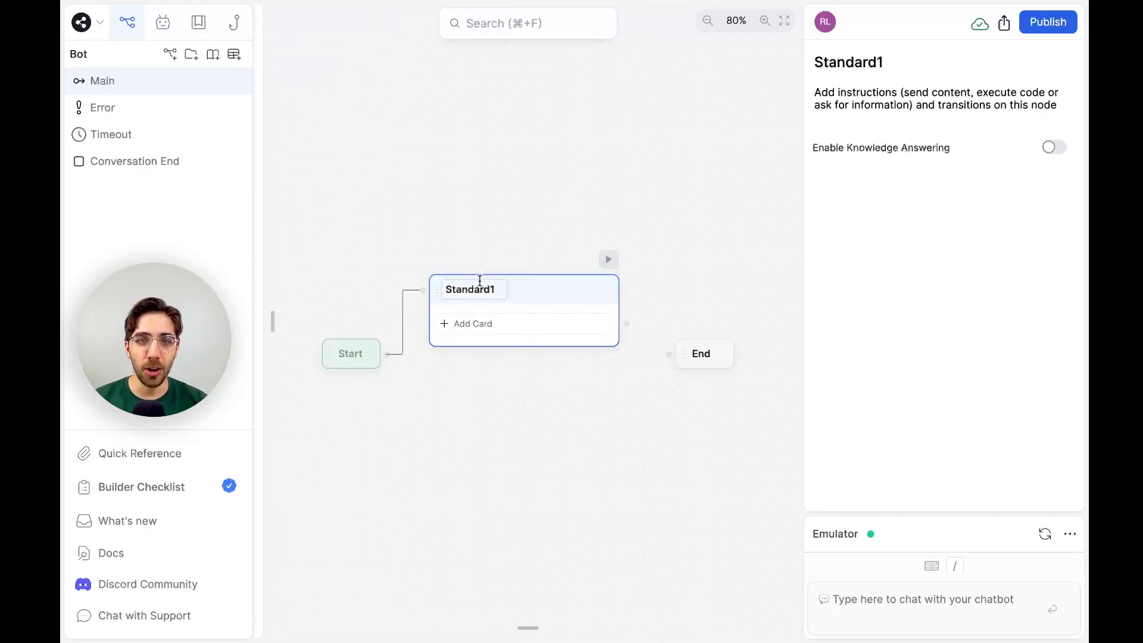
double_click(470, 291)
text(Welcome)
key(Return)
Add a Text card to Welcome with the message beginning 'Welcome to Botstruction!'.
click(467, 324)
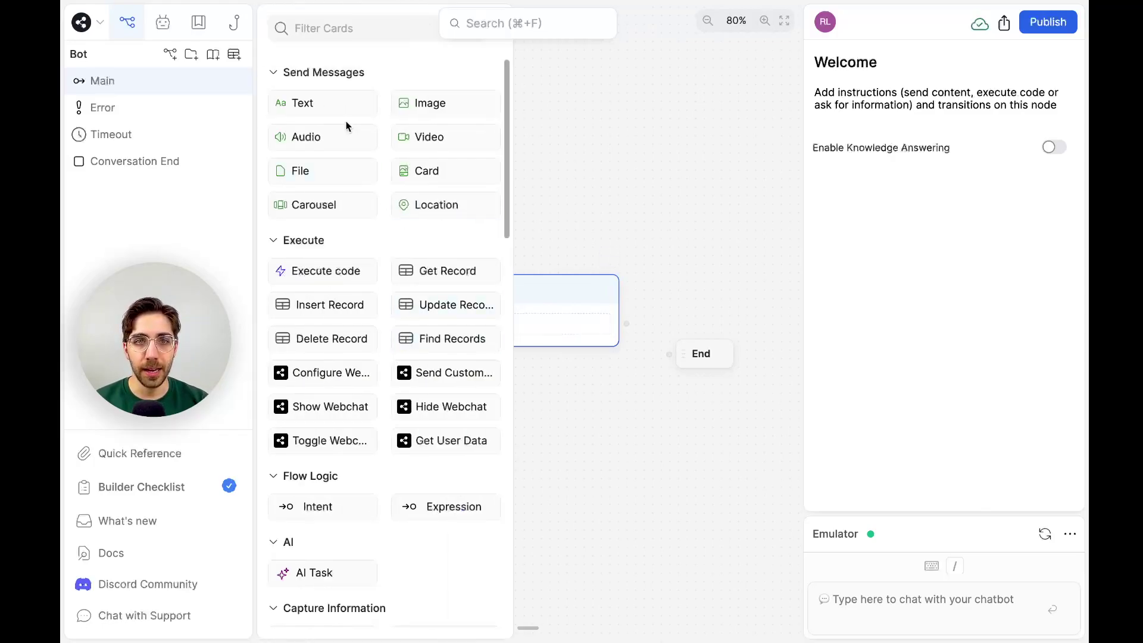
drag(339, 112, 613, 334)
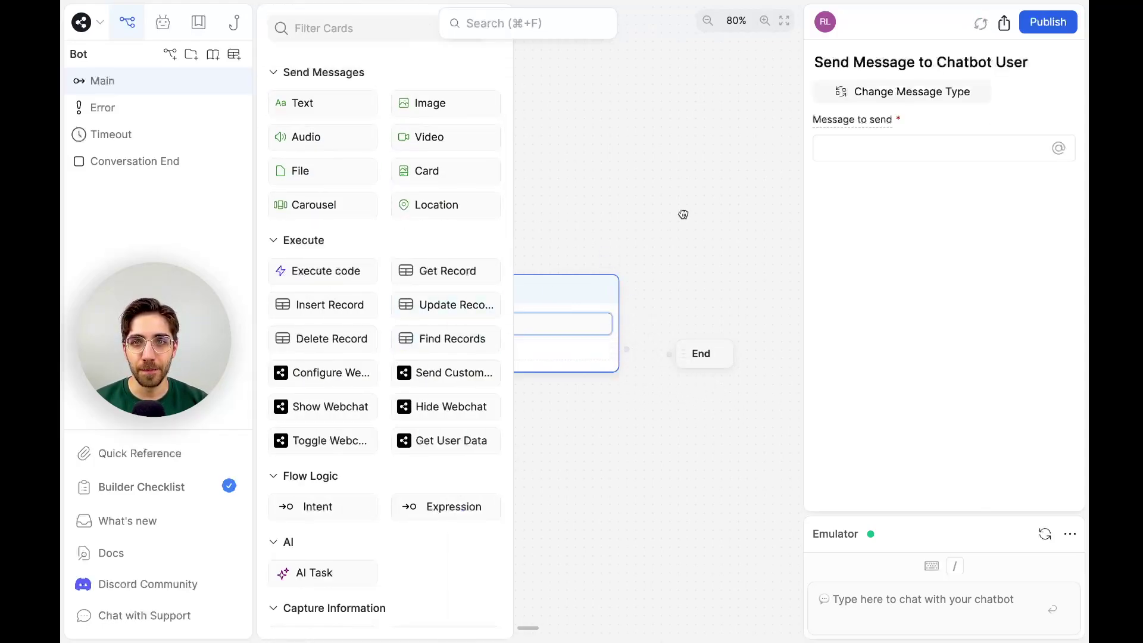
click(684, 214)
click(561, 322)
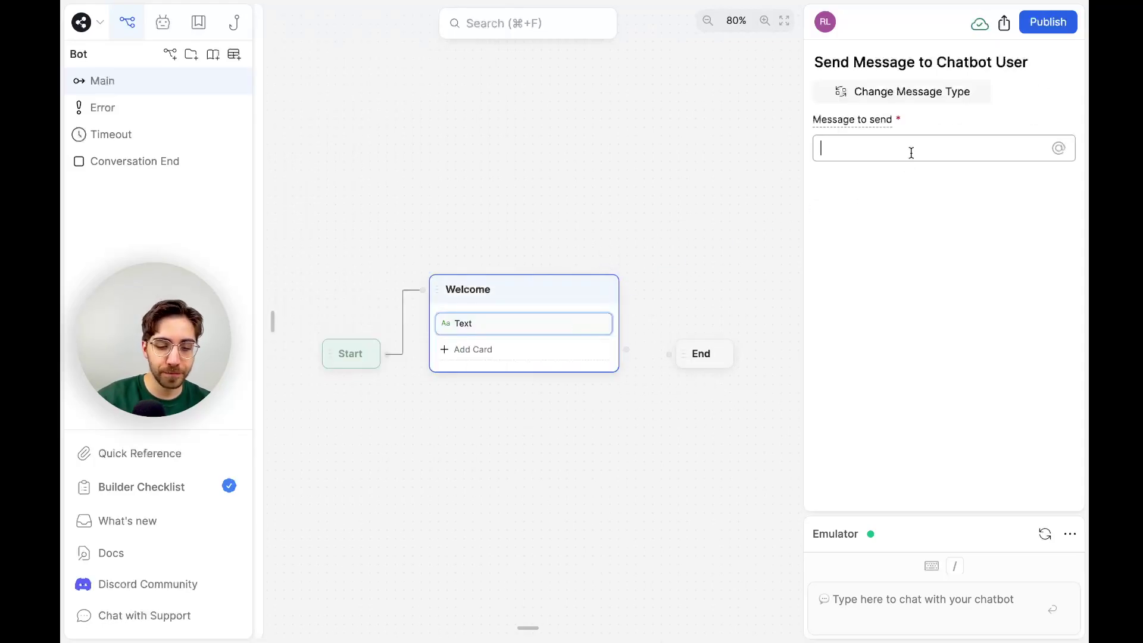
text(Welcome to )
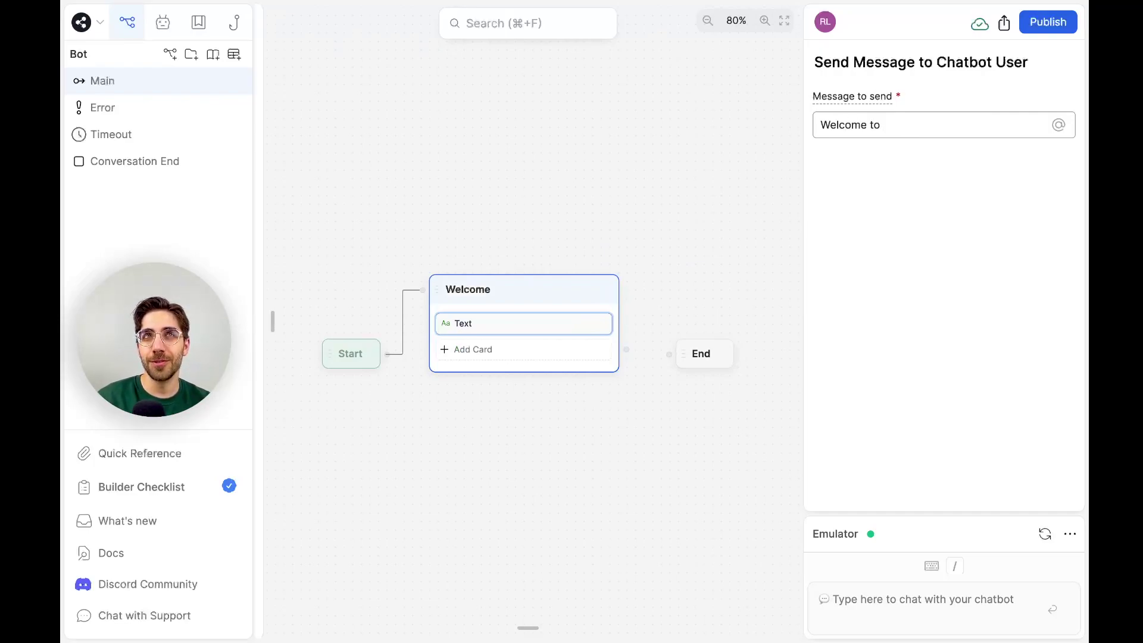
text(Botstruction!)
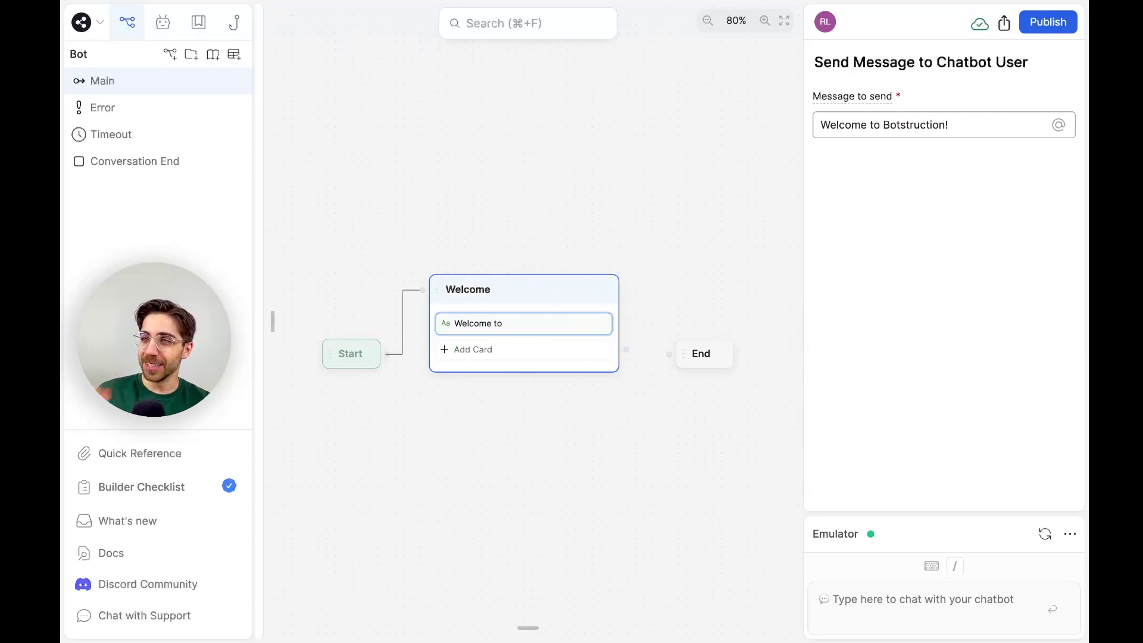
text( I'm here to help you out on your exciting project today.)
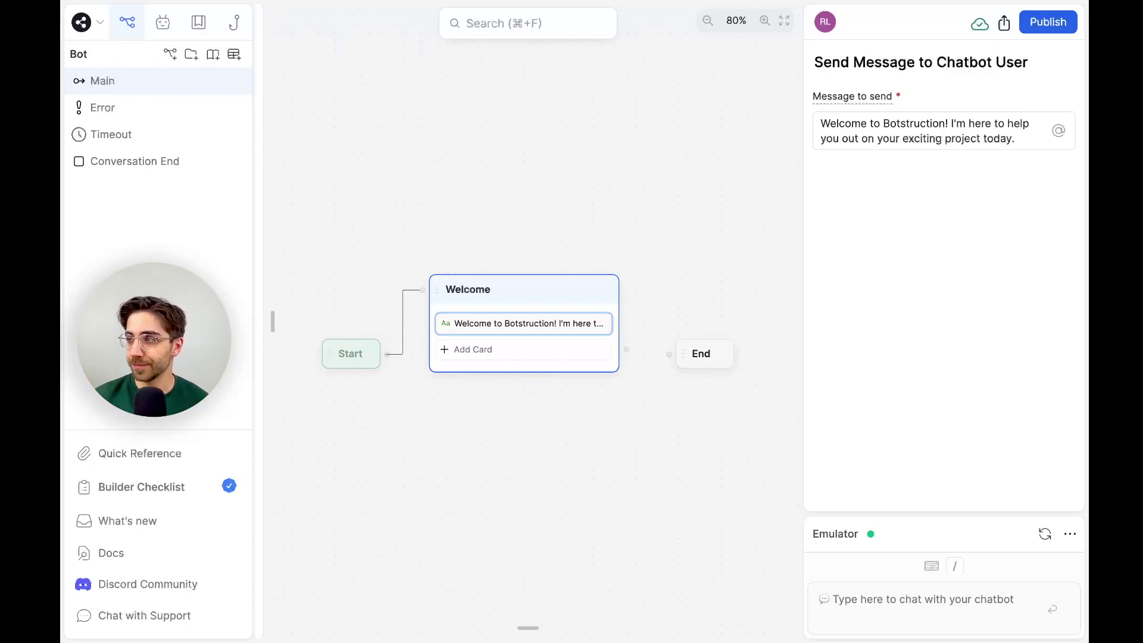
Show the card library for the Welcome node.
click(524, 353)
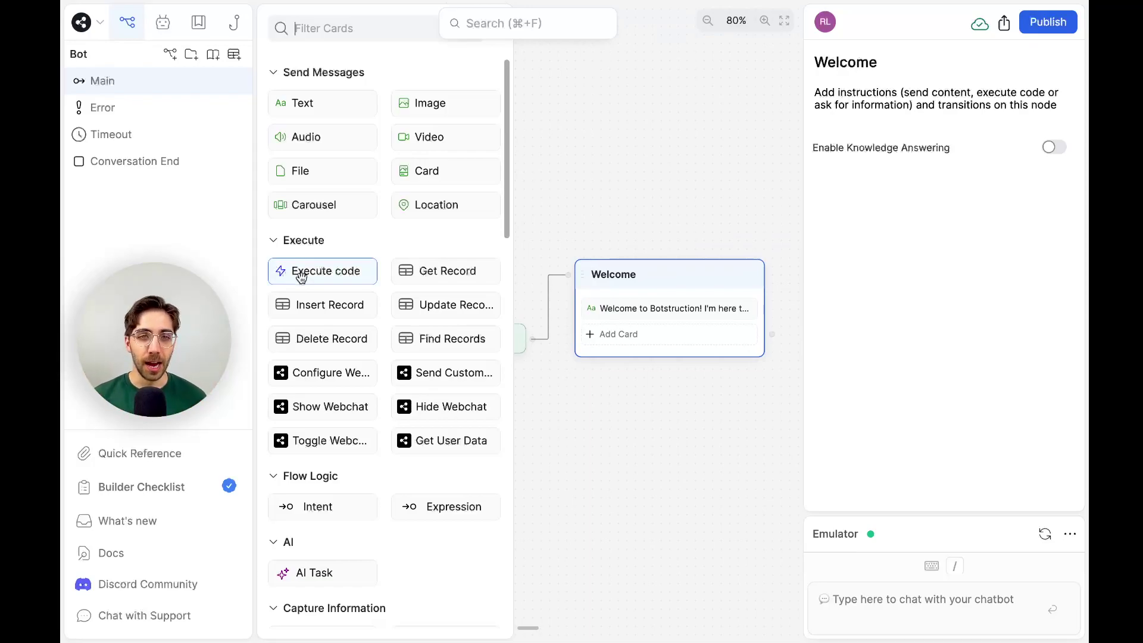
Add an Execute code card below the welcome text, then show the Main workflow's properties.
drag(300, 277, 648, 324)
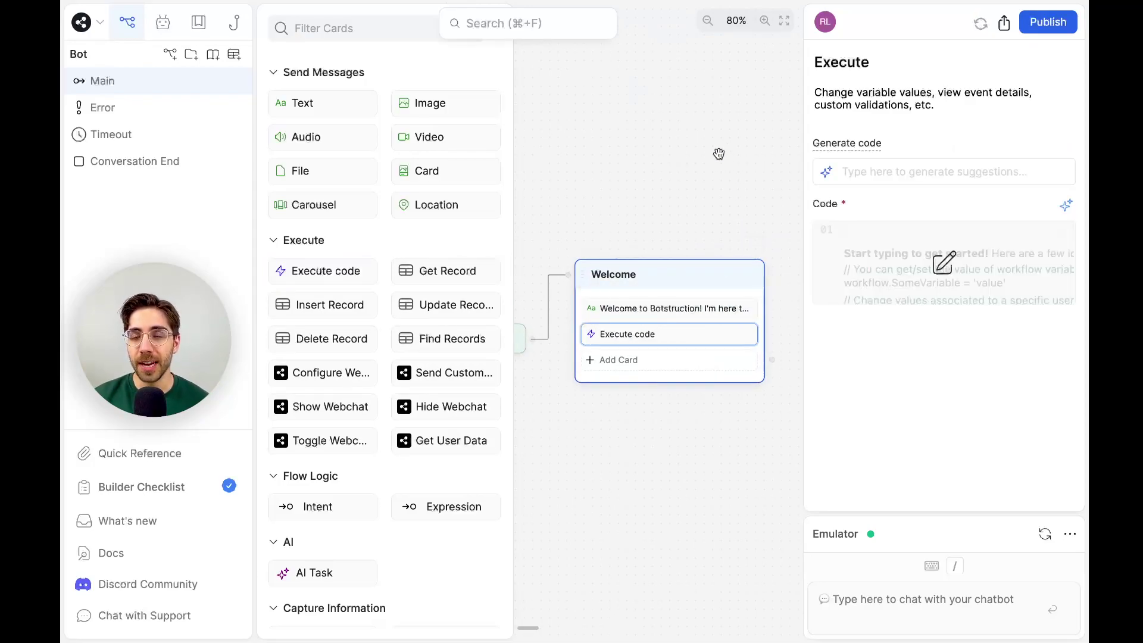
click(714, 228)
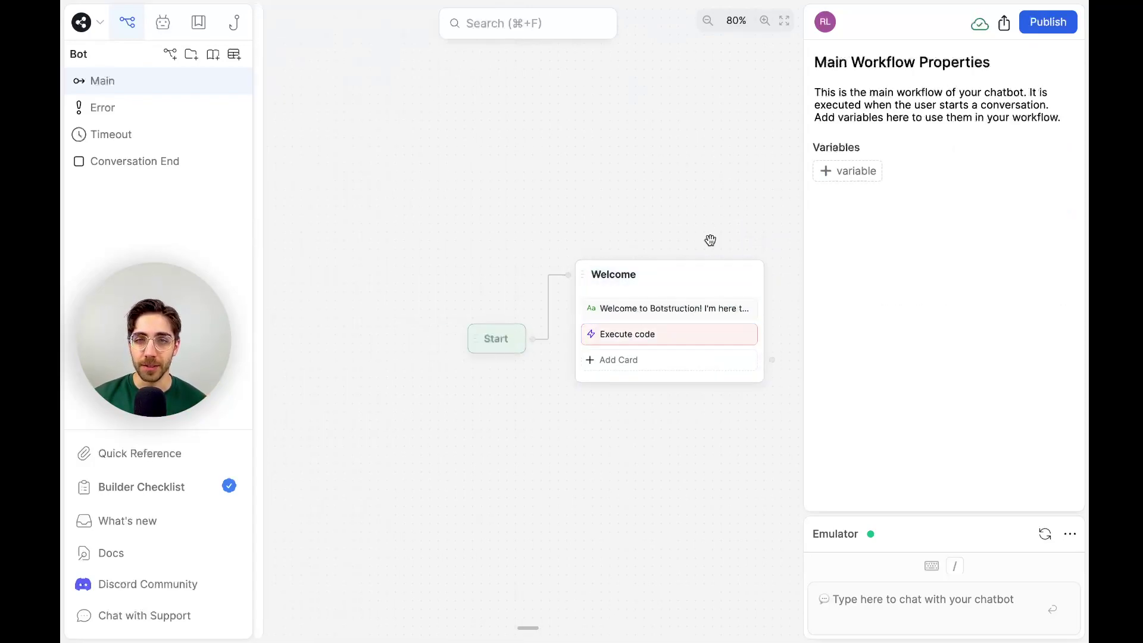
click(702, 326)
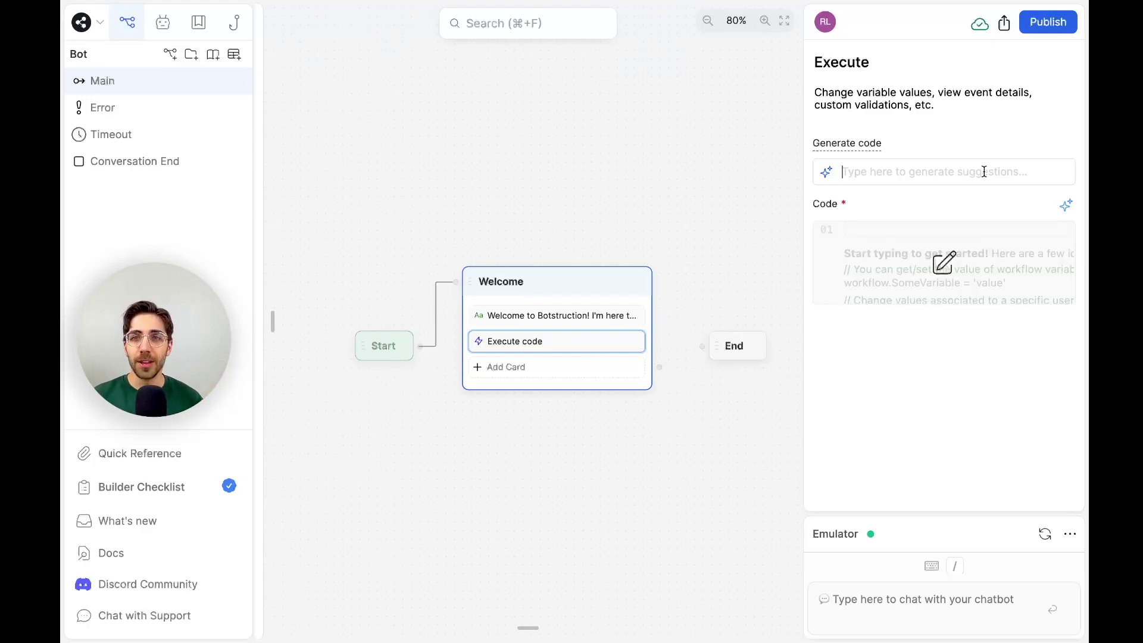
click(670, 134)
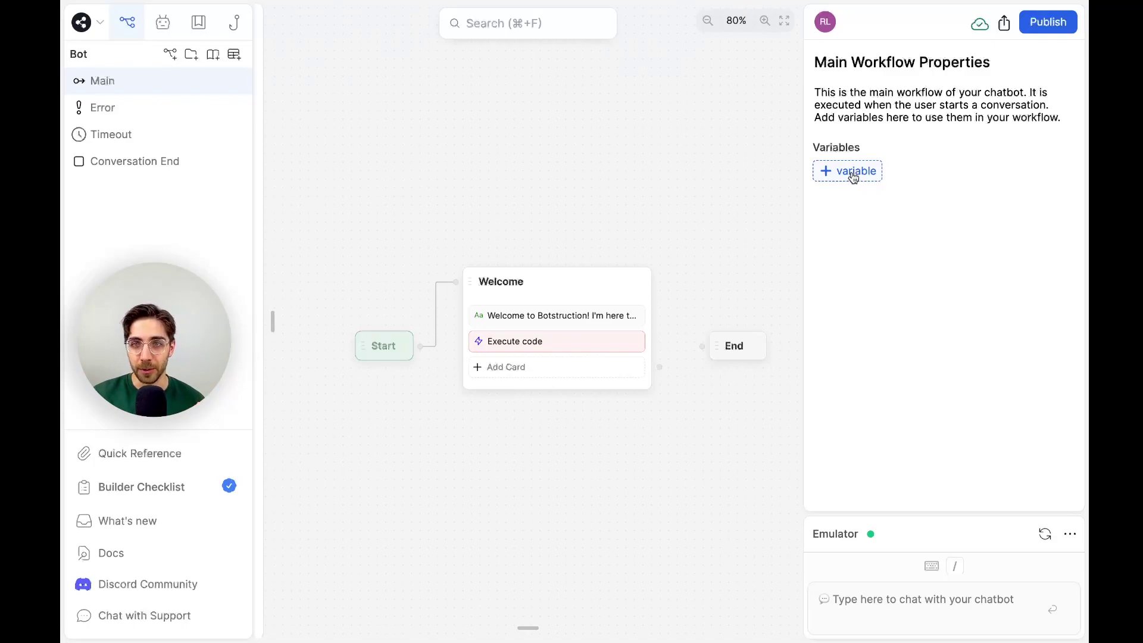
Create a String workflow variable named Date, then open the Execute code card's settings.
click(853, 175)
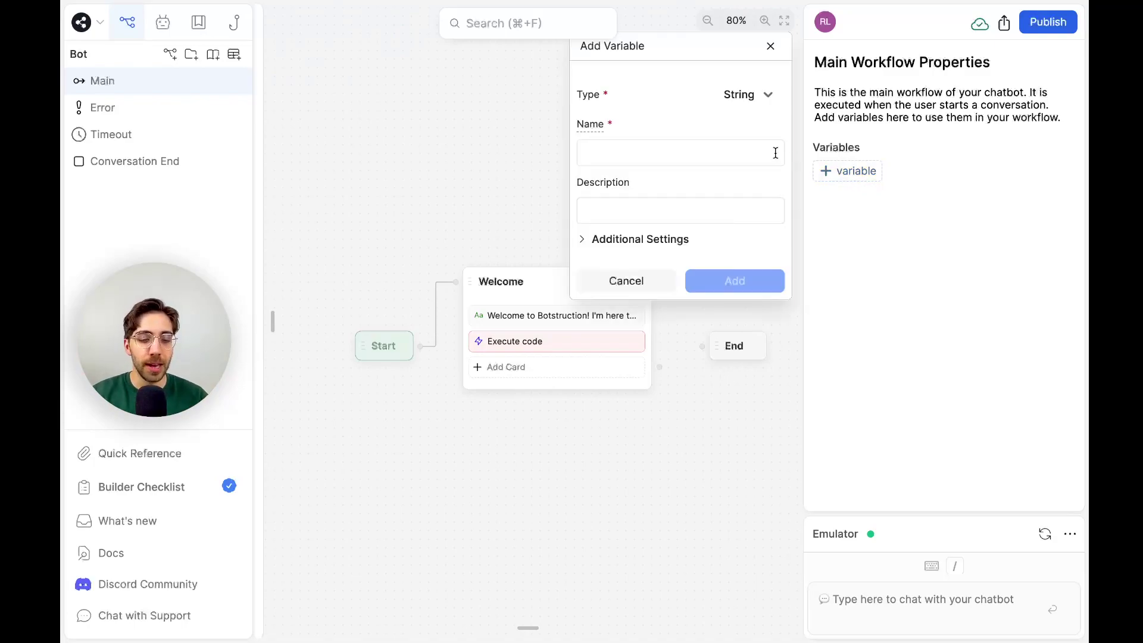
text(Date)
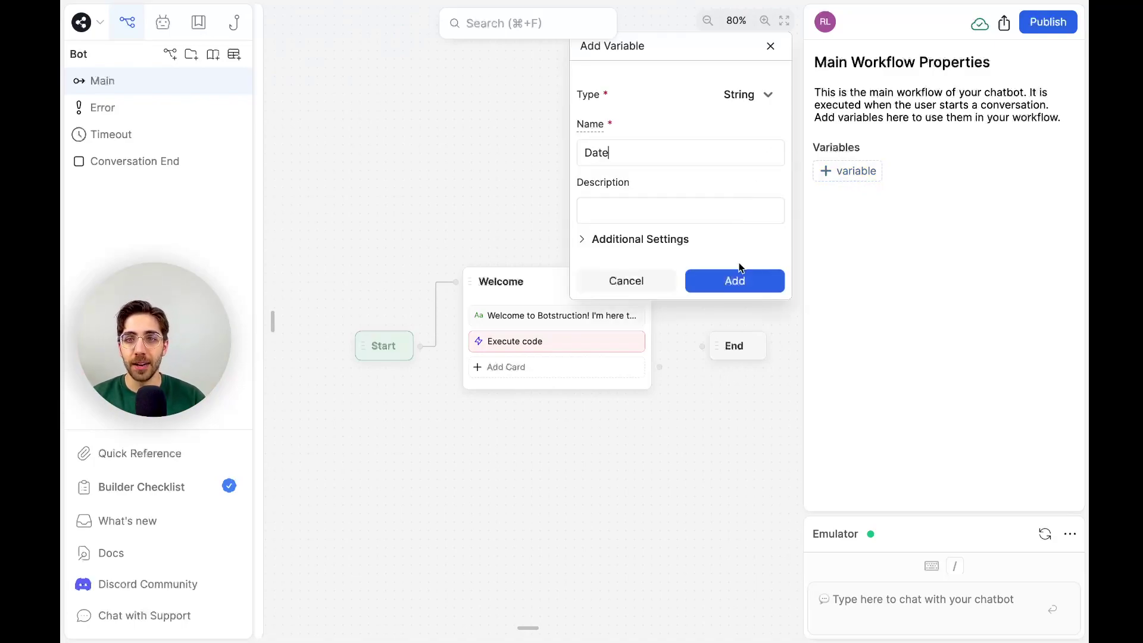
click(740, 278)
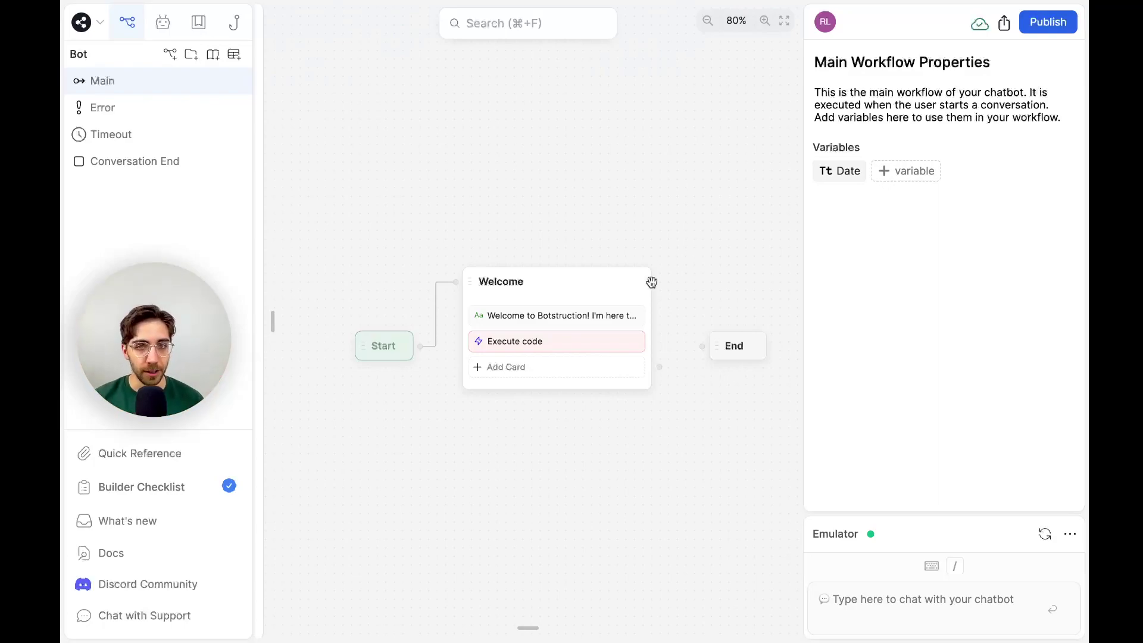
click(616, 337)
click(957, 171)
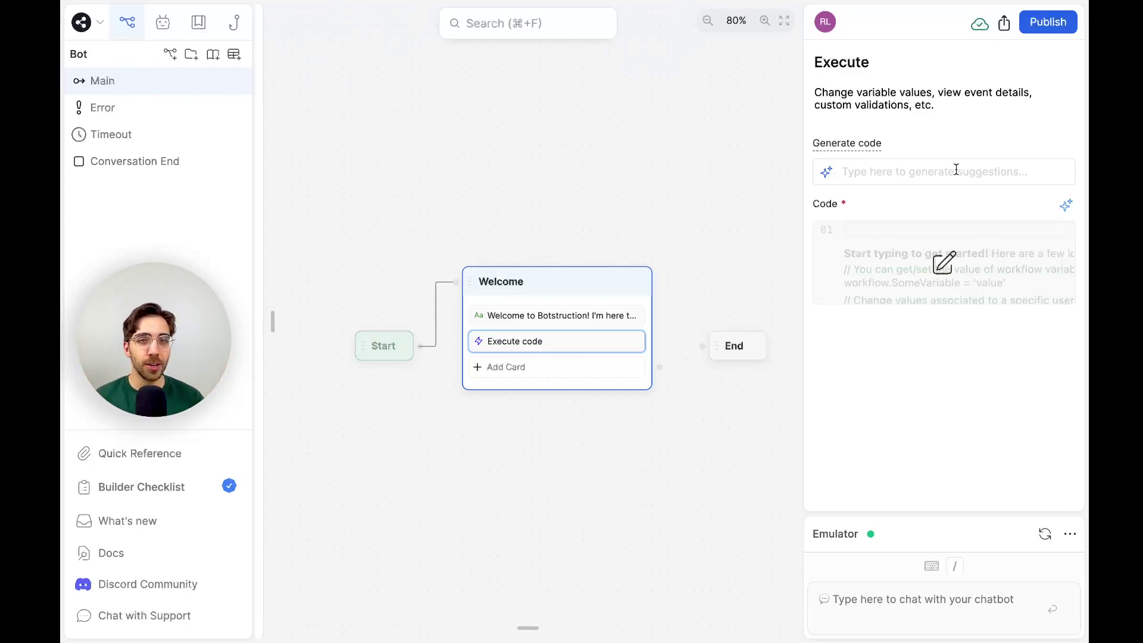
Generate code from the prompt 'get the current date and save it to the variable Date in a human-readable string format'.
click(957, 171)
text(get the current)
text( date and time)
key(BackSpace)
key(BackSpace)
key(BackSpace)
key(BackSpace)
key(BackSpace)
key(BackSpace)
key(BackSpace)
key(BackSpace)
key(BackSpace)
text(and save it to the variable Date in a human-readable string format)
scroll(895, 172, left, 5)
scroll(895, 173, left, 2)
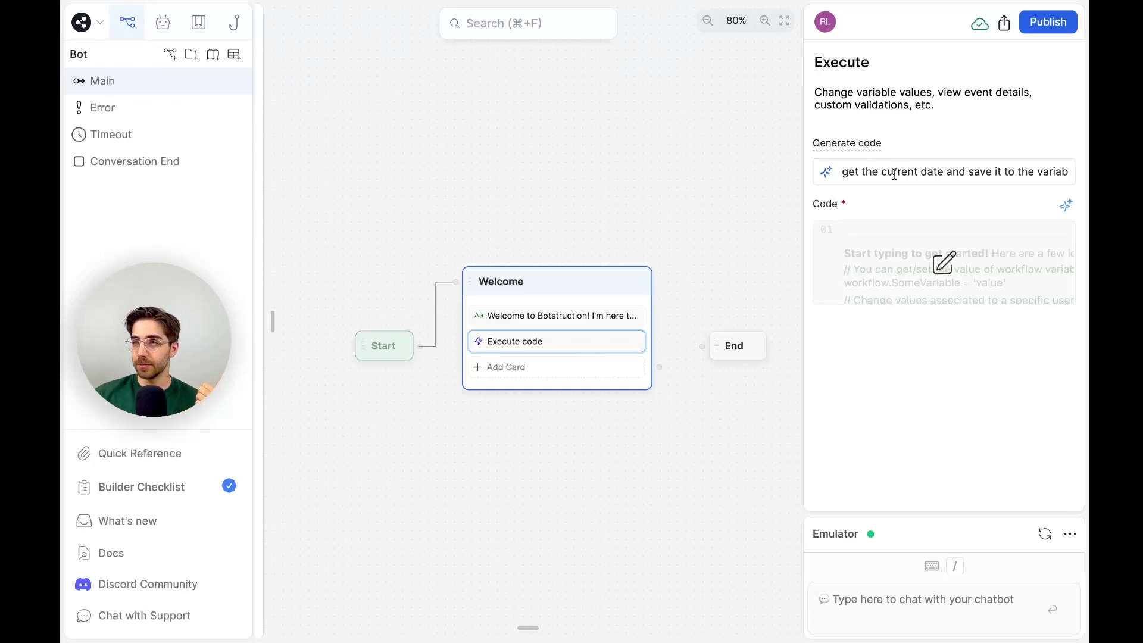
scroll(895, 172, right, 4)
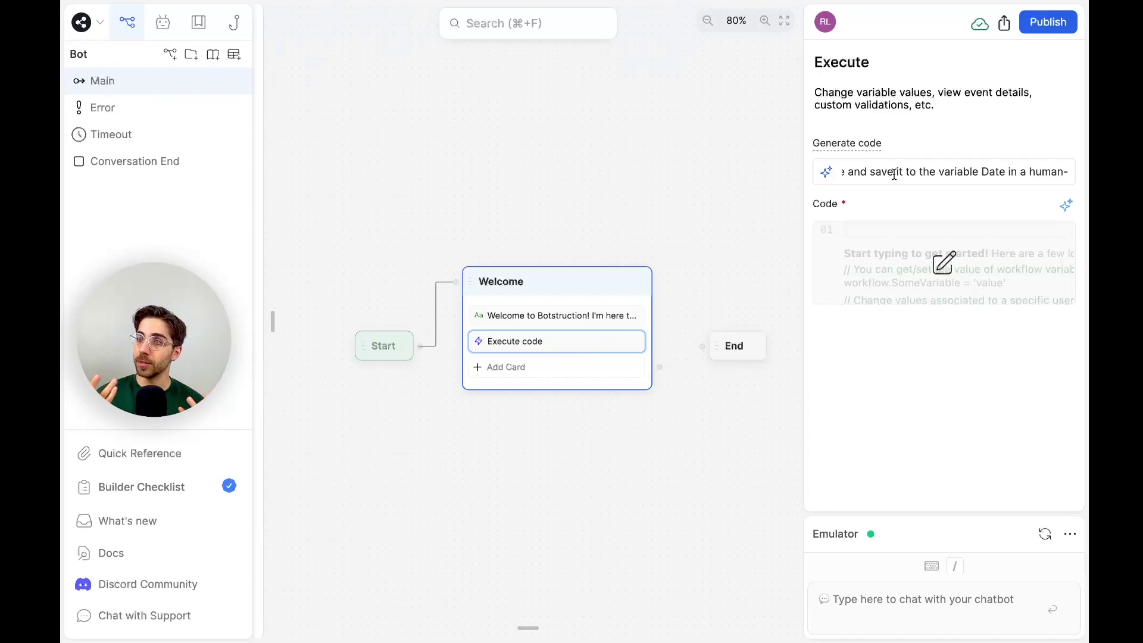
scroll(895, 173, right, 4)
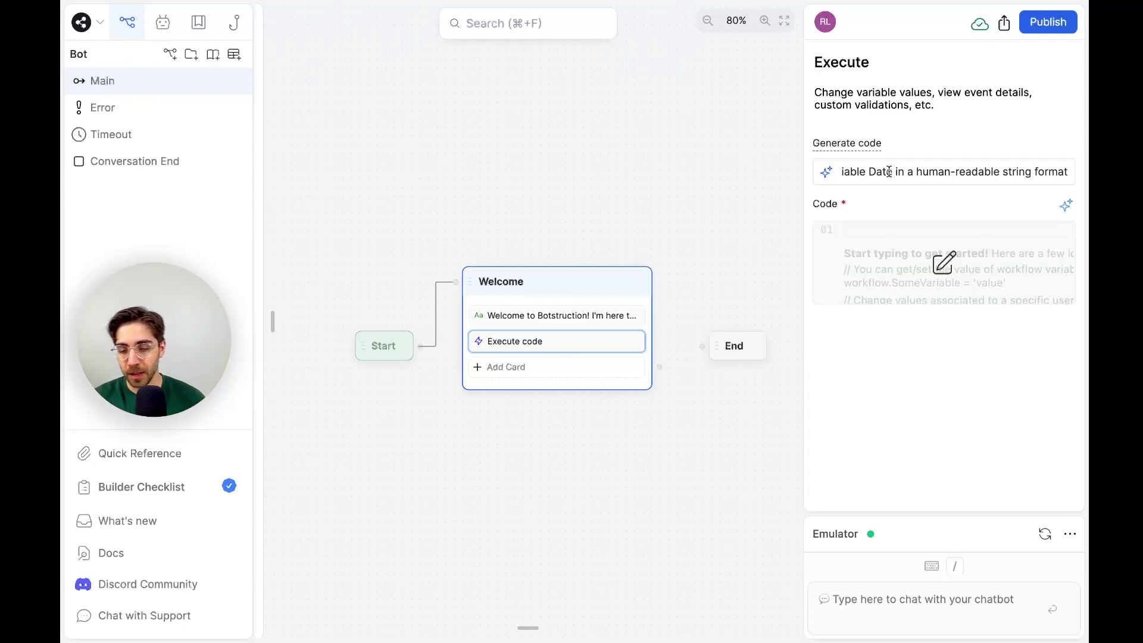
key(Return)
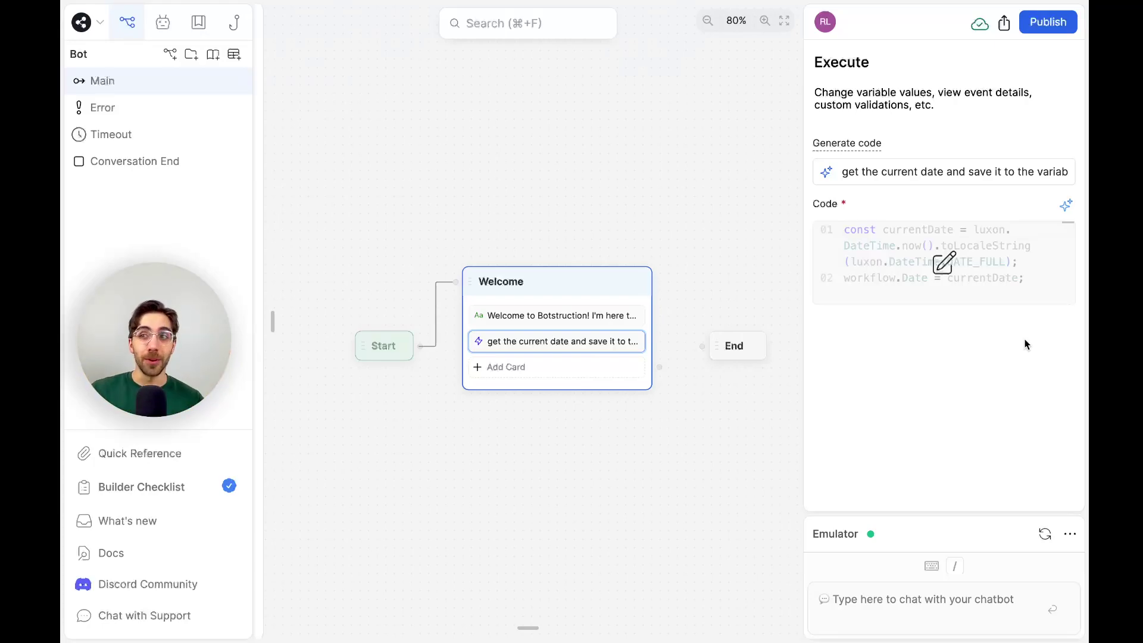
Regenerate the code in the larger editor after ending the prompt with a period.
click(984, 279)
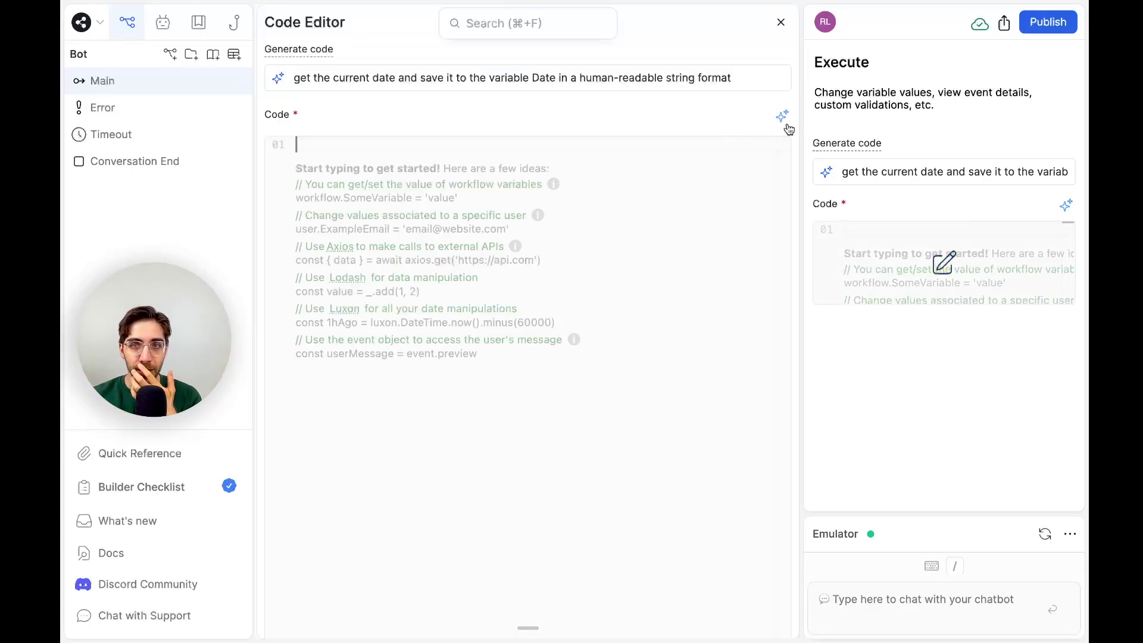
text(.)
key(Return)
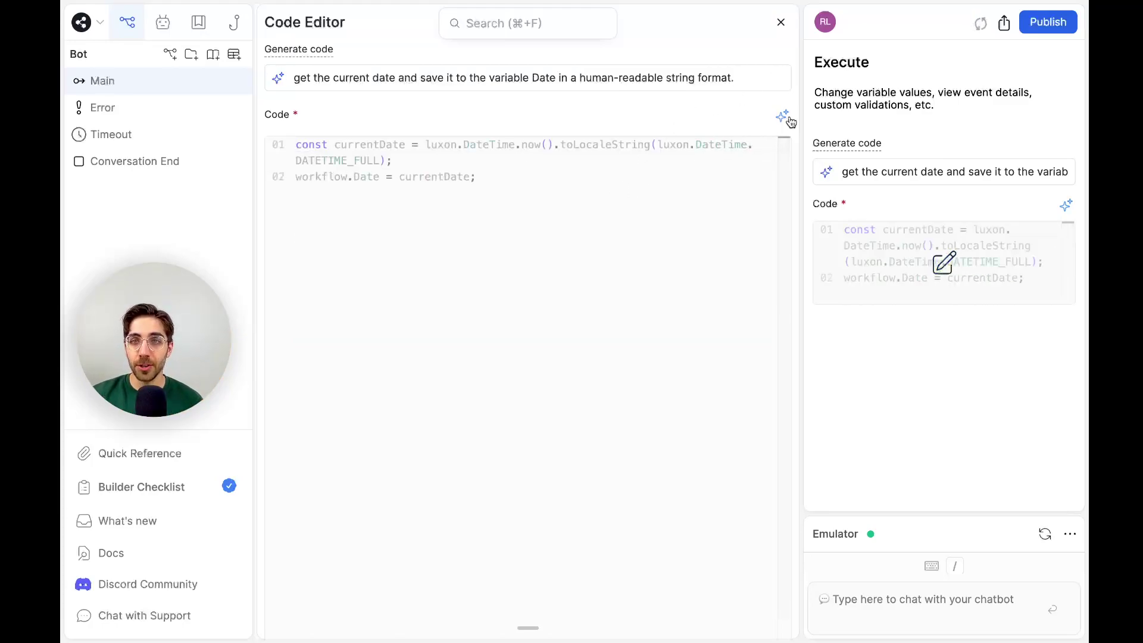
Inspect the DATETIME_FULL date expression and its workflow.Date assignment, then close the editor.
click(591, 169)
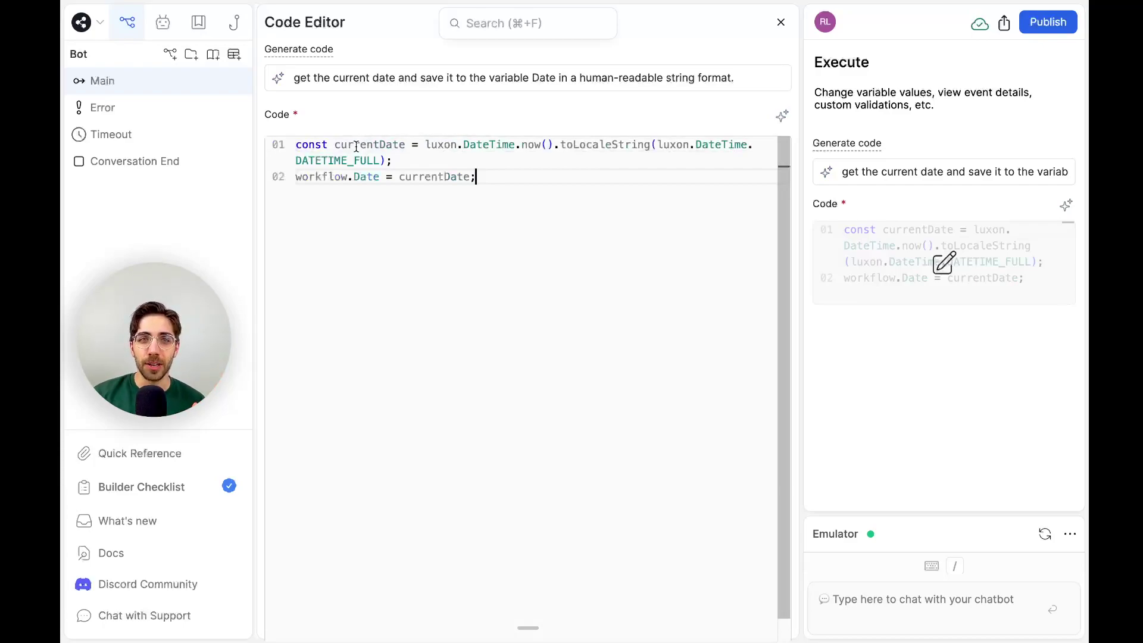
drag(340, 145, 675, 145)
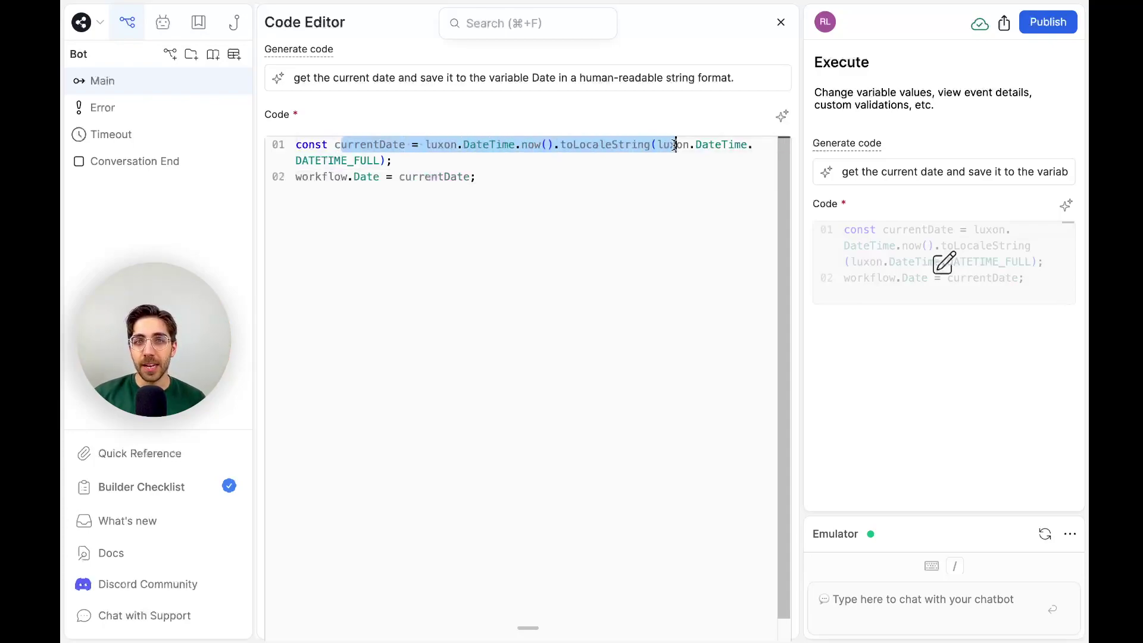
click(676, 145)
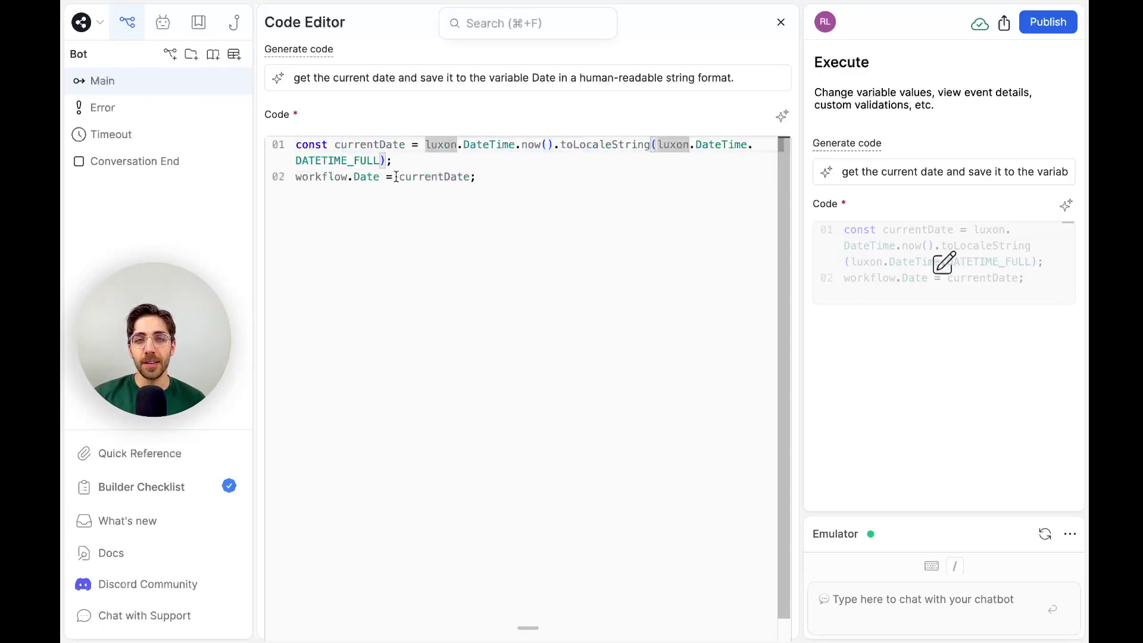
click(432, 177)
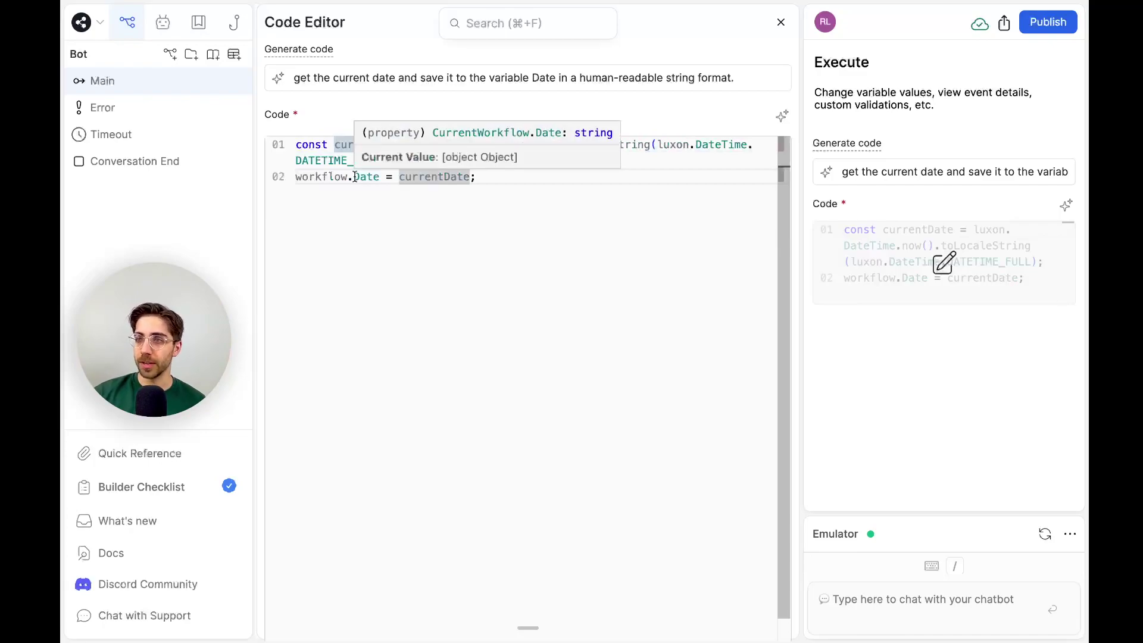
drag(379, 177, 290, 180)
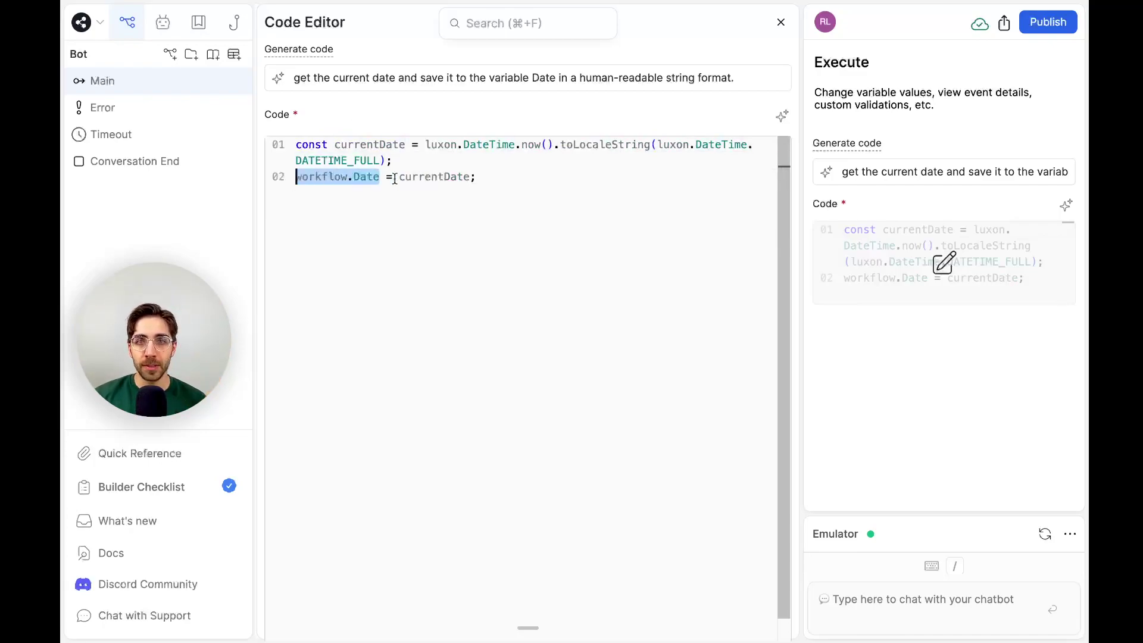
click(425, 177)
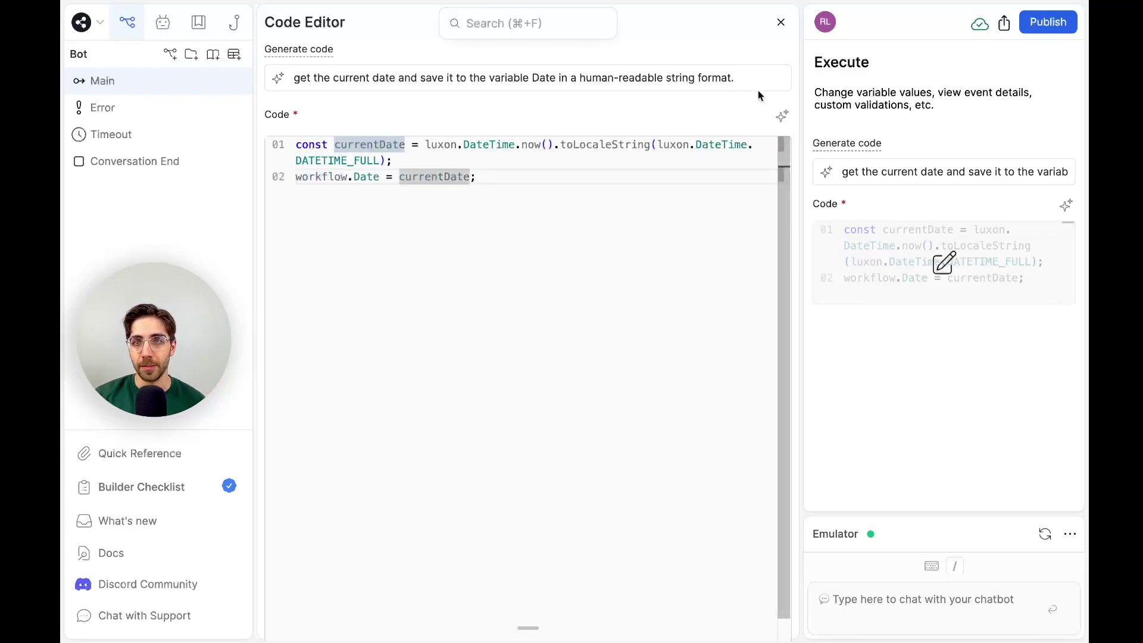
click(783, 117)
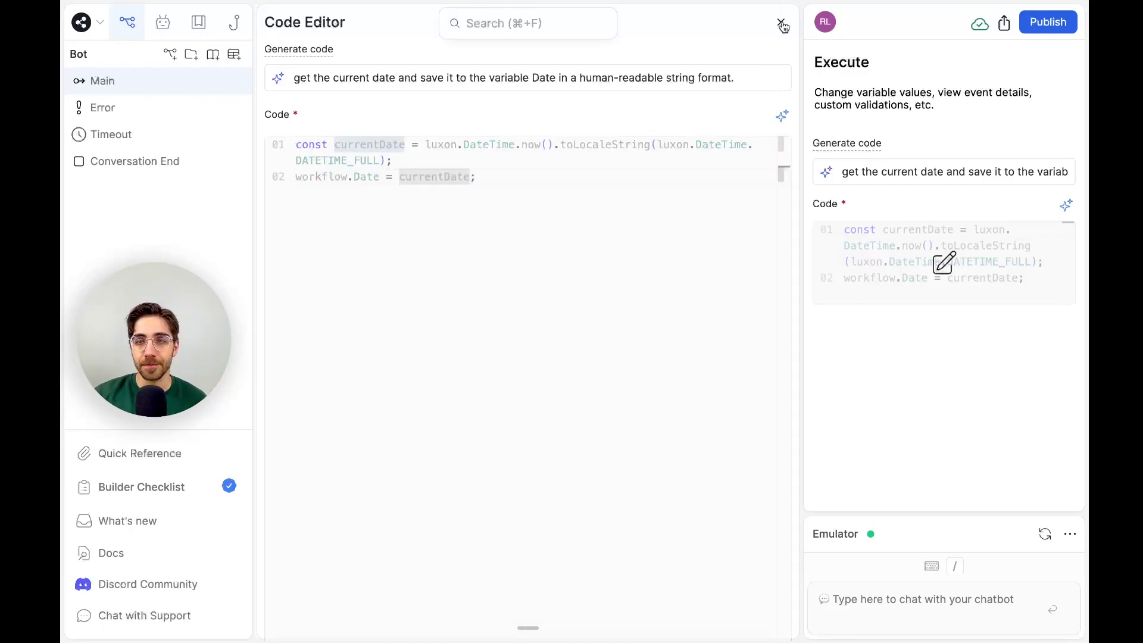
click(781, 22)
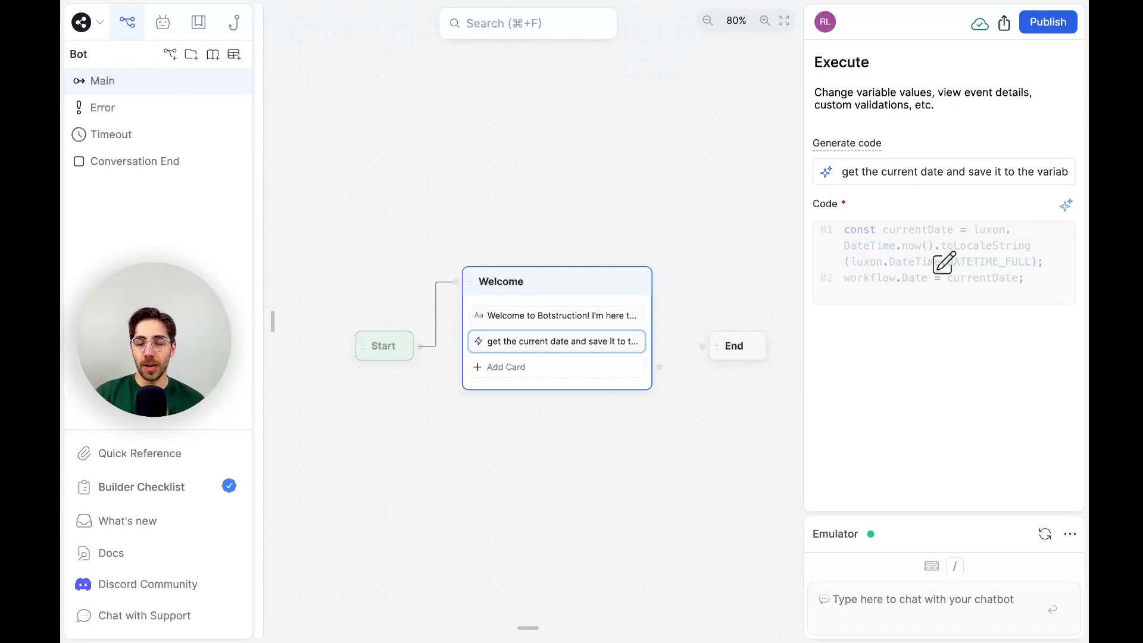
click(619, 370)
drag(326, 113, 607, 372)
click(739, 390)
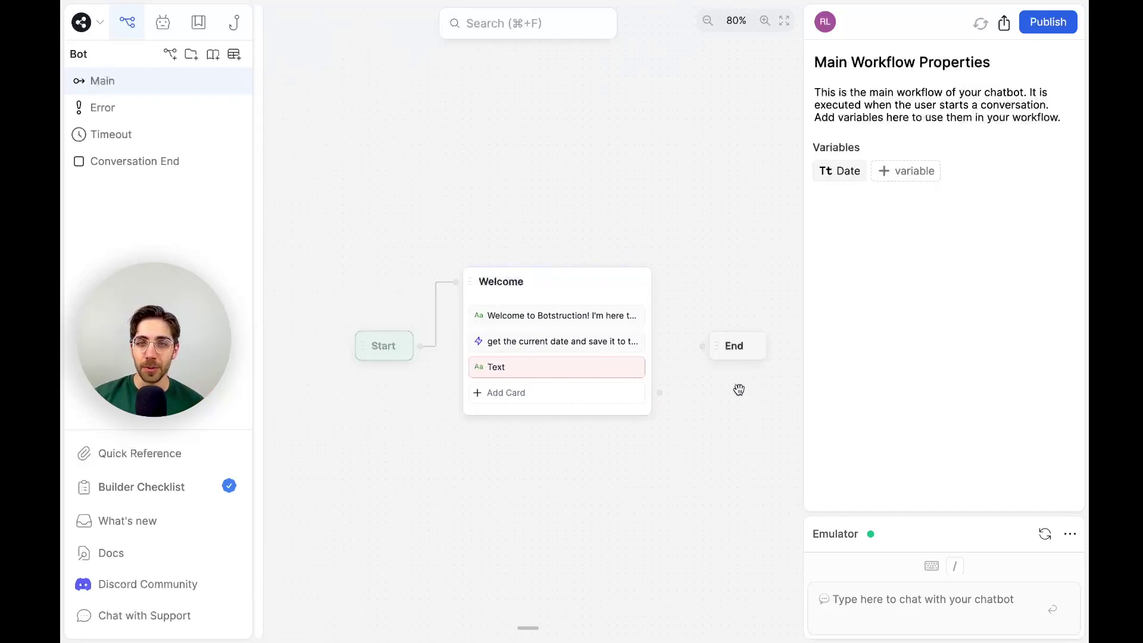
click(598, 368)
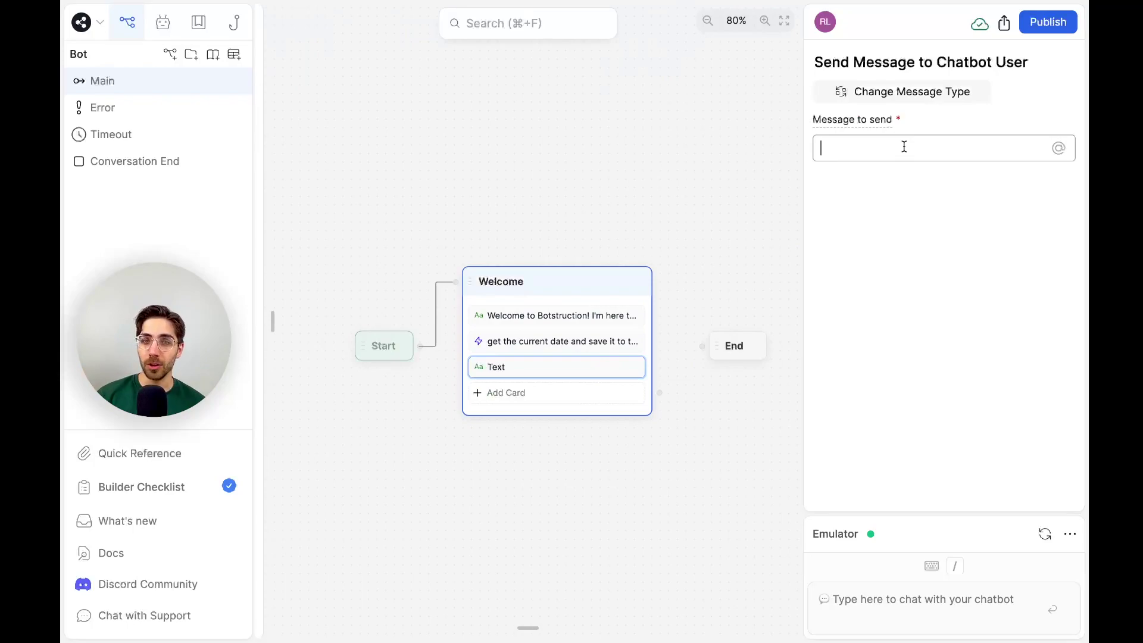
text(T)
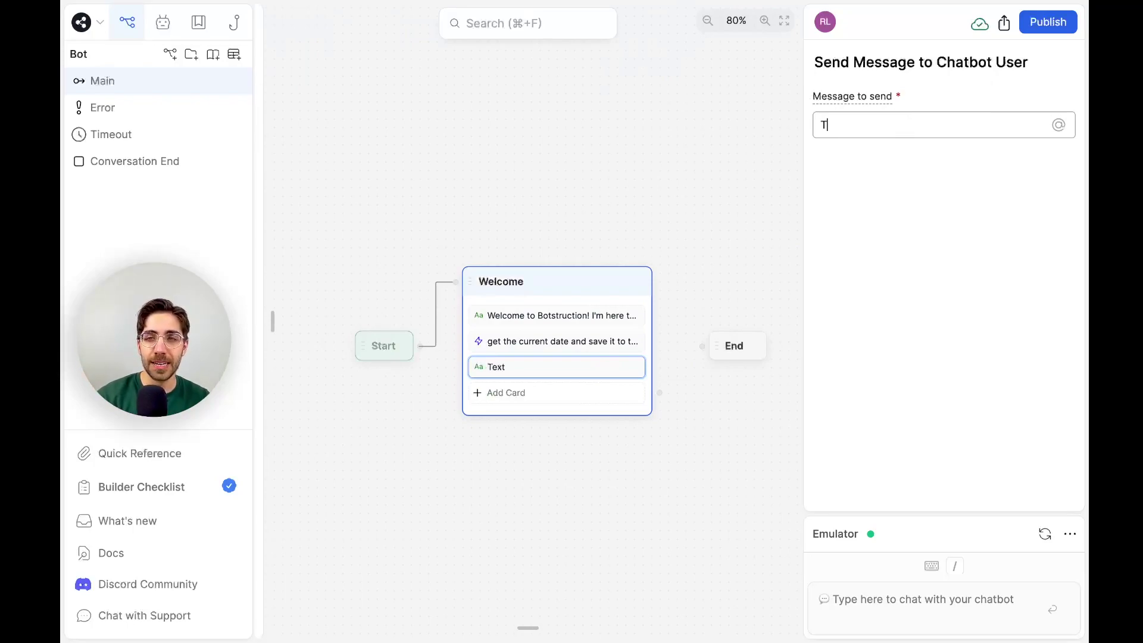
text(oday )
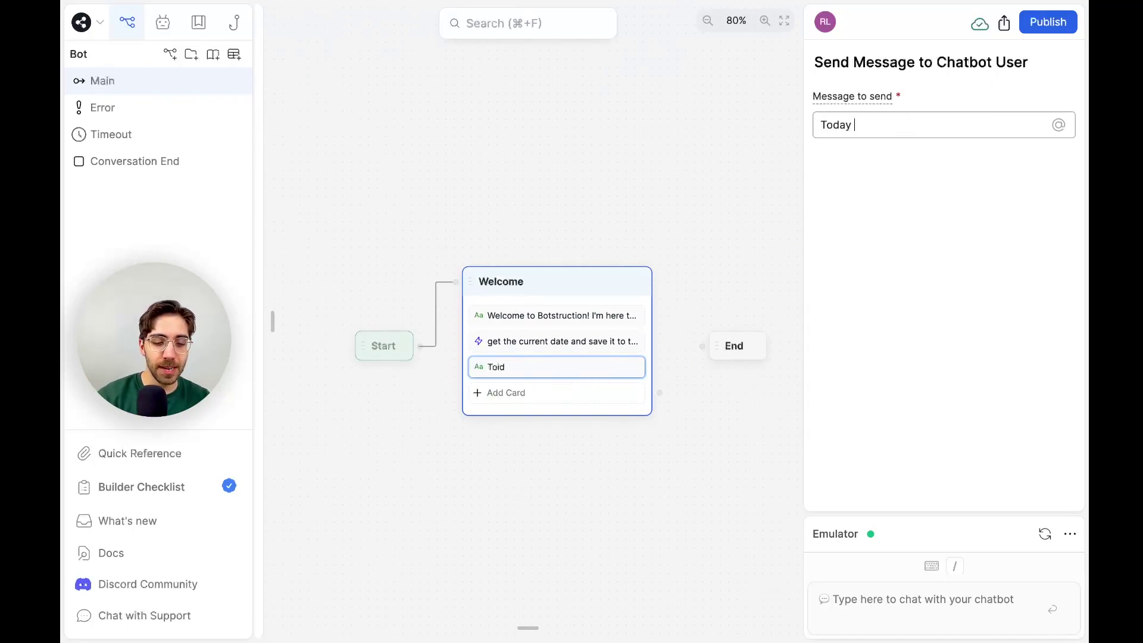
text(is @workflow.Date)
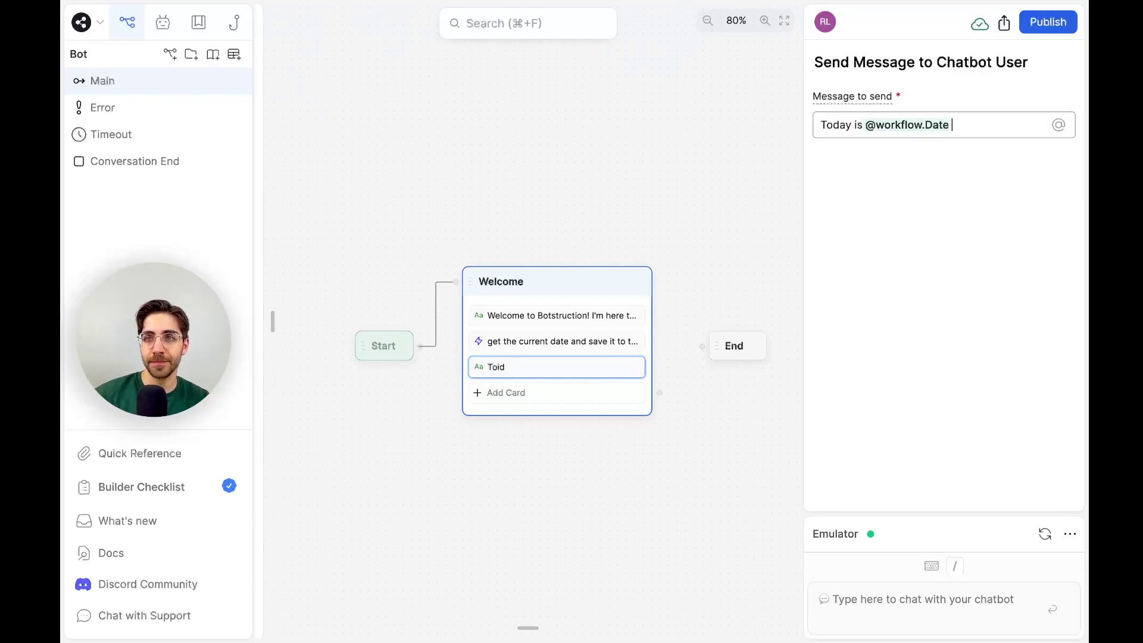
key(BackSpace)
text(!)
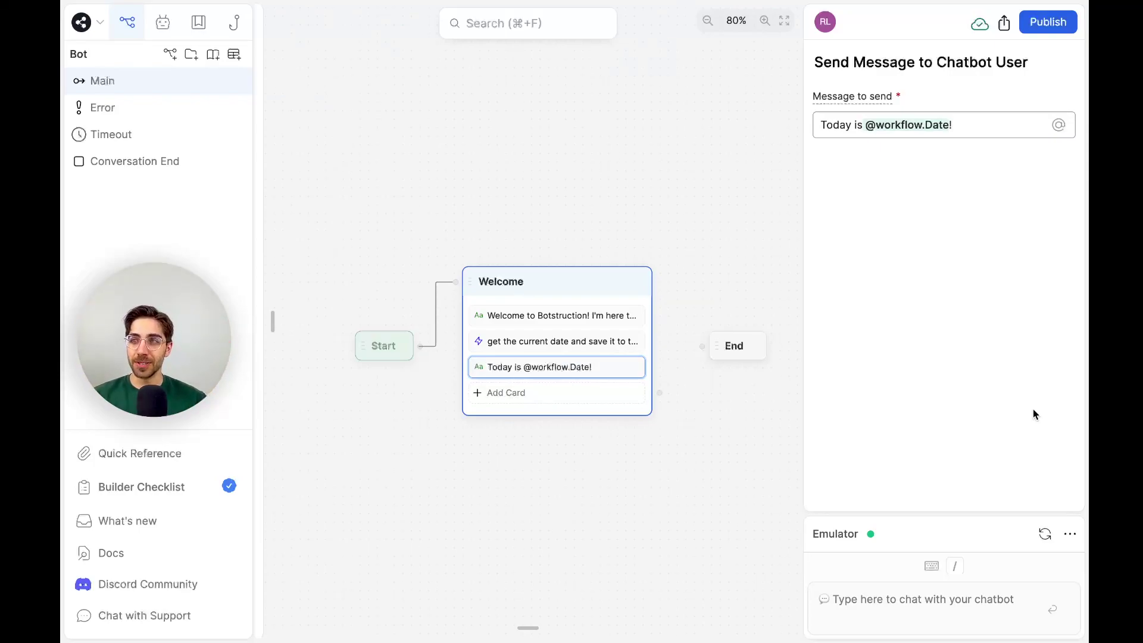
click(1045, 533)
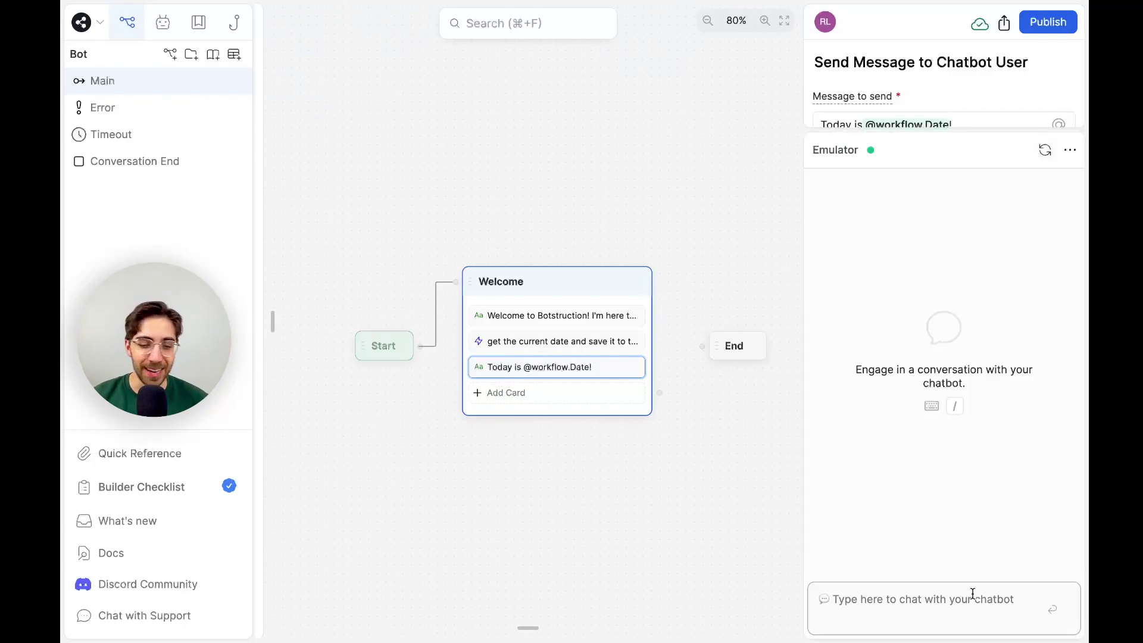
Send 'Hi' in the emulator to get the welcome and today's date reply.
text(Hi)
key(Return)
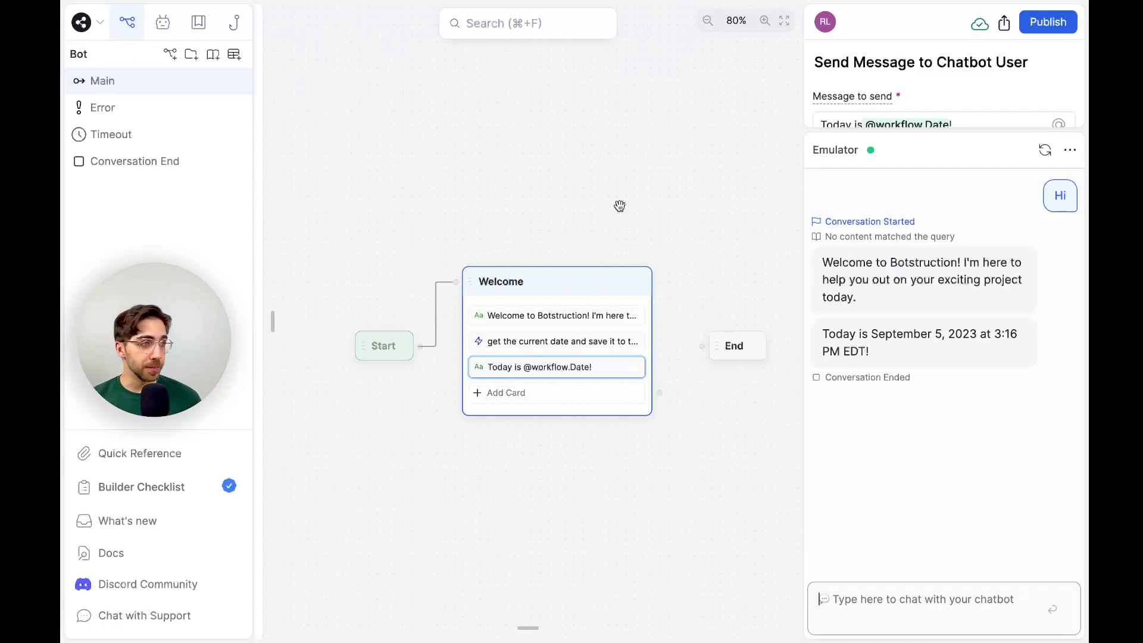
Shrink the emulator panel and move the End node further down the canvas.
scroll(620, 206, down, 2)
scroll(620, 206, right, 1)
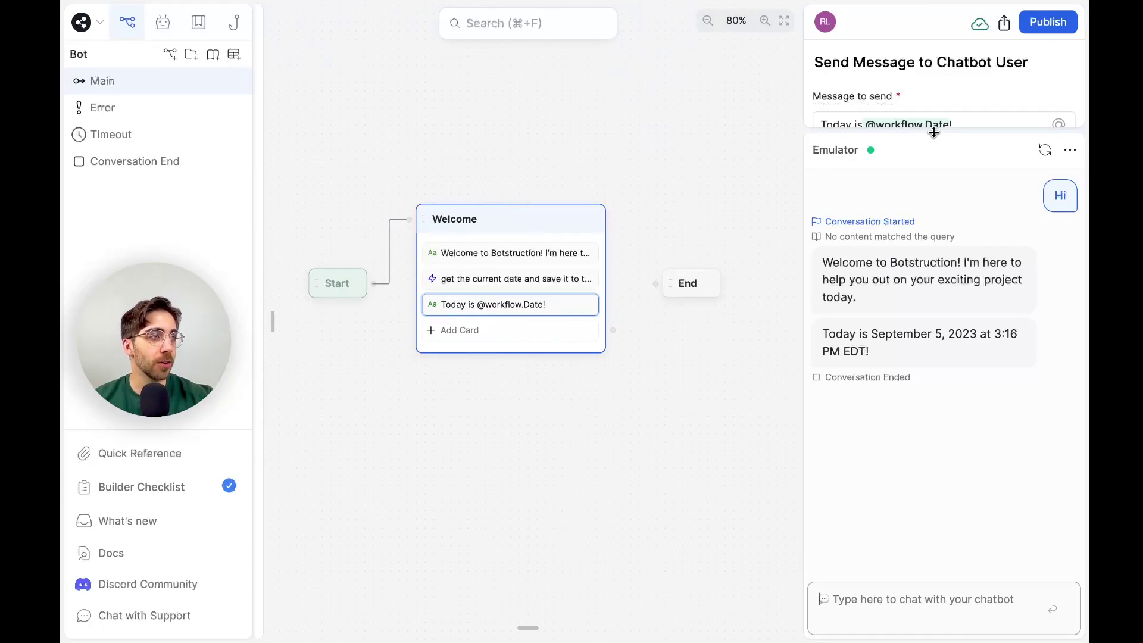
drag(692, 293, 704, 538)
scroll(600, 417, right, 3)
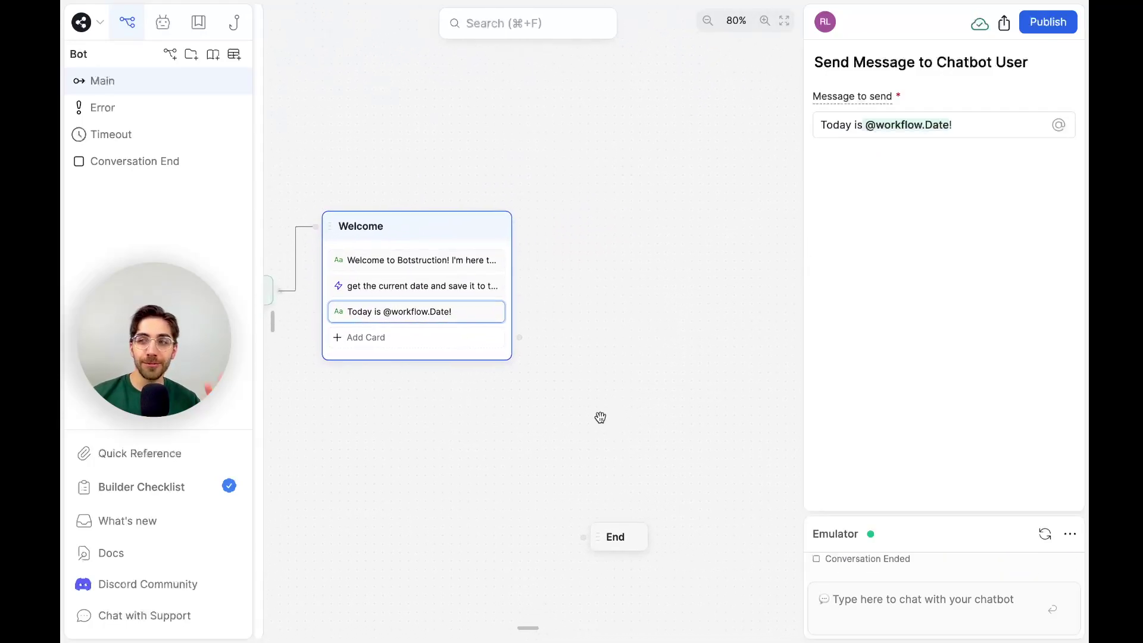
scroll(600, 416, left, 3)
scroll(600, 416, up, 2)
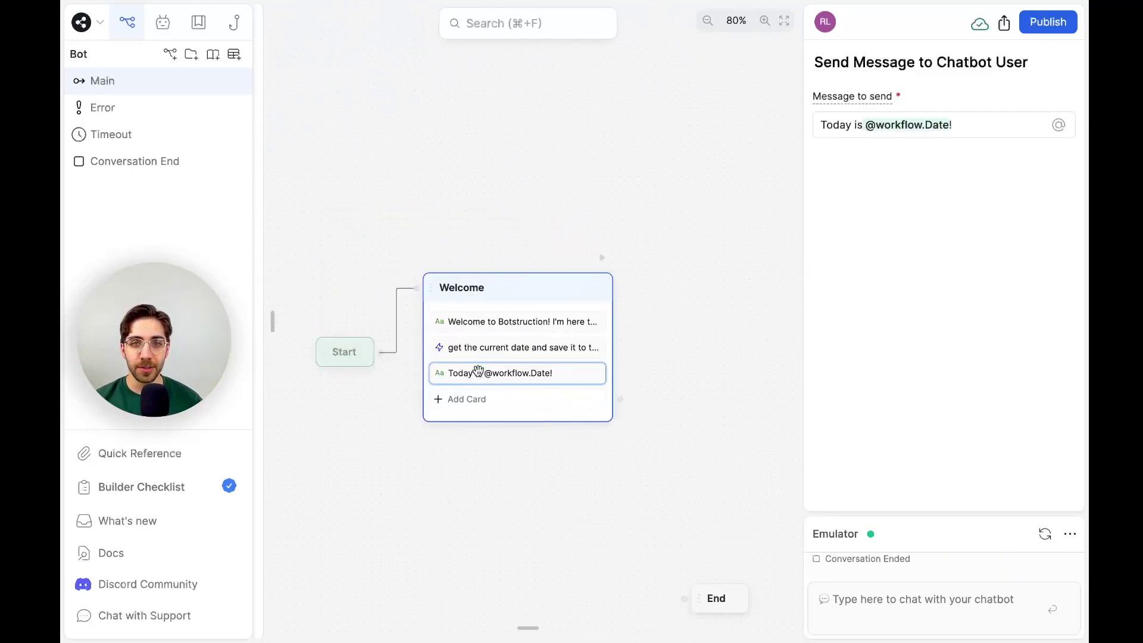
Move the Start node above the Welcome node and deselect to show the workflow properties.
drag(353, 357, 480, 197)
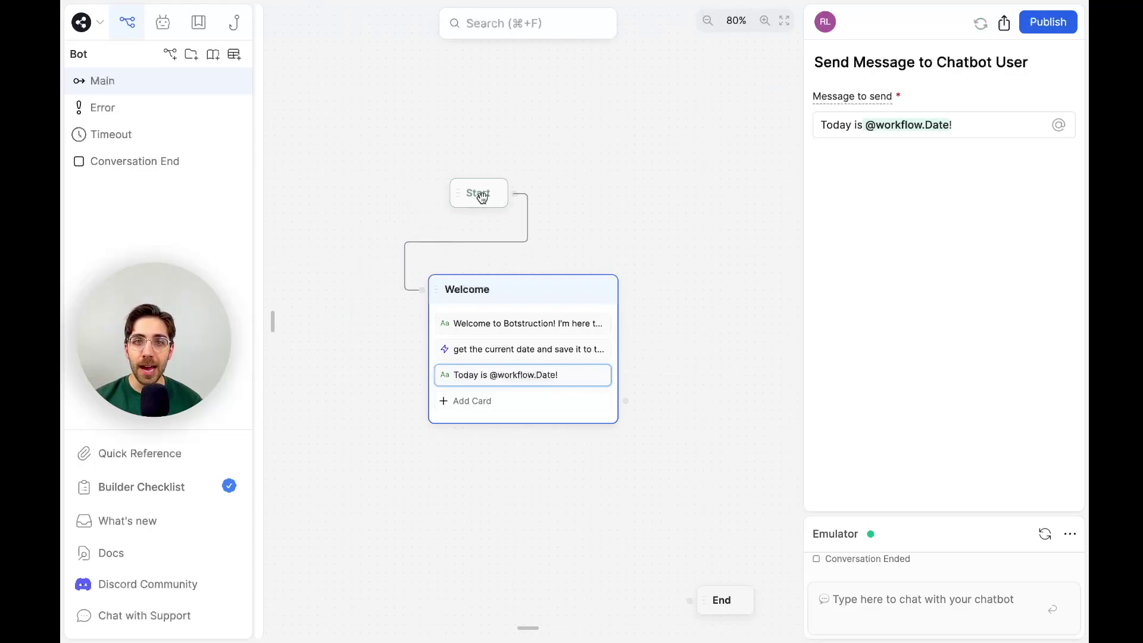
scroll(483, 197, right, 3)
scroll(483, 198, down, 1)
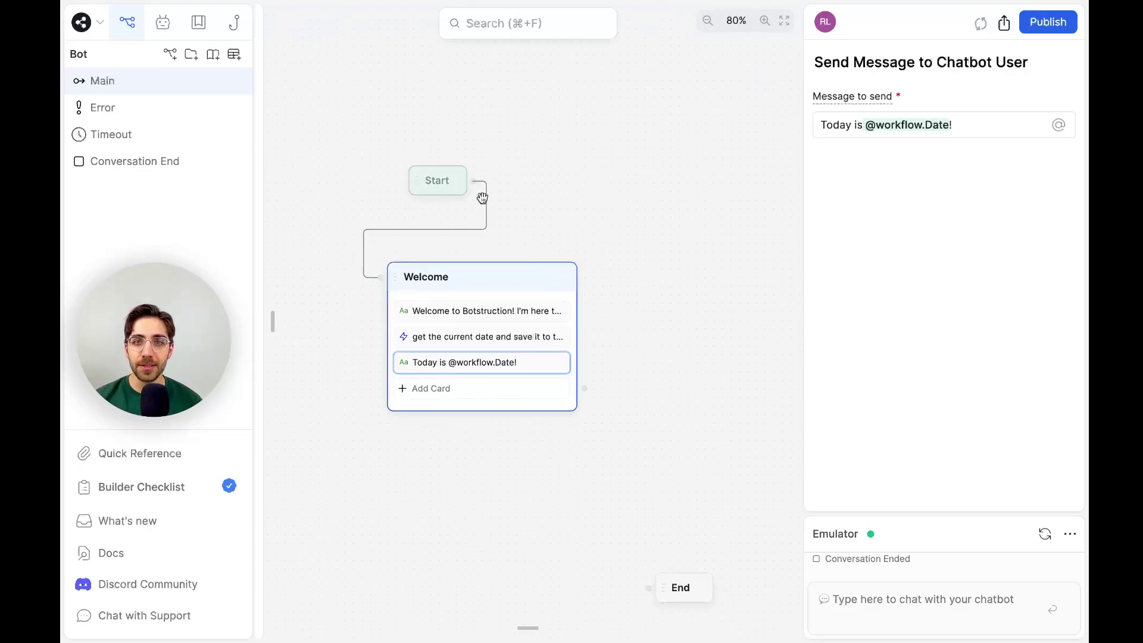
click(584, 327)
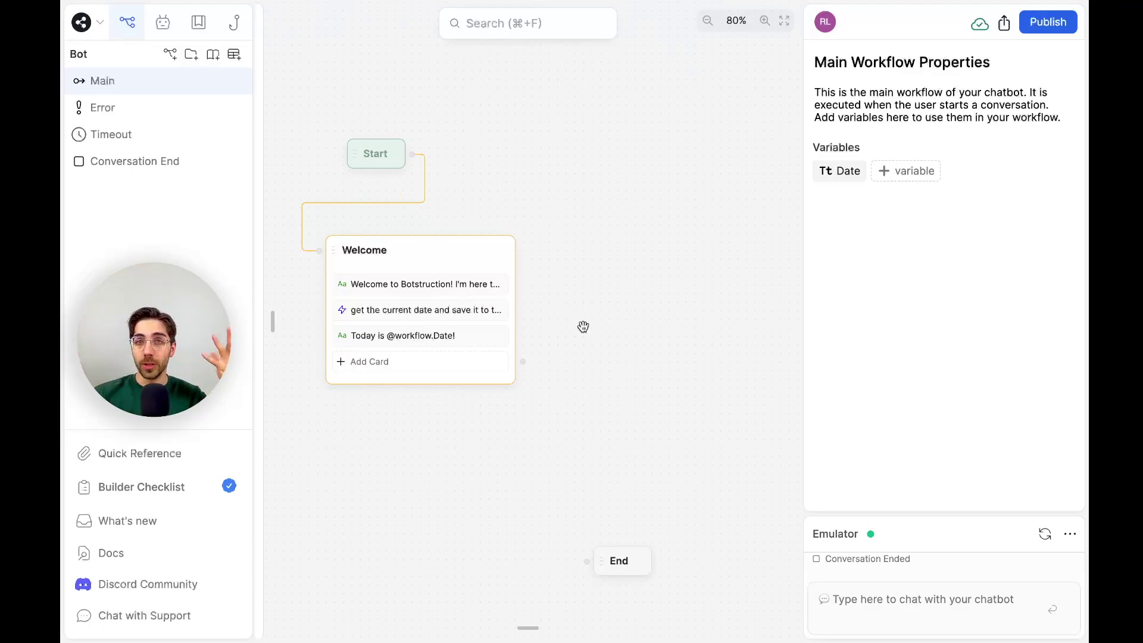
Drop a Flow Logic Expression card into Welcome, giving it an 'always' transition with condition true.
click(477, 369)
click(477, 370)
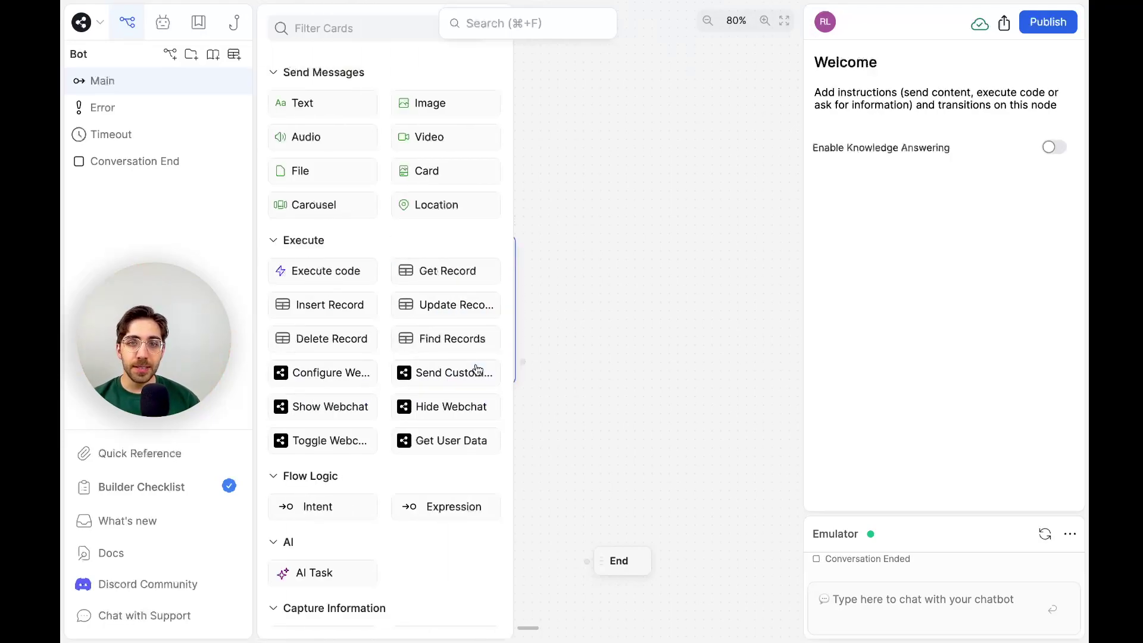
scroll(700, 408, left, 2)
scroll(700, 408, left, 2)
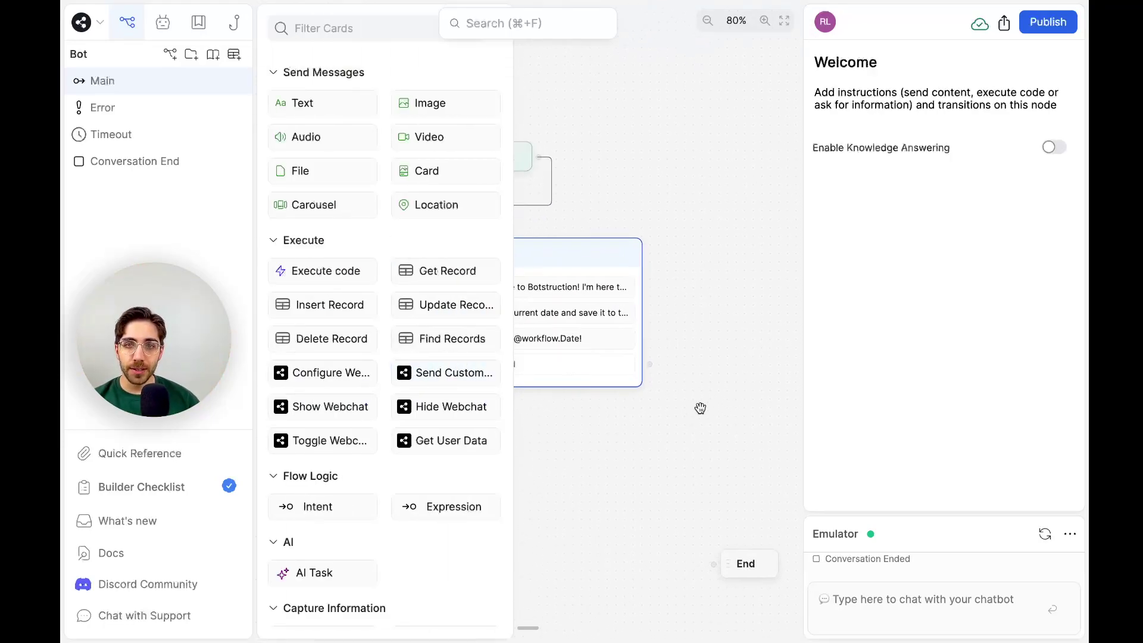
drag(455, 505, 593, 364)
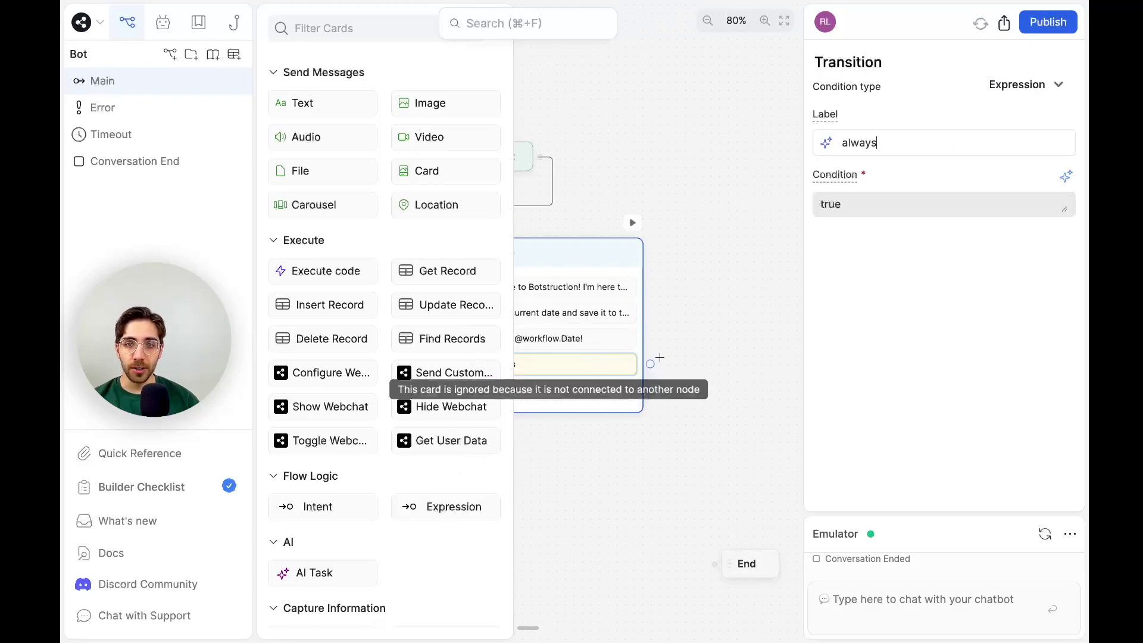
click(694, 357)
click(528, 363)
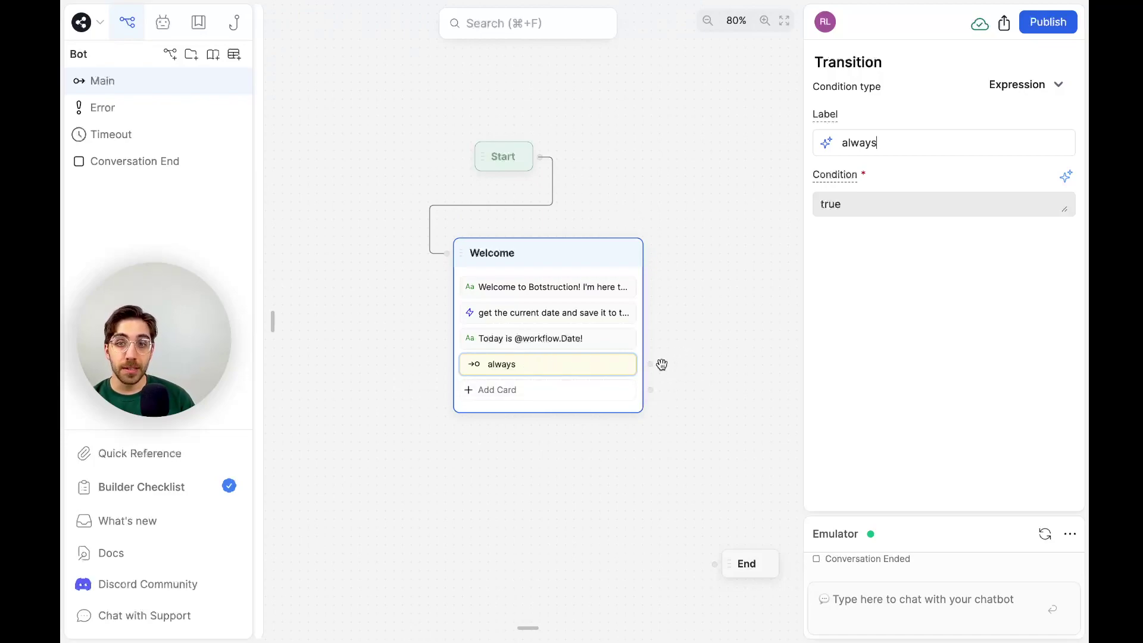
scroll(661, 362, right, 2)
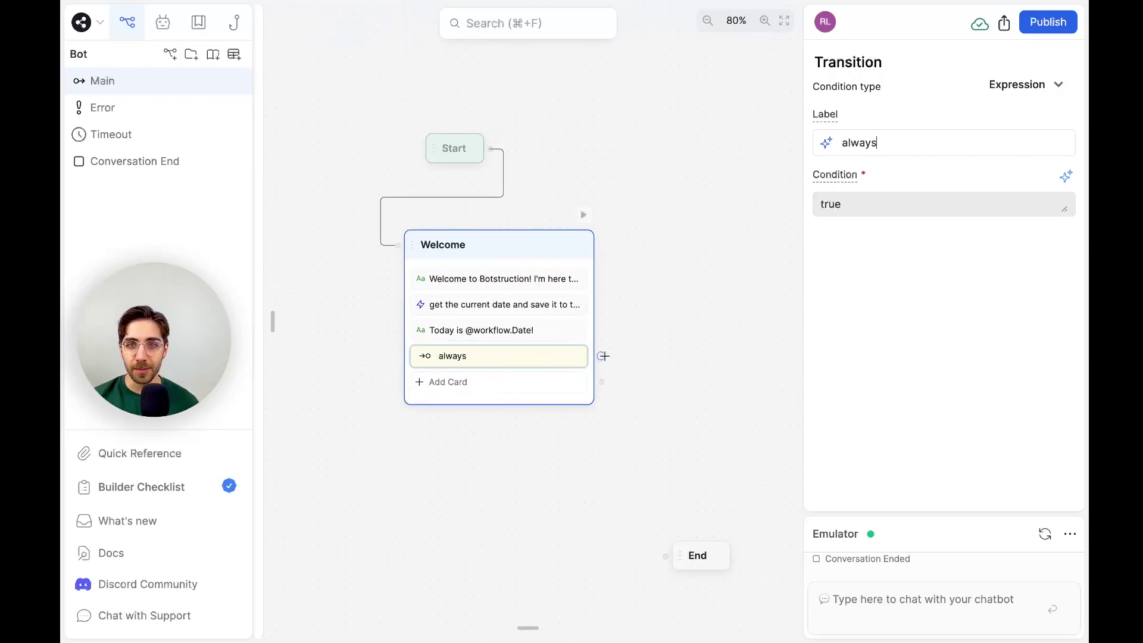
Drag from Welcome's 'always' transition to create a new linked Standard1 node.
drag(601, 356, 642, 244)
click(679, 262)
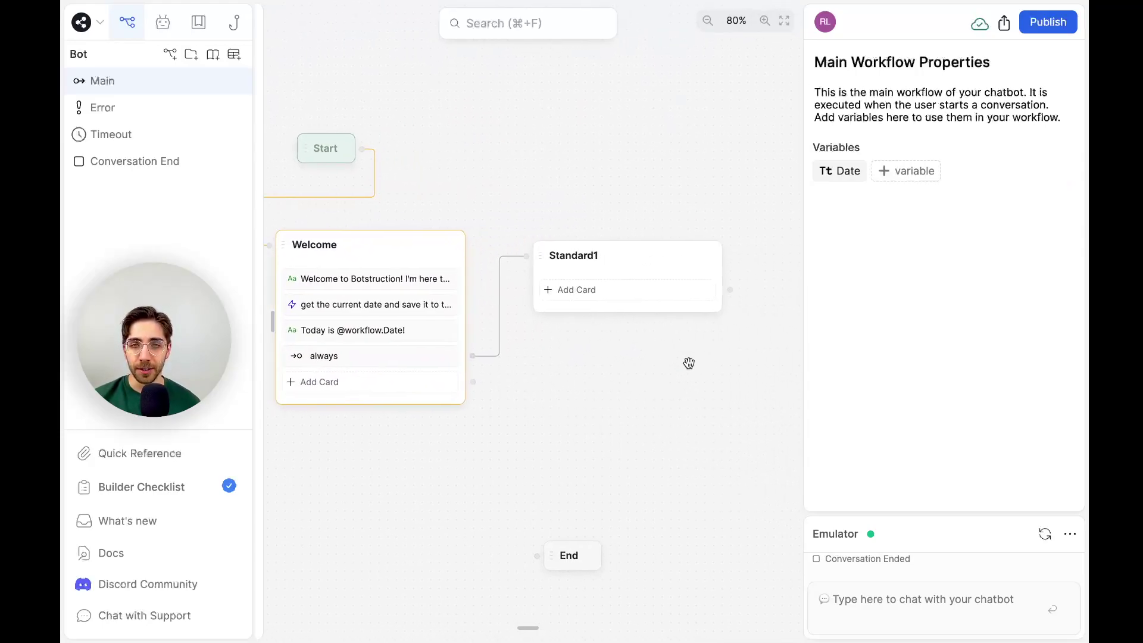
click(666, 244)
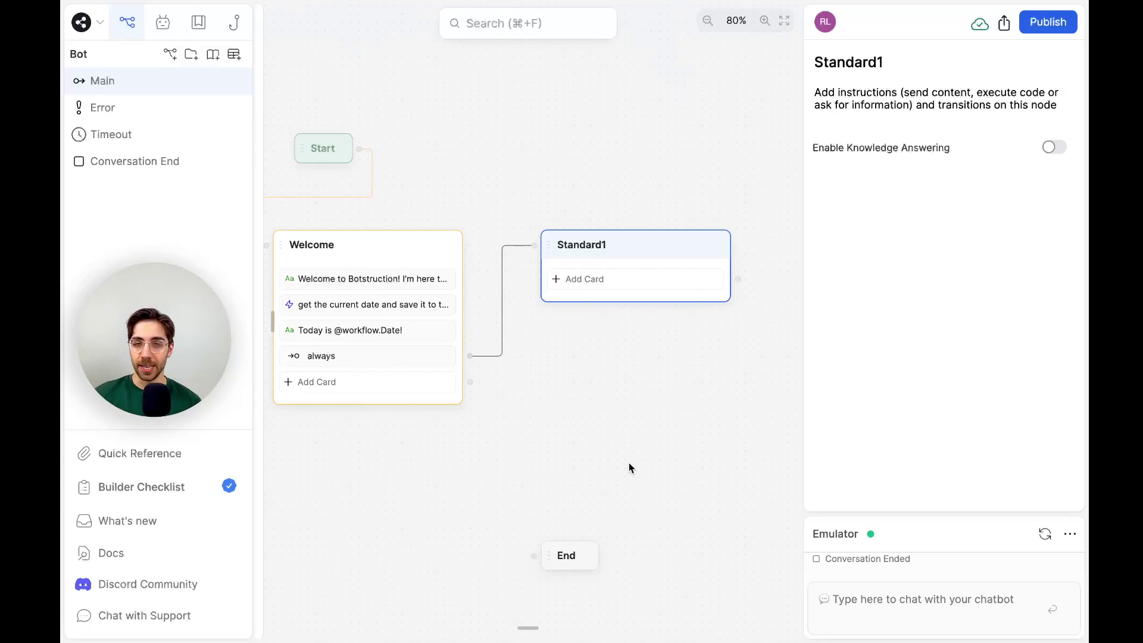
Add a Number capture card to Standard1 asking 'What is your budget for this project in CAD?'.
click(605, 285)
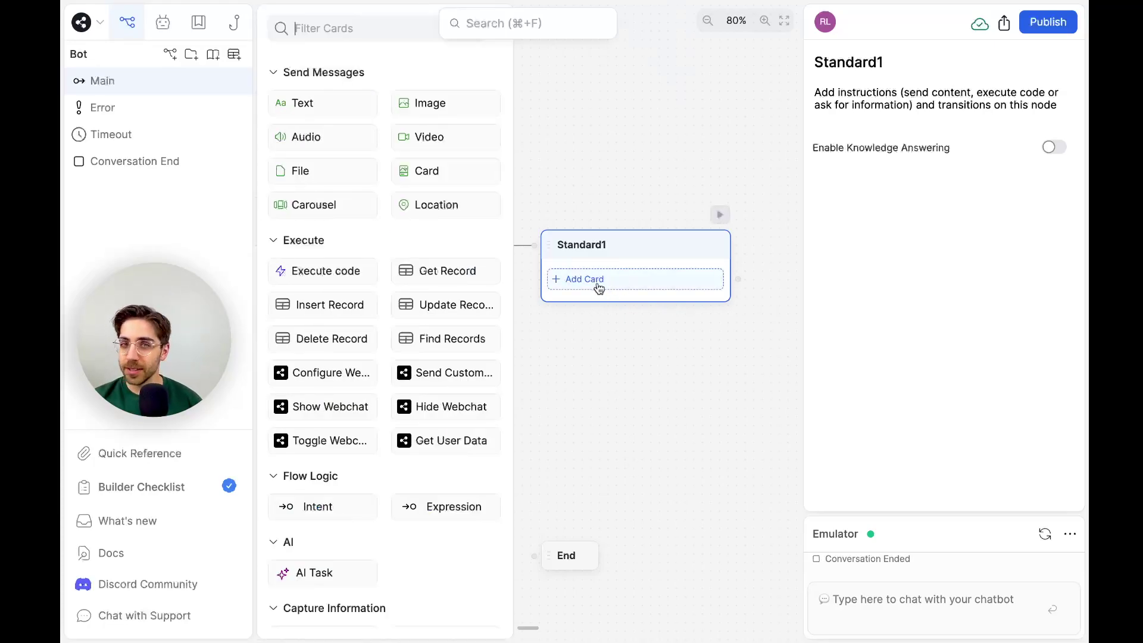
scroll(380, 318, down, 6)
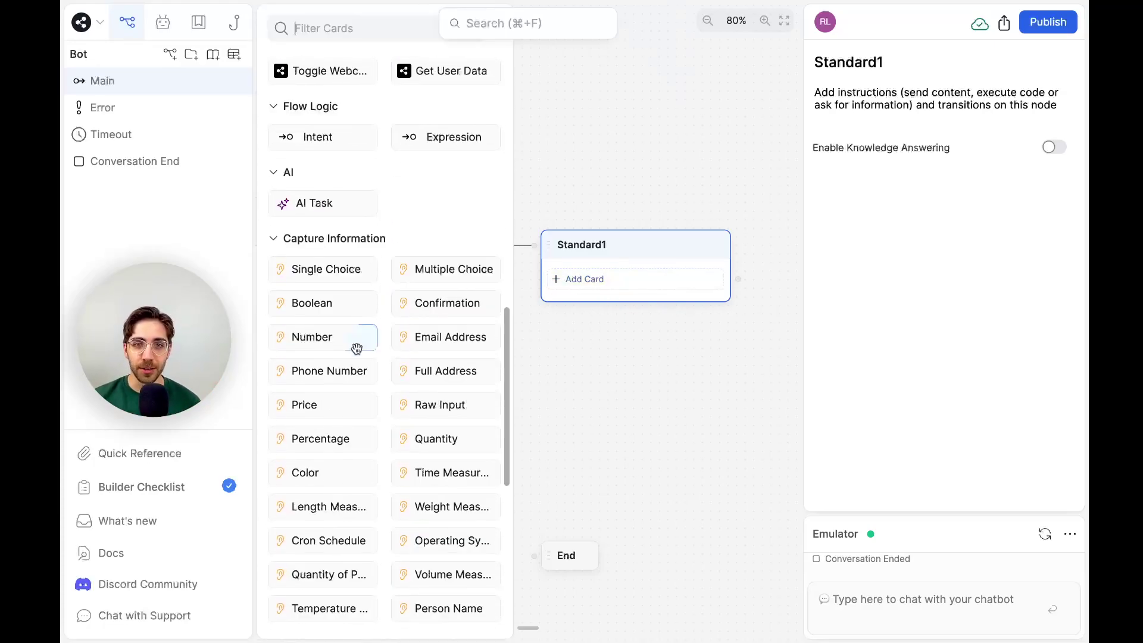
drag(332, 334, 631, 258)
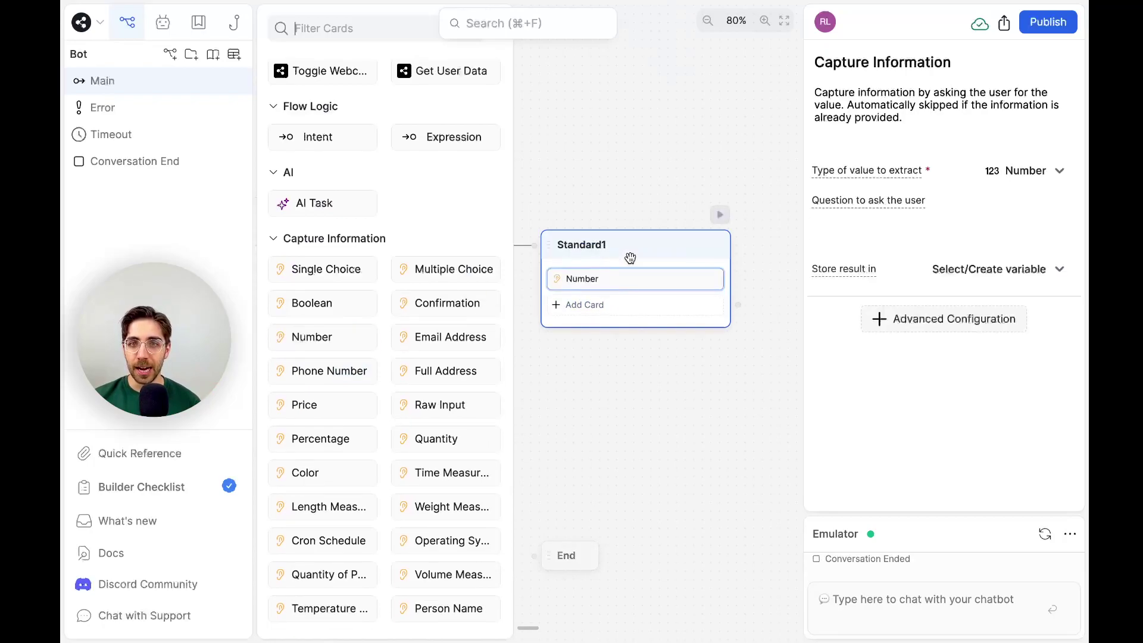
click(887, 235)
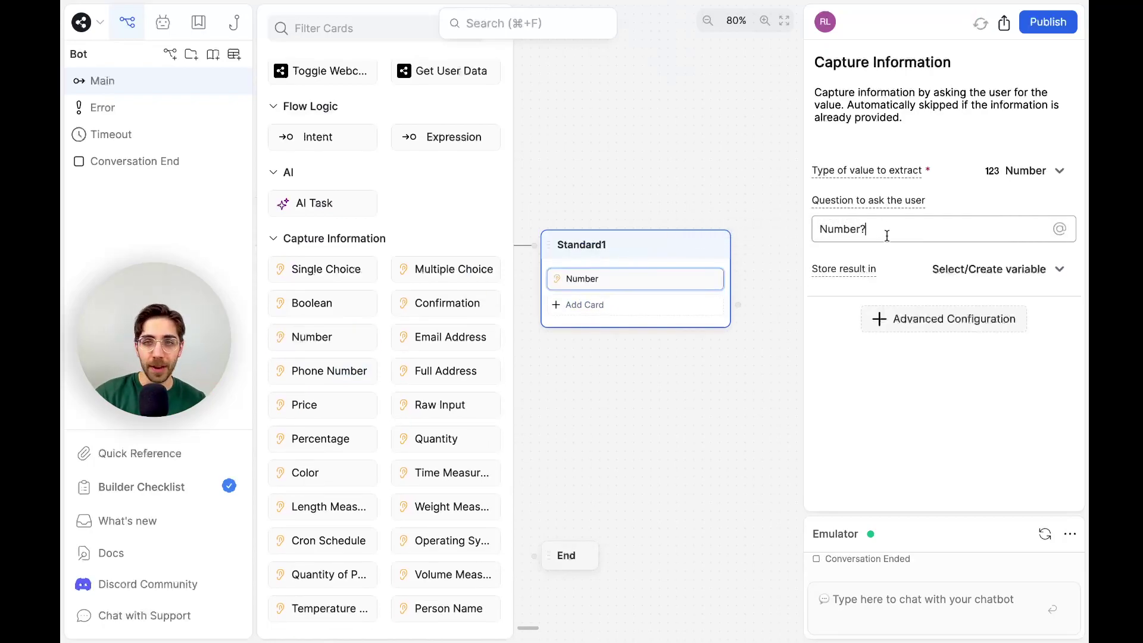
key(super+a)
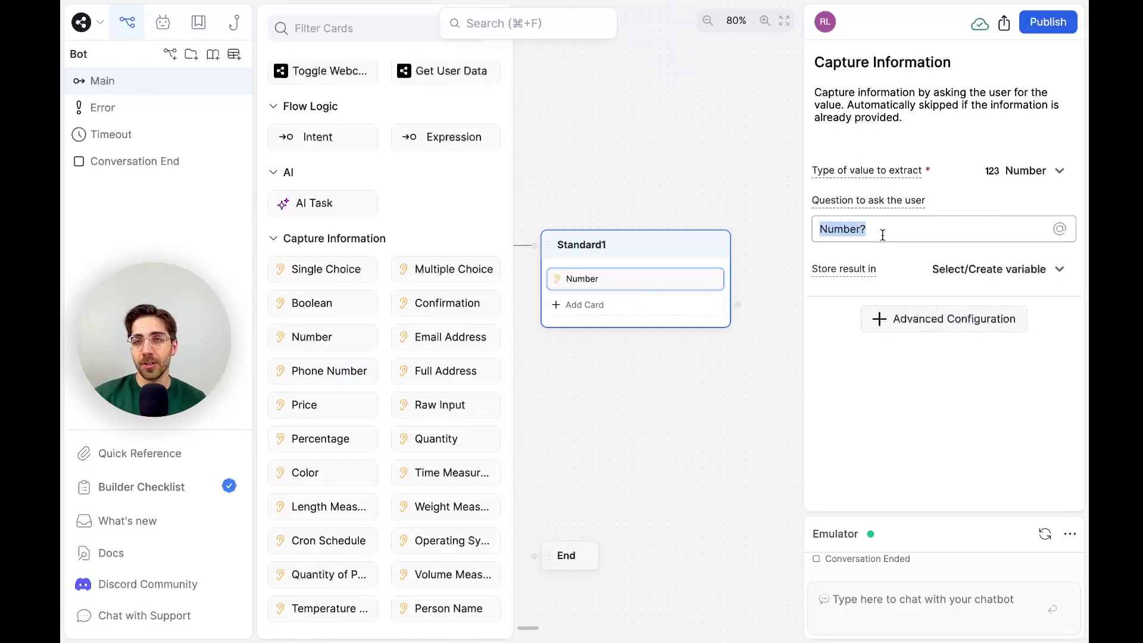
text(What is your)
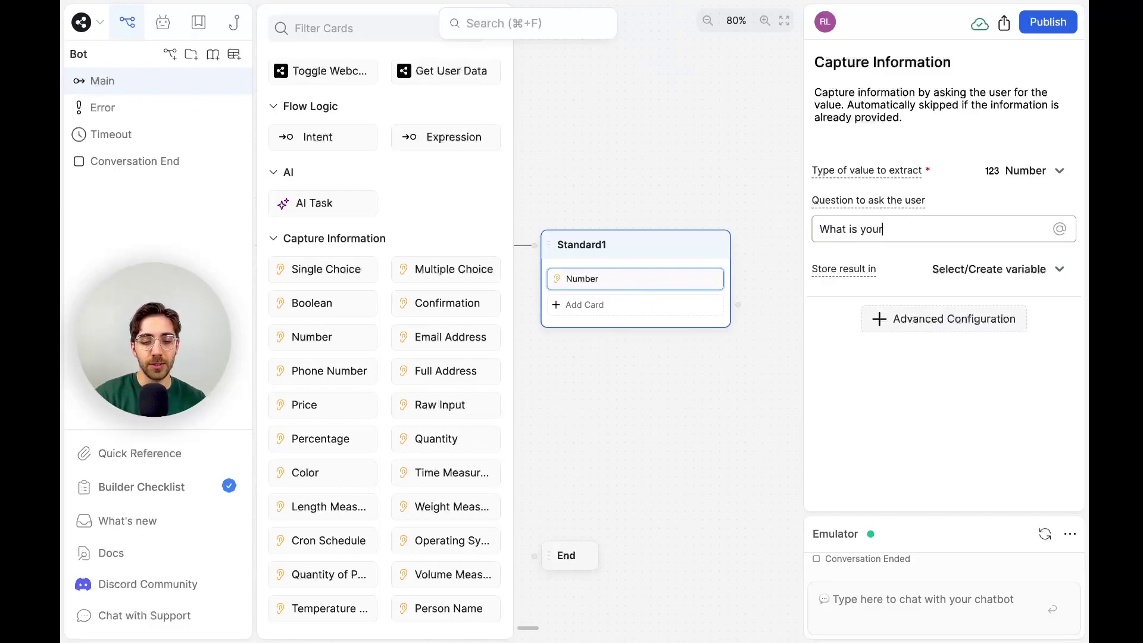
text( budget for this project in CAD?)
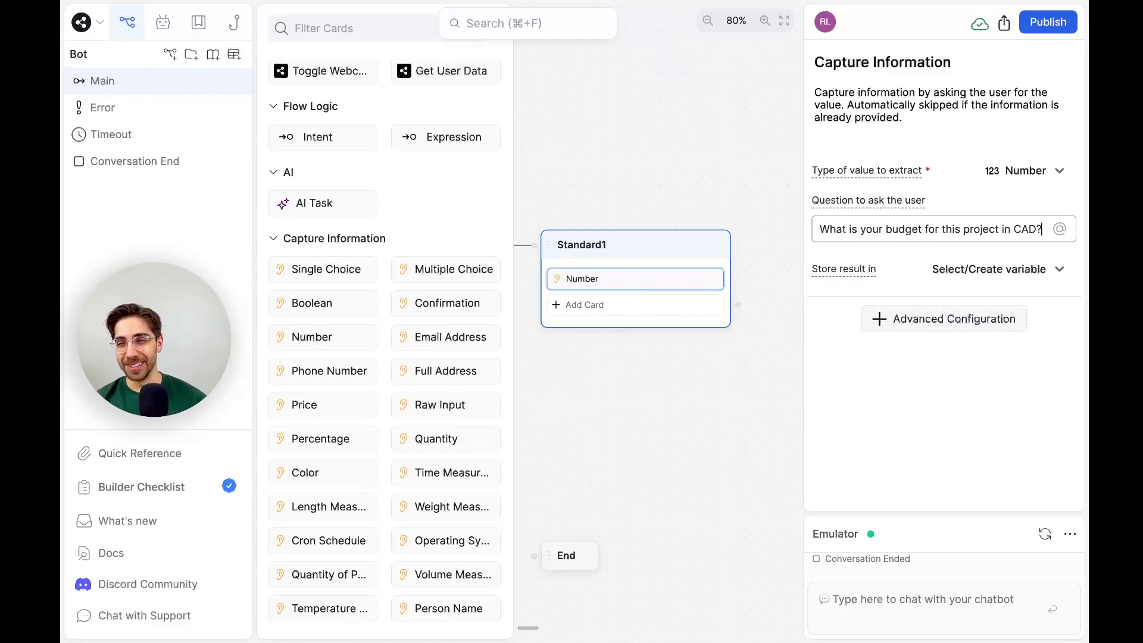
click(971, 278)
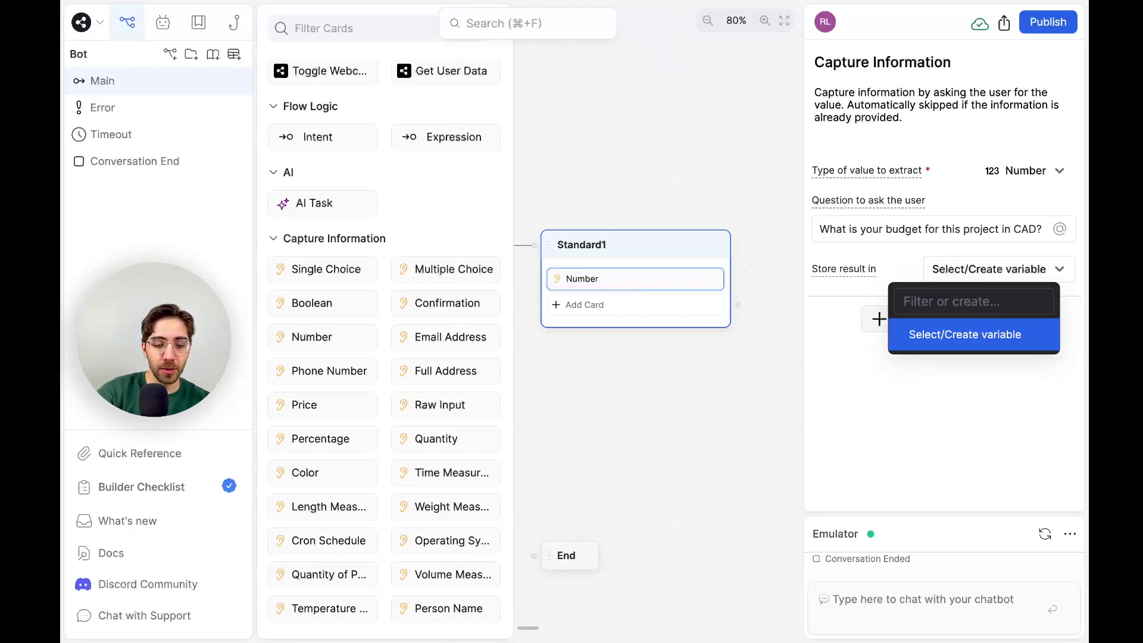
Store the captured number in a newly created variable named Budget (workflow.Budget).
text(Budget)
key(Return)
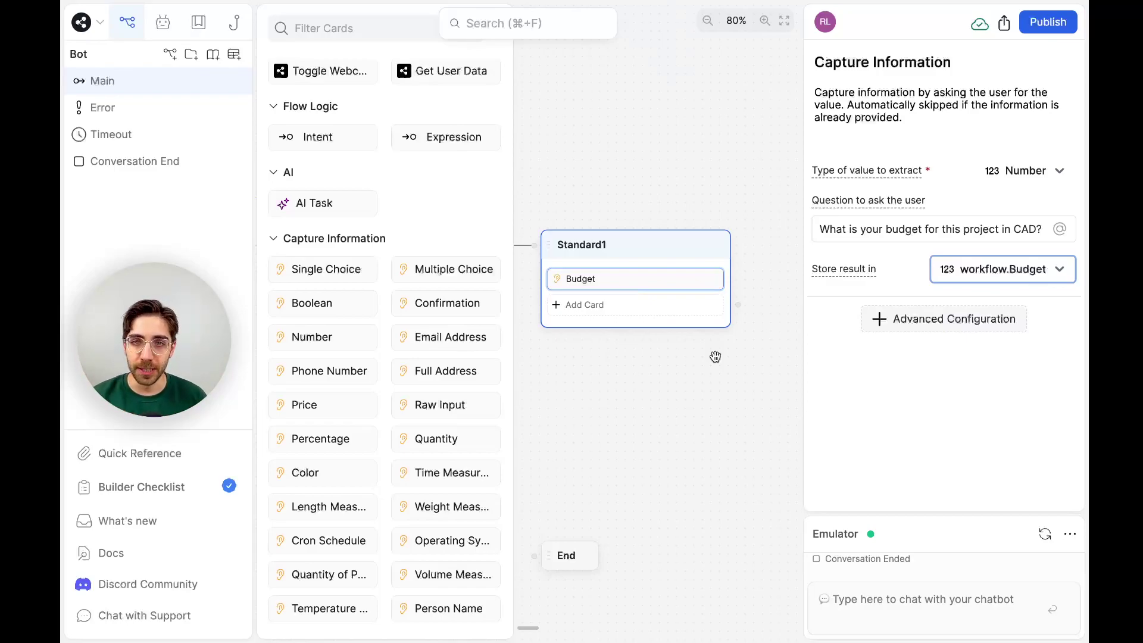
click(715, 356)
click(643, 317)
Add an Expression transition to Standard1 labelled 'if the budget is under 10000' (workflow.Budget < 10000).
scroll(483, 194, up, 4)
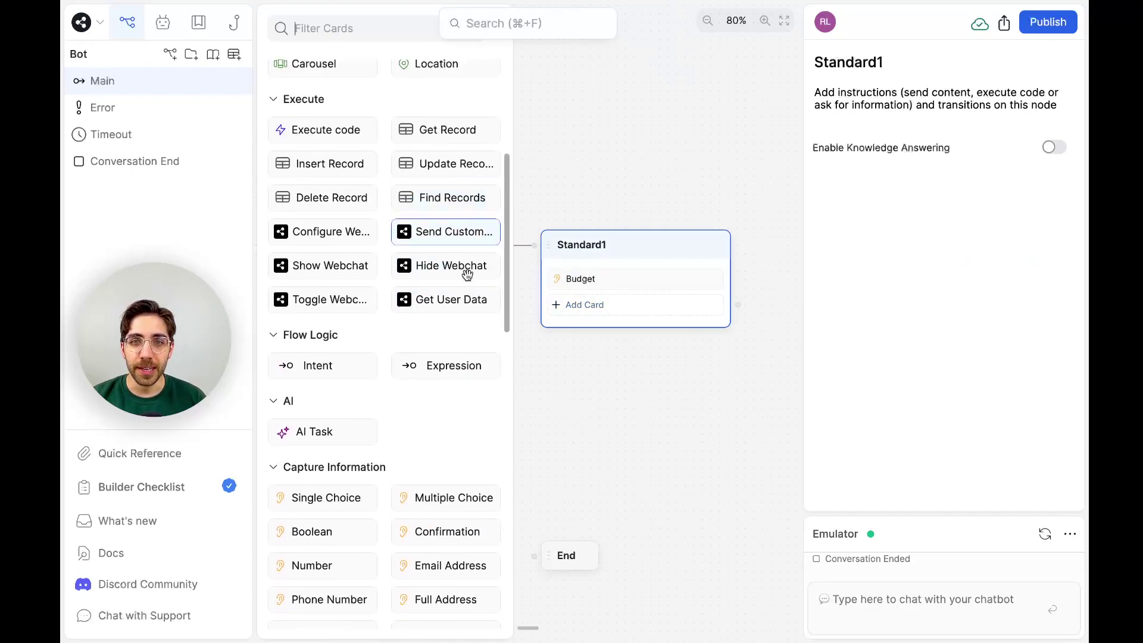
drag(465, 365, 657, 304)
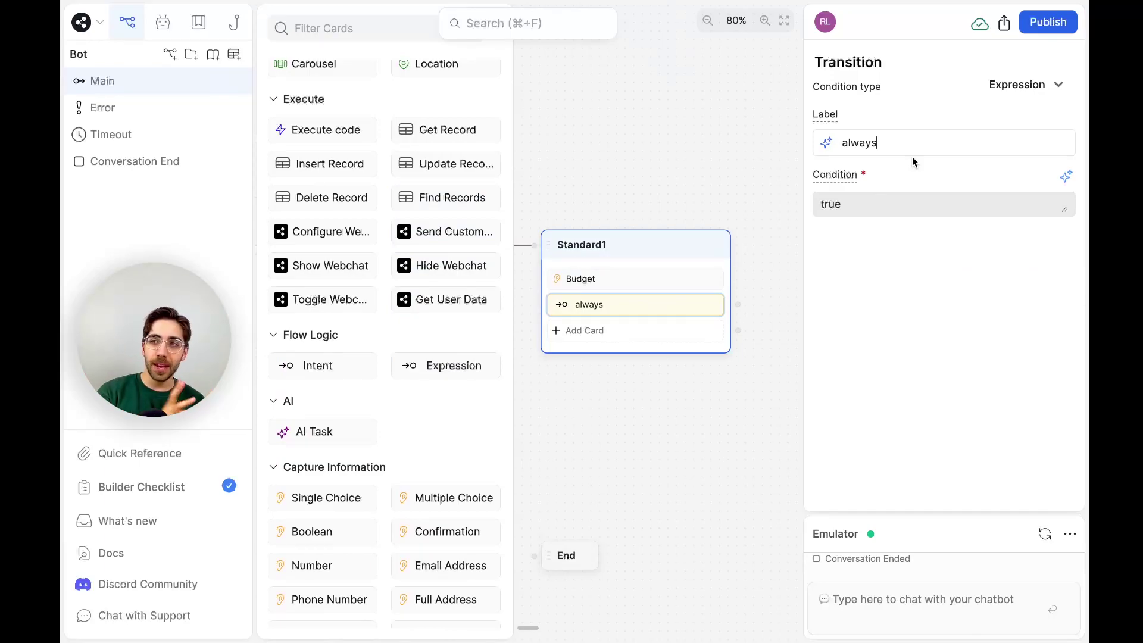
drag(893, 142, 836, 140)
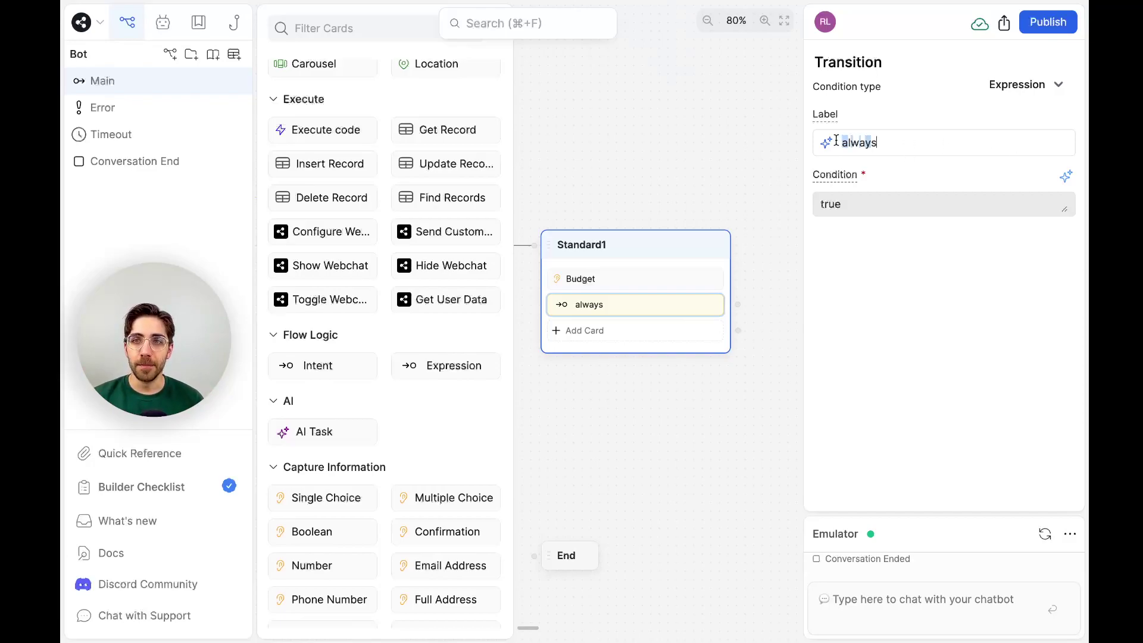
click(883, 143)
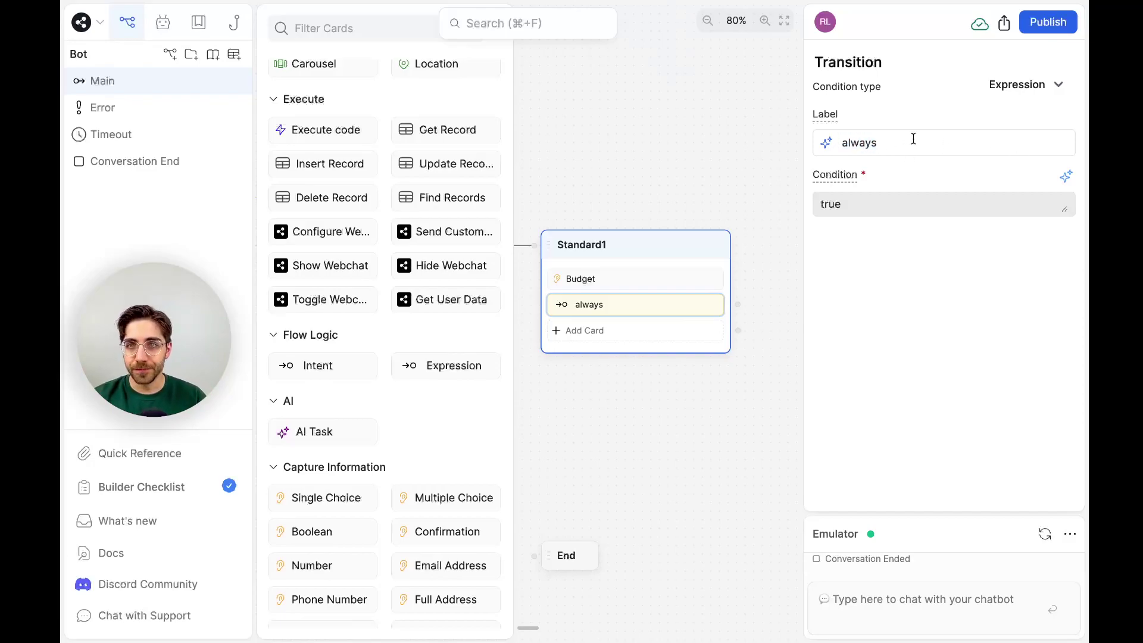
double_click(861, 142)
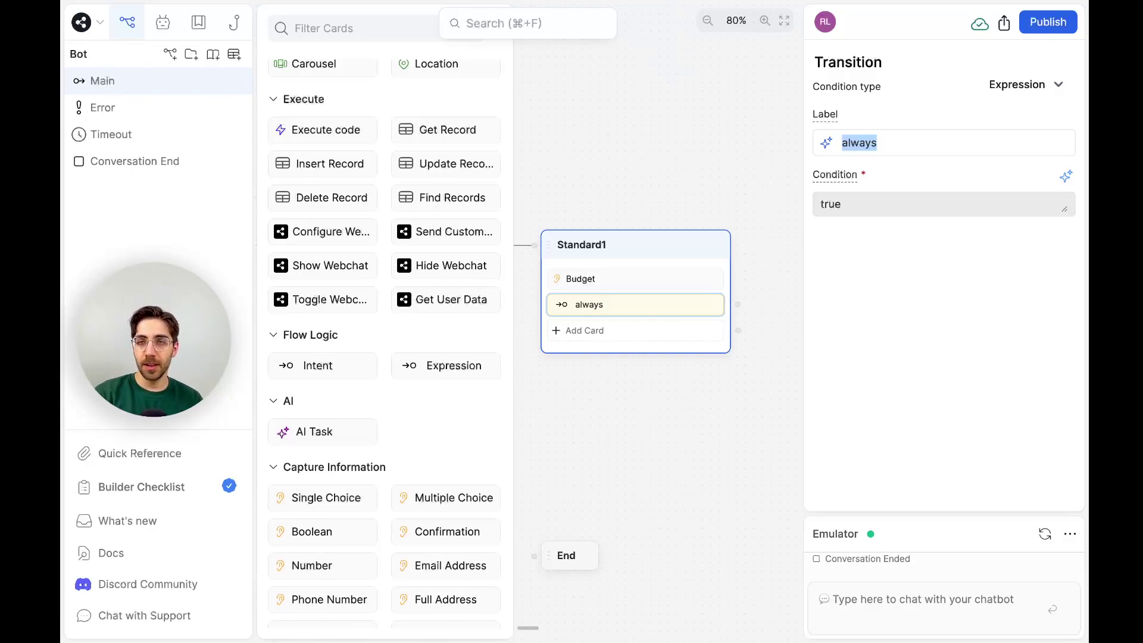
text(if the budget is under 10000)
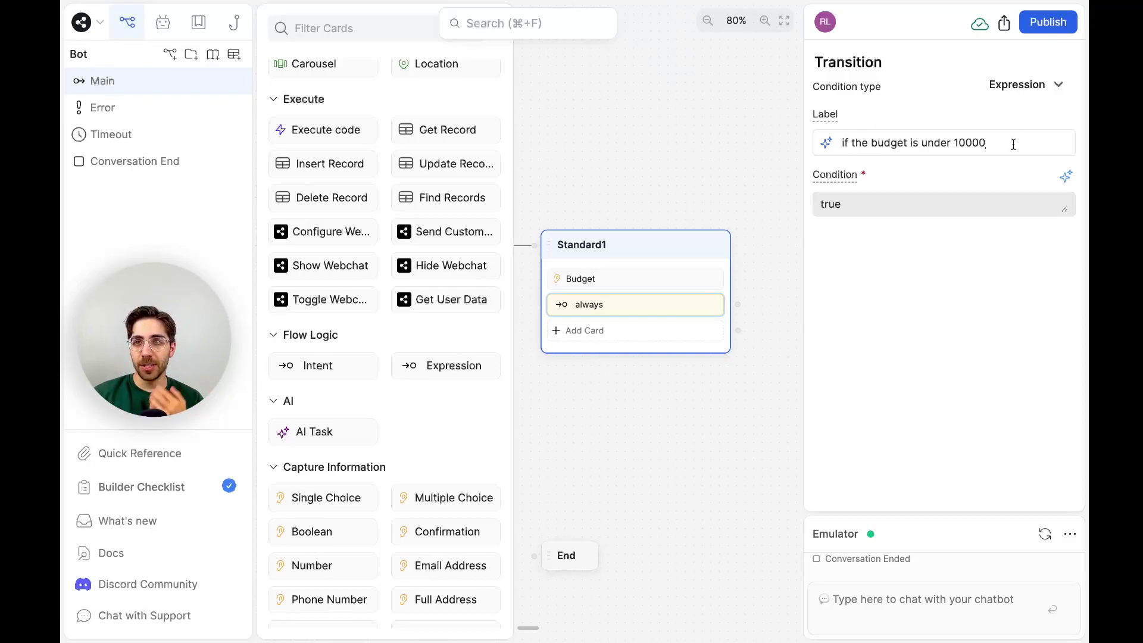
key(Return)
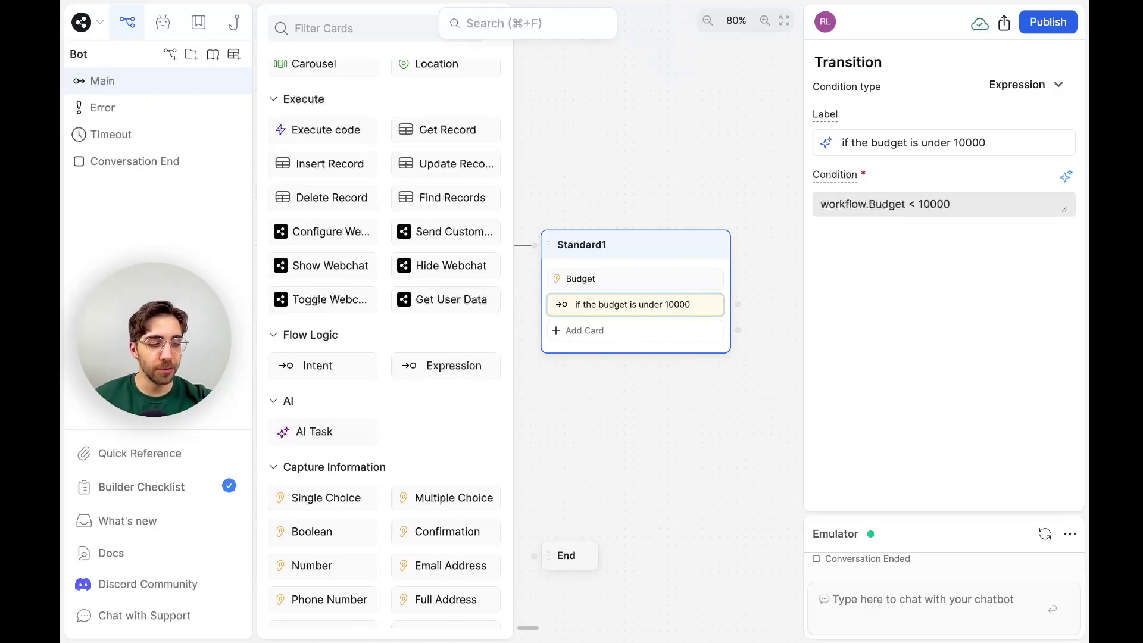
drag(363, 294, 619, 335)
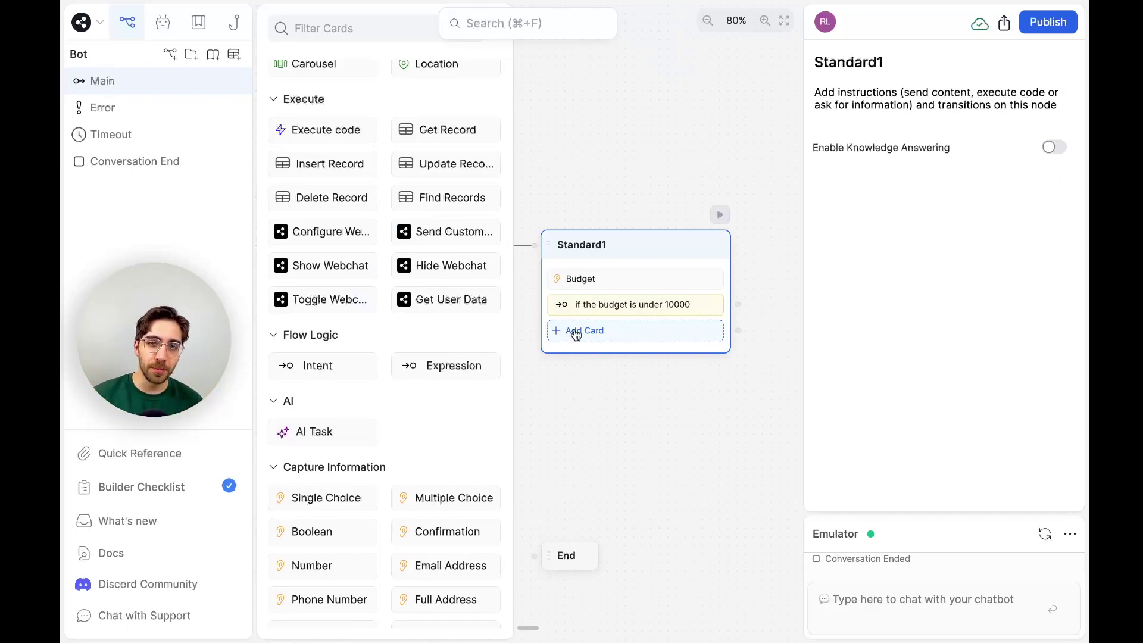
Add a second Expression transition to Standard1 and relabel it 'if the budget is over 10000'.
drag(494, 365, 639, 325)
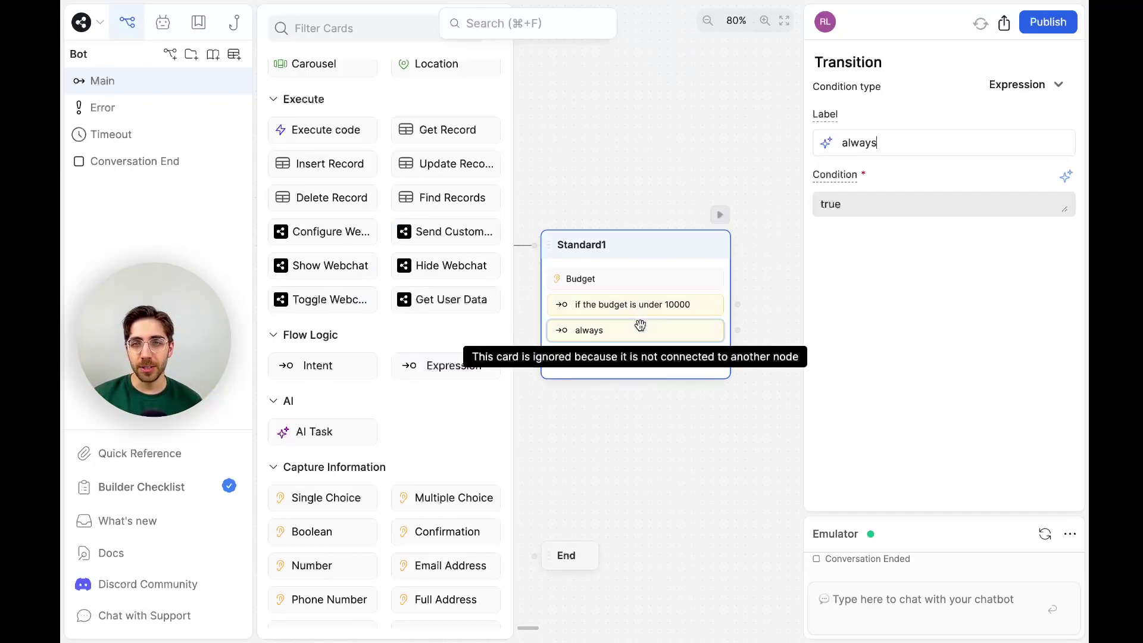
double_click(859, 141)
text(if the budge)
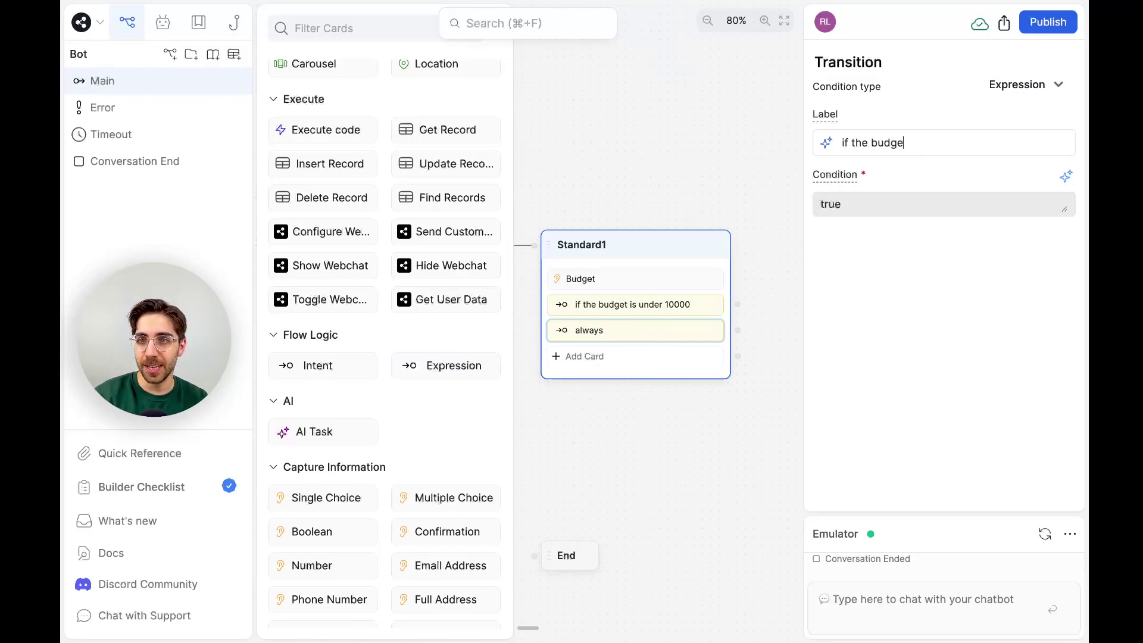
text(t is over 10000)
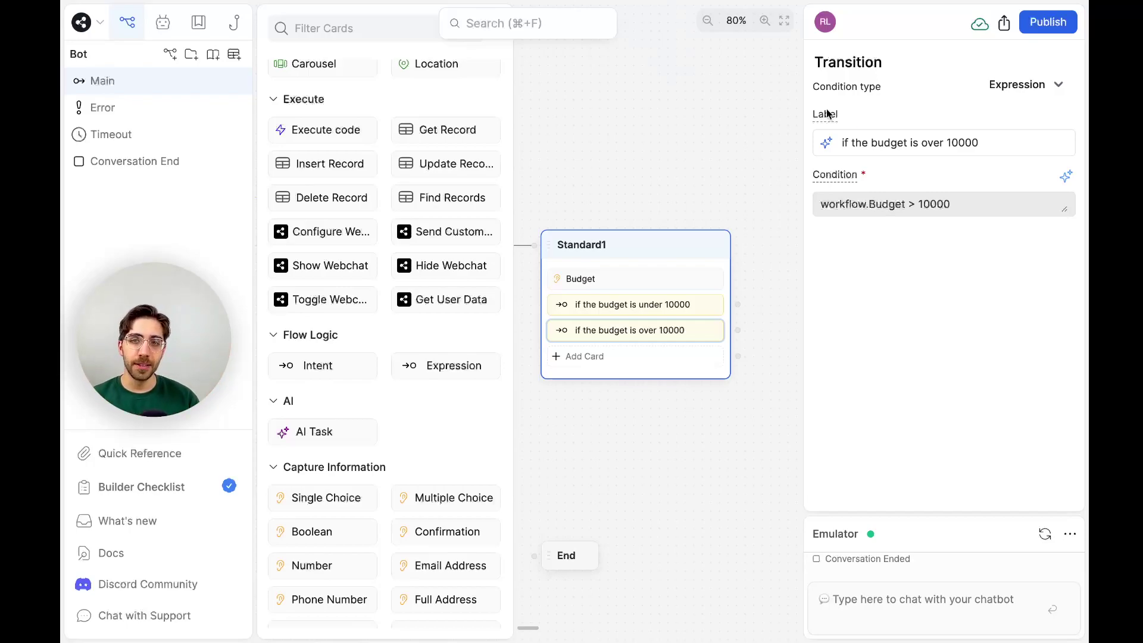
Connect the under-10000 transition to a new standard node named SmallerBudget.
click(695, 172)
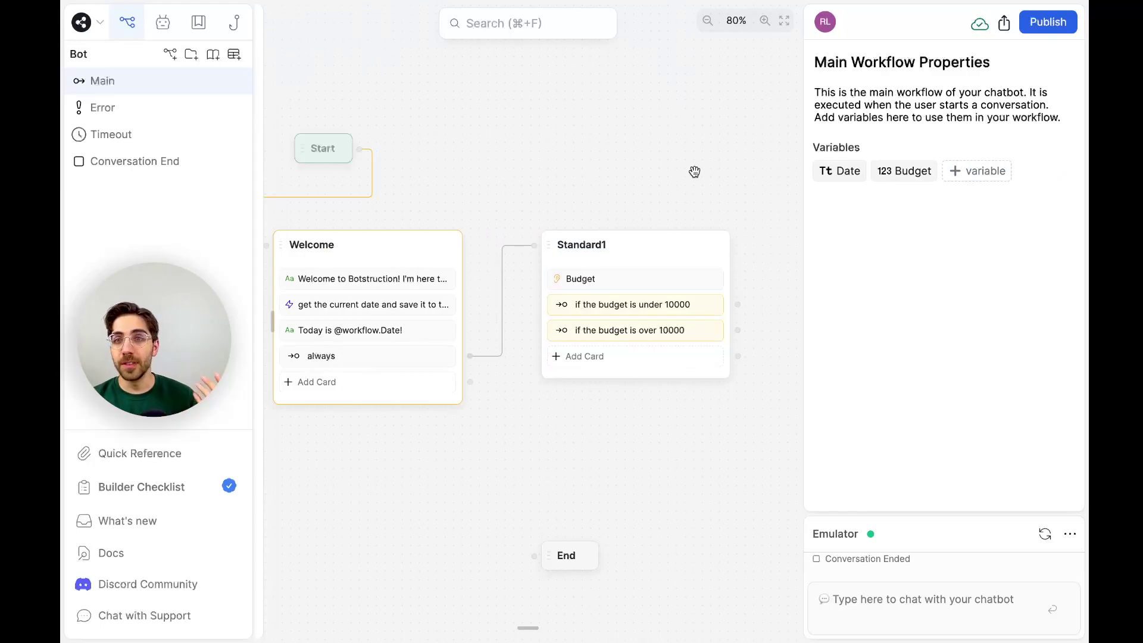
scroll(695, 172, right, 3)
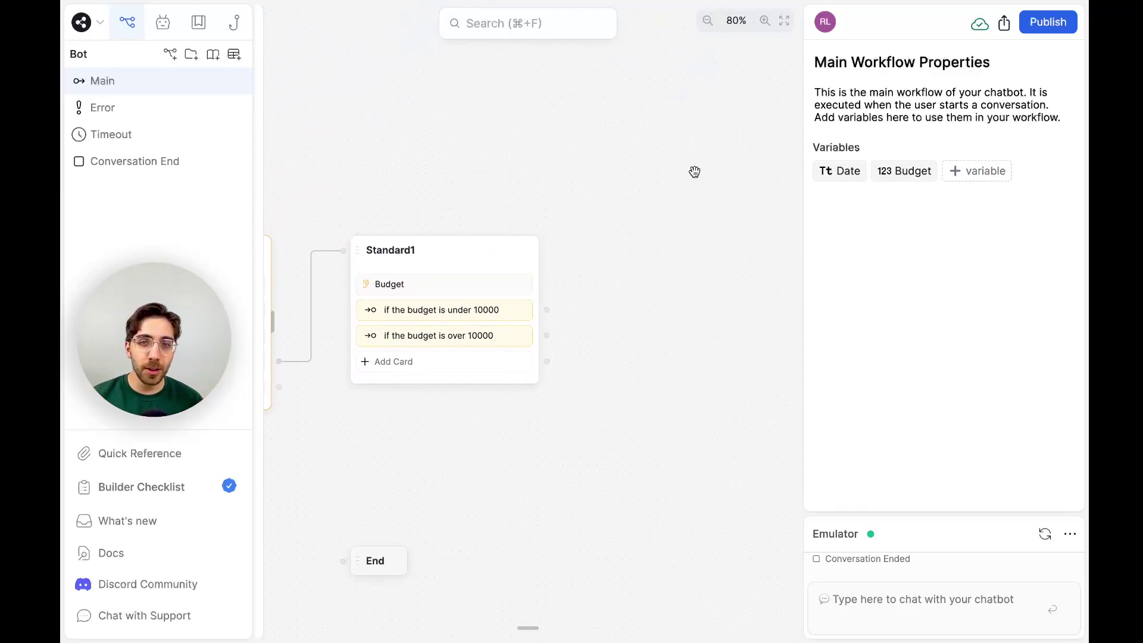
drag(547, 310, 594, 145)
click(607, 163)
double_click(644, 154)
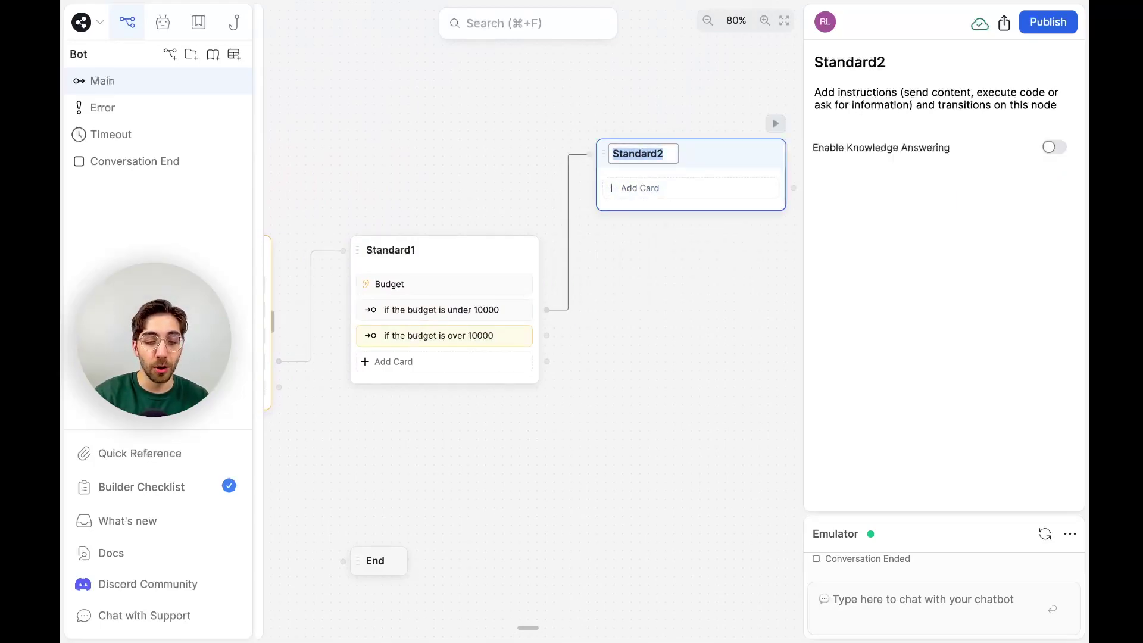
text(SmallerBudget)
key(Return)
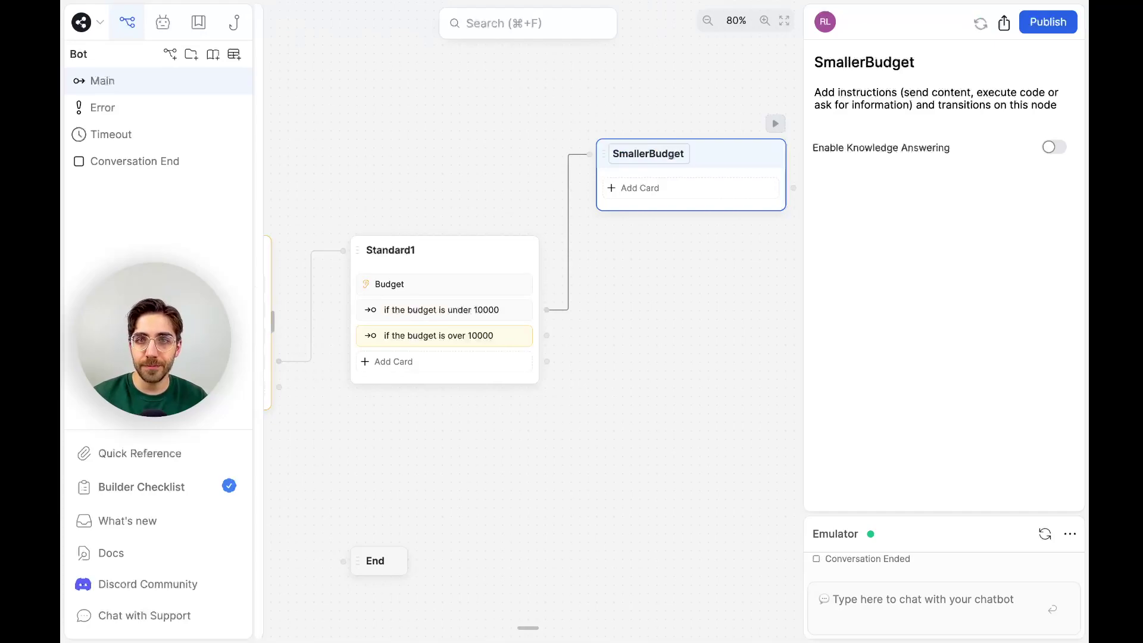
Connect the over-10000 transition to a new standard node, move it up, and name it HigherBudget.
drag(547, 336, 611, 470)
click(655, 487)
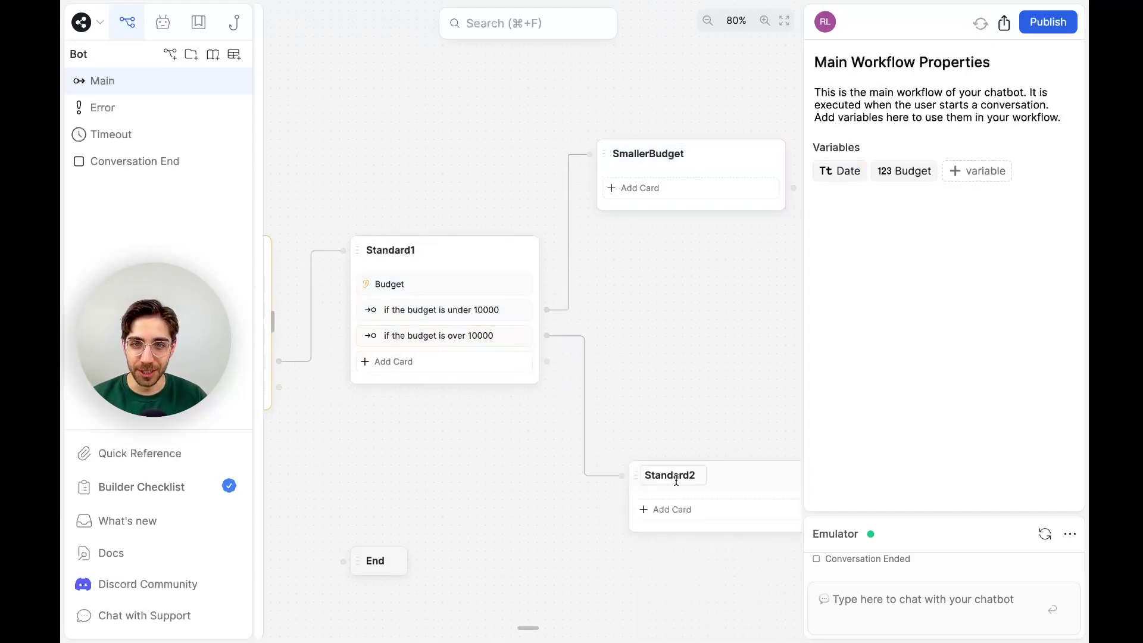
drag(731, 480, 733, 405)
double_click(664, 401)
text(Highe)
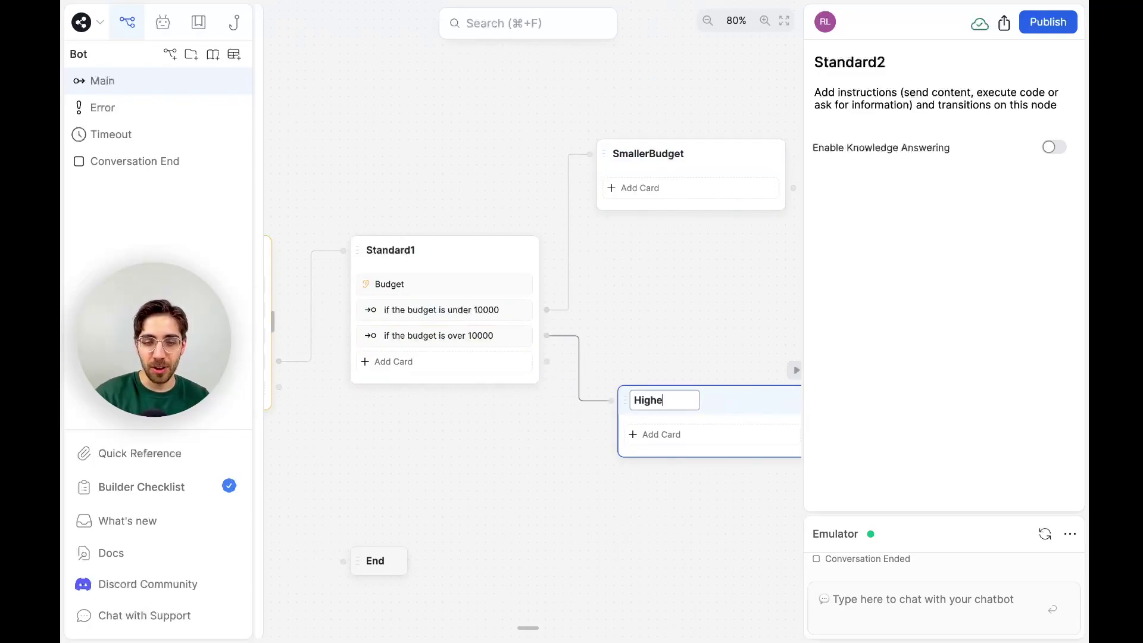
text(rBudget)
key(Return)
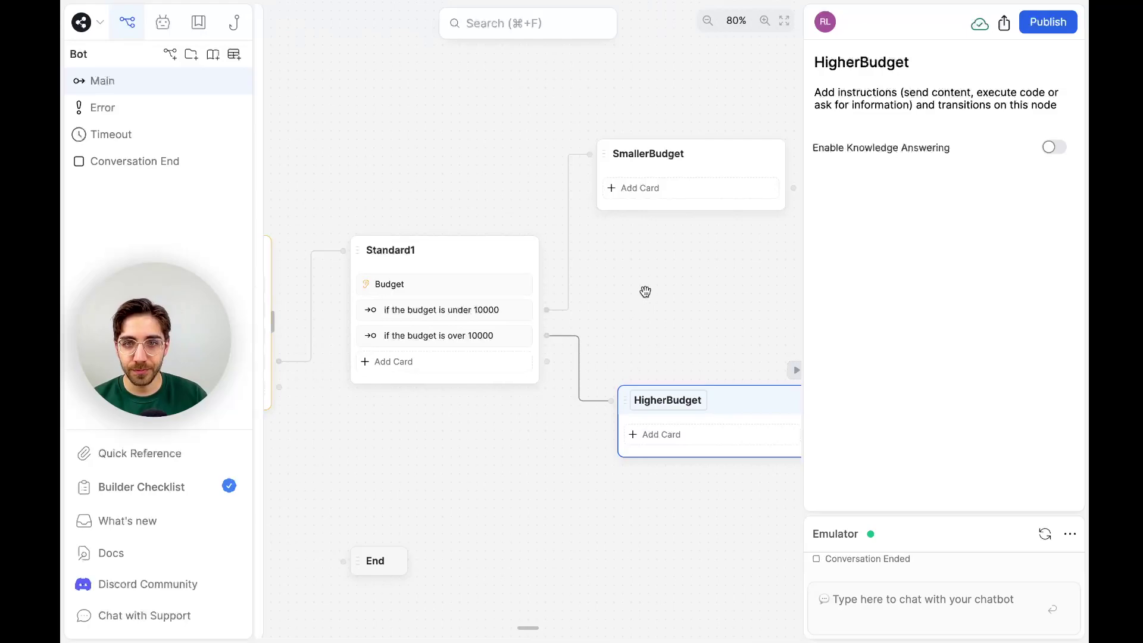
click(646, 292)
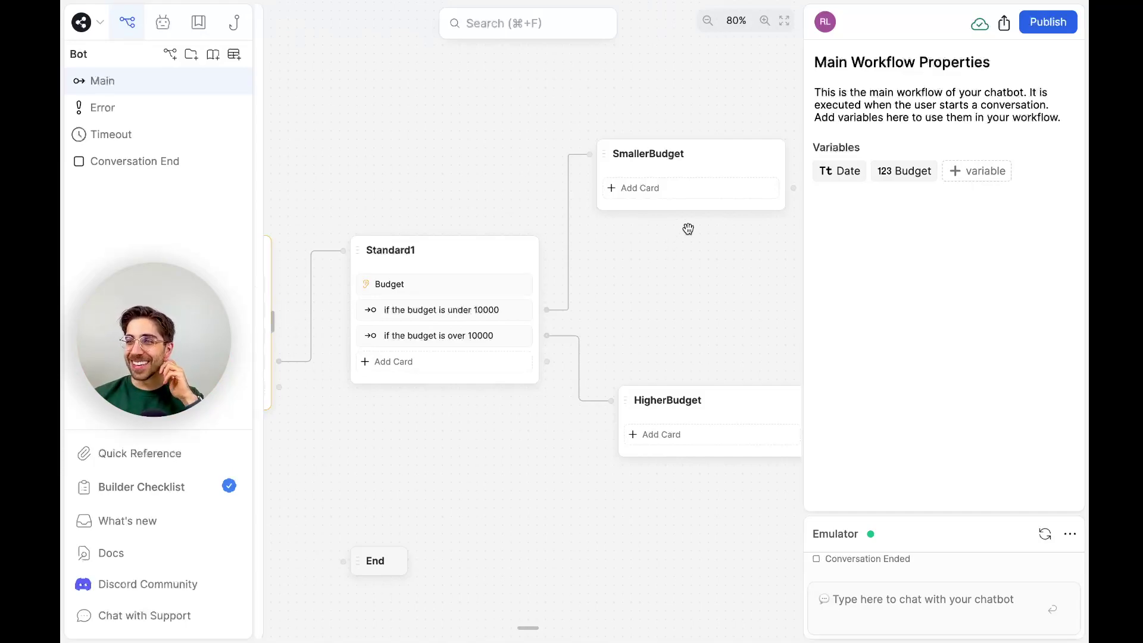
Add a Text card to SmallerBudget with the message 'Smaller'.
click(724, 188)
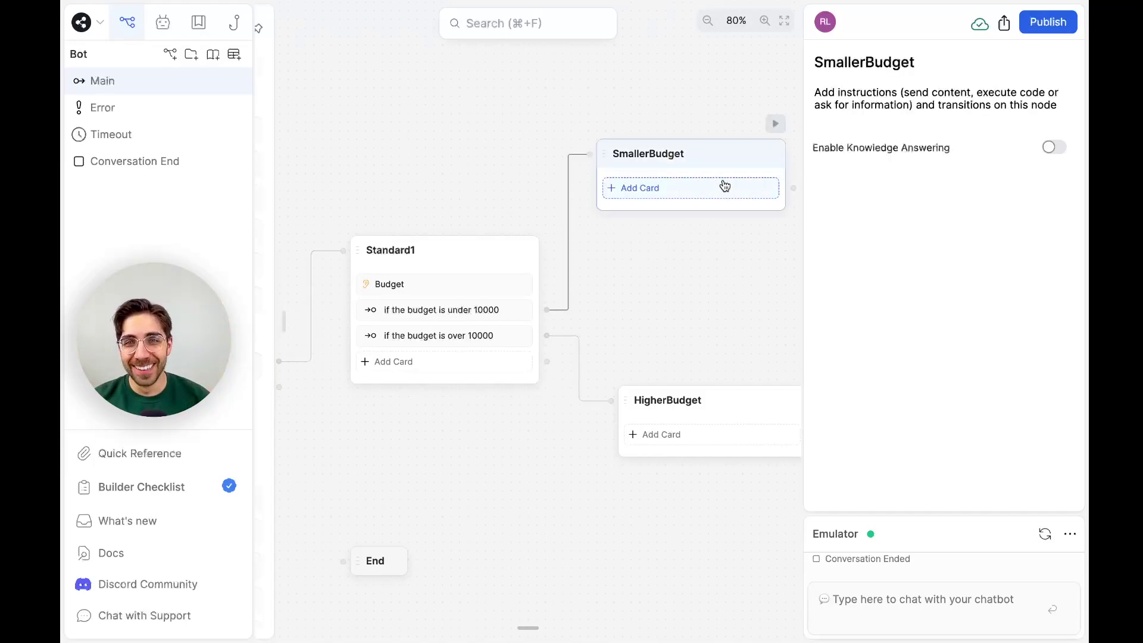
scroll(307, 118, up, 3)
drag(307, 103, 684, 181)
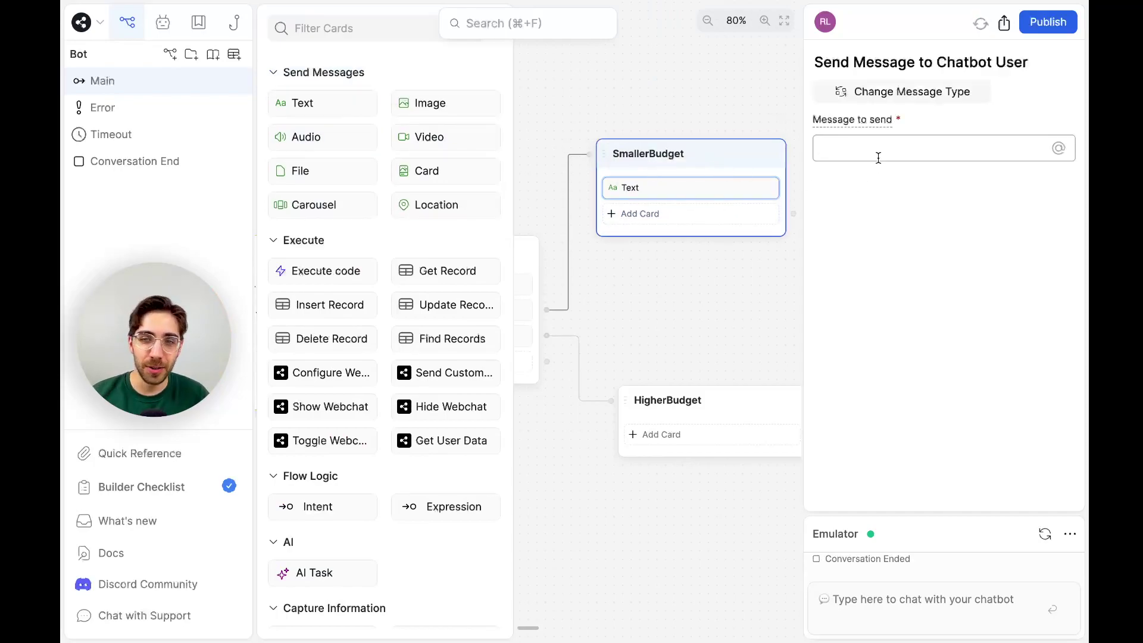
text(Smaller)
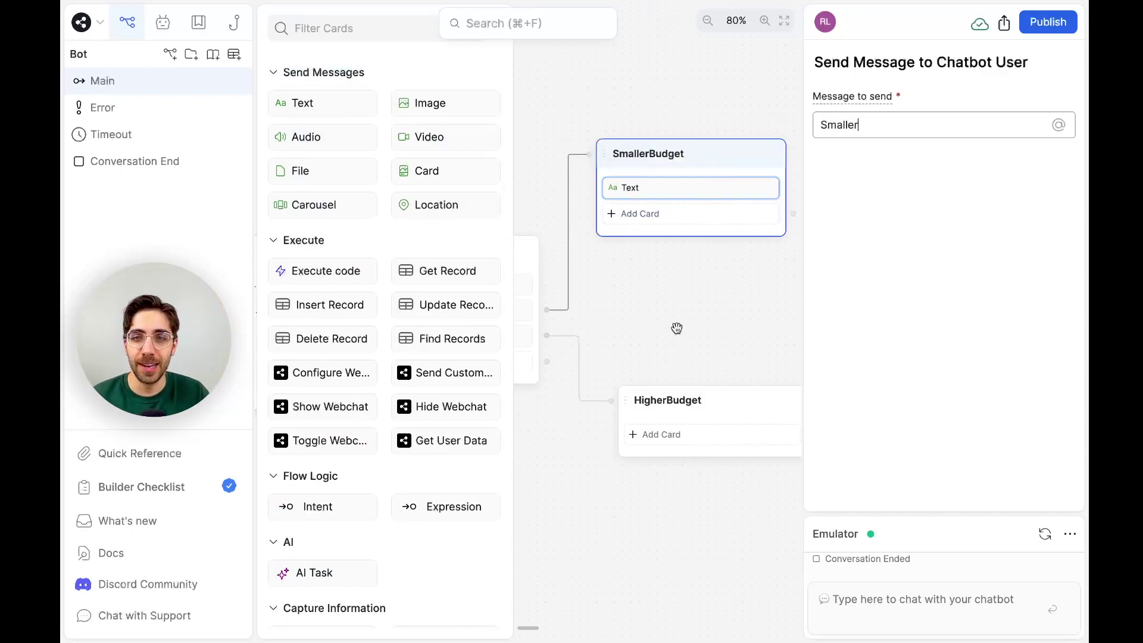
Add a Text card to HigherBudget with the message 'Higher'.
click(677, 440)
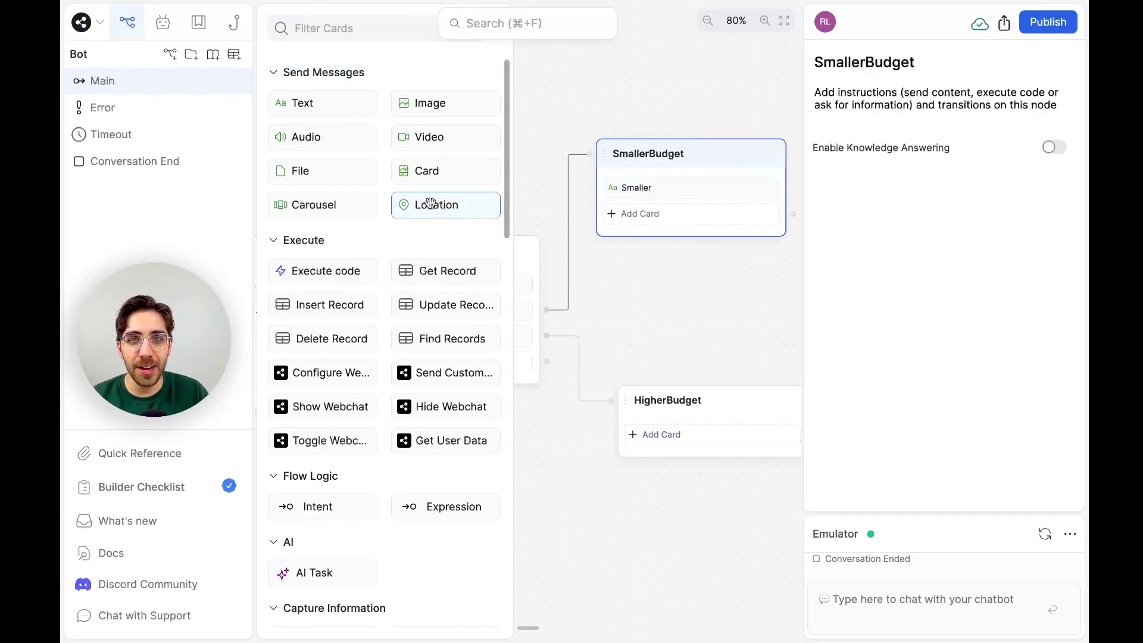
drag(331, 103, 714, 433)
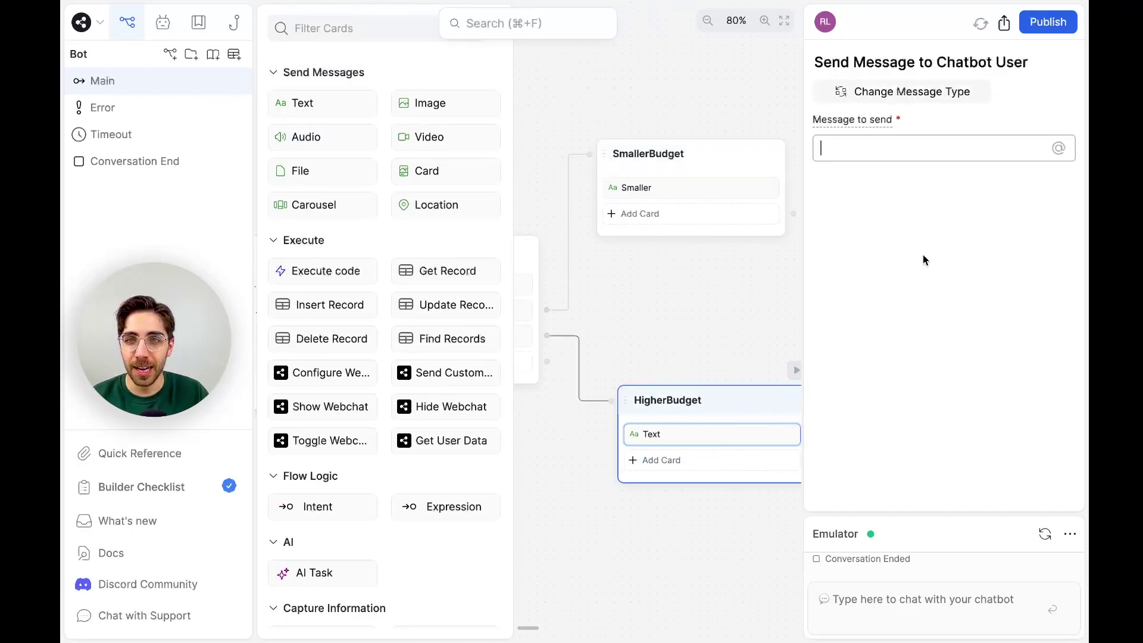
click(931, 158)
text(Higher)
click(973, 609)
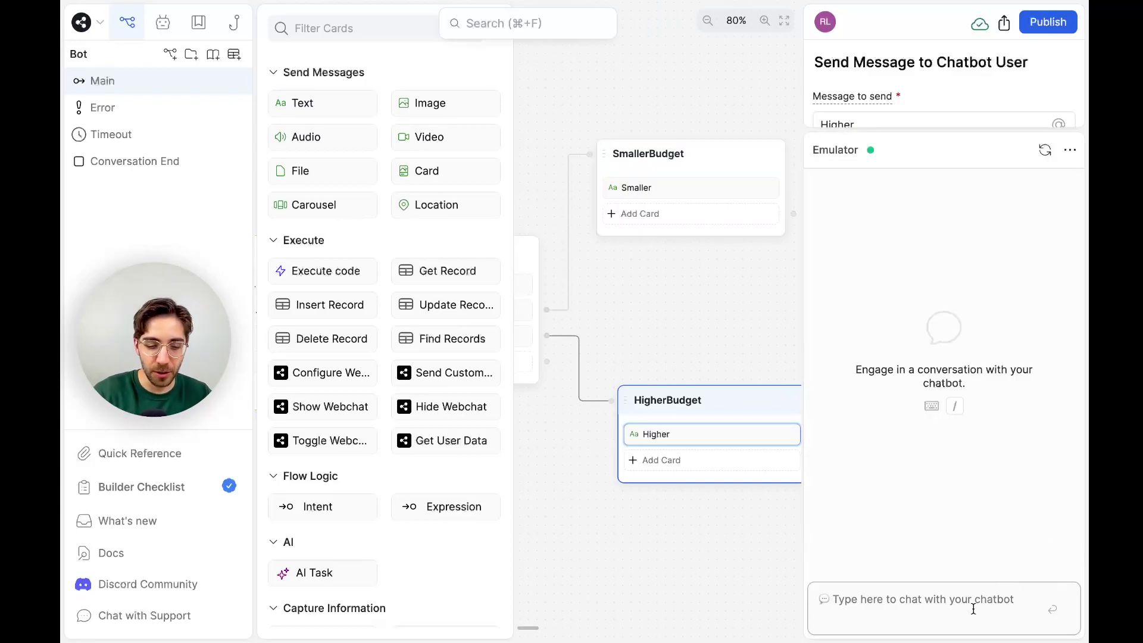
In the emulator send 'Hi', answer 20000 to the budget question, and confirm the reply 'Higher'.
text(Hi)
key(Return)
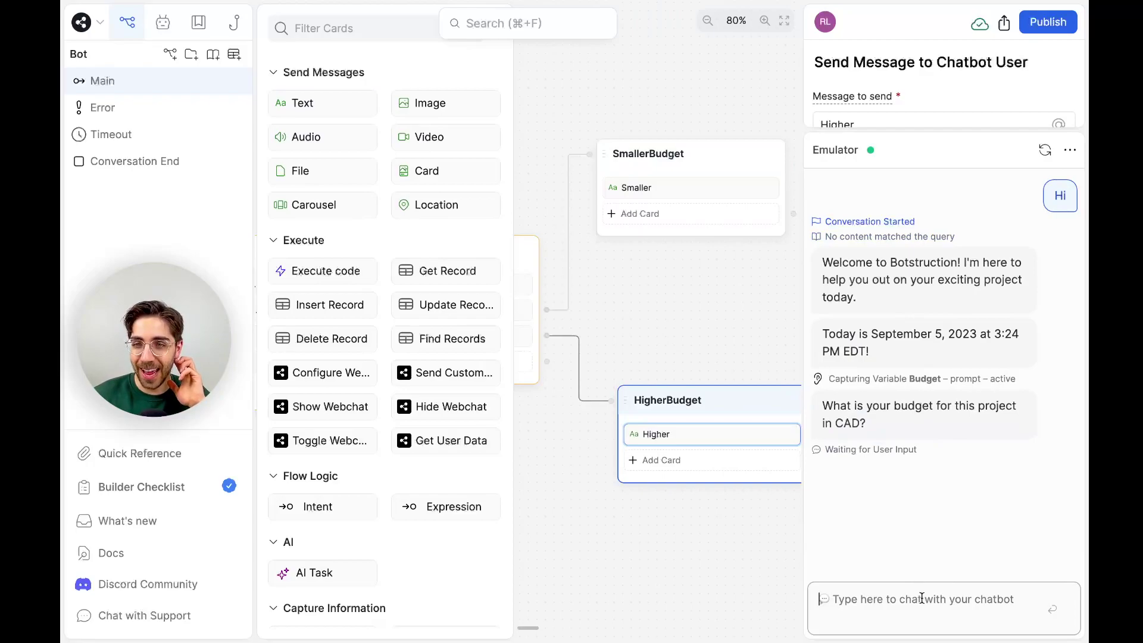
text(20000)
key(Return)
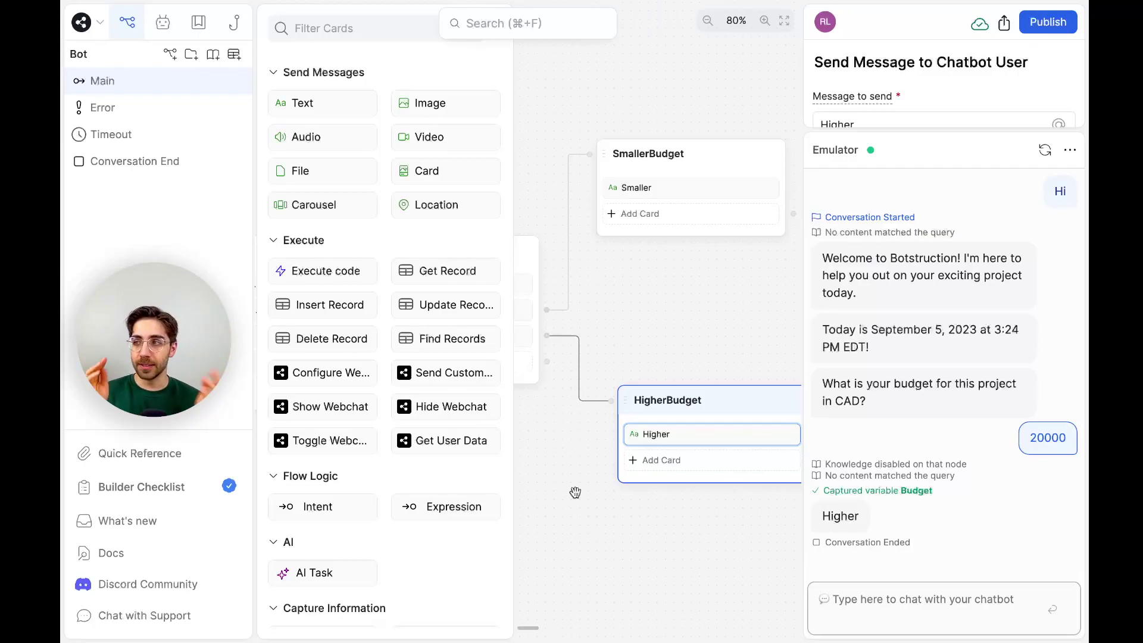
click(575, 492)
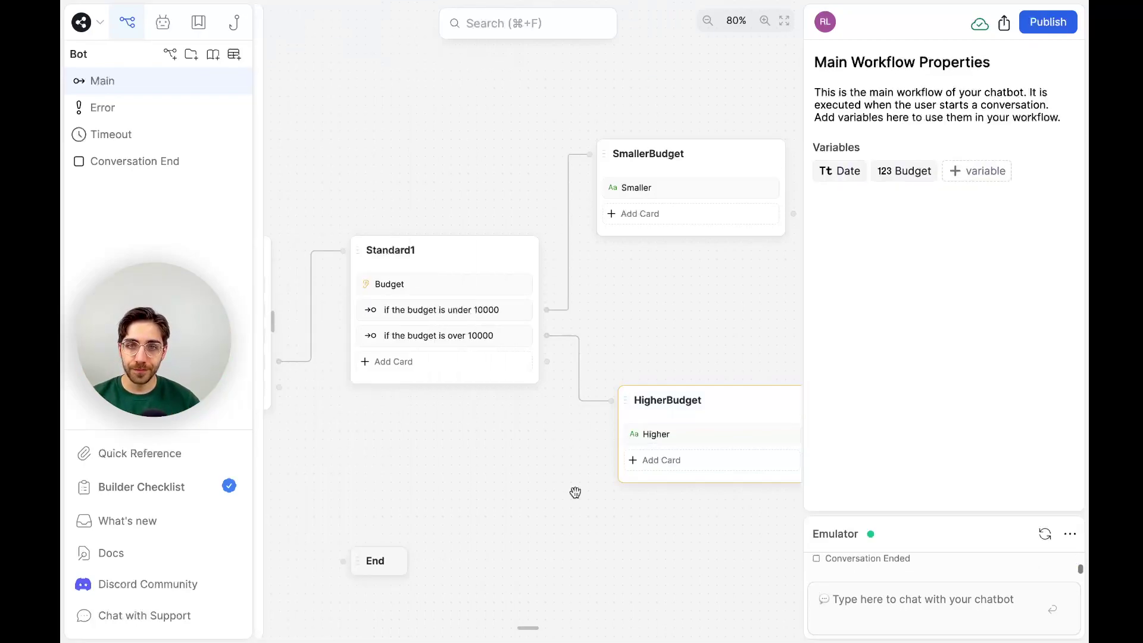
Select the HigherBudget node and open its 'Higher' text message settings.
scroll(575, 493, right, 1)
scroll(575, 492, down, 1)
scroll(576, 492, left, 1)
scroll(575, 493, up, 1)
scroll(575, 493, down, 1)
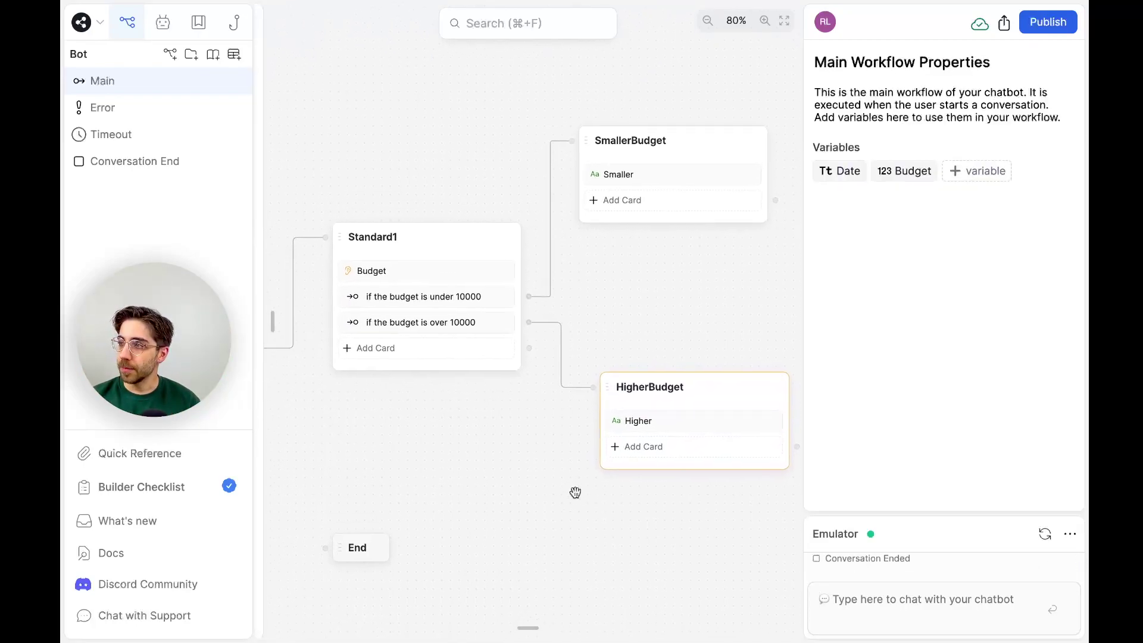
scroll(576, 492, right, 1)
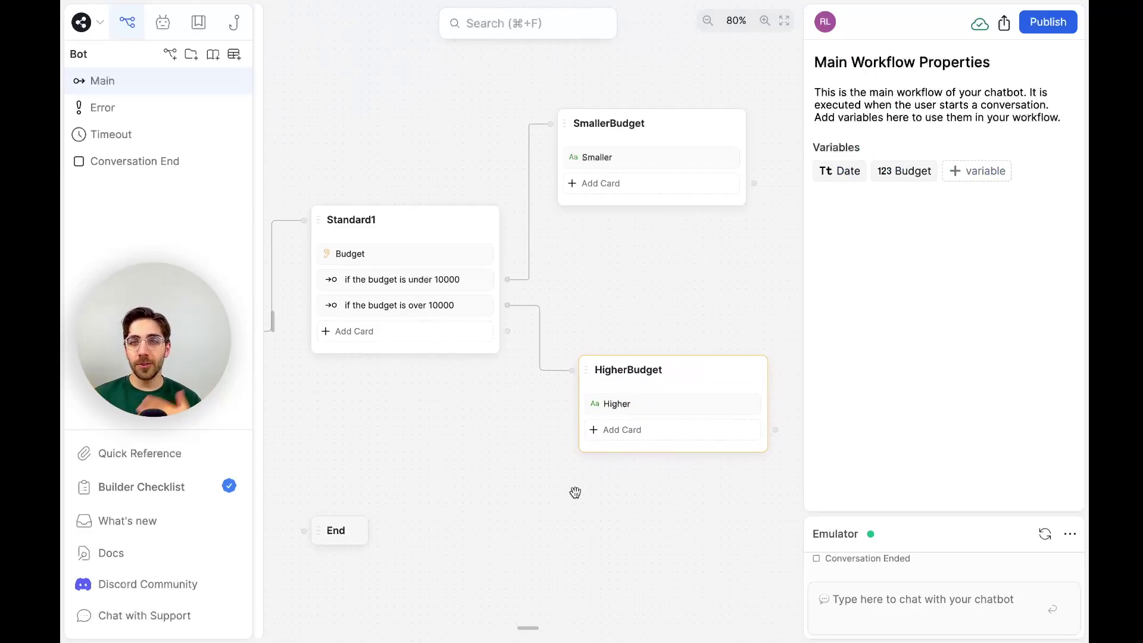
click(714, 381)
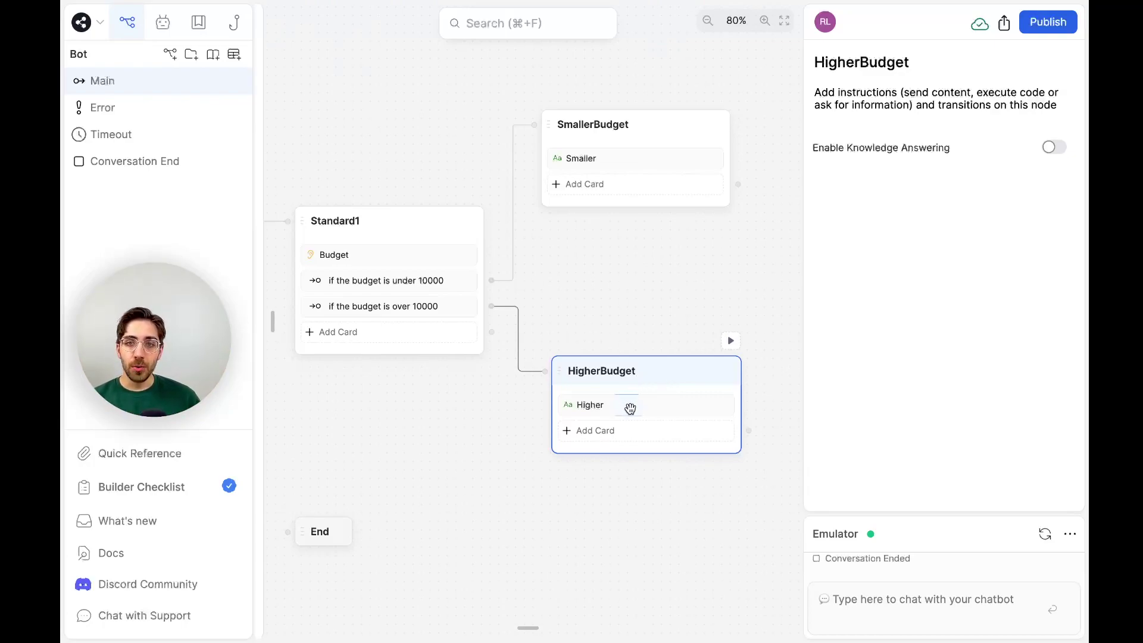
click(630, 408)
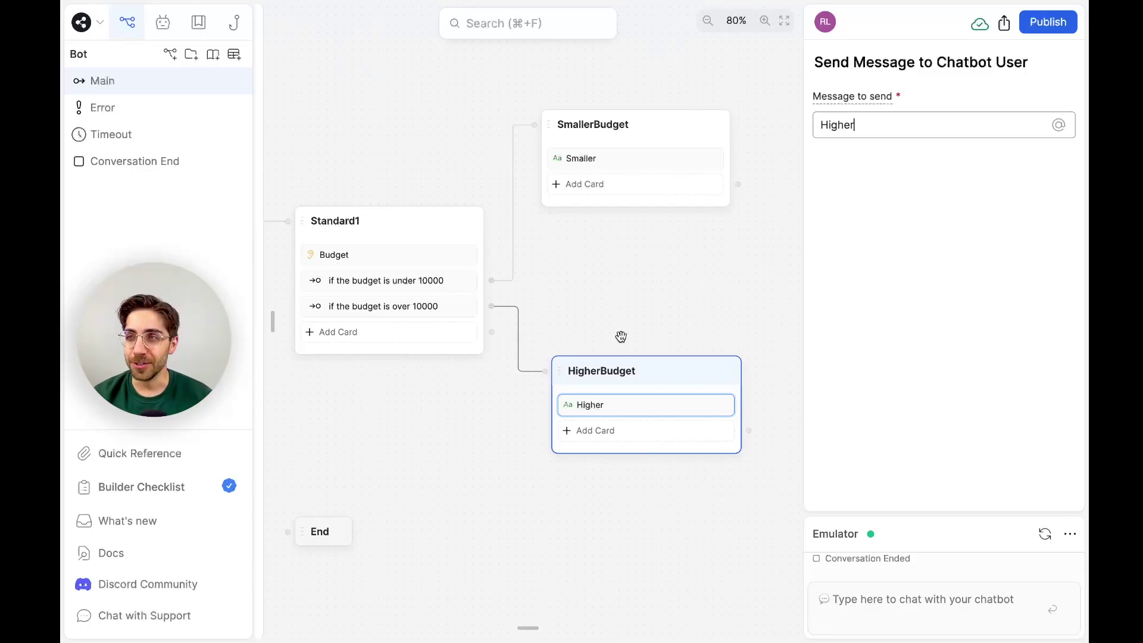
Add a new empty data table, which appears as Data1Table.
click(235, 54)
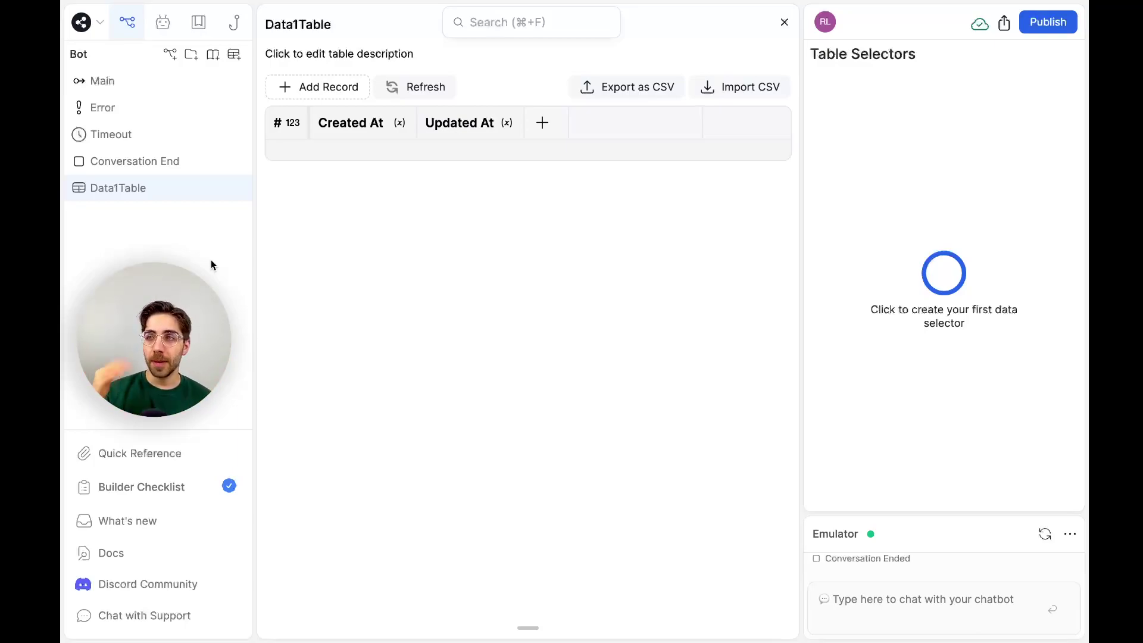
Return to the Main workflow and expand the emulator to review the conversation ending in 'Higher'.
click(172, 89)
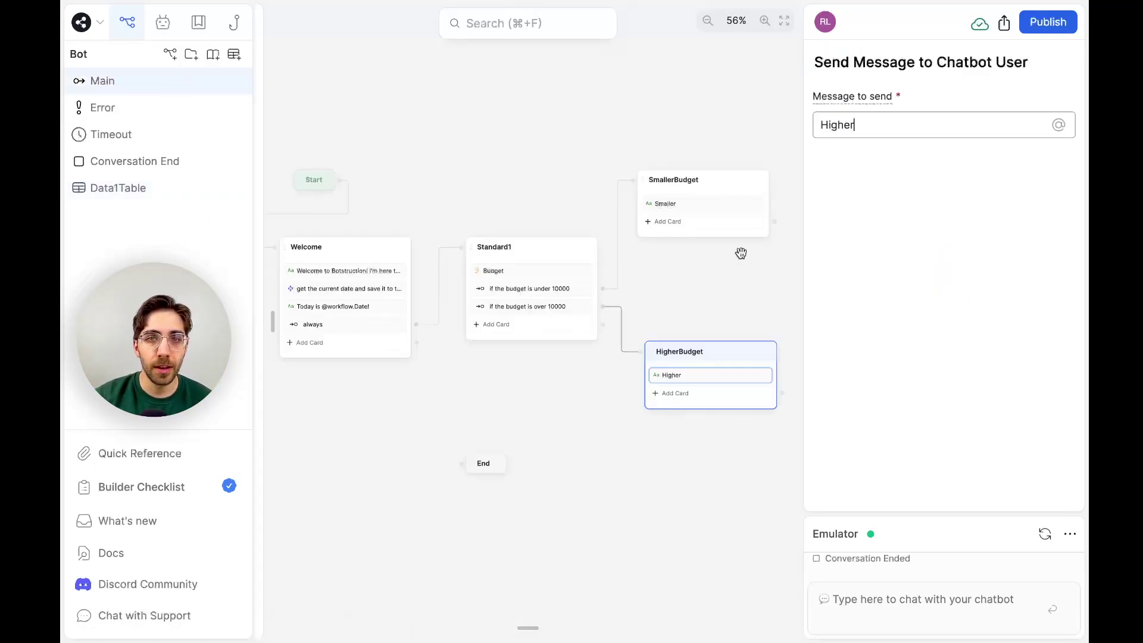
click(939, 592)
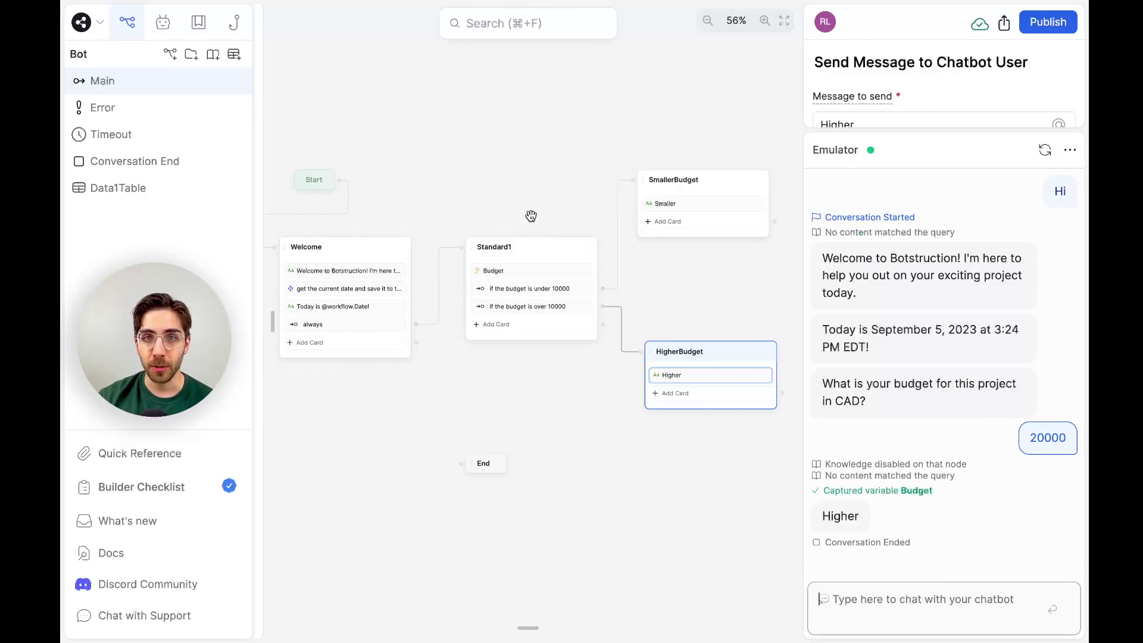
scroll(530, 216, up, 5)
scroll(531, 216, right, 5)
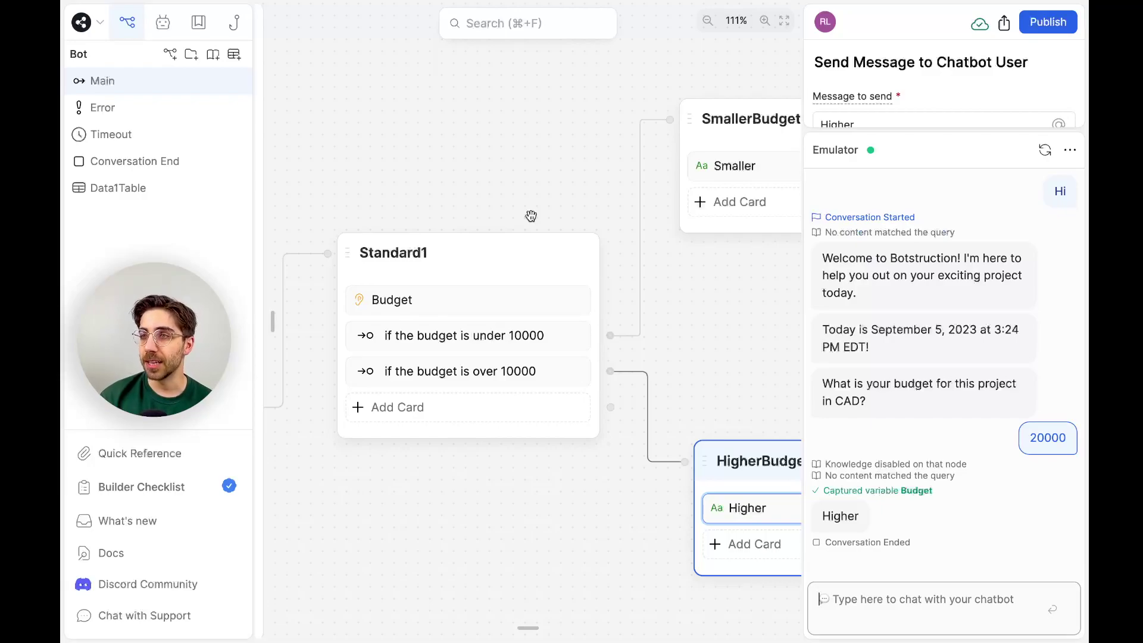
In the Budget card's Advanced settings, enable 'Add transition to handle failure'.
click(462, 299)
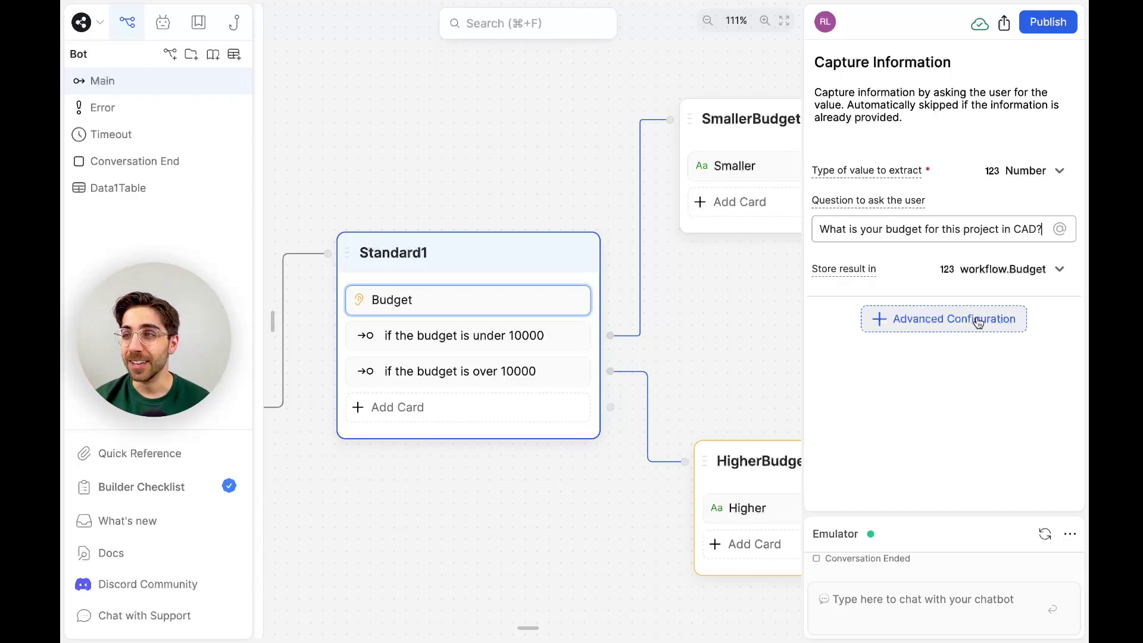
click(978, 323)
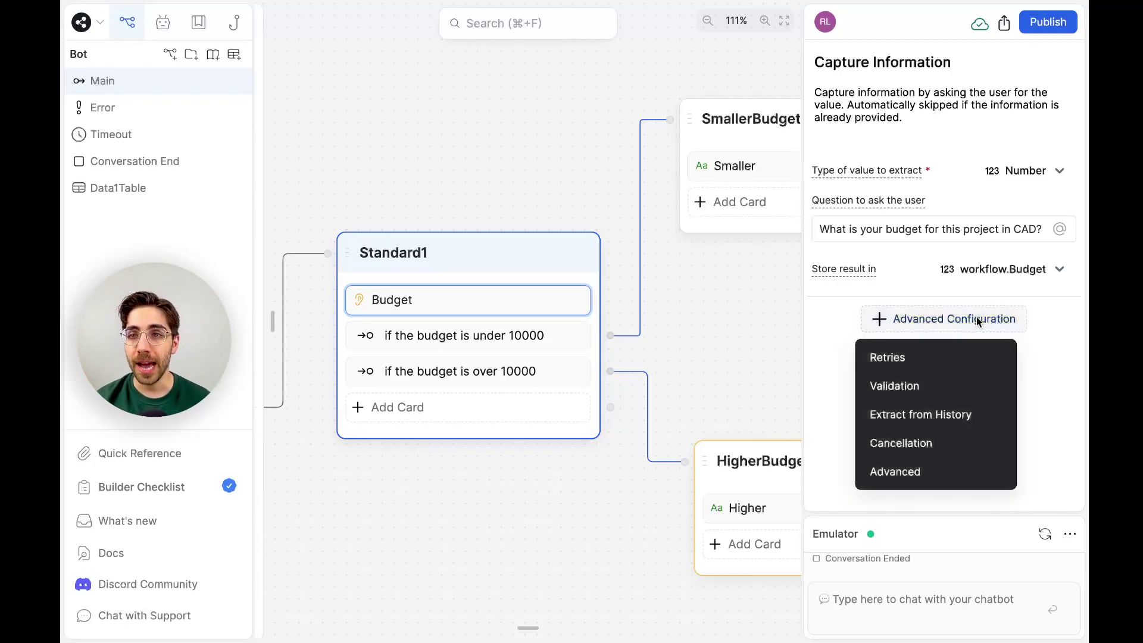
click(962, 471)
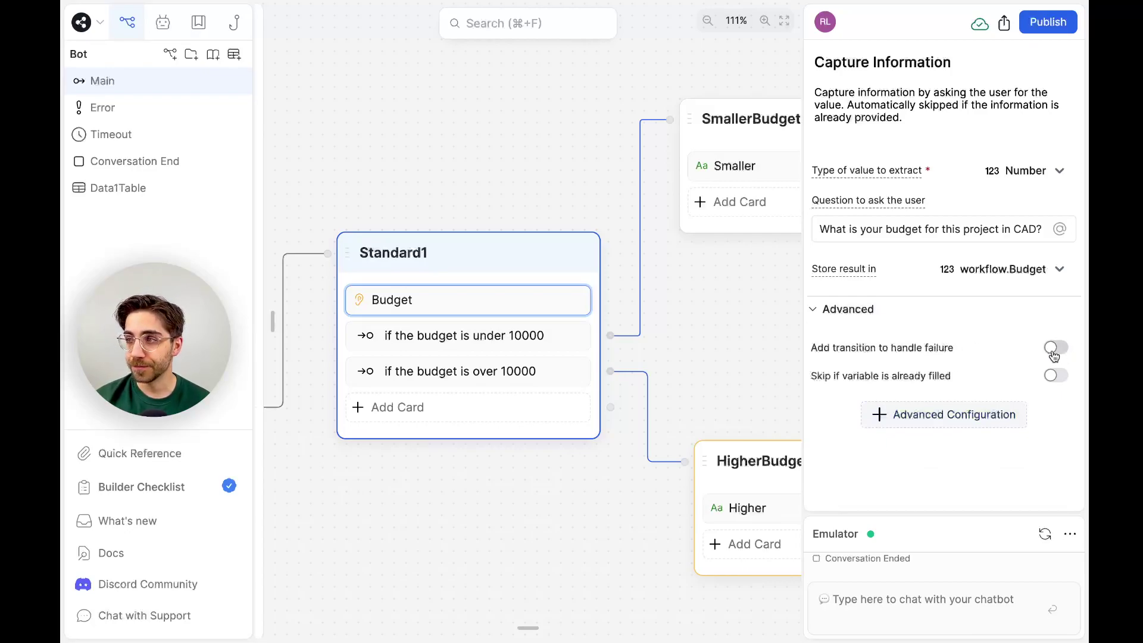
click(1055, 352)
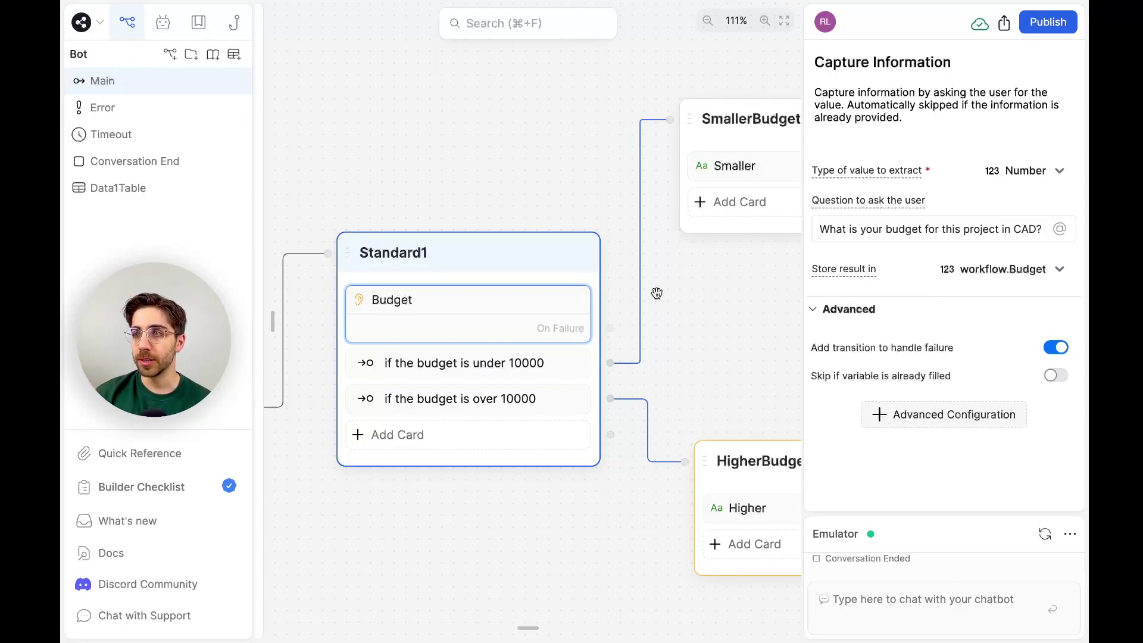
scroll(657, 293, right, 5)
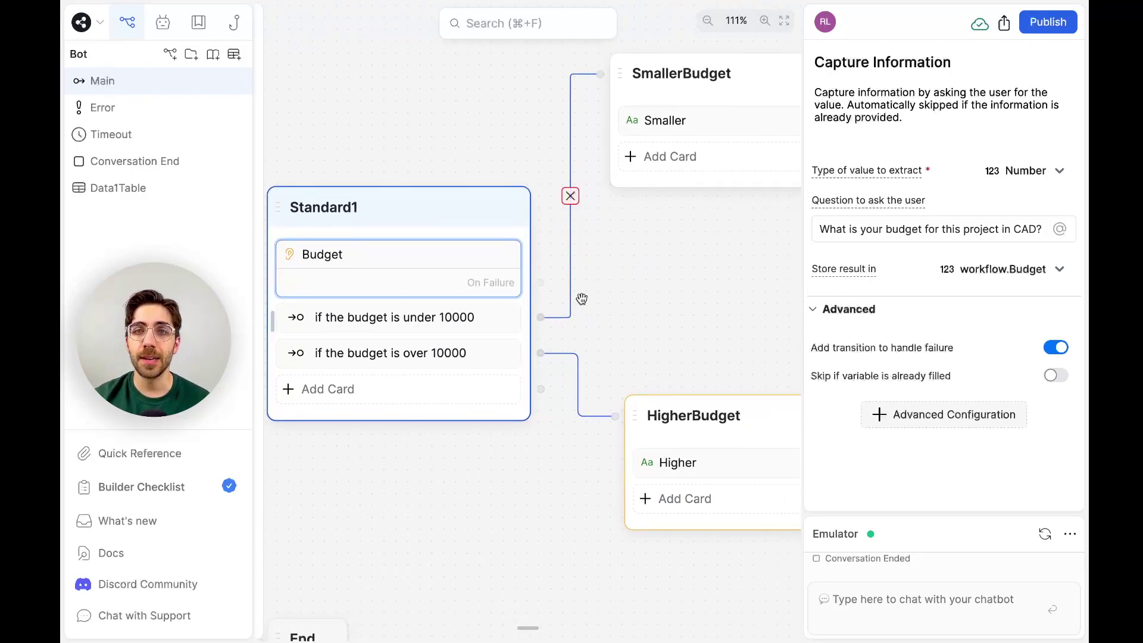
scroll(582, 299, up, 5)
scroll(582, 299, left, 3)
Add a Standard2 node on the failure exit with the text 'Oops! I'm gonna need a number, please'.
drag(549, 473, 601, 110)
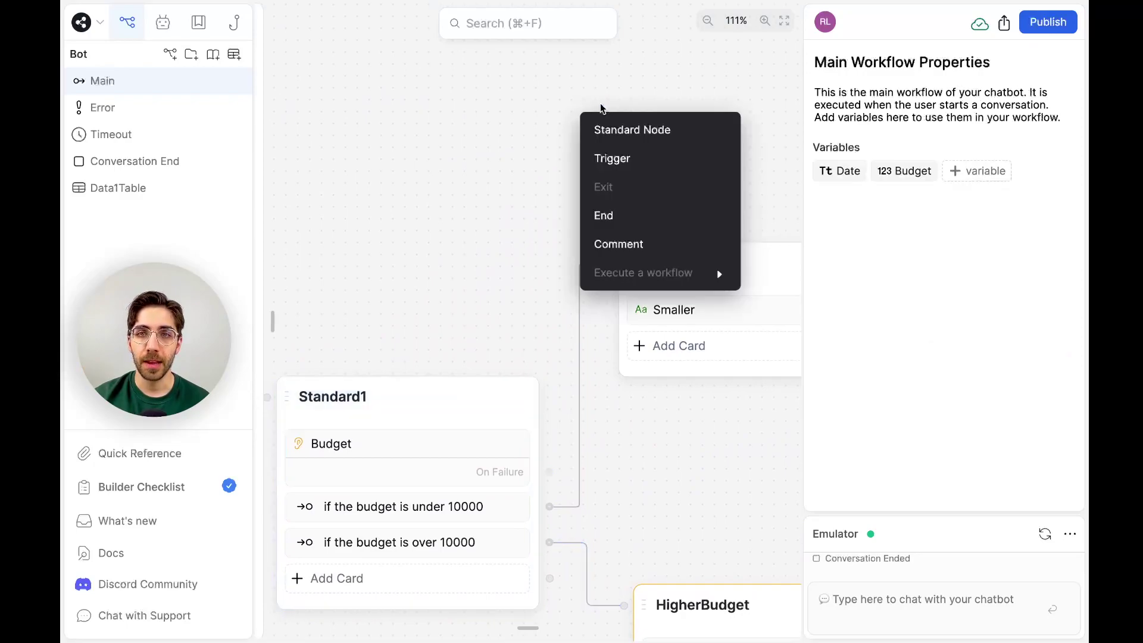
click(614, 122)
click(736, 119)
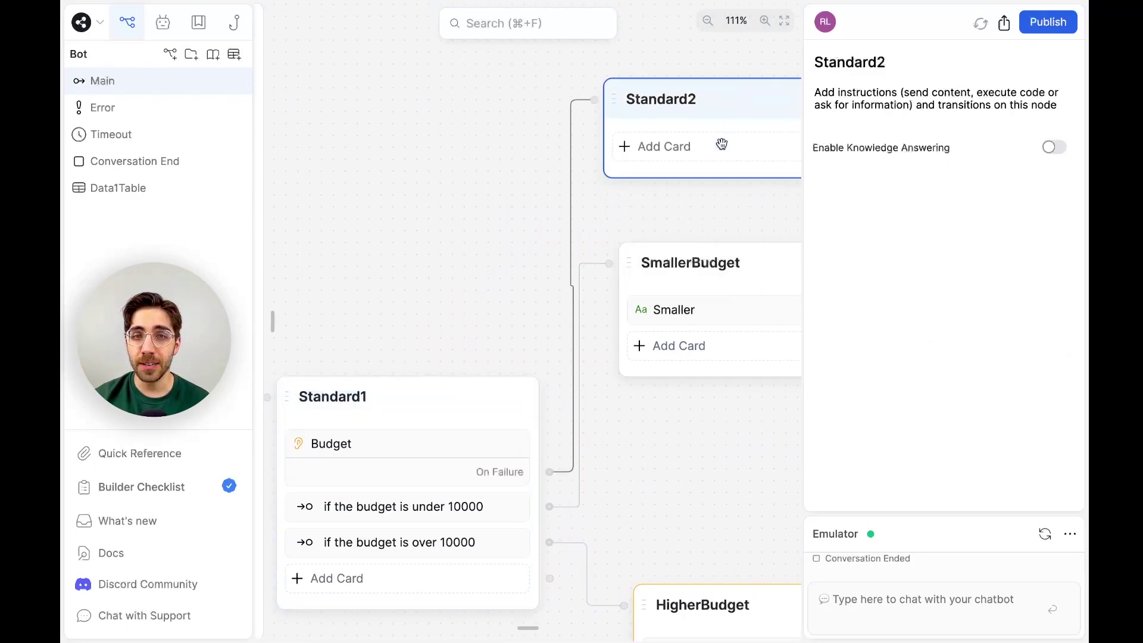
click(656, 265)
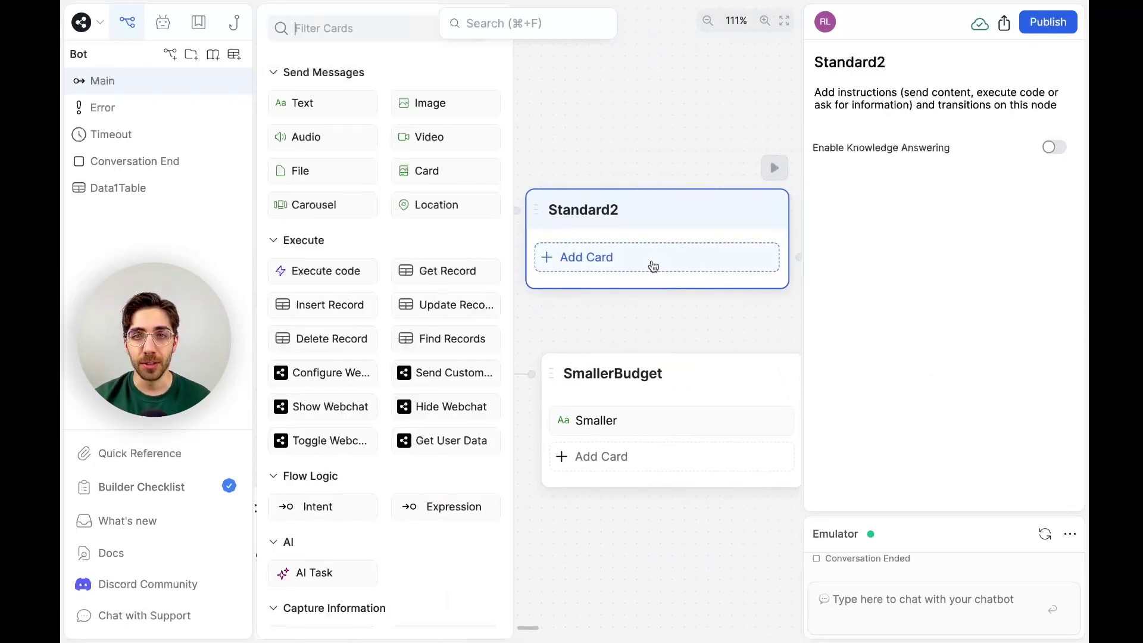
drag(356, 104, 643, 259)
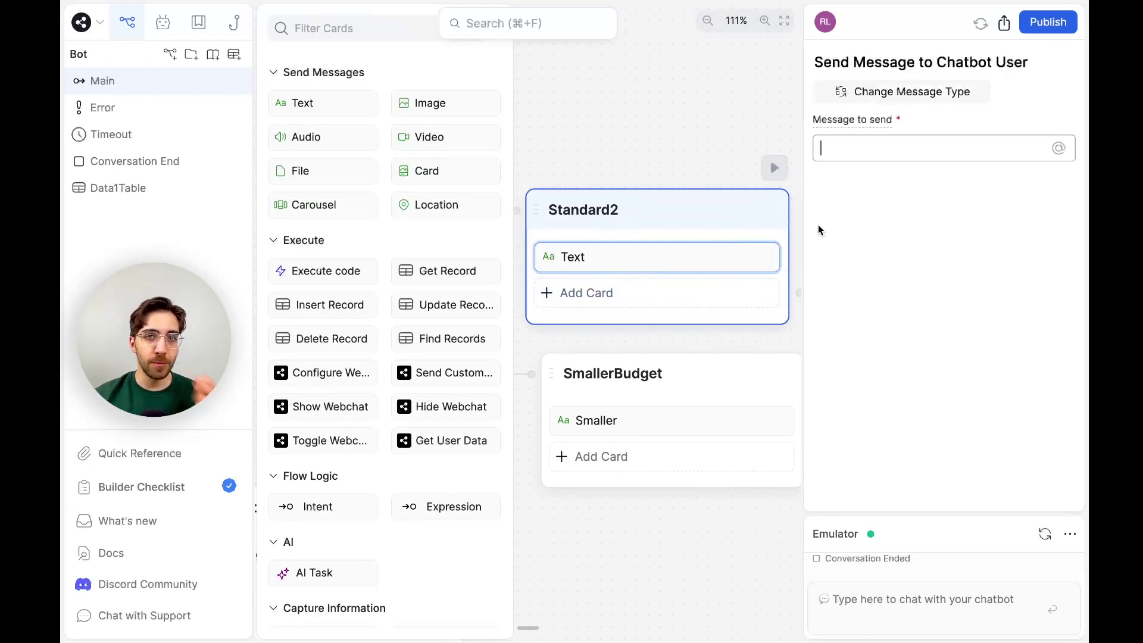
click(918, 155)
text(Oops! I'm)
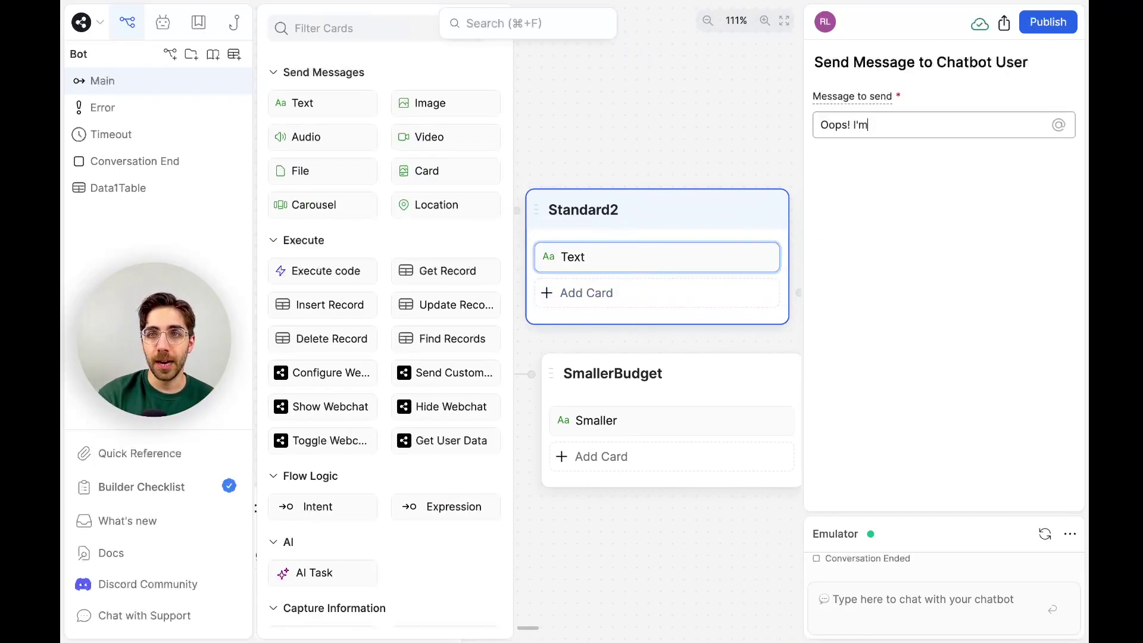
text( gonna need a number, please.)
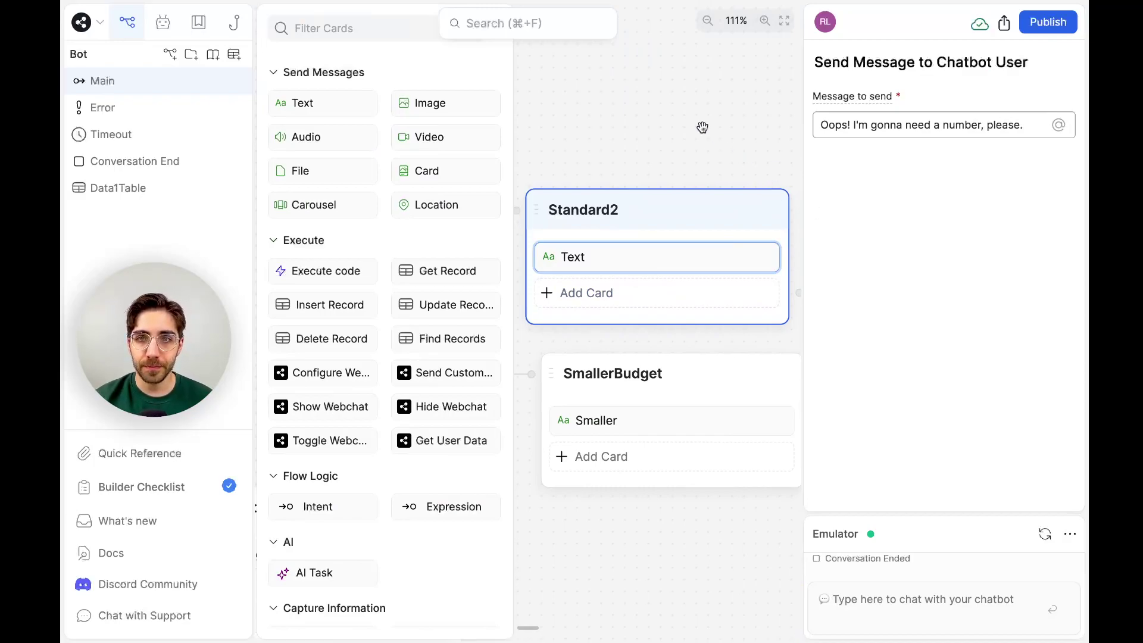
click(702, 125)
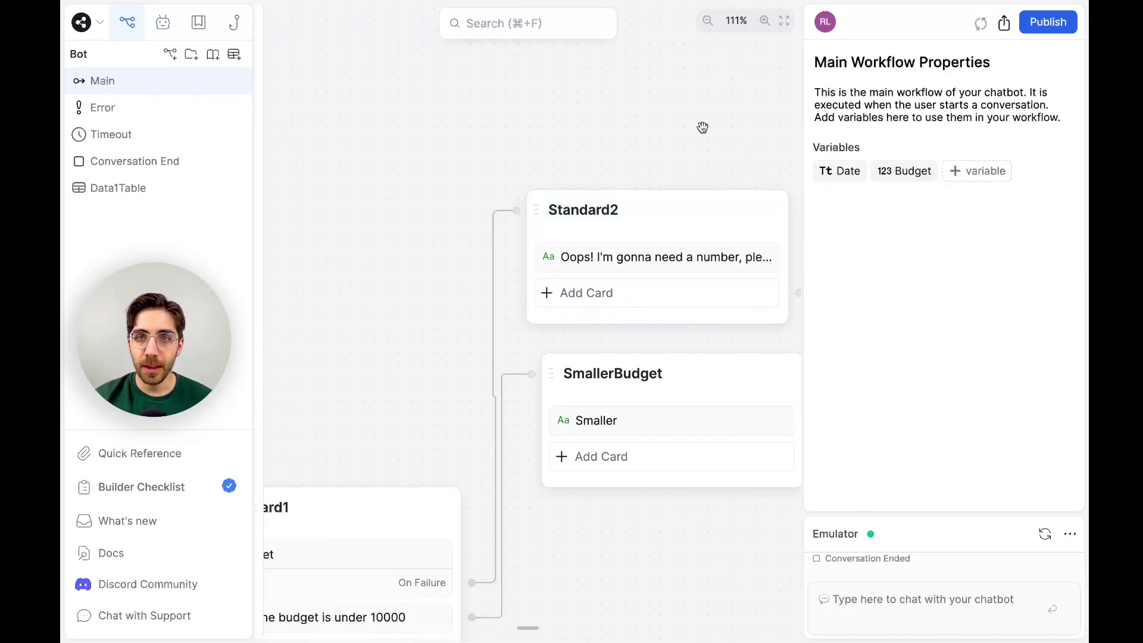
Move the Standard2 node up and rename it Failure.
drag(709, 199, 707, 124)
double_click(620, 140)
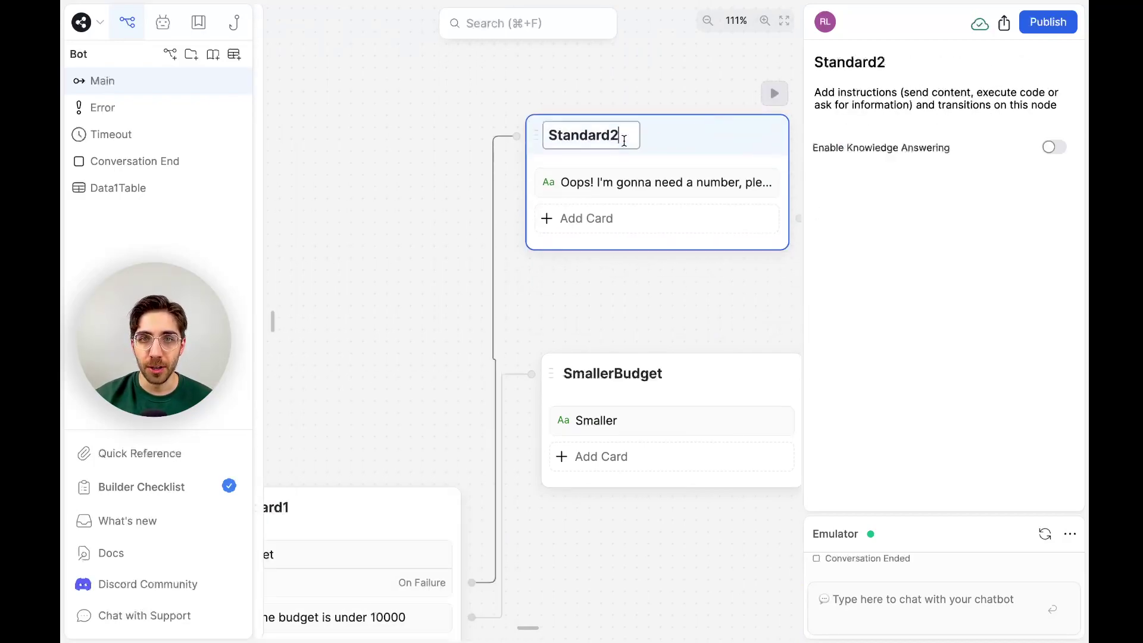
text(Failure)
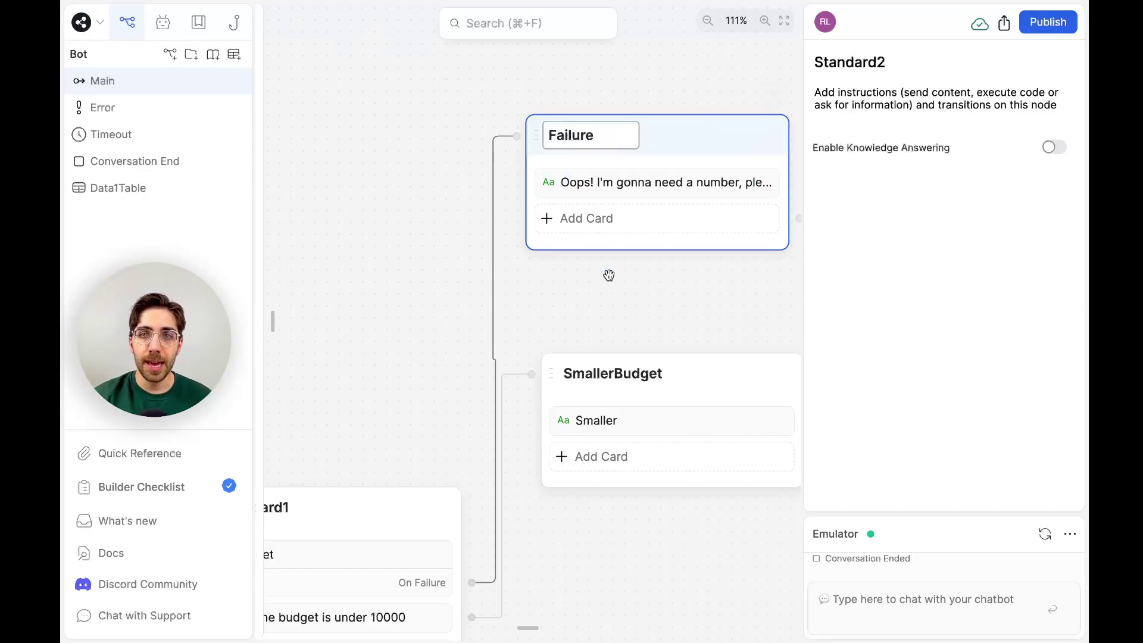
click(608, 275)
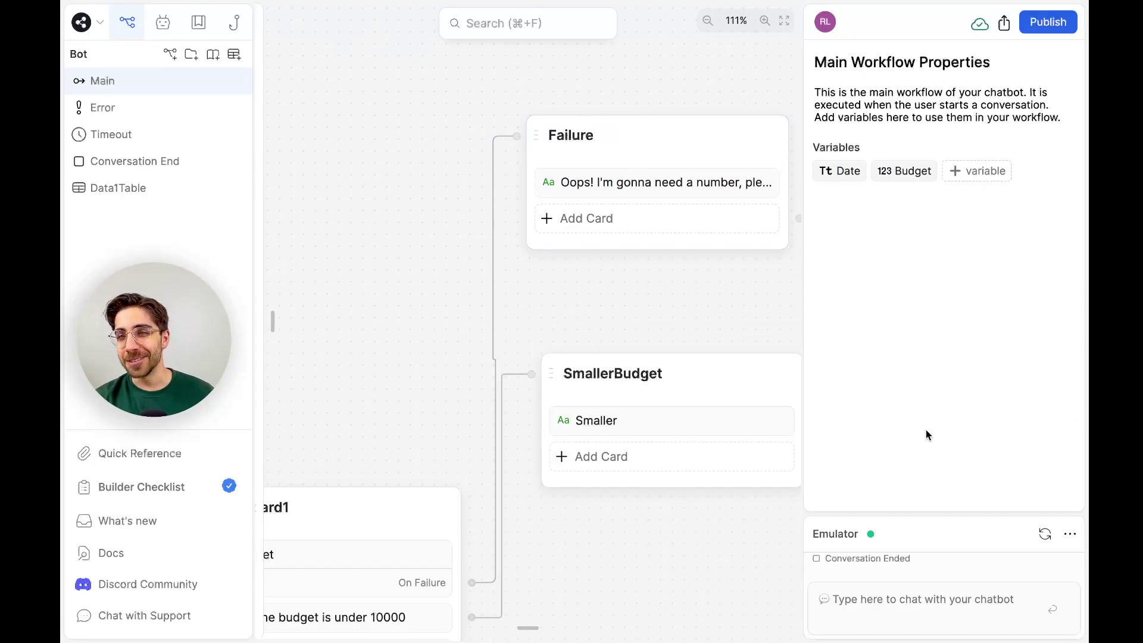
Start a fresh emulator chat with 'Hi' and answer the budget question with 'Soup'.
click(1035, 535)
text(Hi)
key(Return)
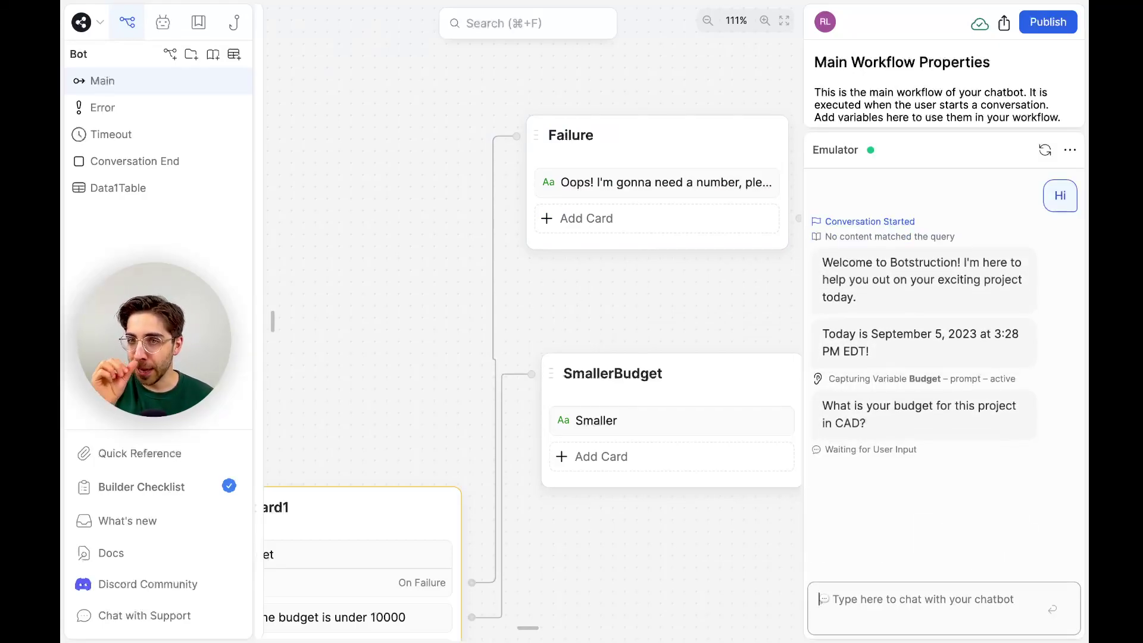
text(Soup)
key(Return)
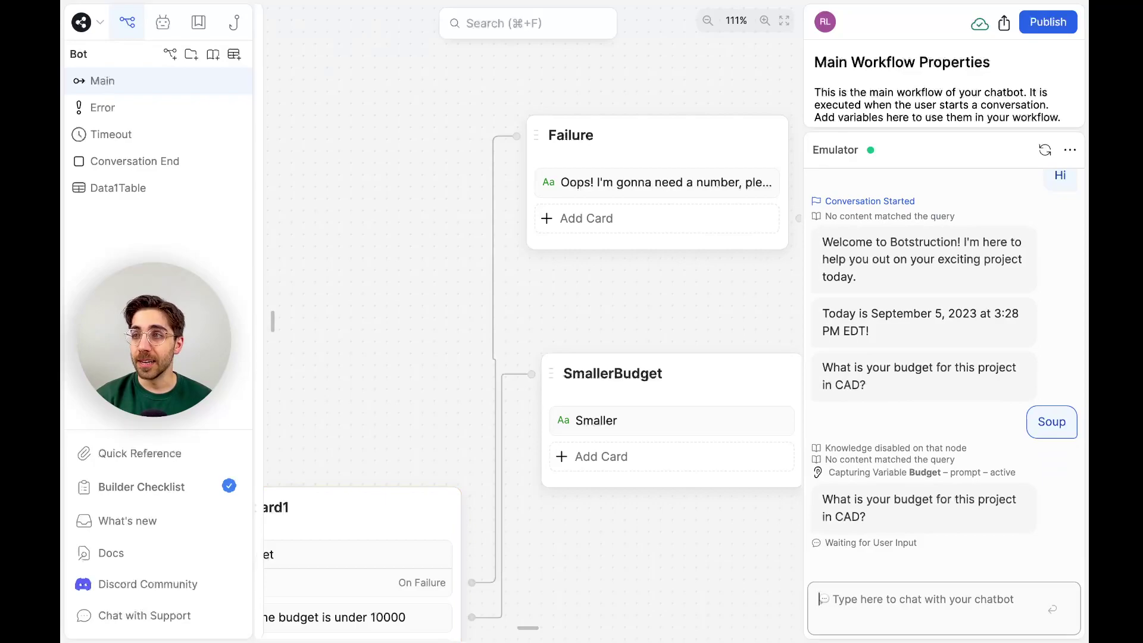
Answer 'Soup' twice more, then jump from the failed capture to the Failure node.
scroll(378, 375, down, 5)
scroll(377, 376, left, 3)
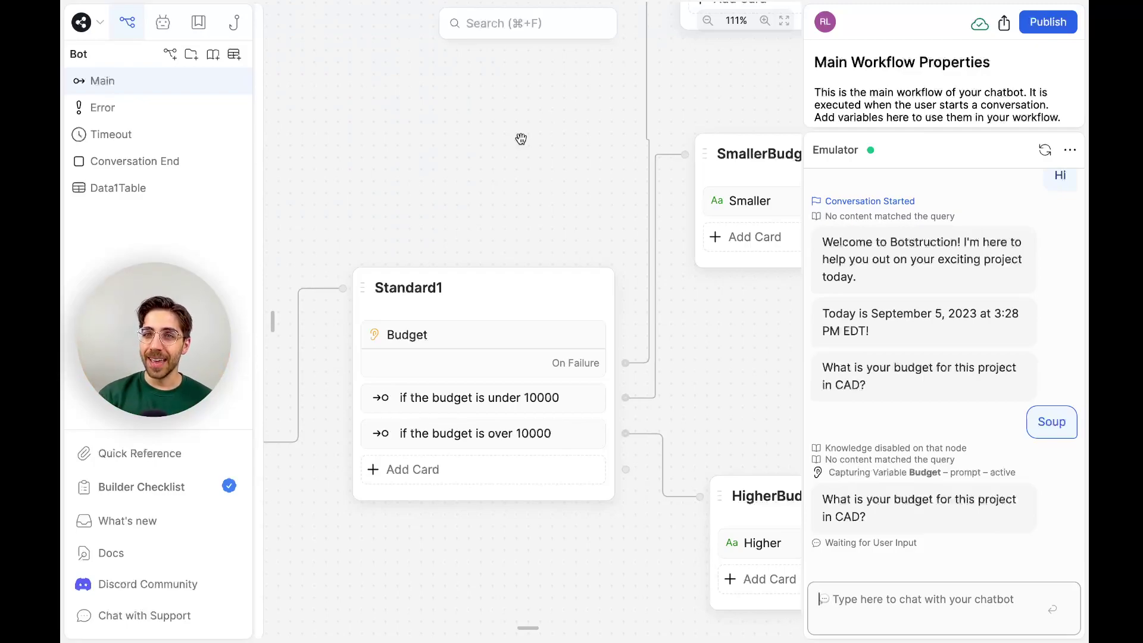
click(878, 596)
text(Soup)
key(Return)
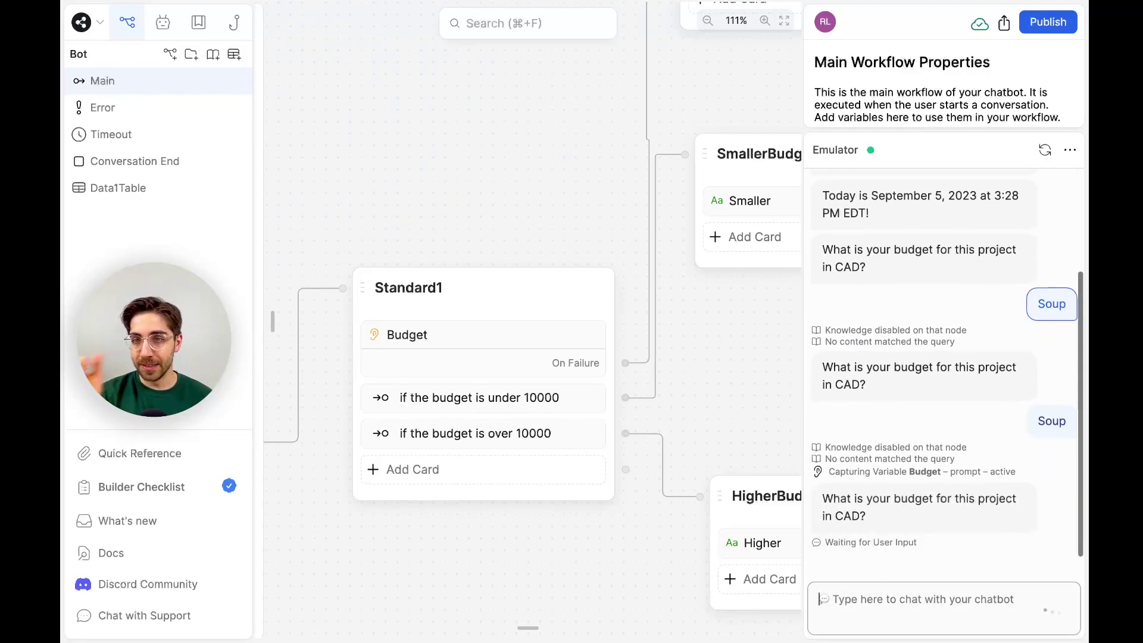
key(Up)
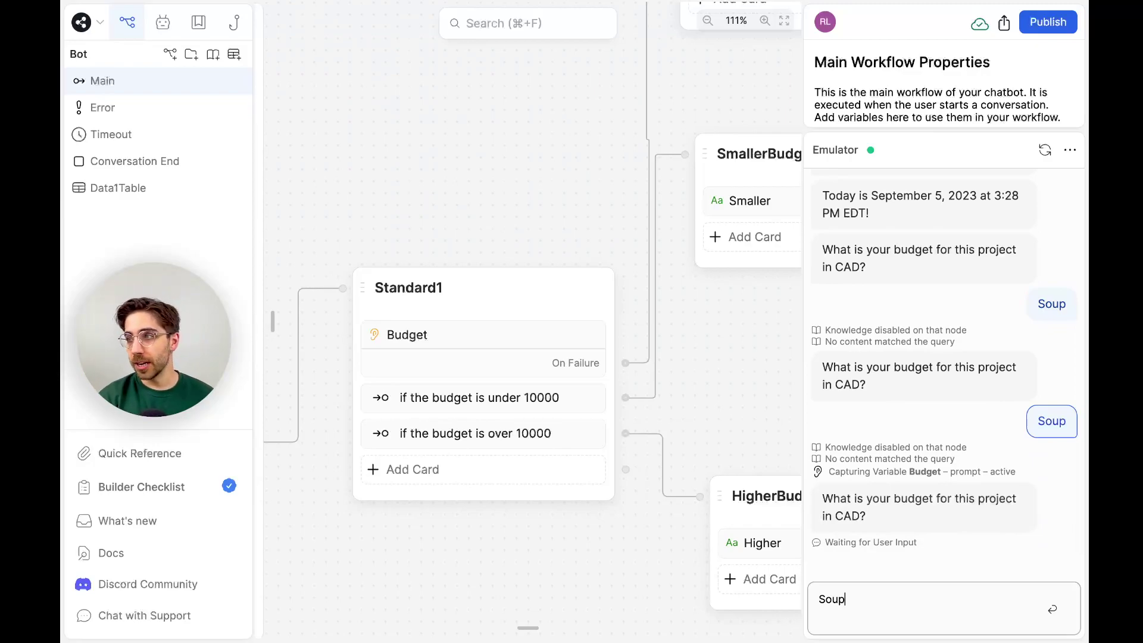
key(Return)
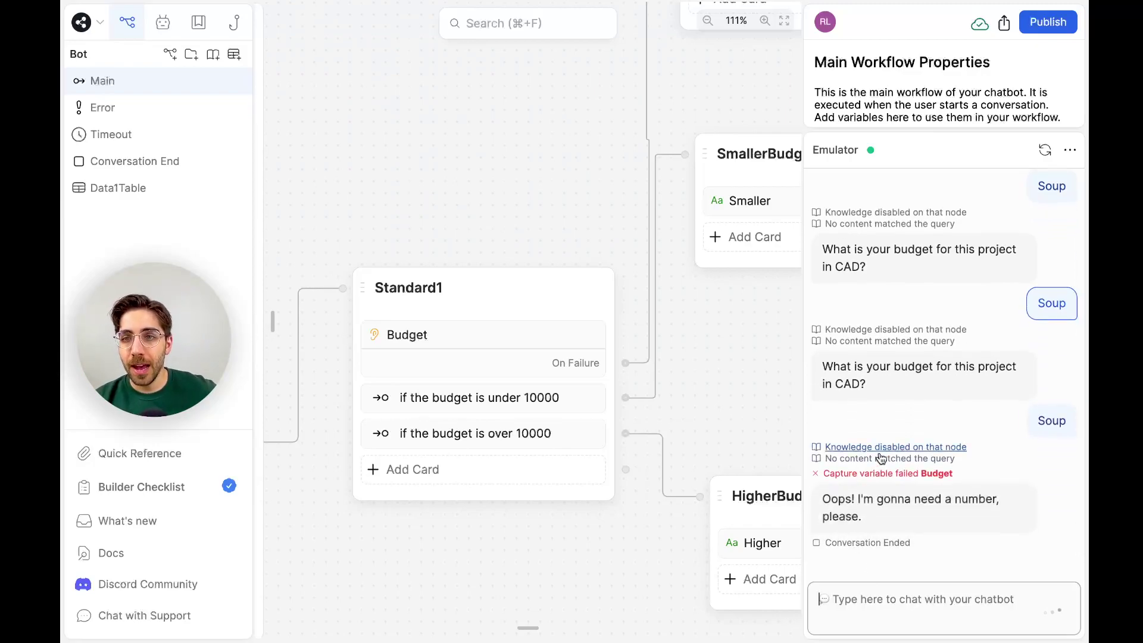
click(856, 472)
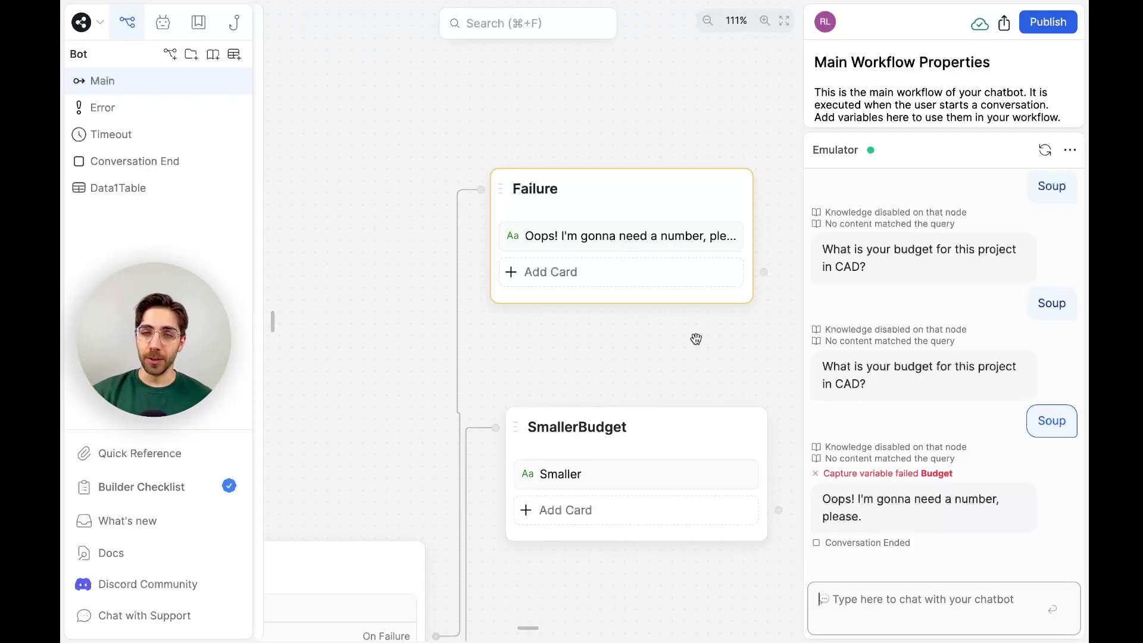
Nudge the Failure and SmallerBudget nodes slightly right so they line up.
scroll(696, 339, down, 6)
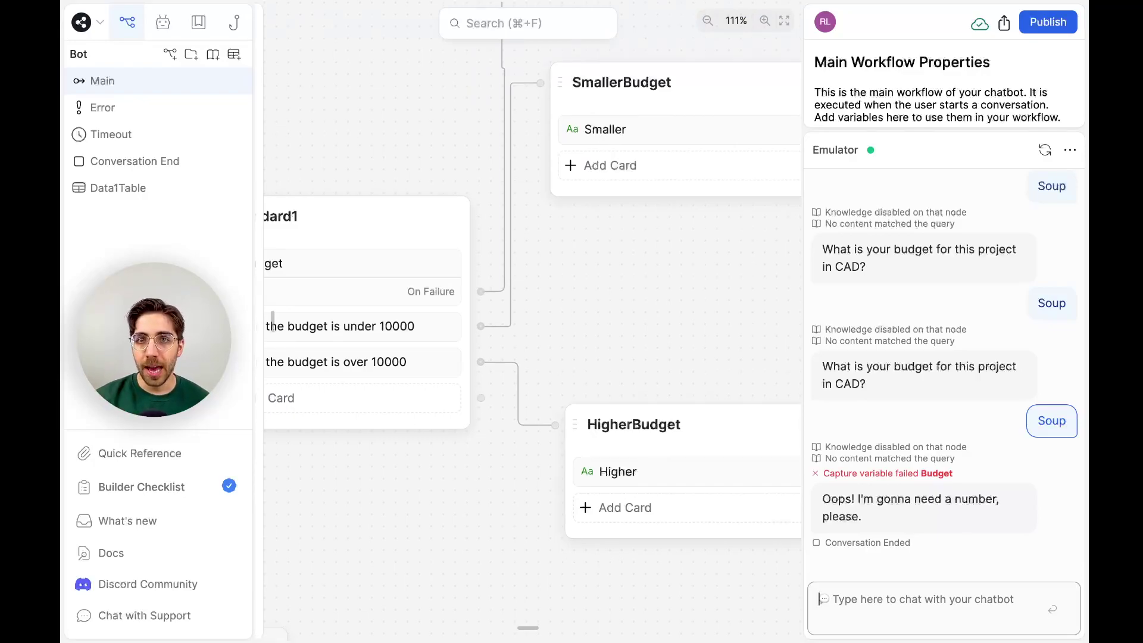
scroll(589, 325, up, 5)
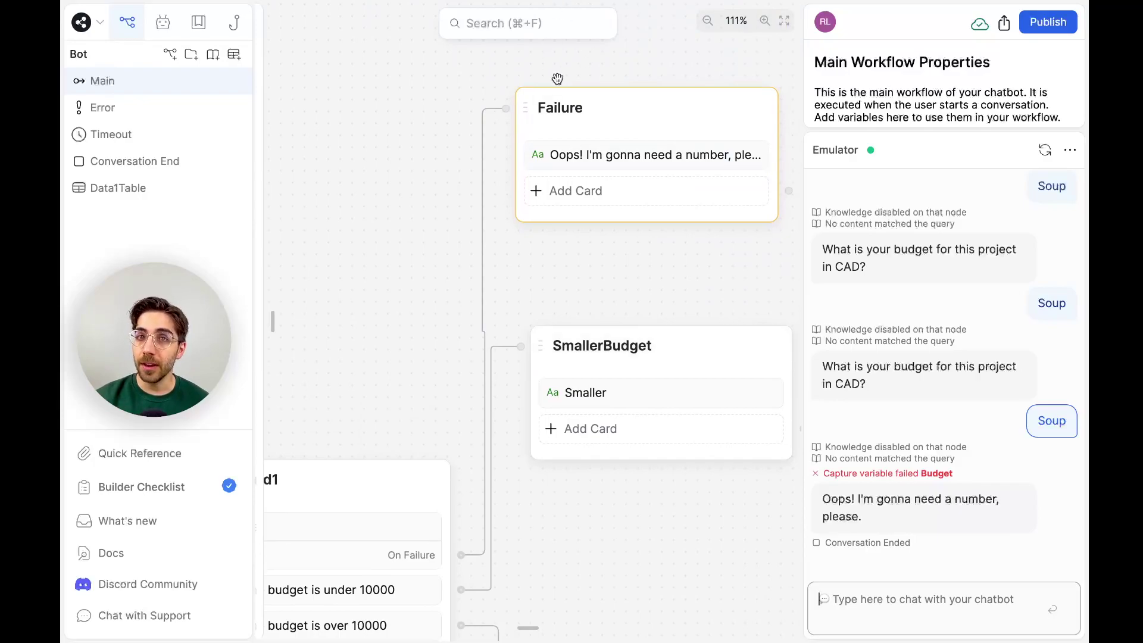
click(618, 240)
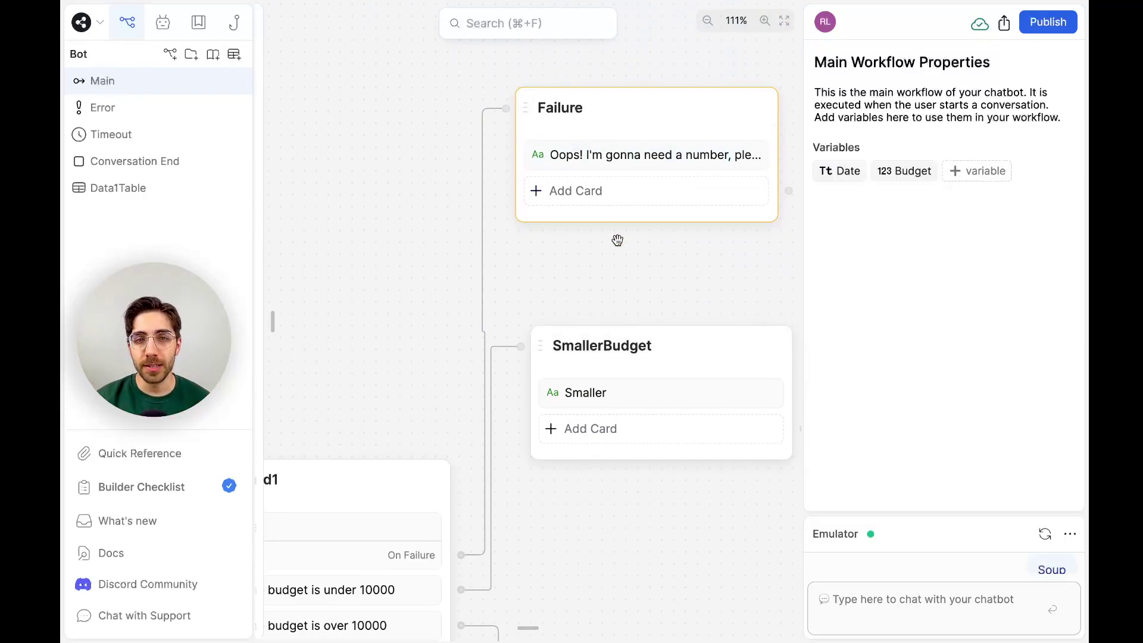
scroll(617, 240, left, 4)
scroll(655, 265, right, 3)
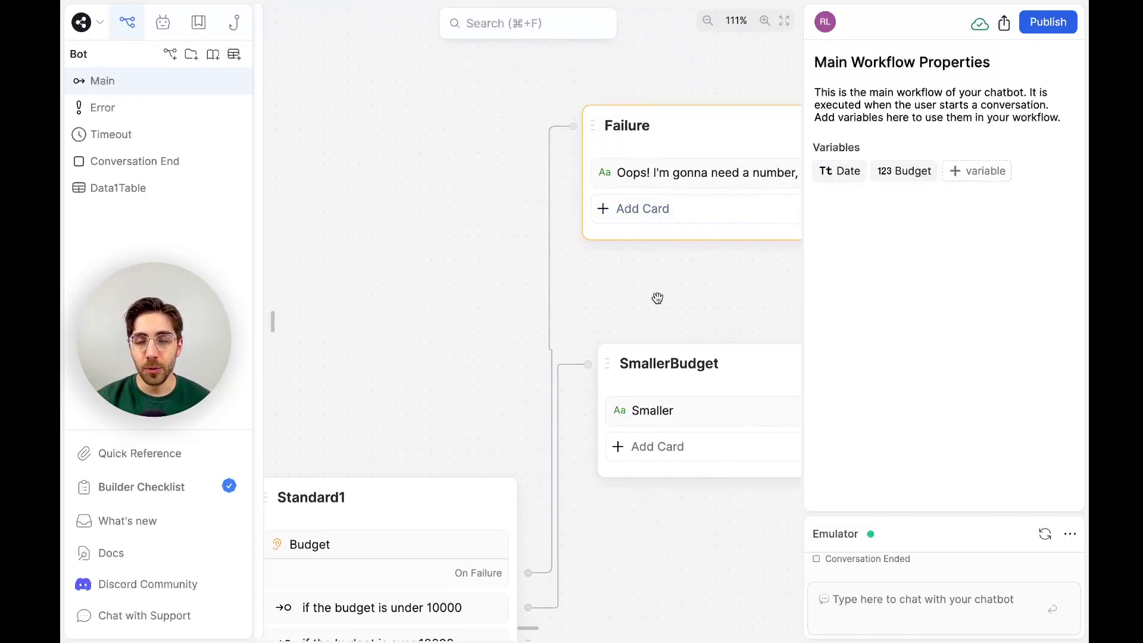
scroll(657, 297, right, 3)
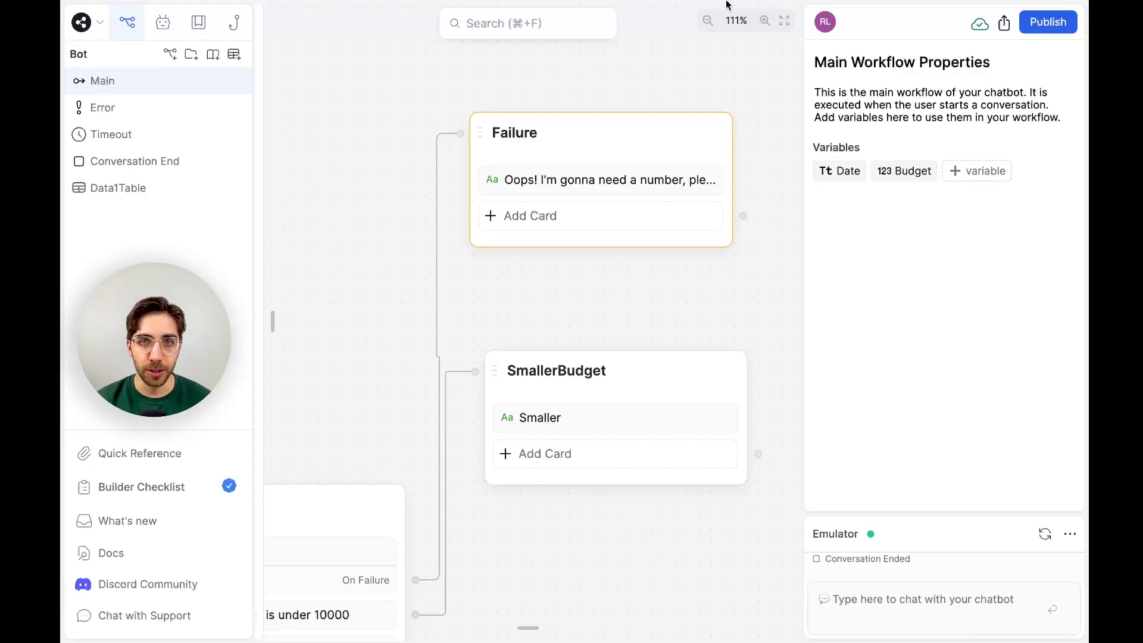
click(620, 119)
drag(646, 360, 674, 360)
click(579, 286)
Zoom the canvas out and open the Data1Table data table.
scroll(580, 286, down, 3)
scroll(579, 286, down, 4)
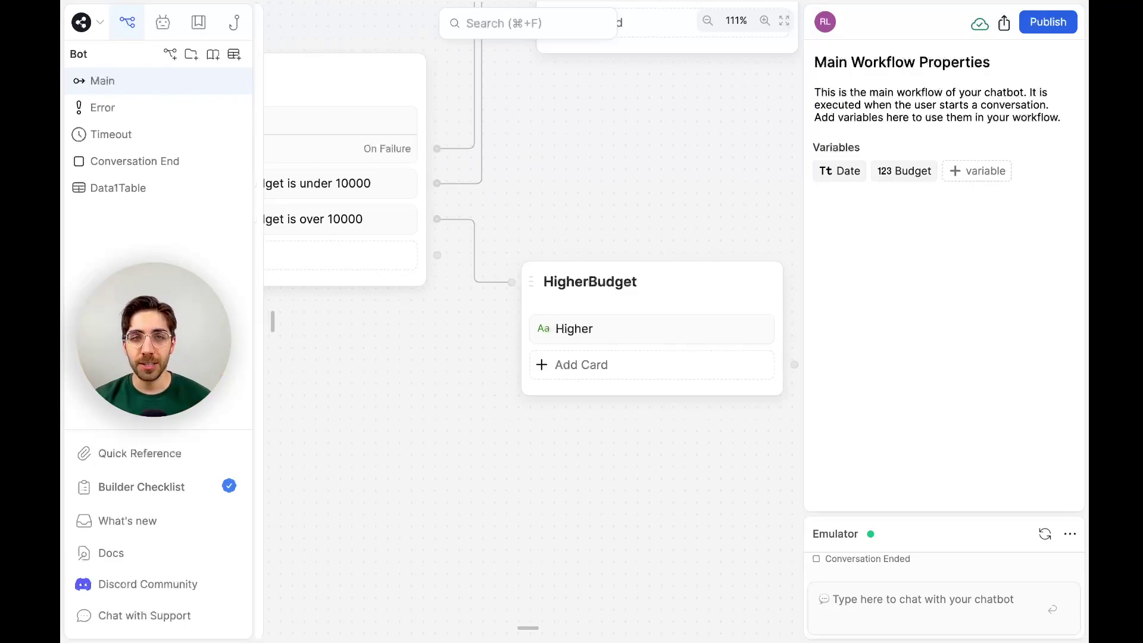
scroll(620, 212, down, 2)
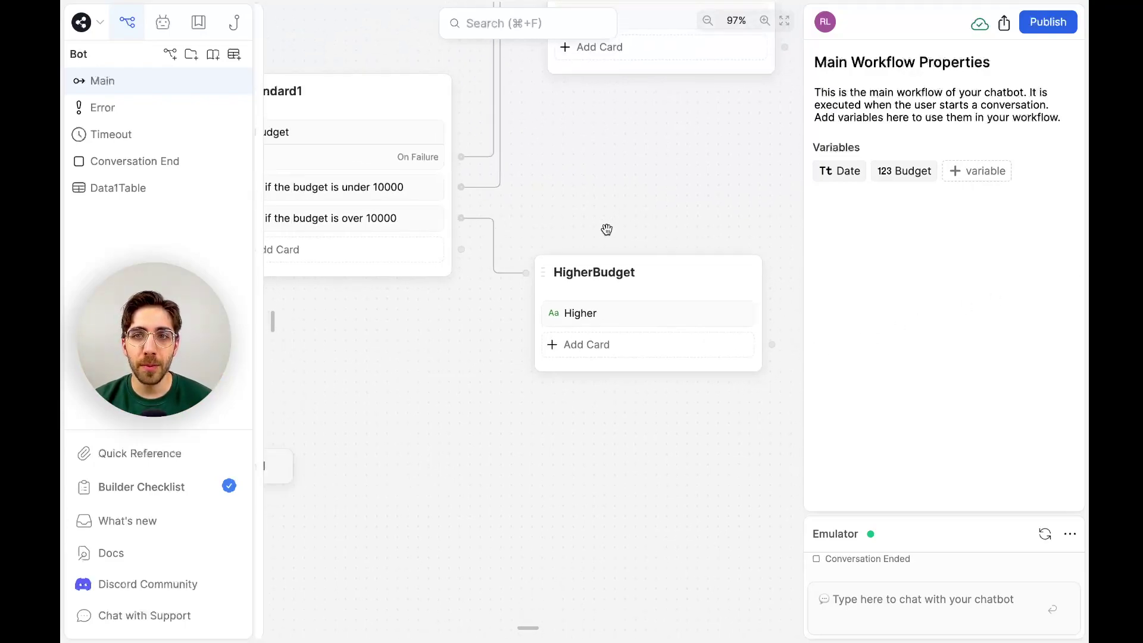
scroll(636, 204, down, 5)
scroll(636, 204, left, 2)
scroll(636, 204, up, 2)
scroll(636, 204, right, 1)
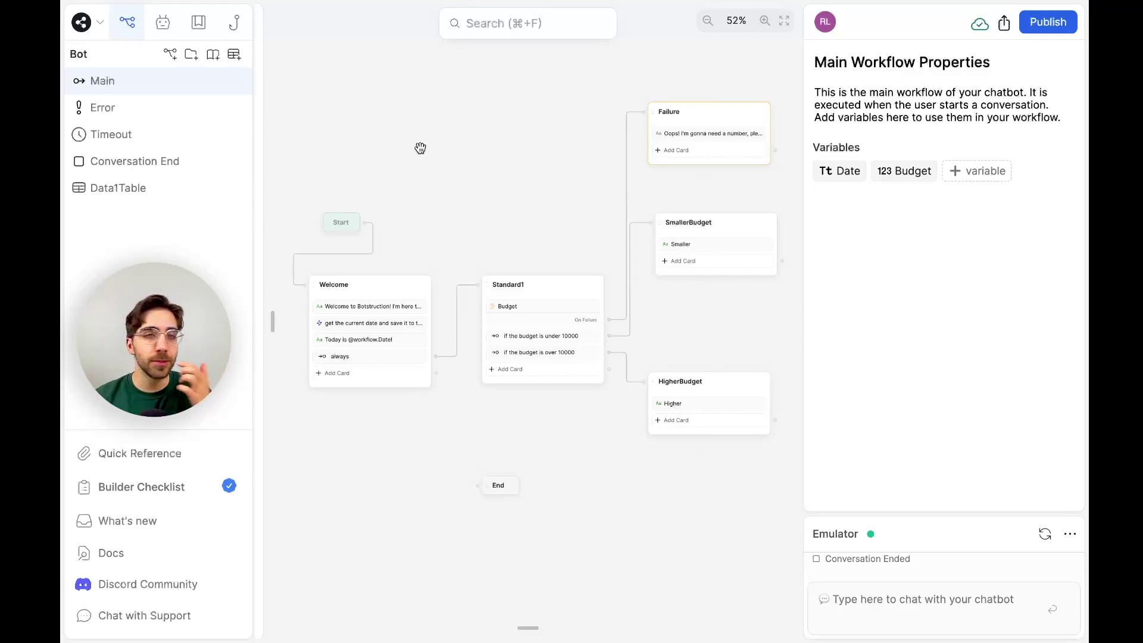
click(123, 187)
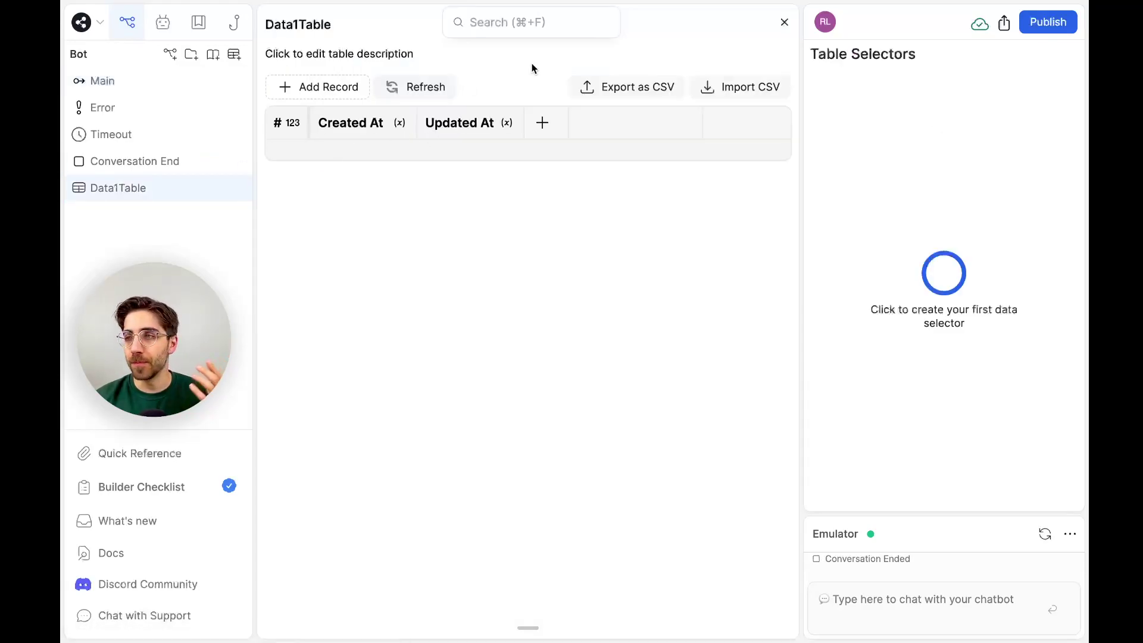
Rename Data1Table to LeadsTable and go back to the Main workflow.
click(284, 22)
text(LeadsTable)
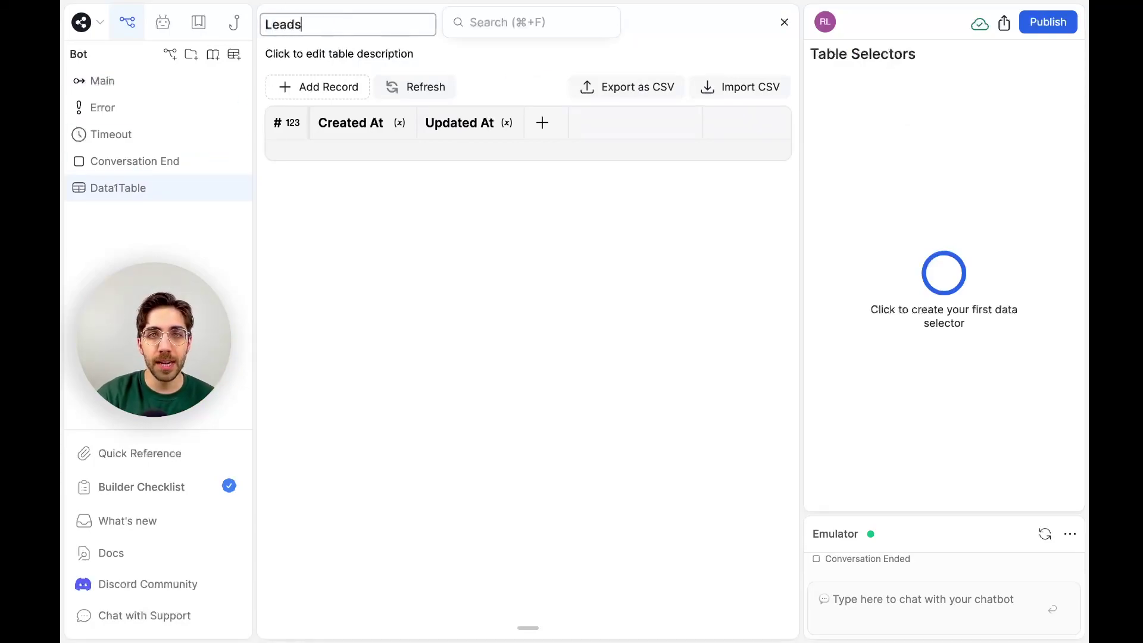
key(Return)
click(103, 83)
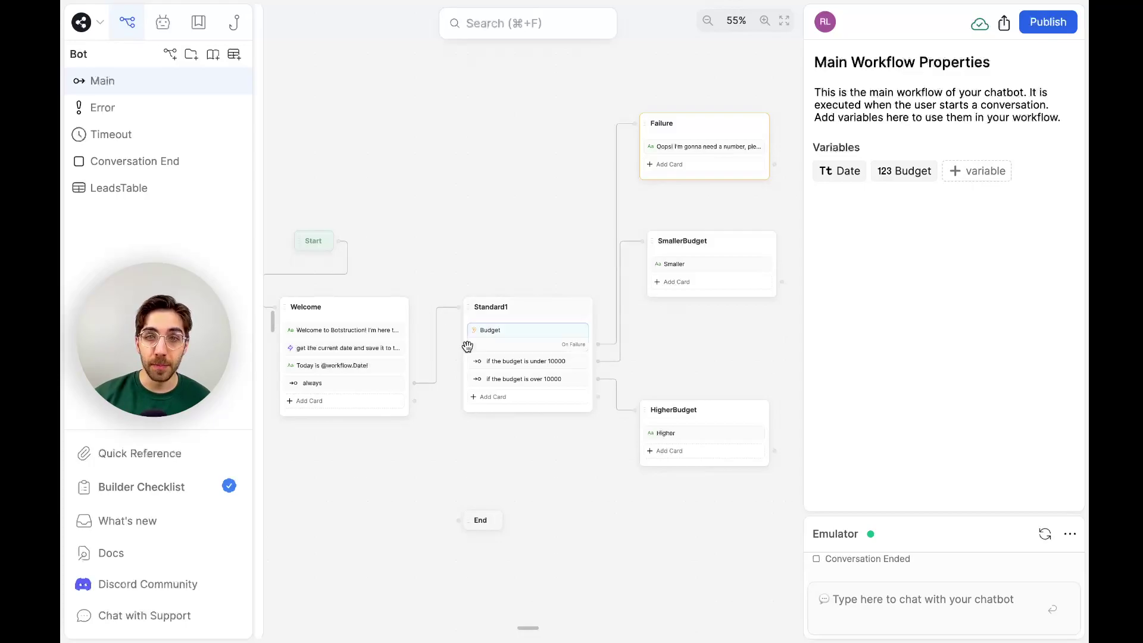
Change the Email capture card's question to 'To start off, what's your email?'.
scroll(468, 346, up, 1)
scroll(467, 347, up, 5)
scroll(467, 346, left, 1)
mouse_move(262, 318)
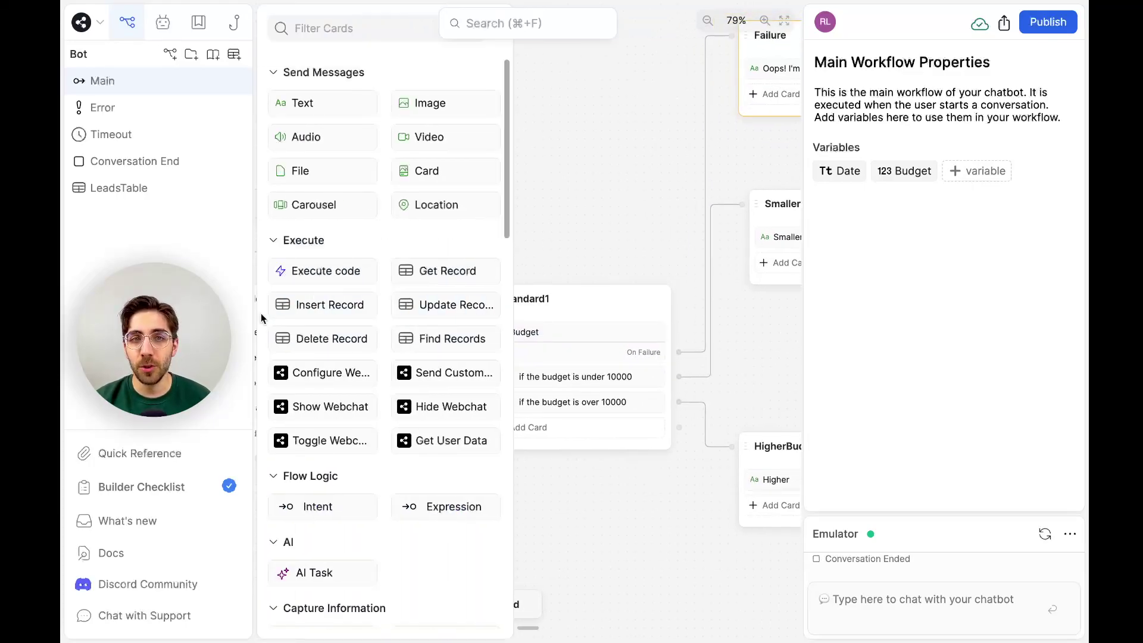
scroll(417, 325, down, 7)
drag(436, 287, 602, 325)
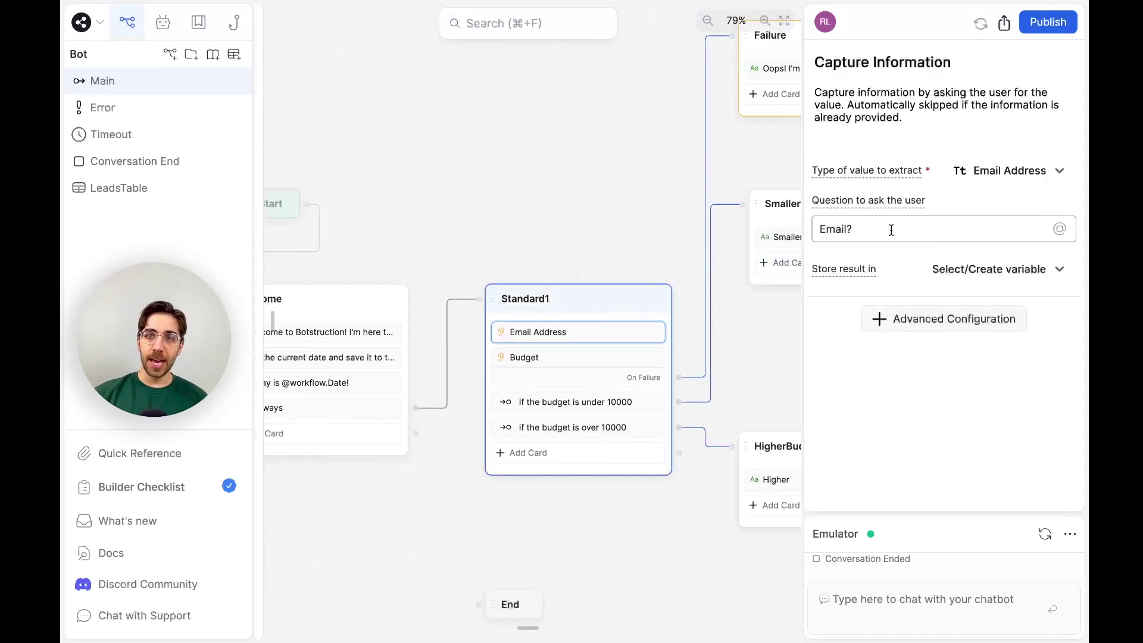
drag(891, 231, 777, 225)
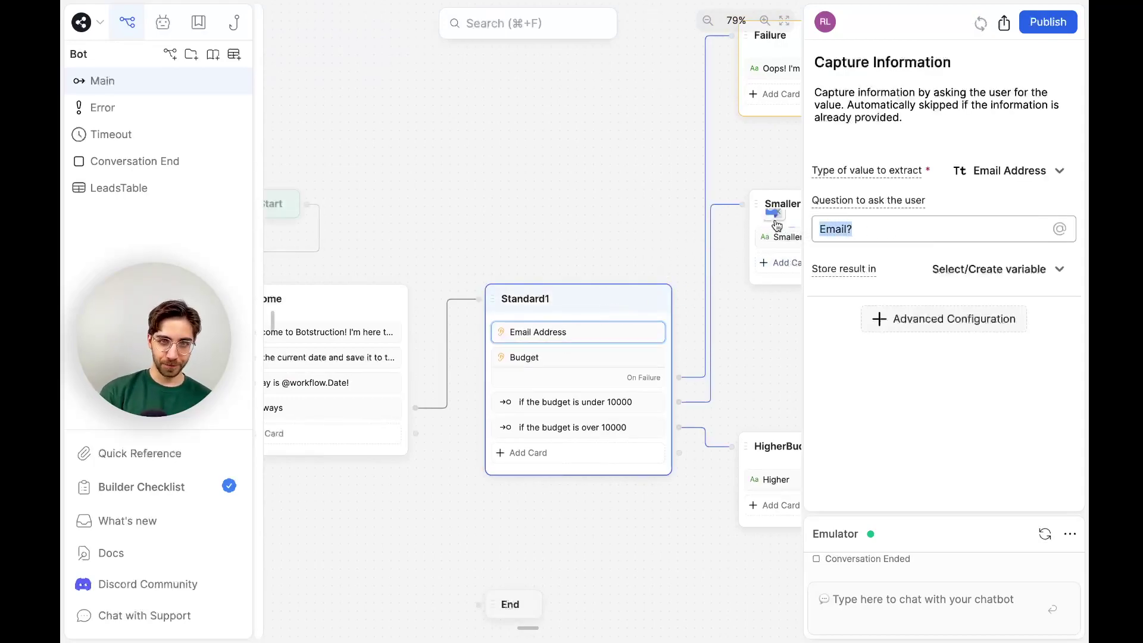
text(To start off, what's your email?)
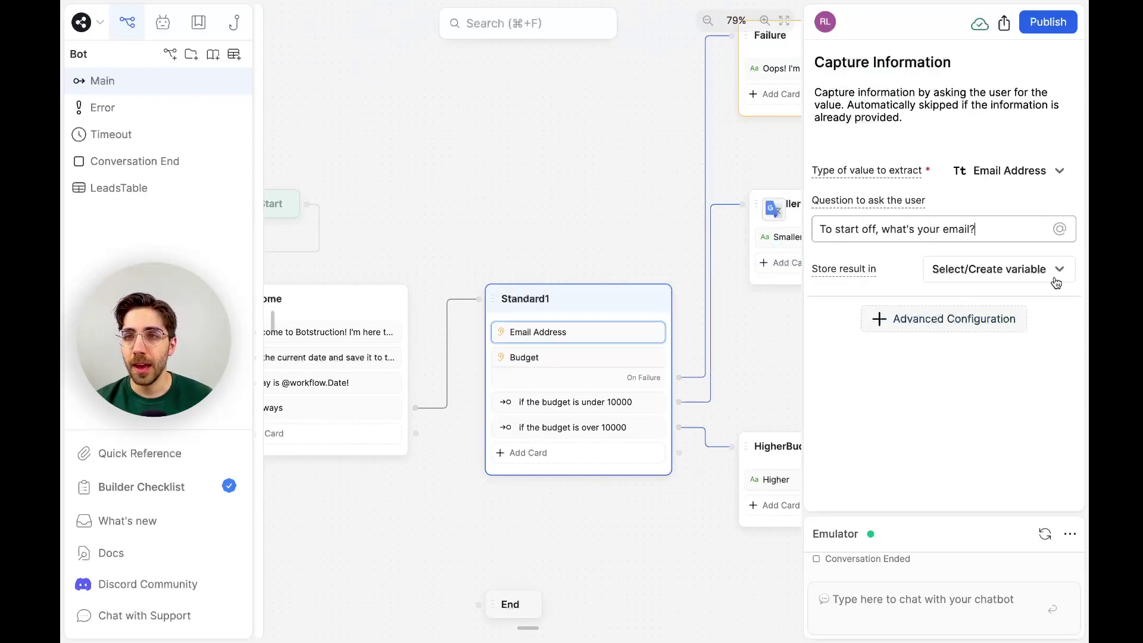
Store the captured answer in a new workflow variable Email, then open LeadsTable.
click(1057, 279)
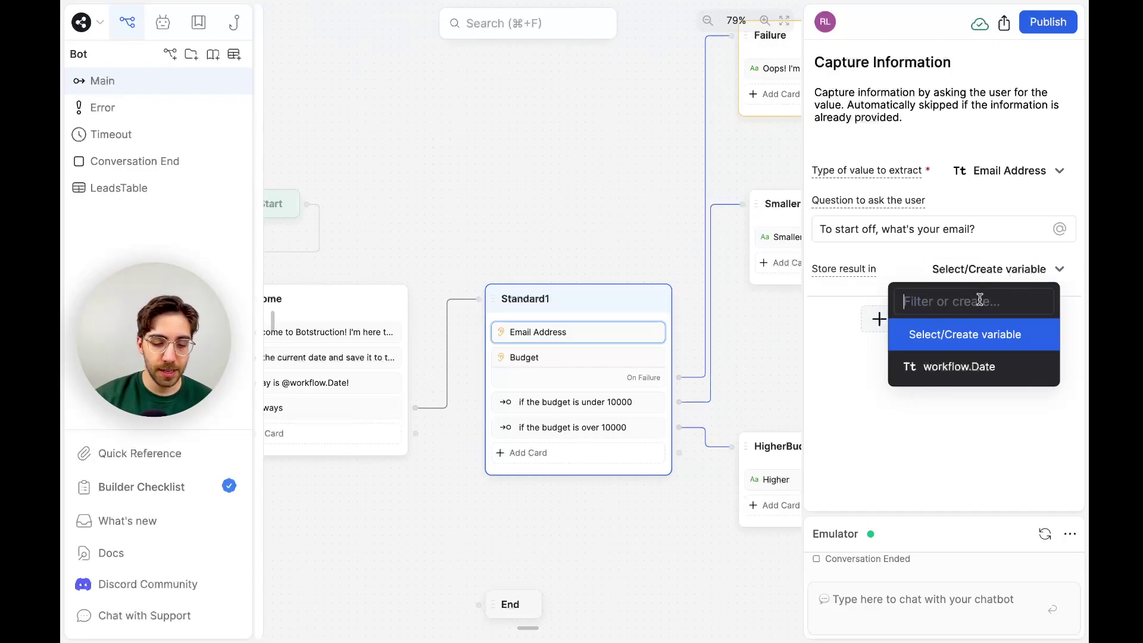
text(Email)
key(Return)
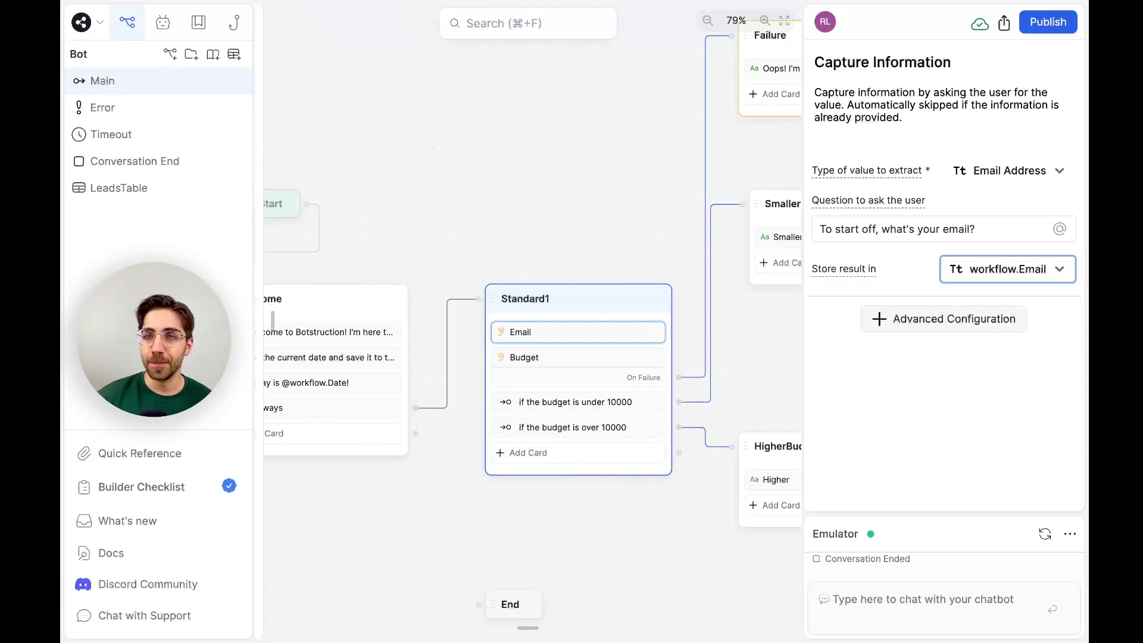
click(1005, 361)
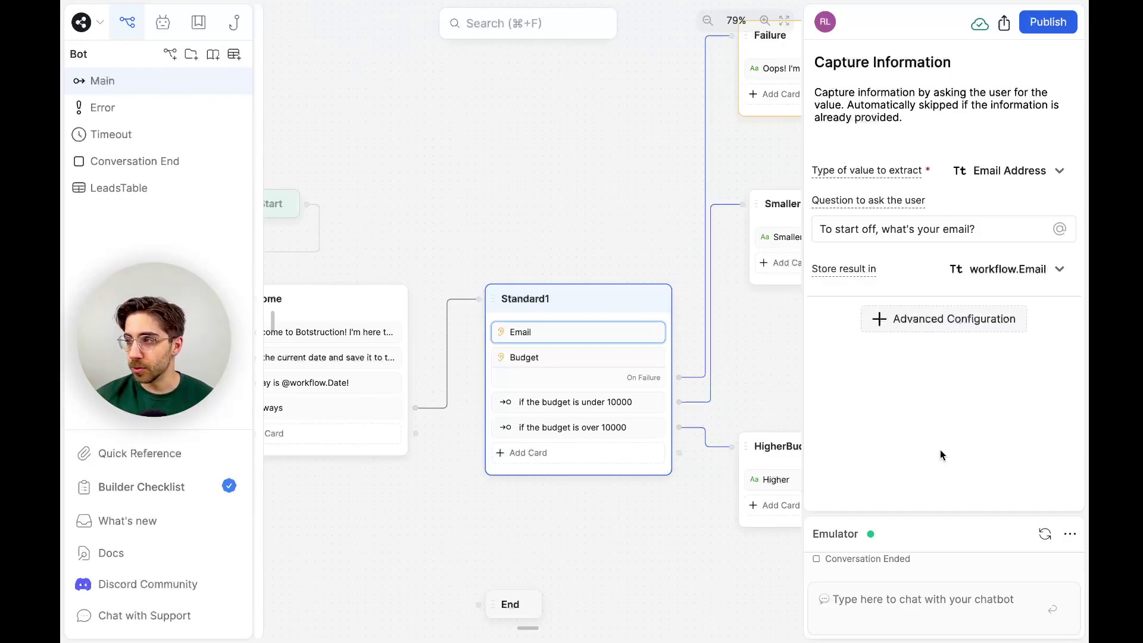
click(121, 190)
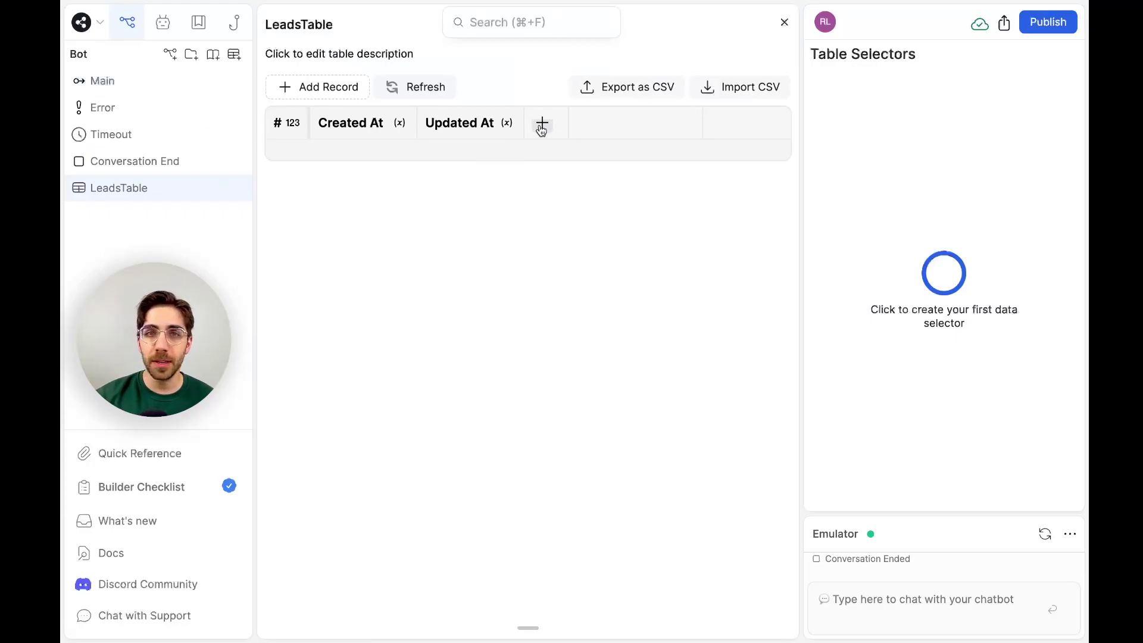
Add a Number column named Budget to LeadsTable.
click(542, 126)
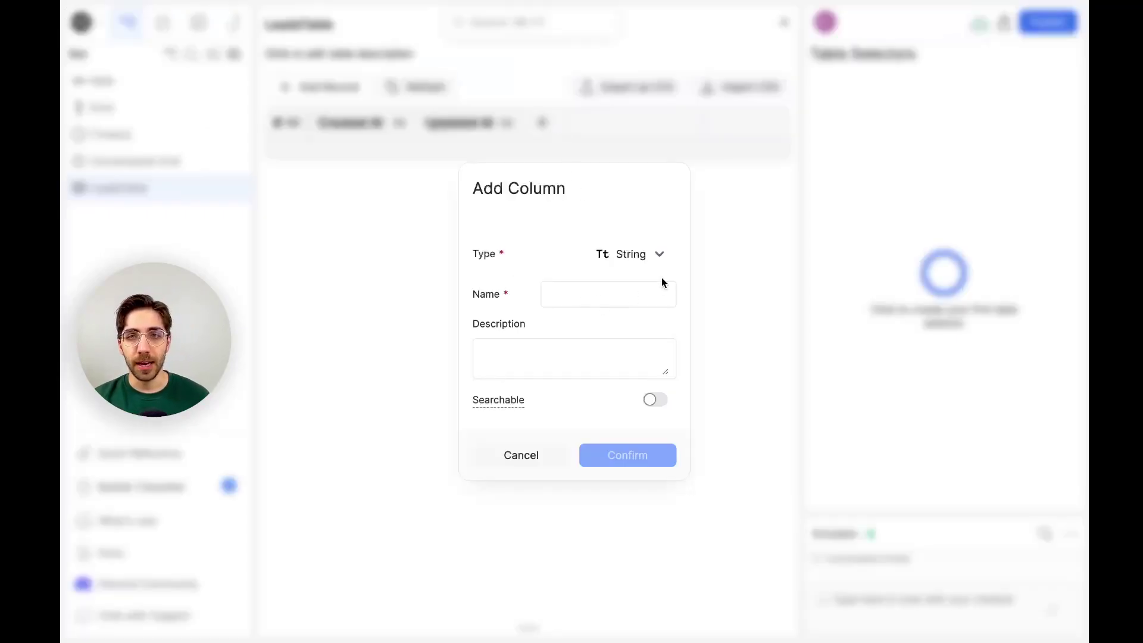
click(658, 256)
click(648, 319)
click(620, 312)
text(Budget)
click(614, 444)
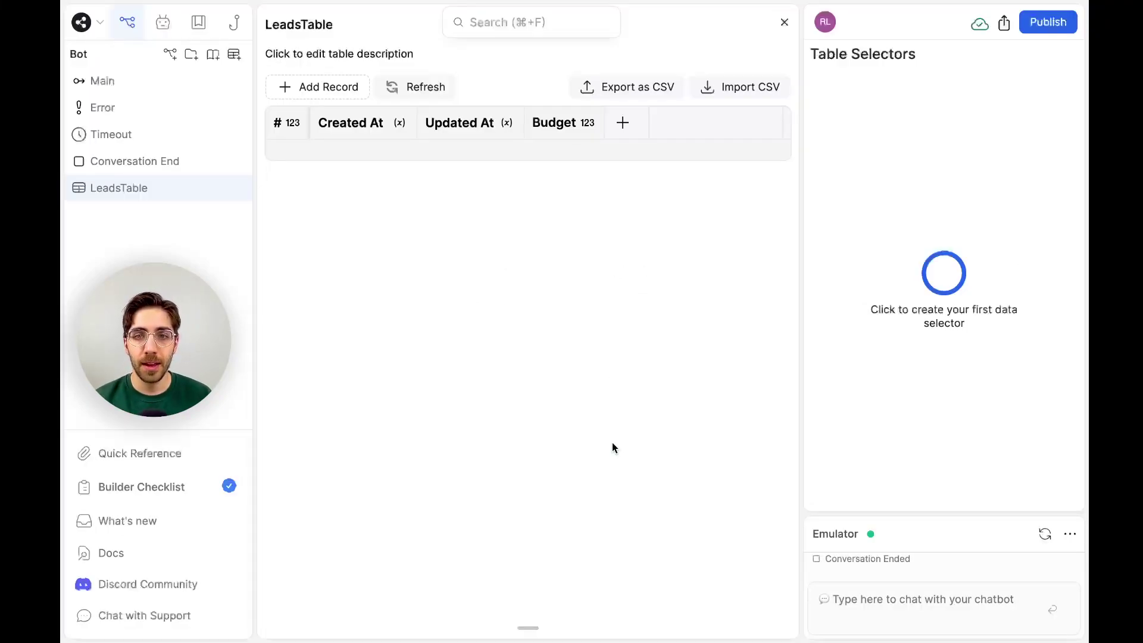
Add a String column named Email and return to the Main workflow.
click(622, 122)
text(Email)
click(628, 455)
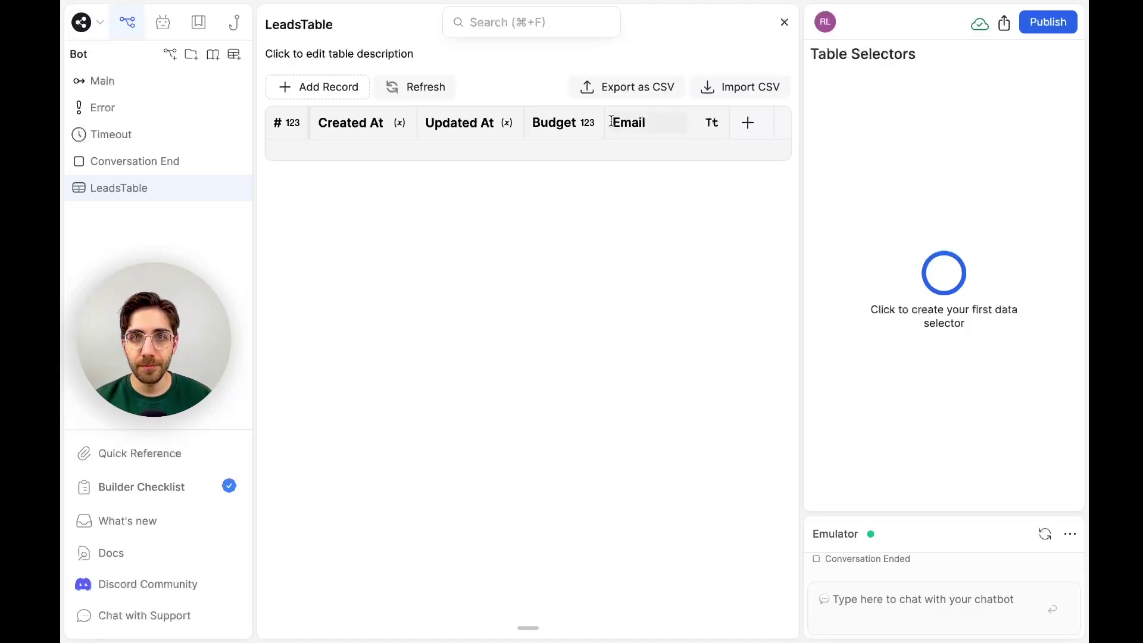
click(77, 81)
Bring Standard1 into view and add an Insert Record card to it.
drag(630, 314, 583, 320)
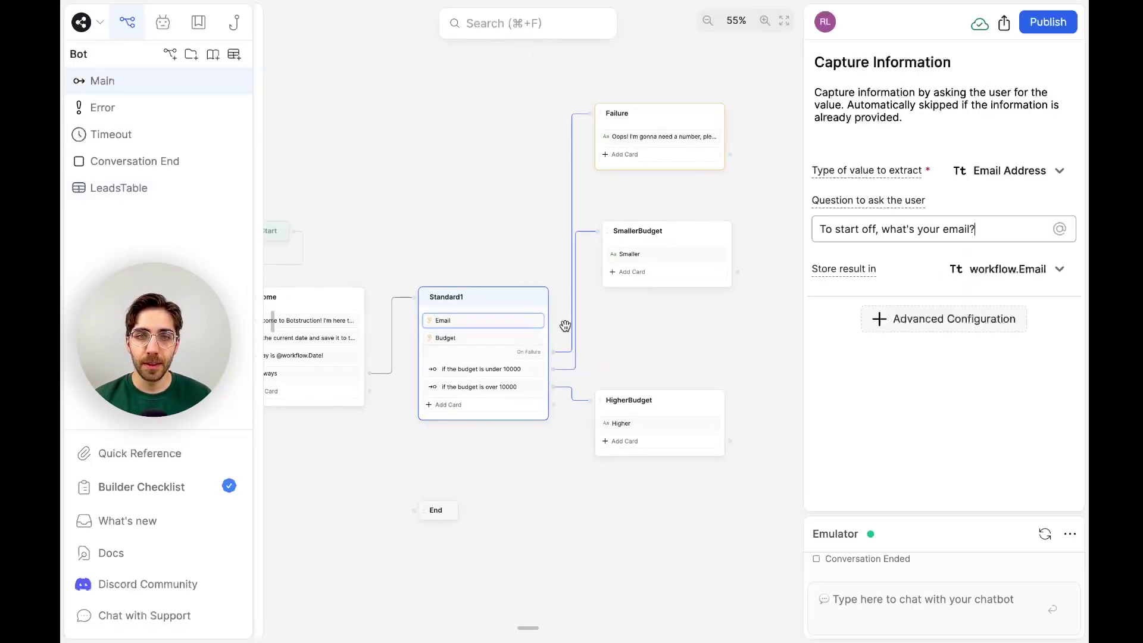
scroll(495, 360, up, 5)
scroll(289, 333, left, 2)
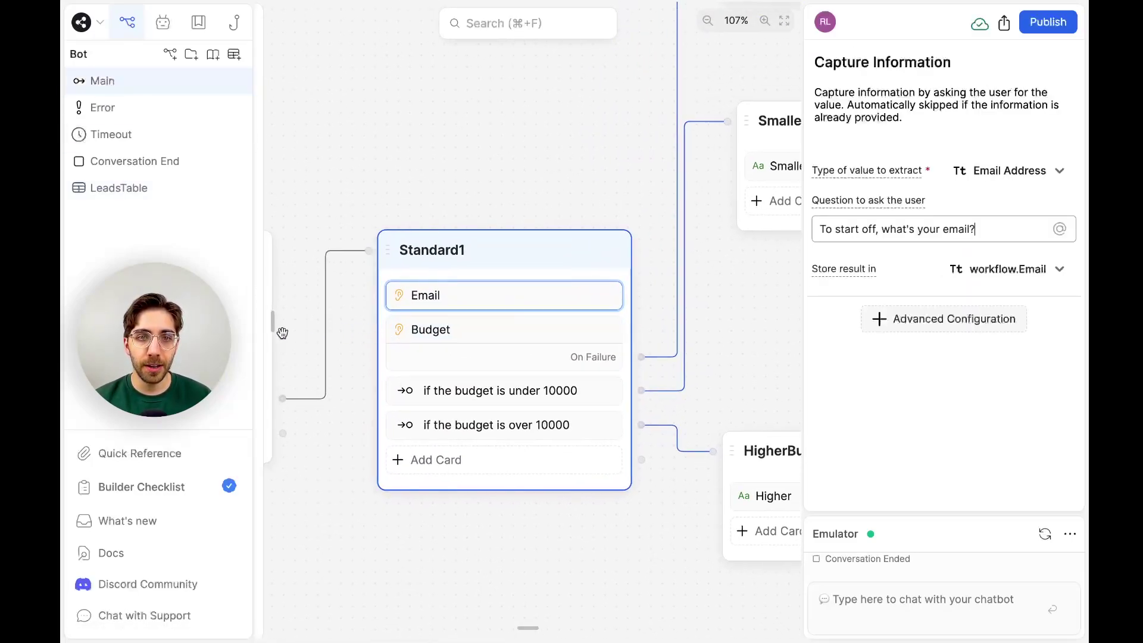
scroll(709, 392, left, 1)
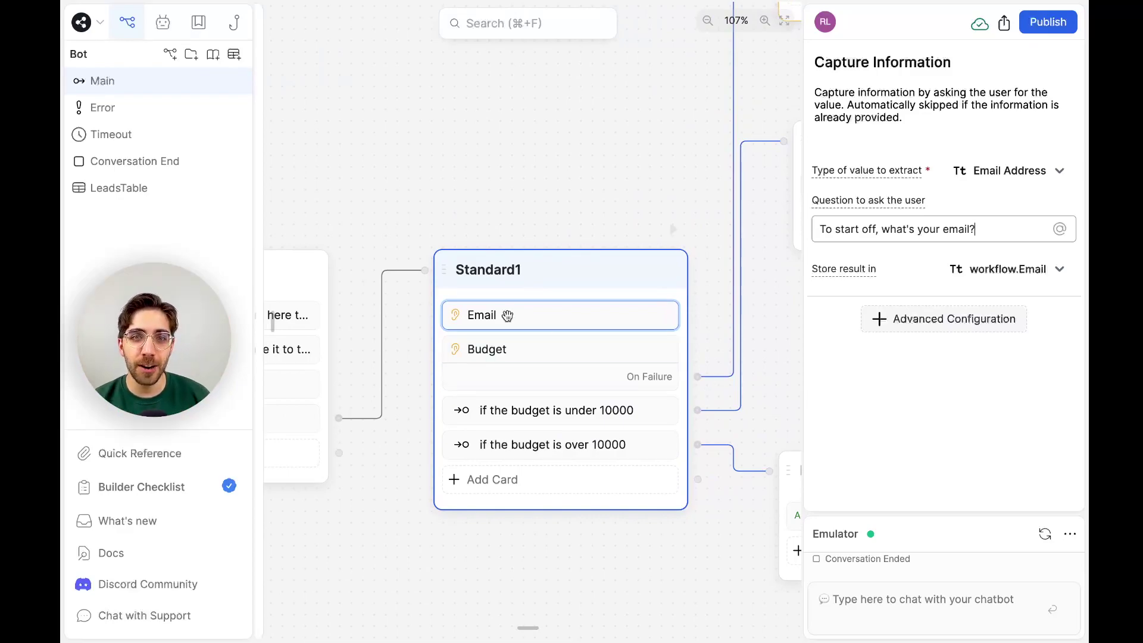
mouse_move(278, 152)
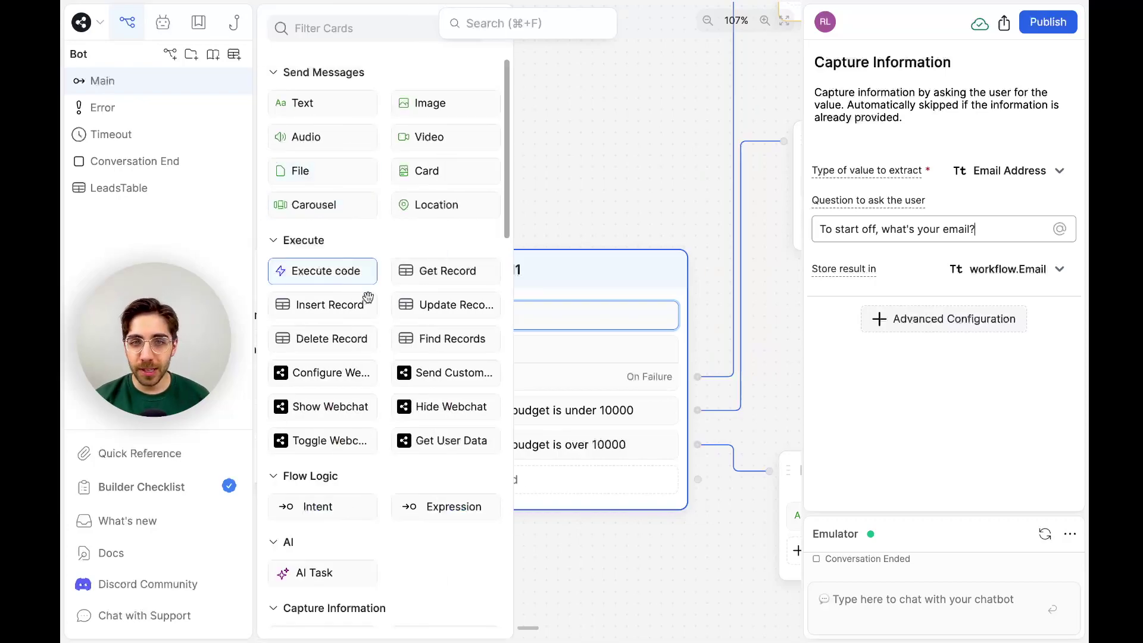
drag(348, 305, 638, 408)
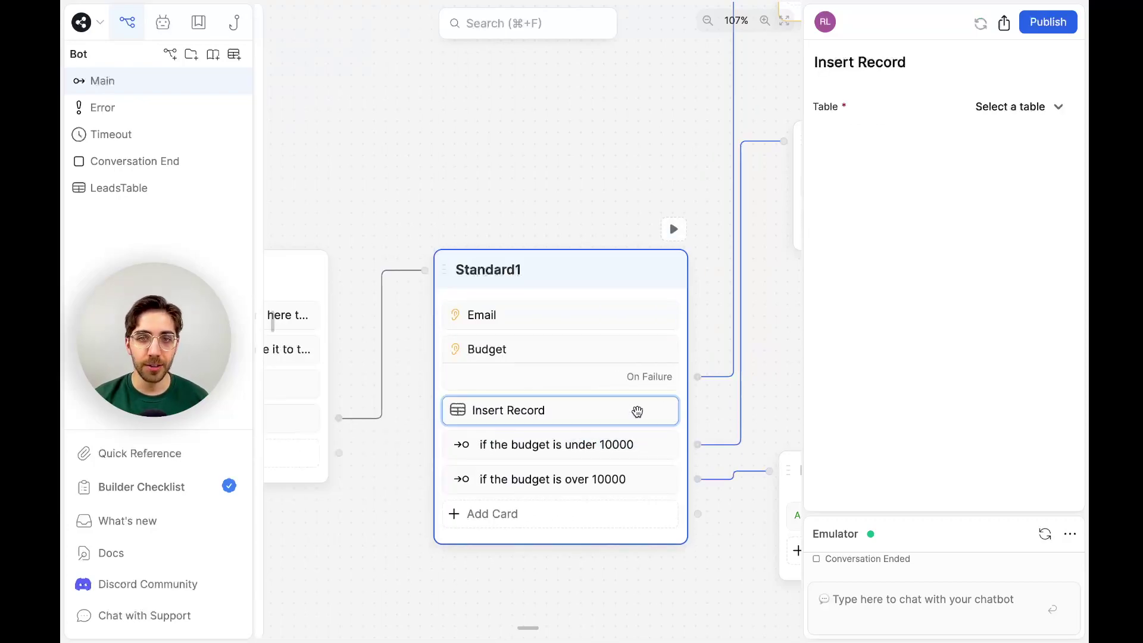
click(1056, 108)
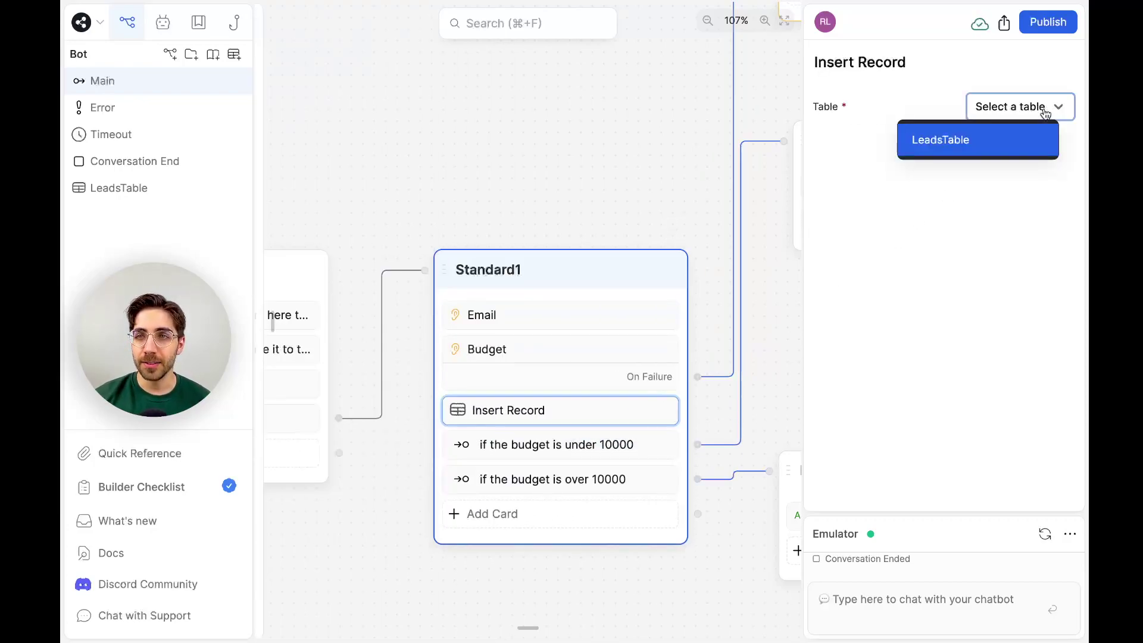
click(1018, 143)
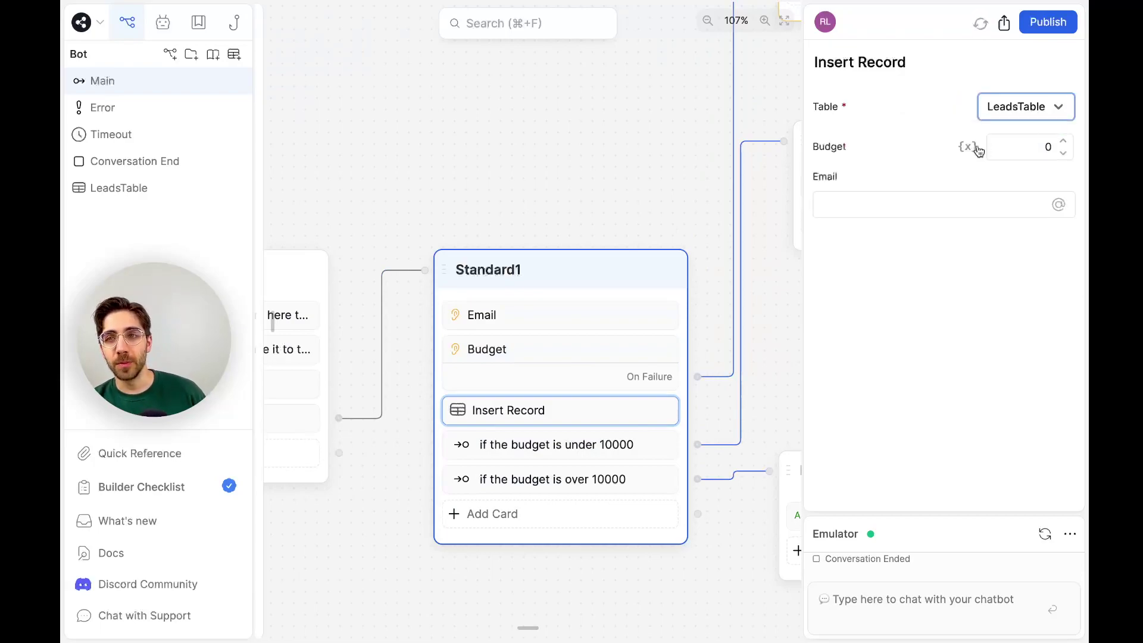
click(969, 147)
click(983, 145)
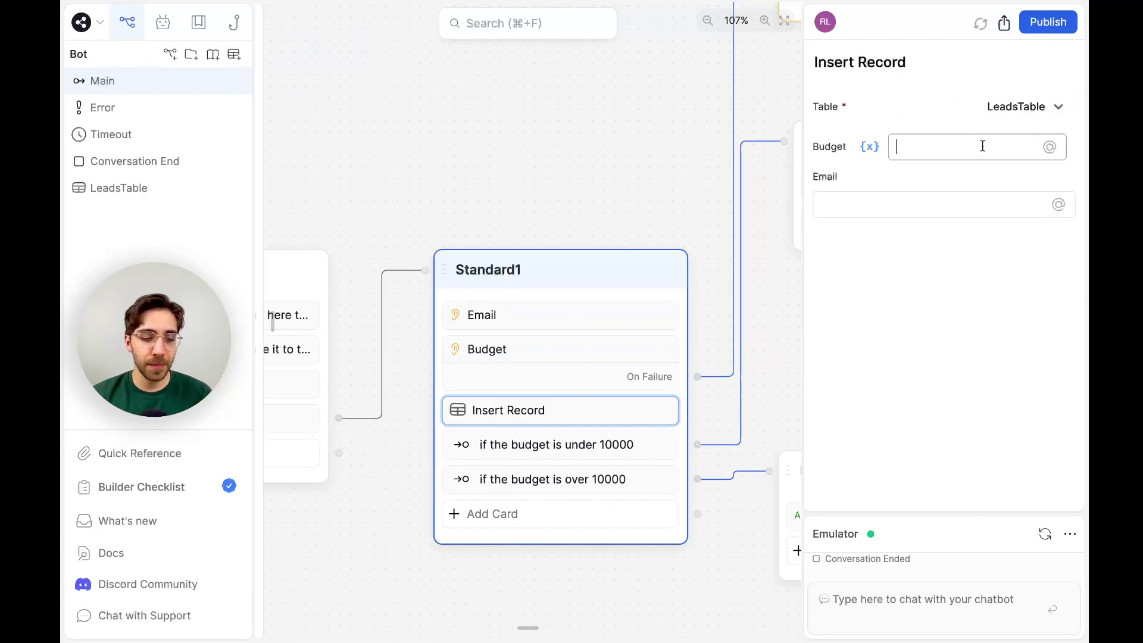
text(@work)
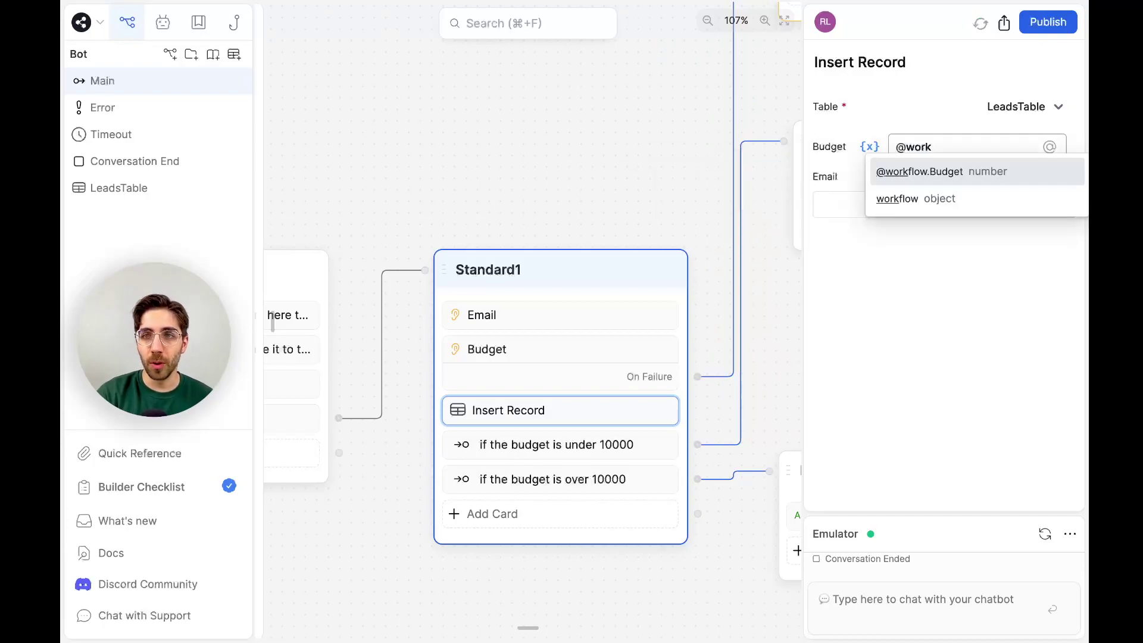
key(Return)
Fill Email with workflow.Email and re-insert workflow.Budget into the Budget field.
click(947, 196)
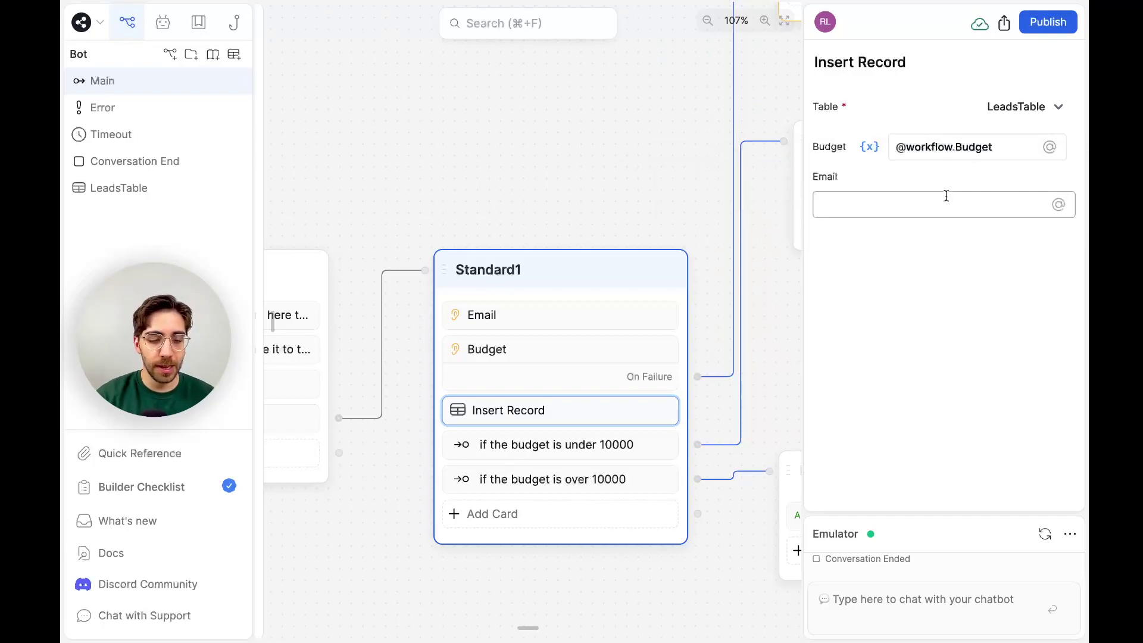
text(@)
key(Down)
key(Down)
key(Return)
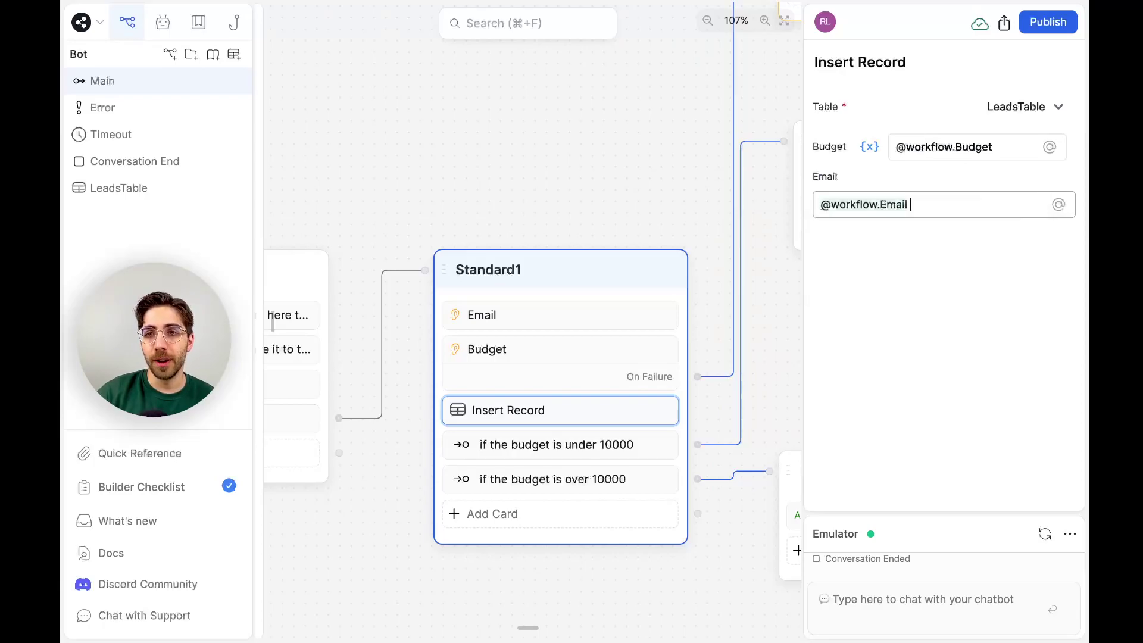
click(911, 146)
key(BackSpace)
text(@w)
key(Return)
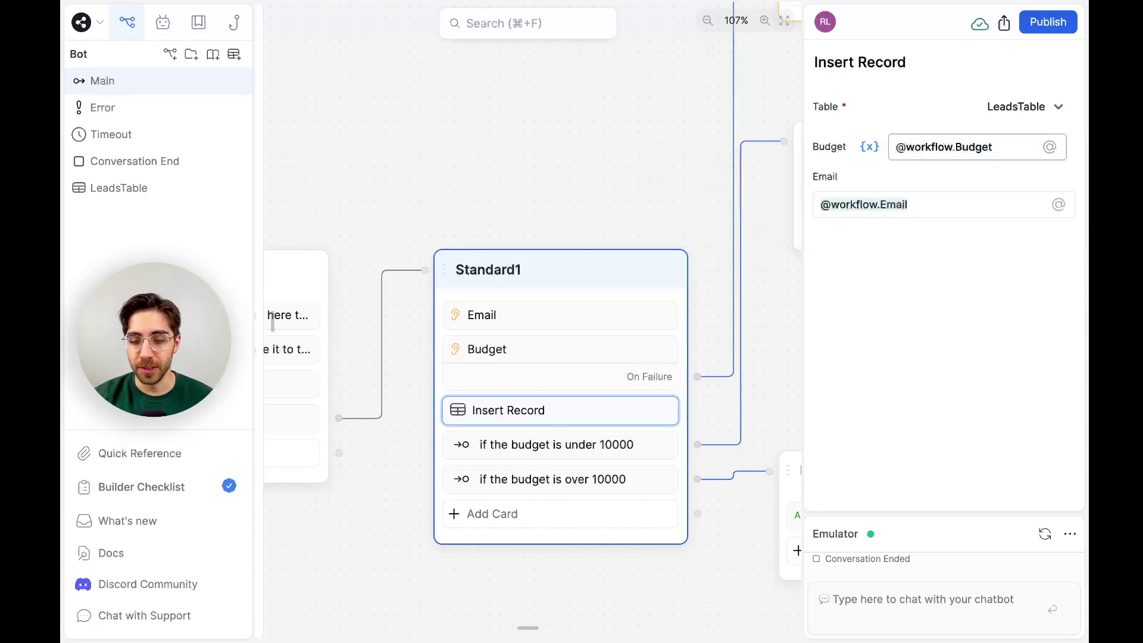
click(780, 293)
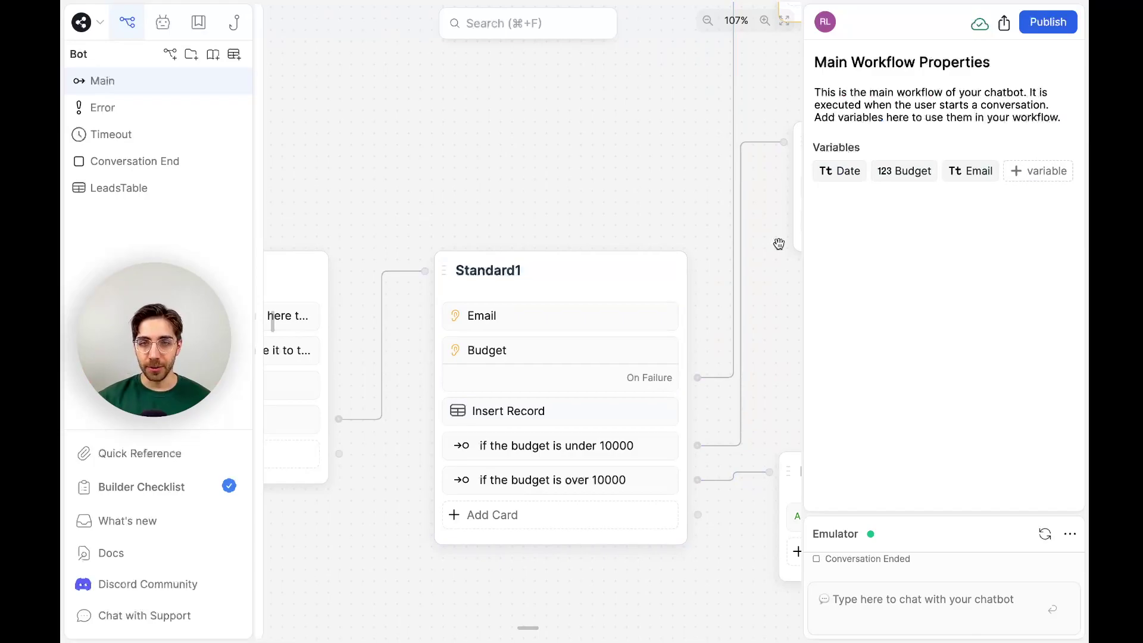
Restart the emulator chat, send Hi, a test email and 15000, then open LeadsTable.
click(1050, 623)
click(1045, 150)
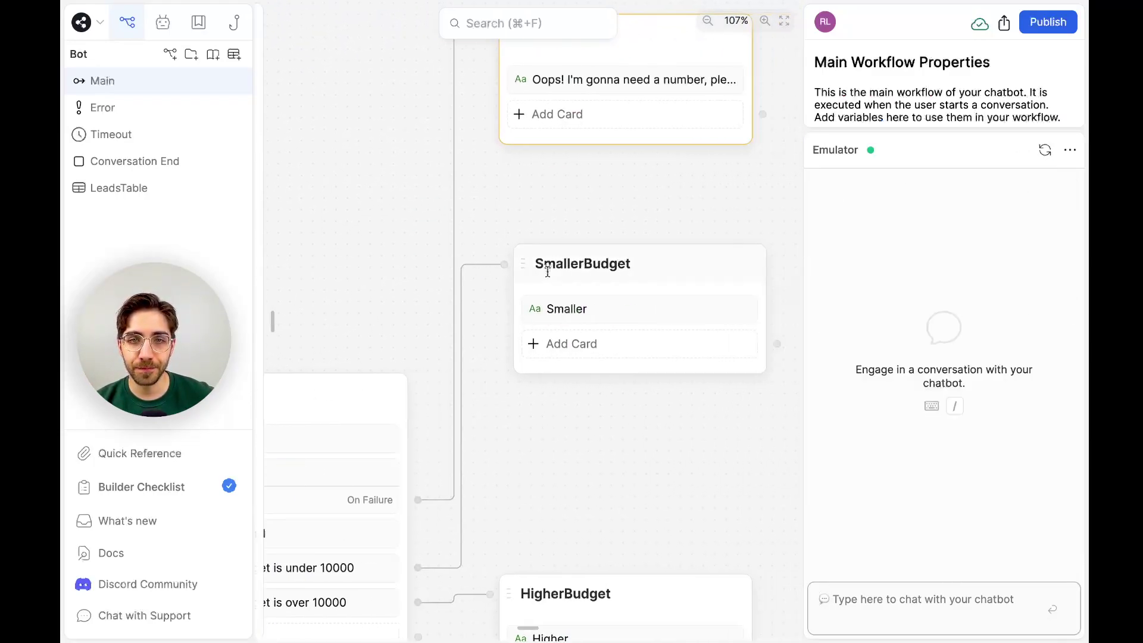
click(824, 602)
text(Hi)
key(Return)
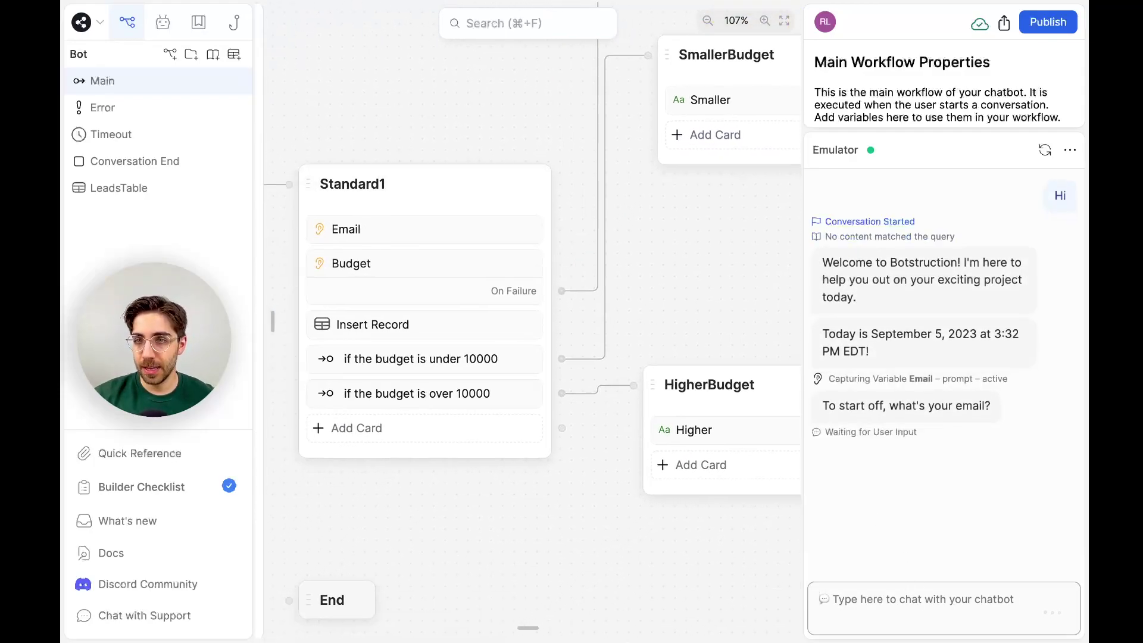
text(soup@soup.com)
key(Return)
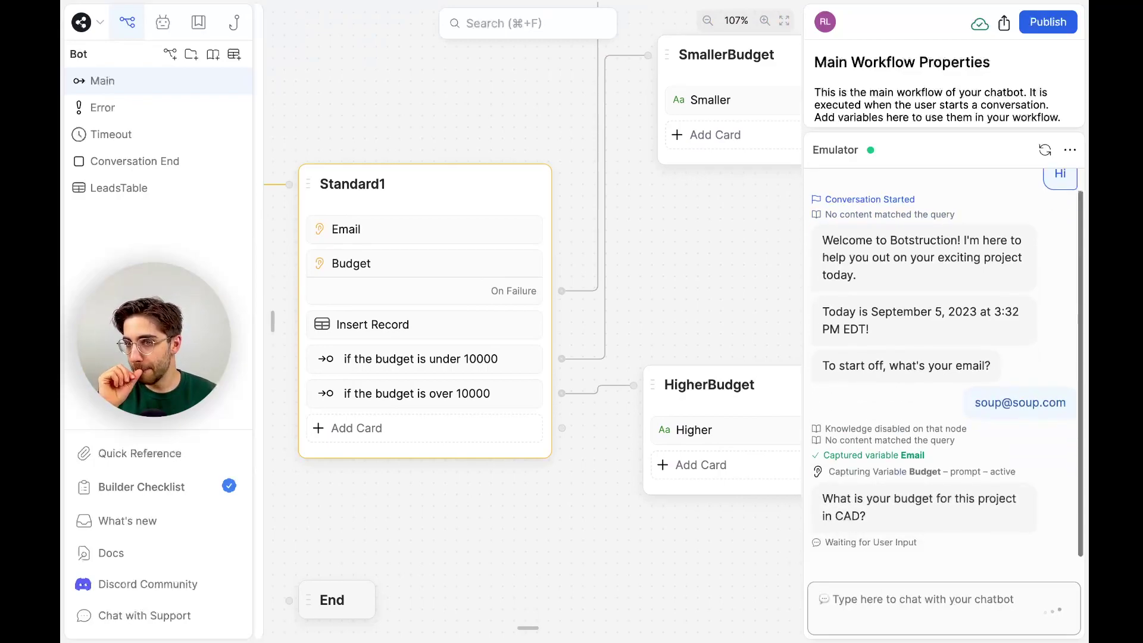
text(15000)
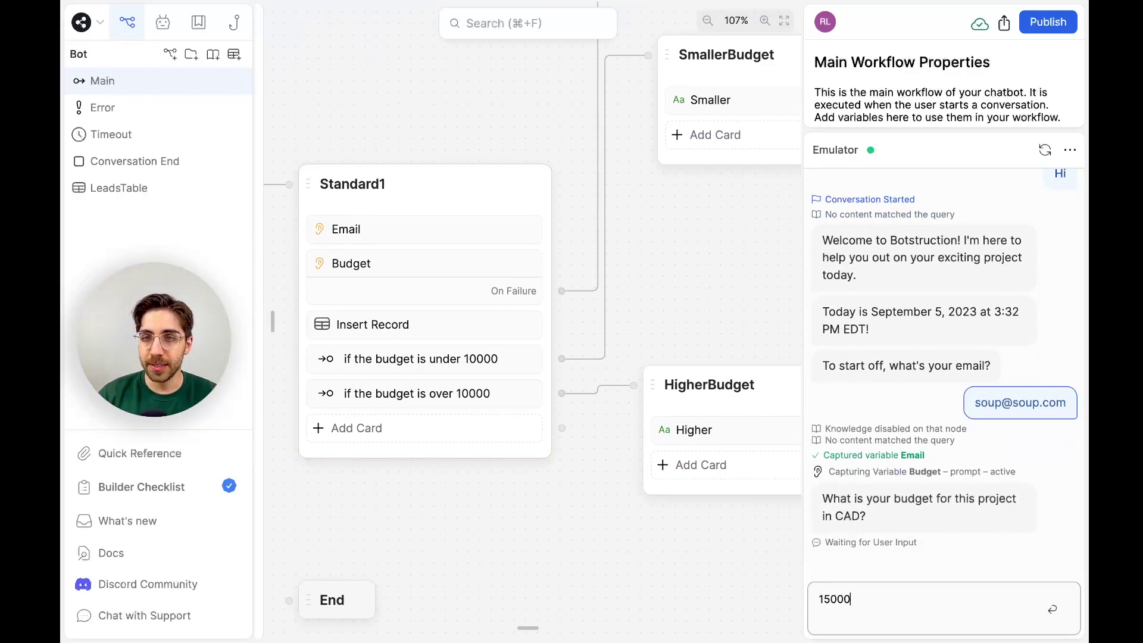
key(Return)
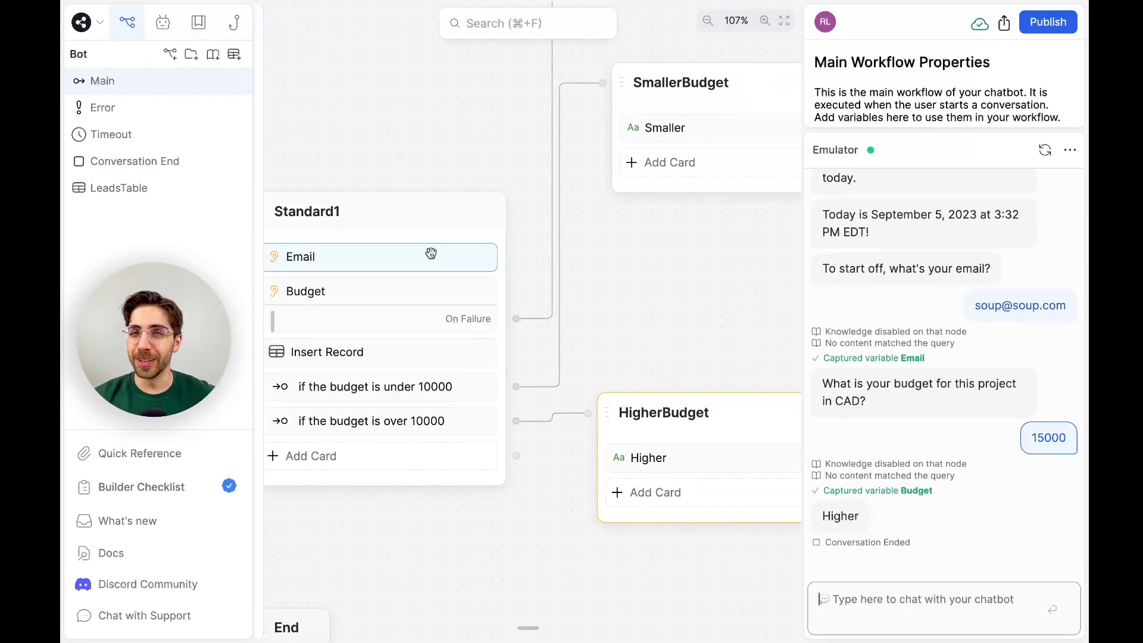
click(122, 186)
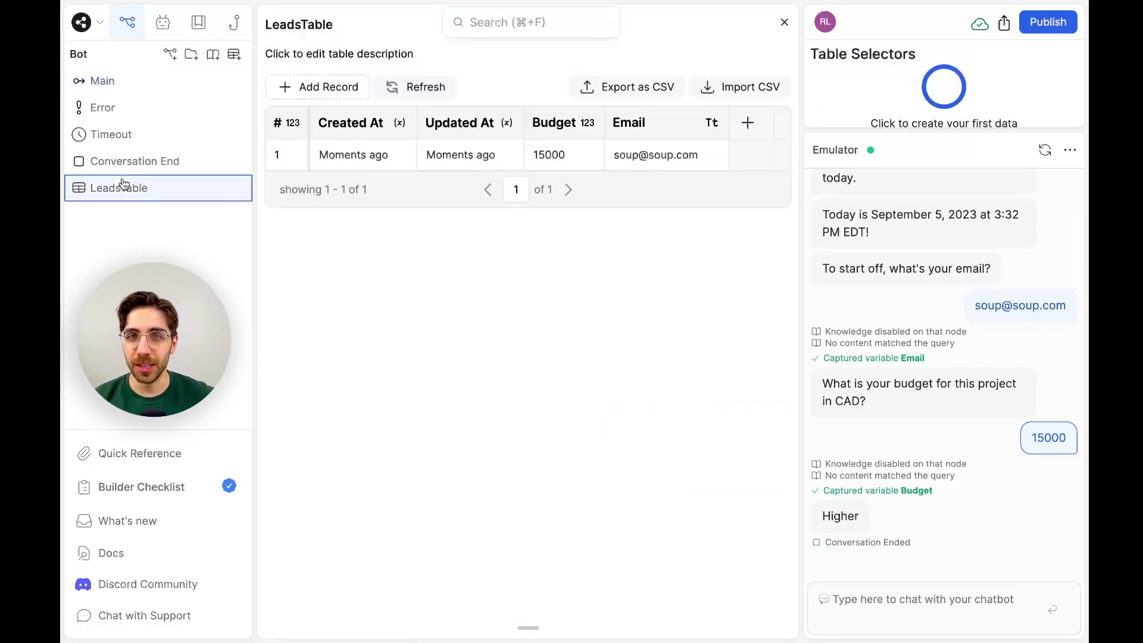
From Main, restart the chat, send Hi, a second test email and 5000, then open LeadsTable.
click(143, 83)
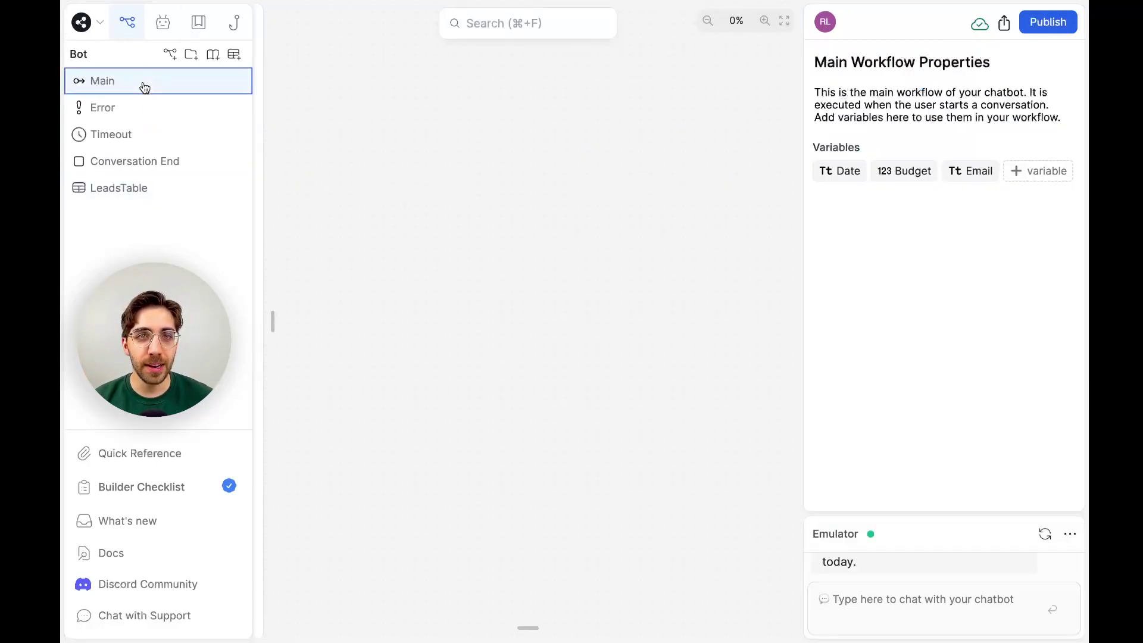
click(1043, 539)
click(965, 597)
text(Hi)
key(Return)
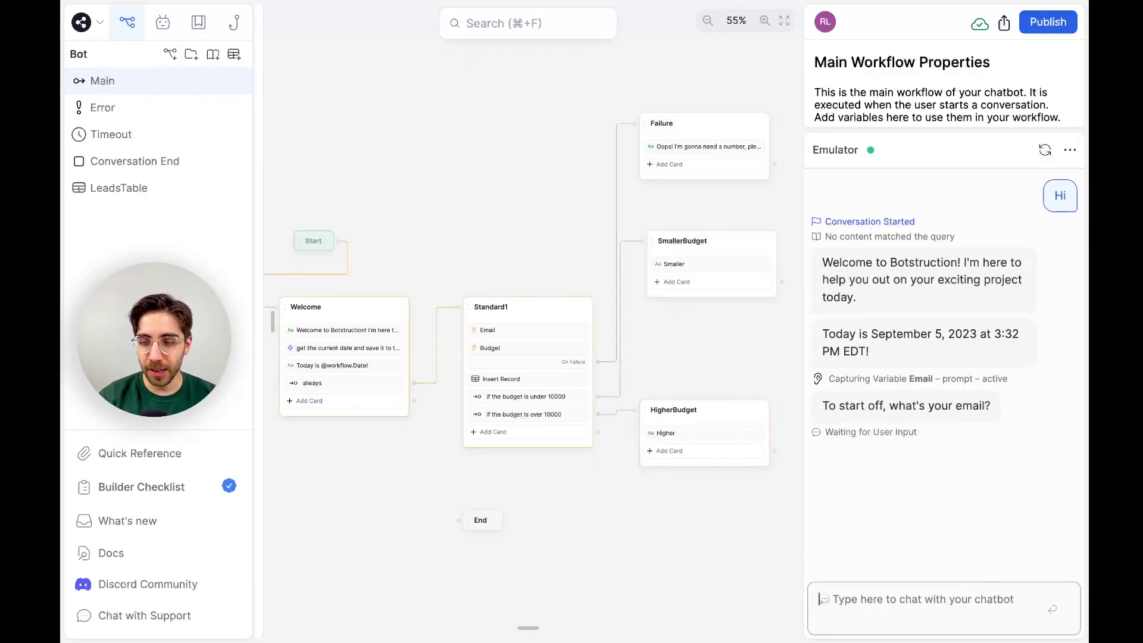
text(stew@s)
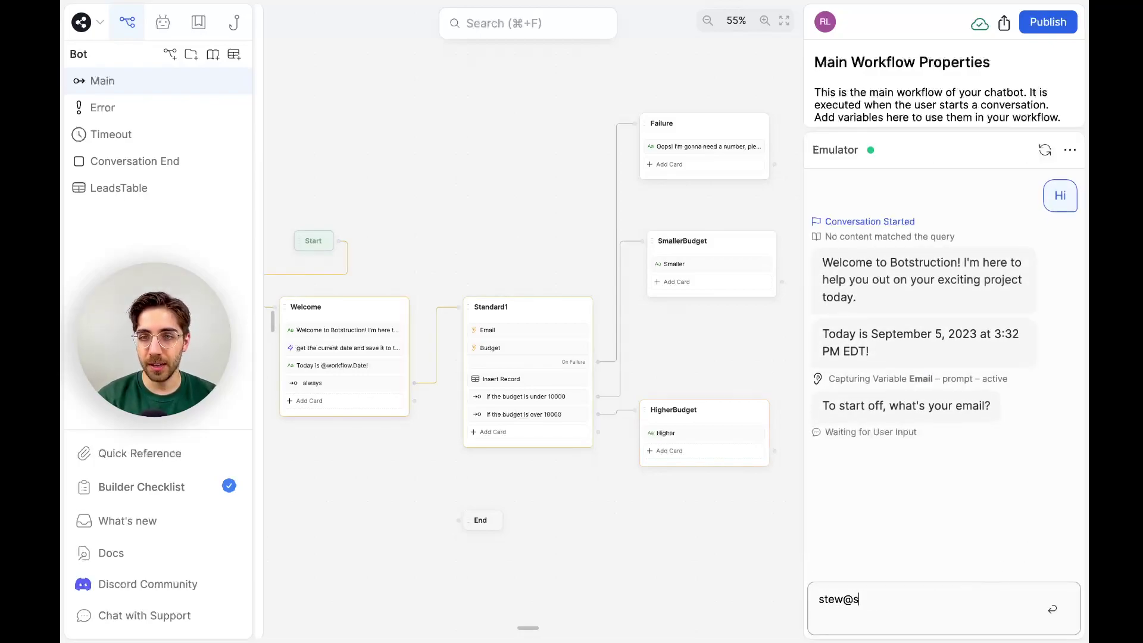
text(tew.com)
key(Return)
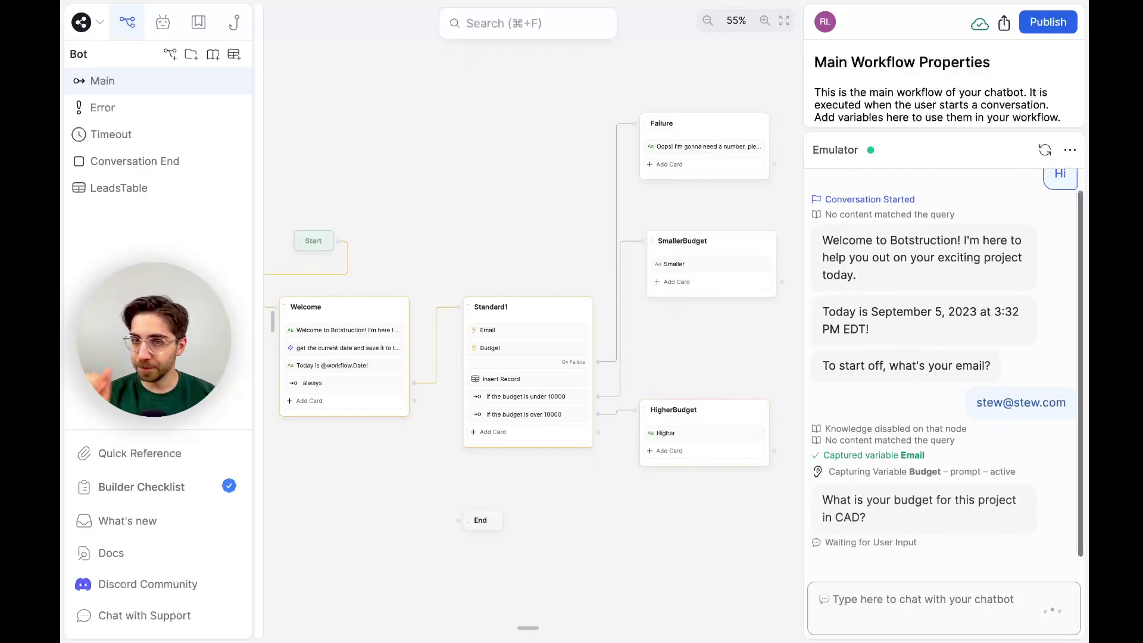
text(5000)
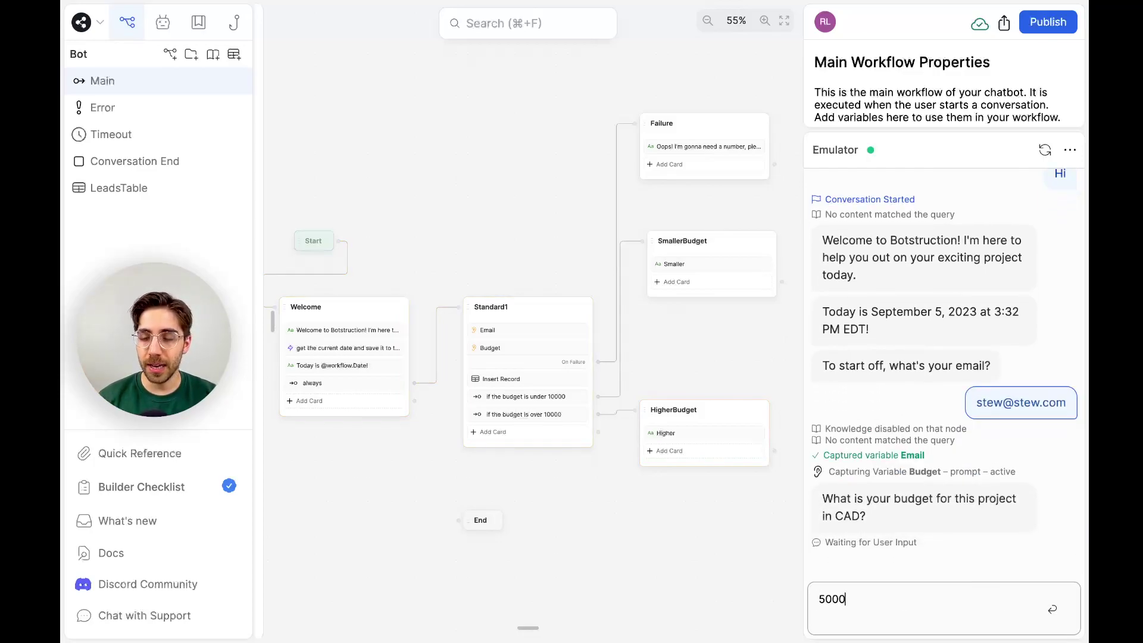
key(Return)
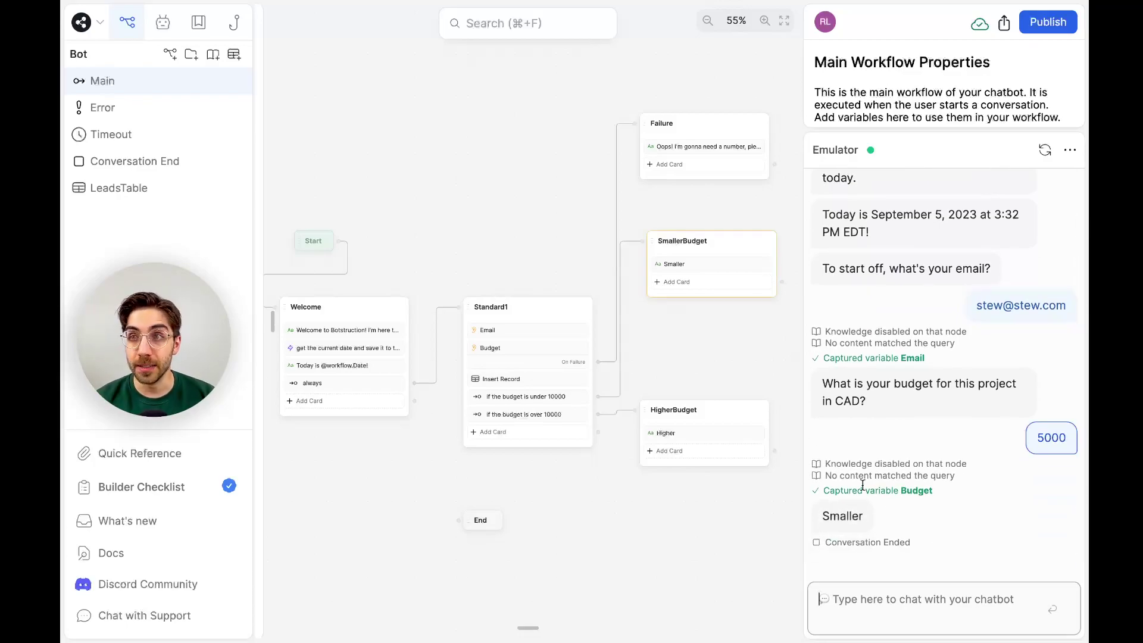
click(116, 201)
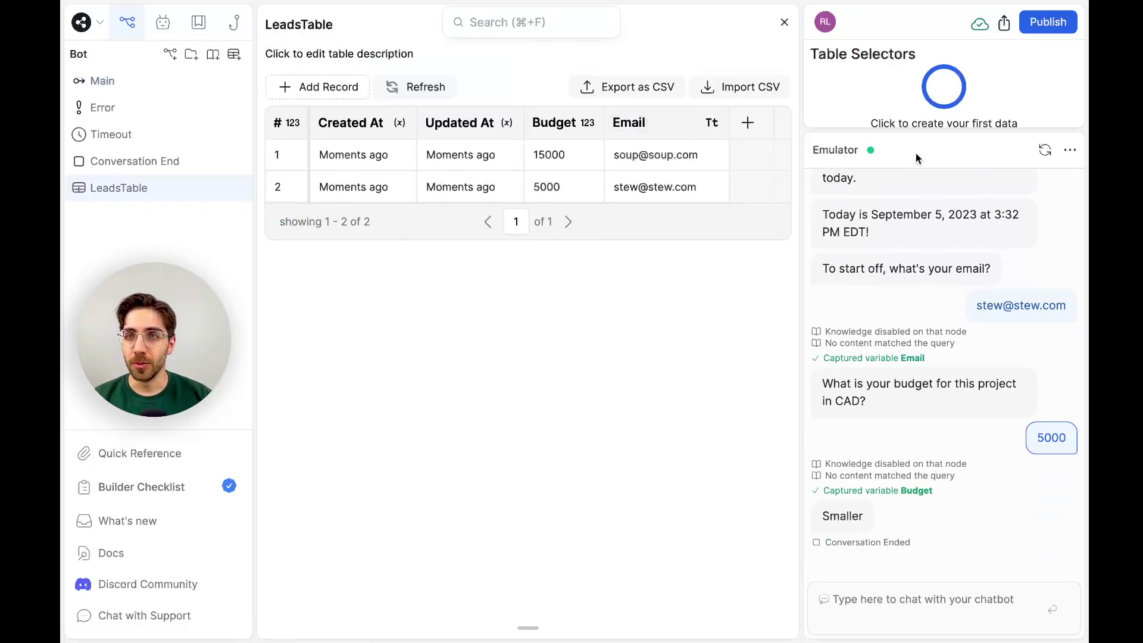
Drag the Table Selectors divider down to enlarge that panel and shrink the emulator.
drag(914, 140, 947, 442)
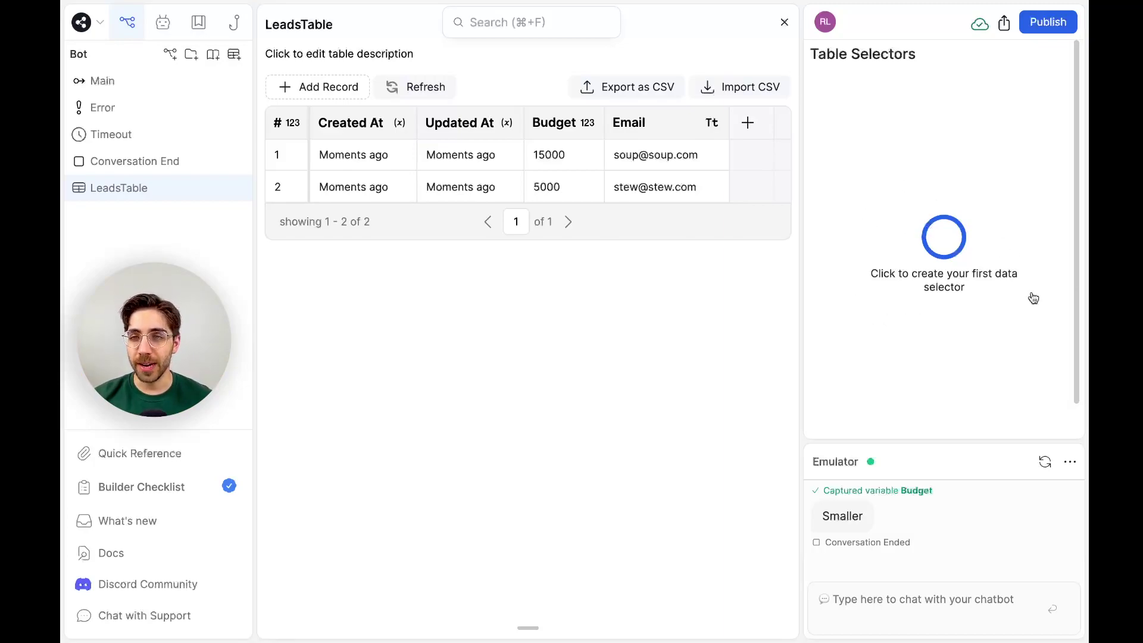
Create the first data selector with the query 'budgets over 10000' and generate it.
click(947, 235)
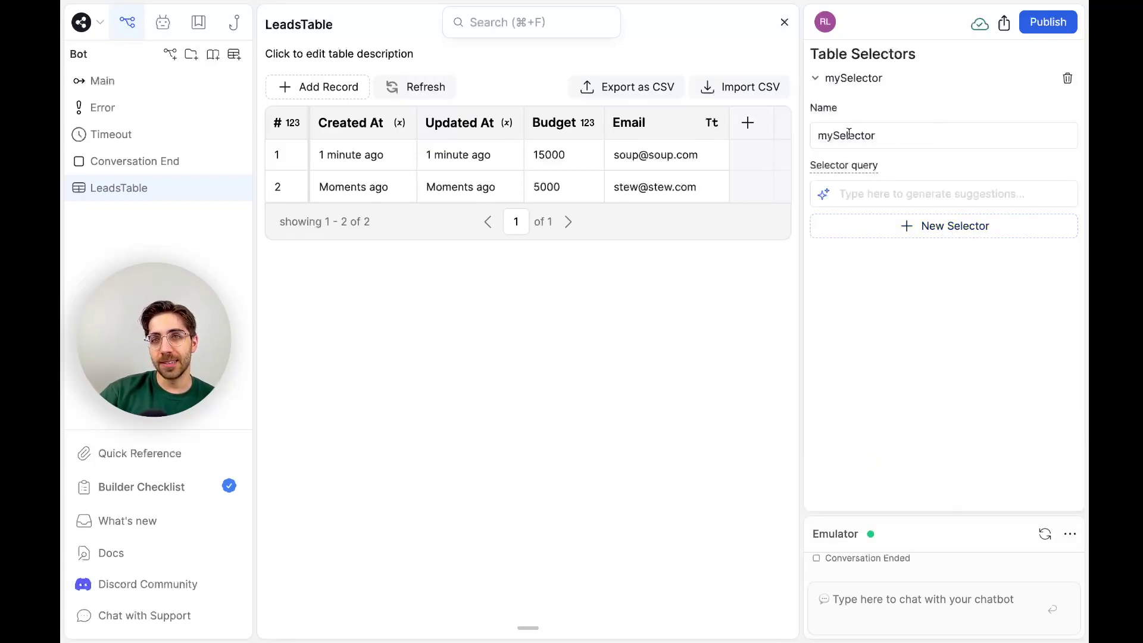
drag(899, 134, 802, 134)
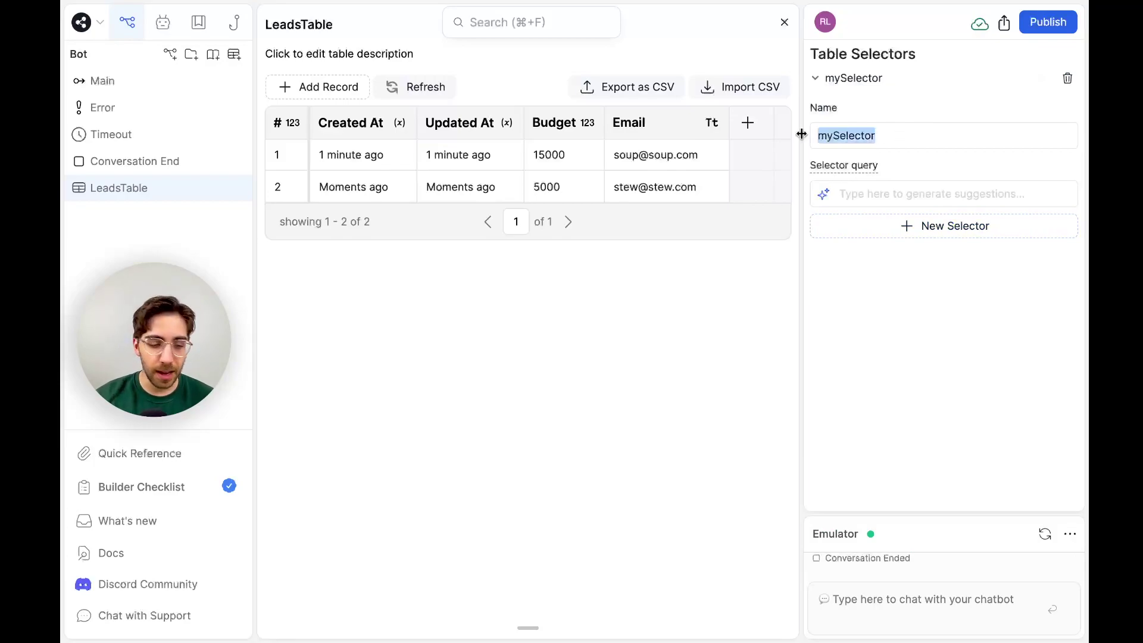
click(875, 189)
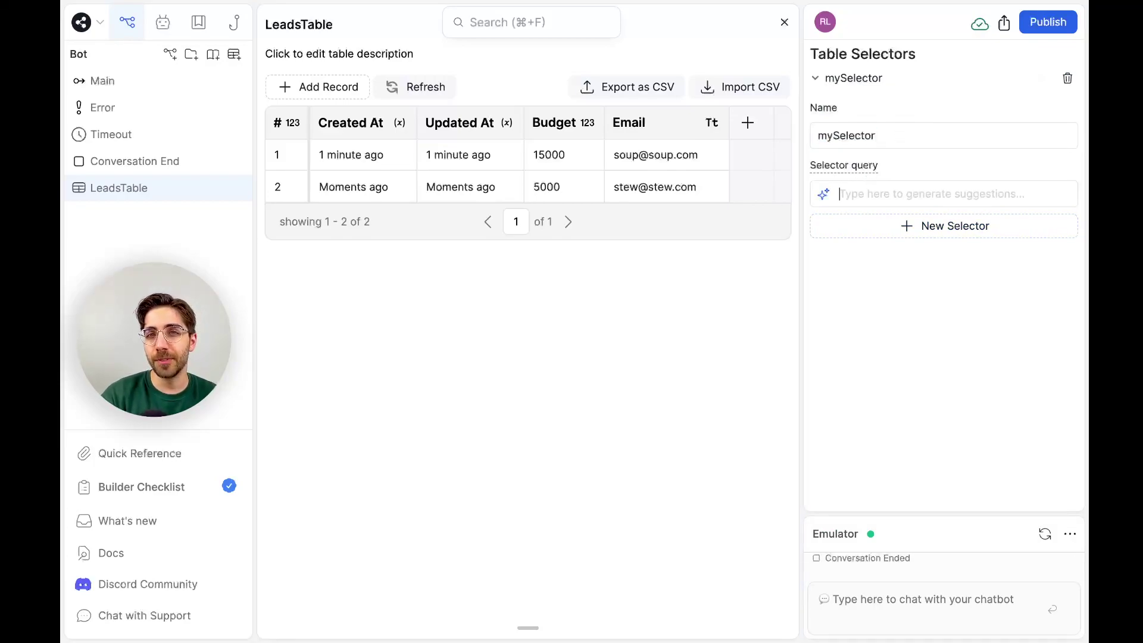
text(bud)
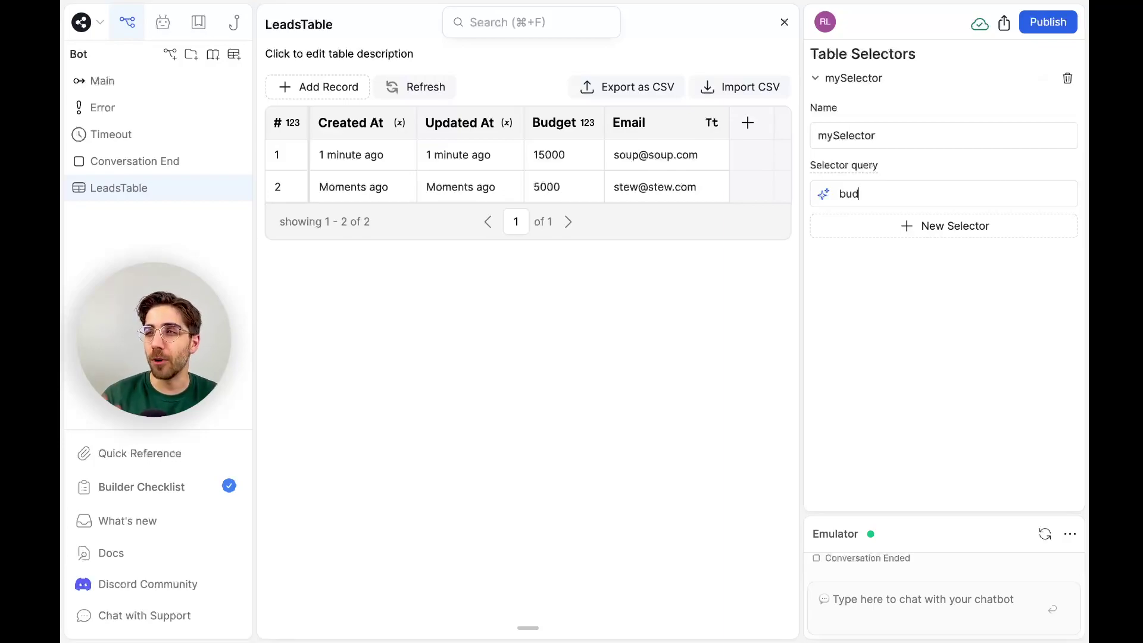
text(gets)
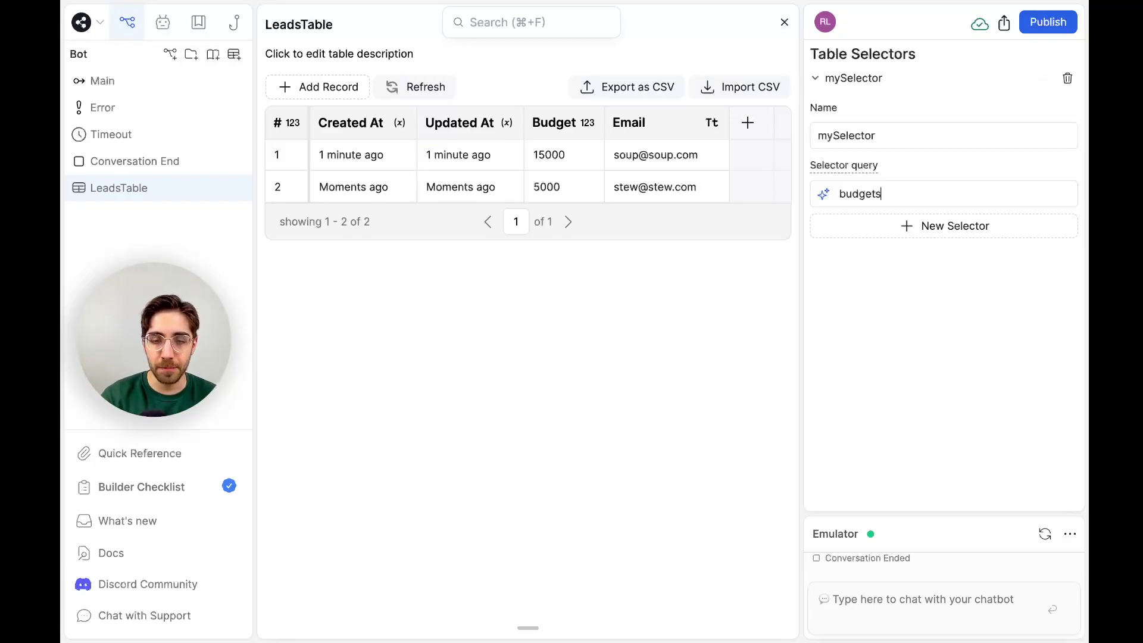
text( over 10)
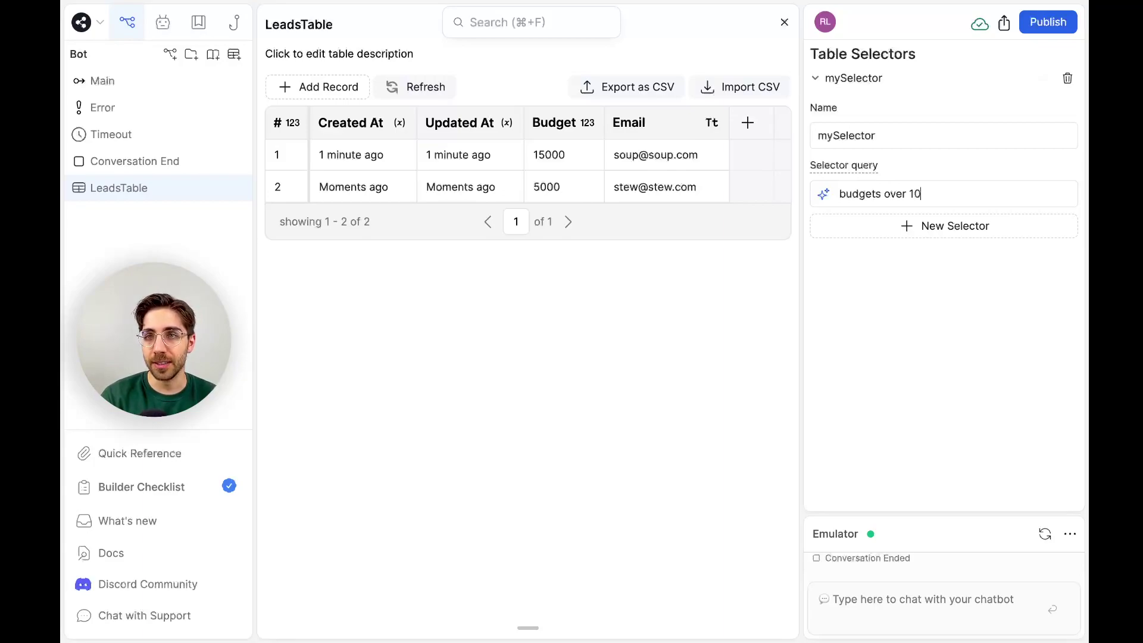
text(000)
key(Return)
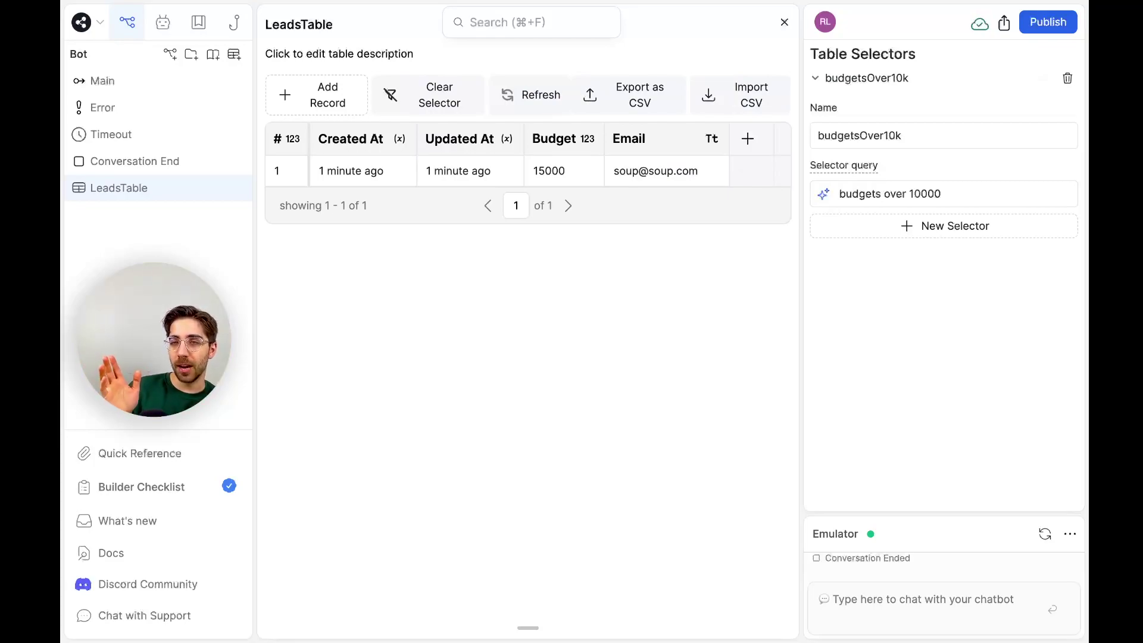
Reopen LeadsTable and regenerate budgetsOver10k from the retyped query 'budgets over 10000'.
click(179, 160)
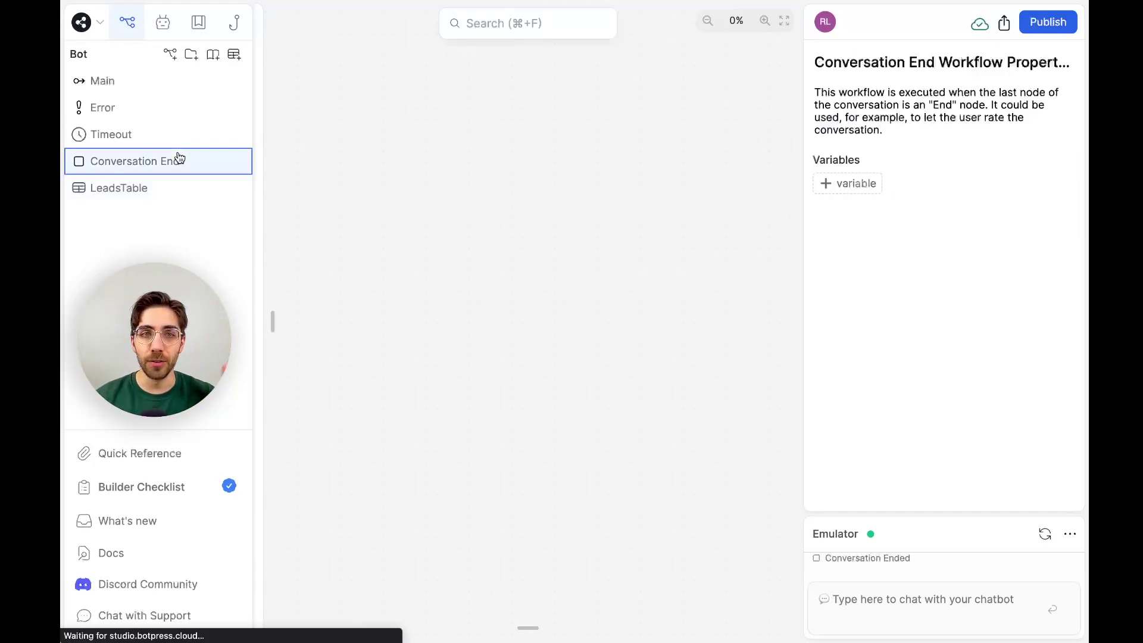
click(150, 188)
click(884, 193)
text(budgte)
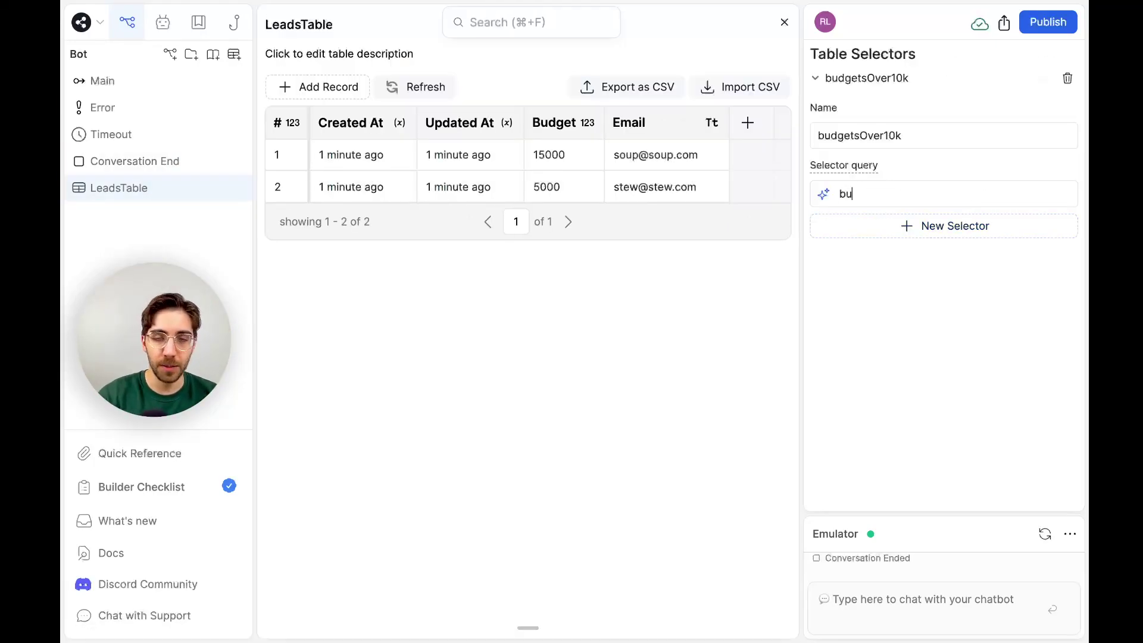
text(ts)
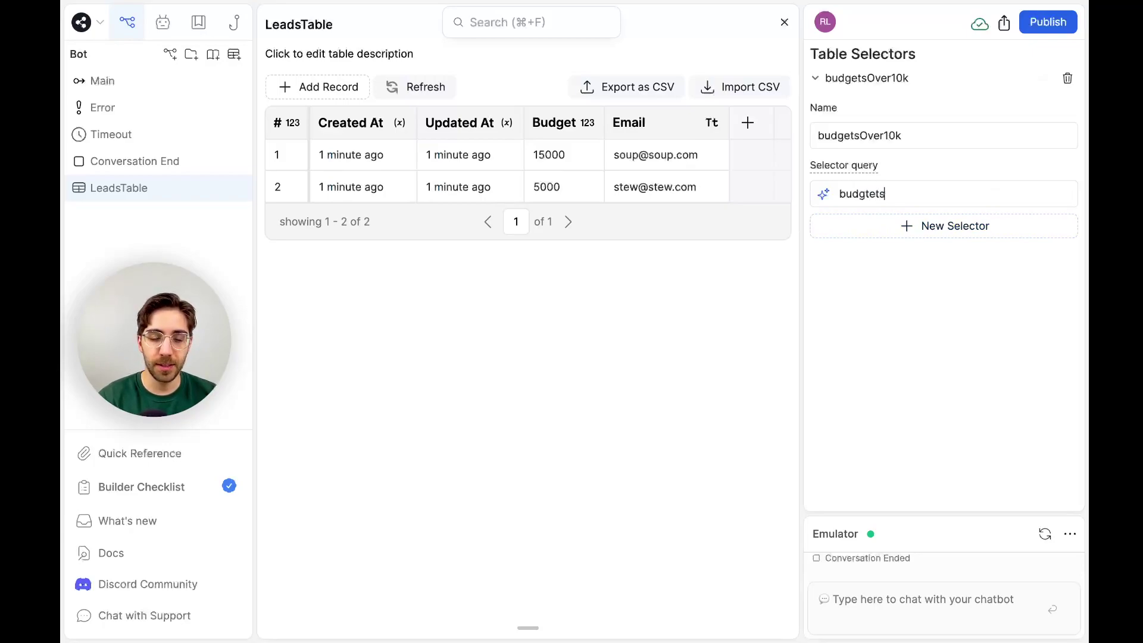
key(BackSpace)
key(BackSpace)
key(BackSpace)
key(BackSpace)
text(ets over)
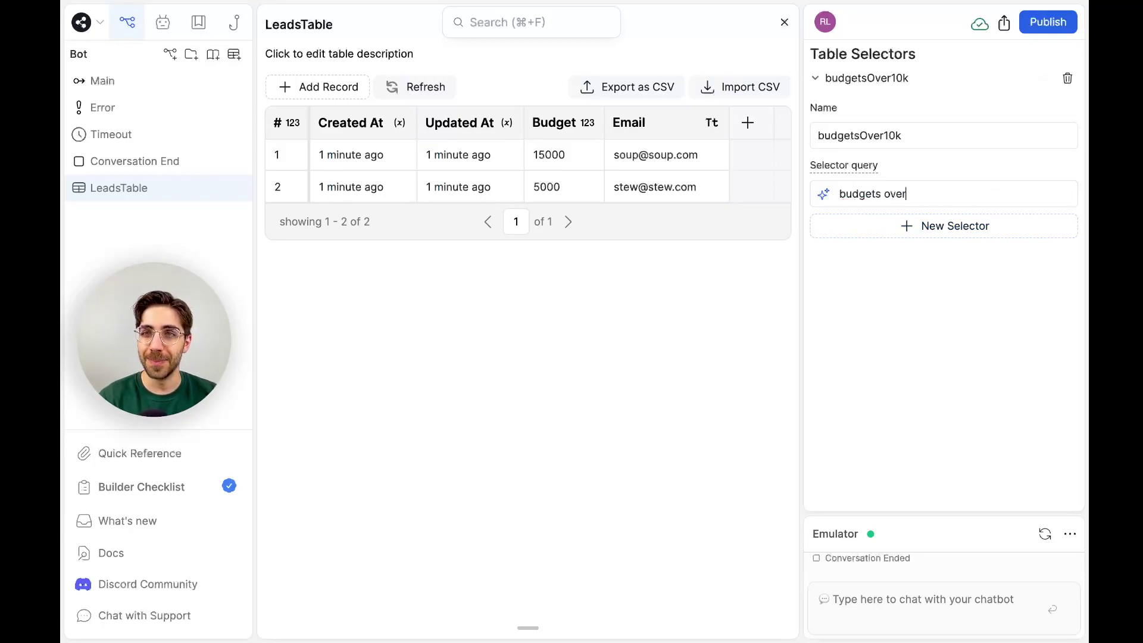
text( 100000)
key(Return)
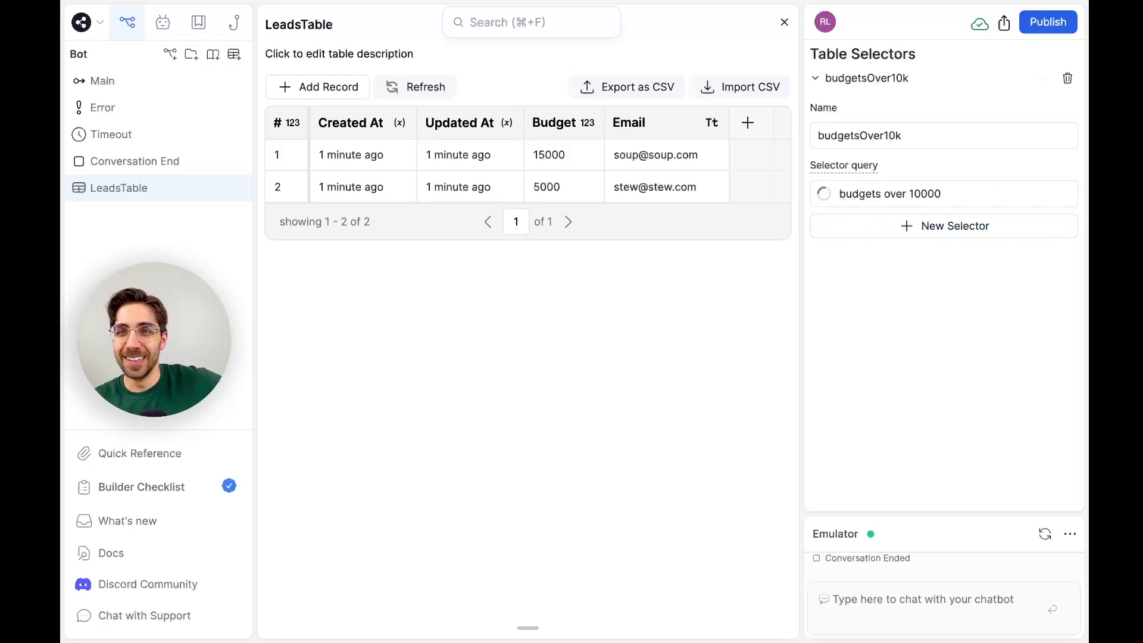
Add a new selector with the query 'budgets under 10000' and generate it.
click(815, 78)
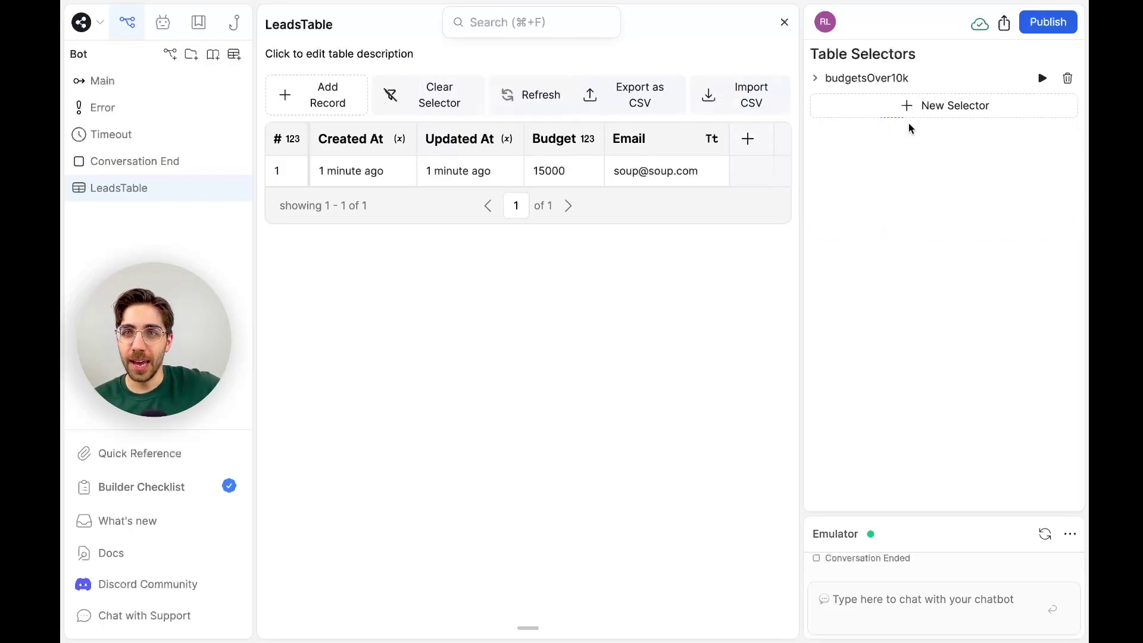
click(905, 110)
click(861, 222)
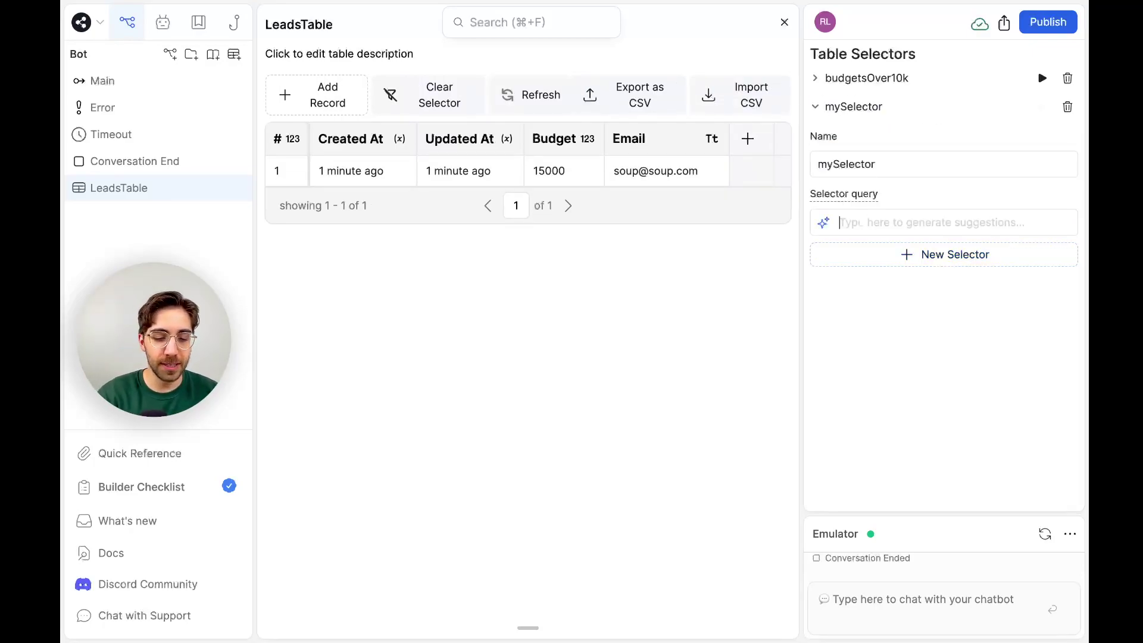
text(budgets under )
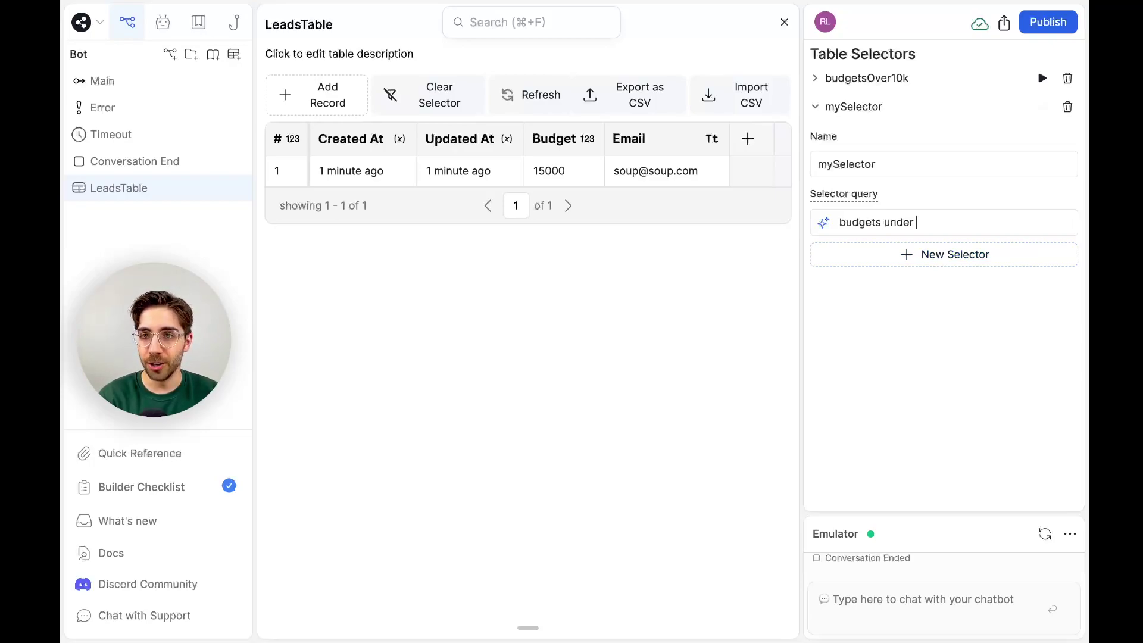
text(10000)
key(Return)
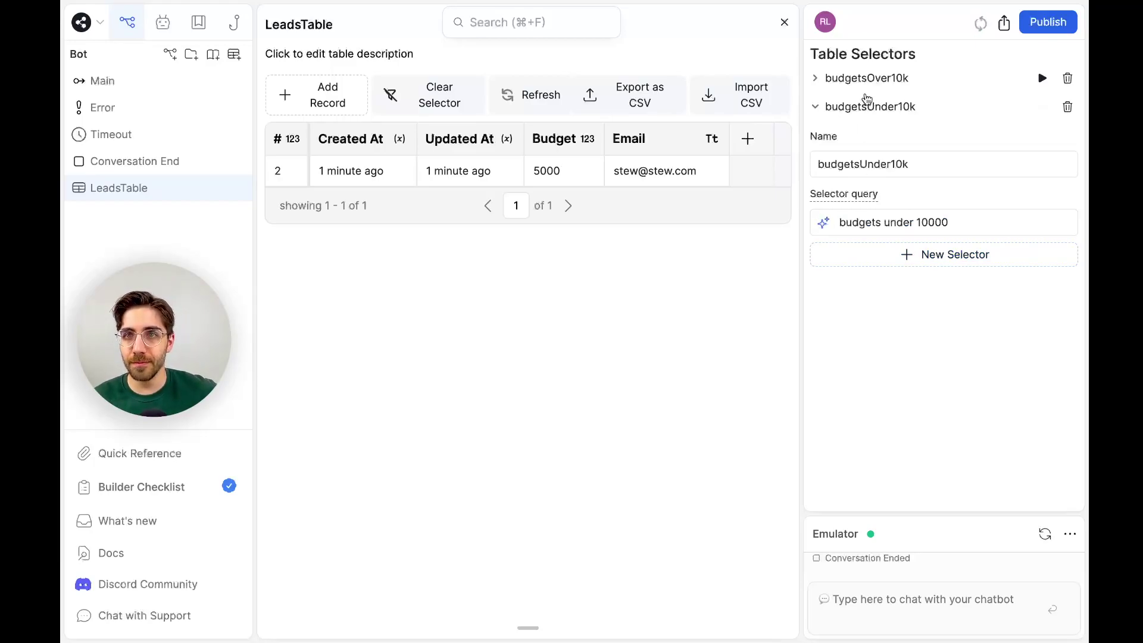
Reopen LeadsTable, regenerate budgetsUnder10k from 'budgets under 10000', and collapse both selectors.
click(125, 172)
click(122, 187)
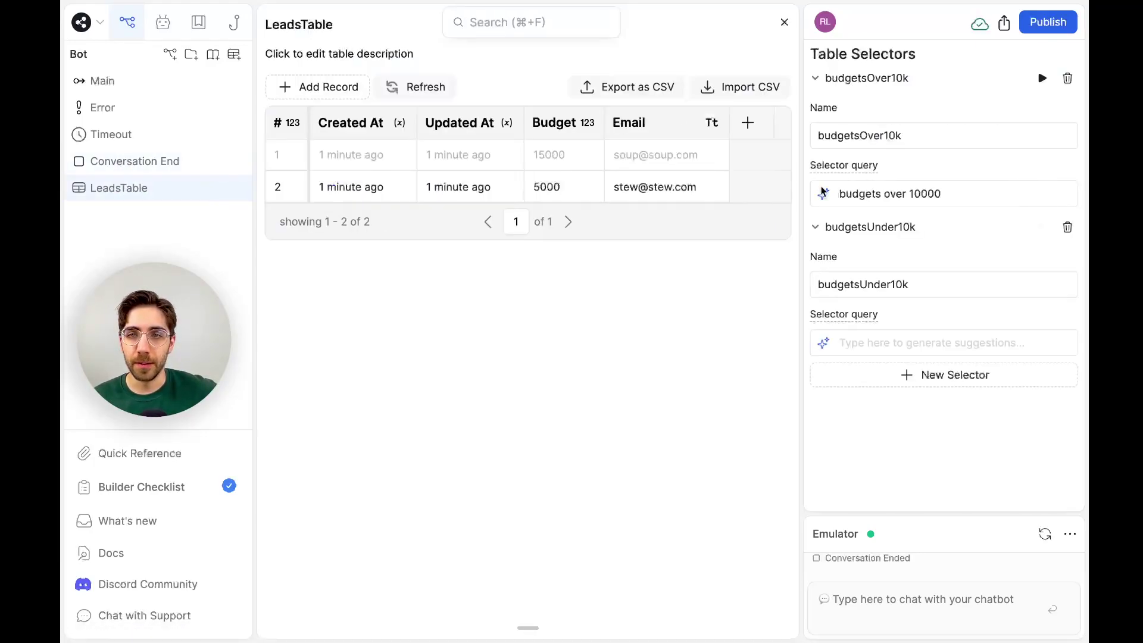
click(898, 338)
text(budgets under 10000)
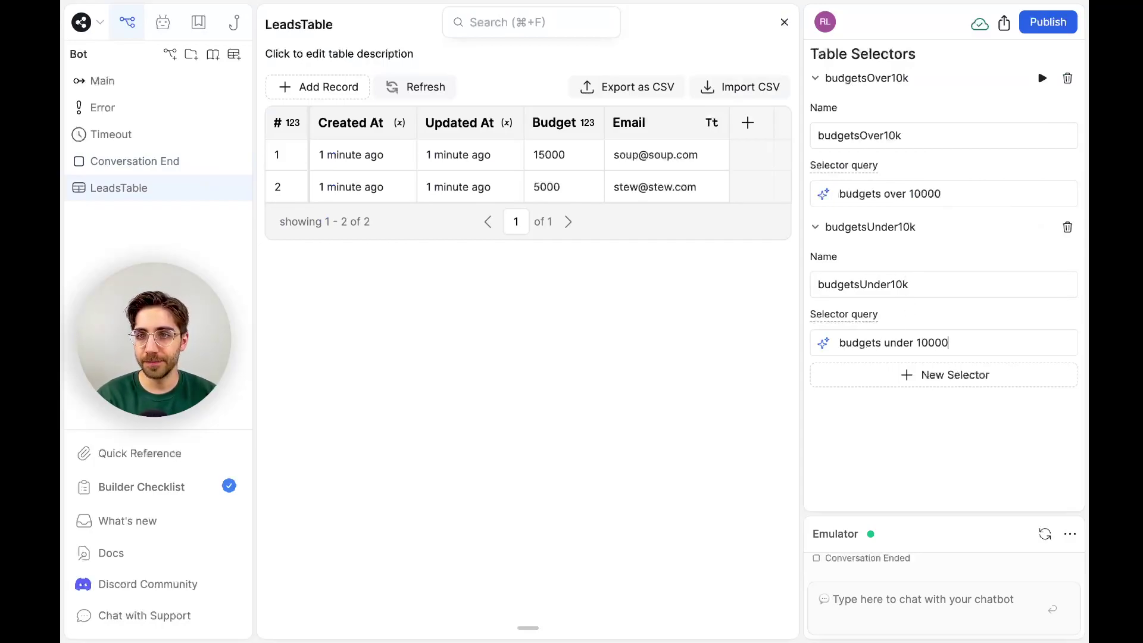
key(Return)
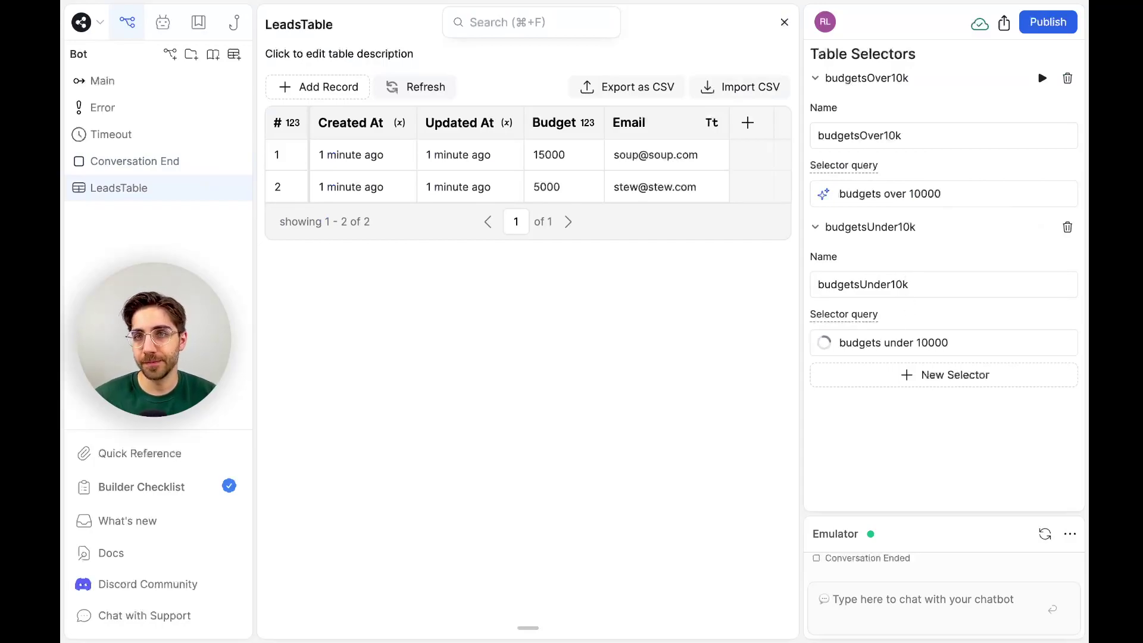
click(893, 230)
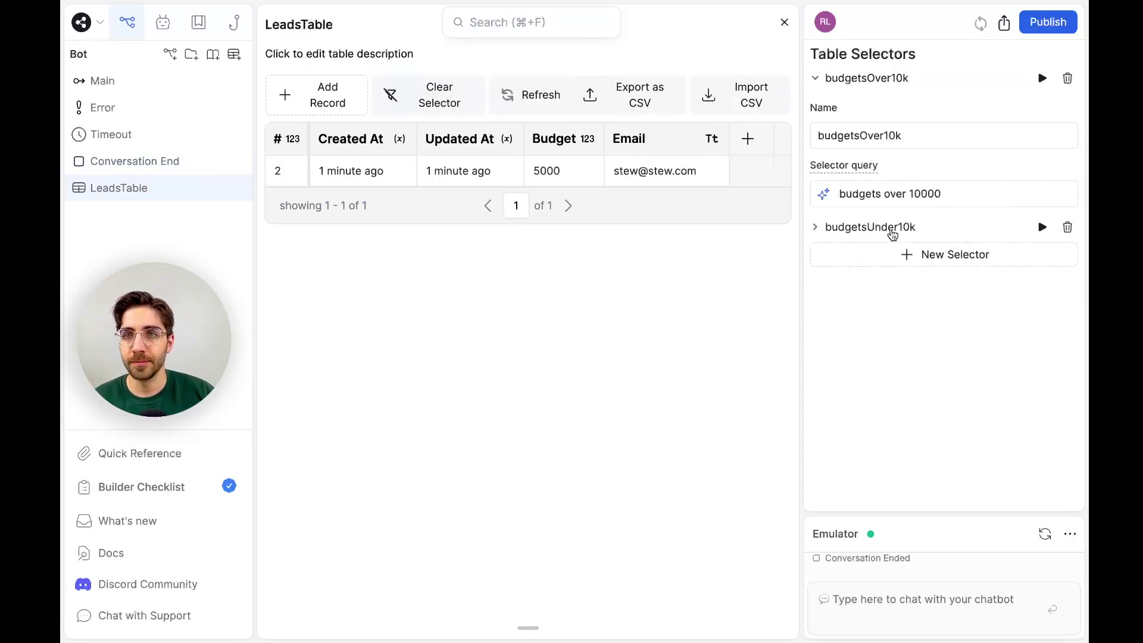
click(899, 81)
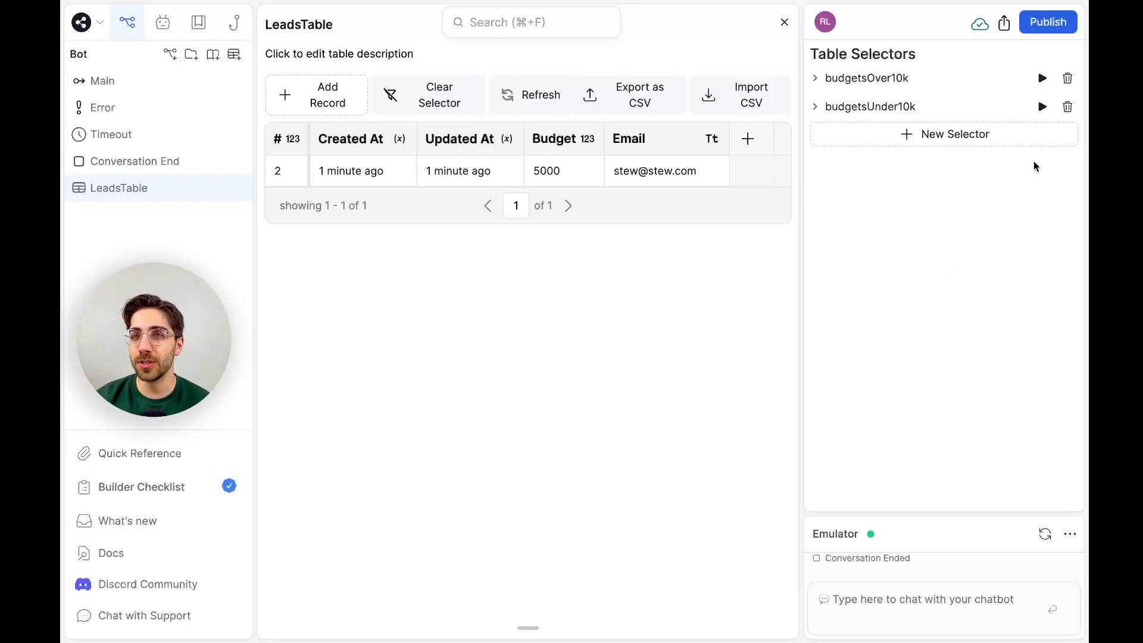
Execute budgetsOver10k, then budgetsUnder10k, then budgetsOver10k again to filter LeadsTable.
click(1043, 78)
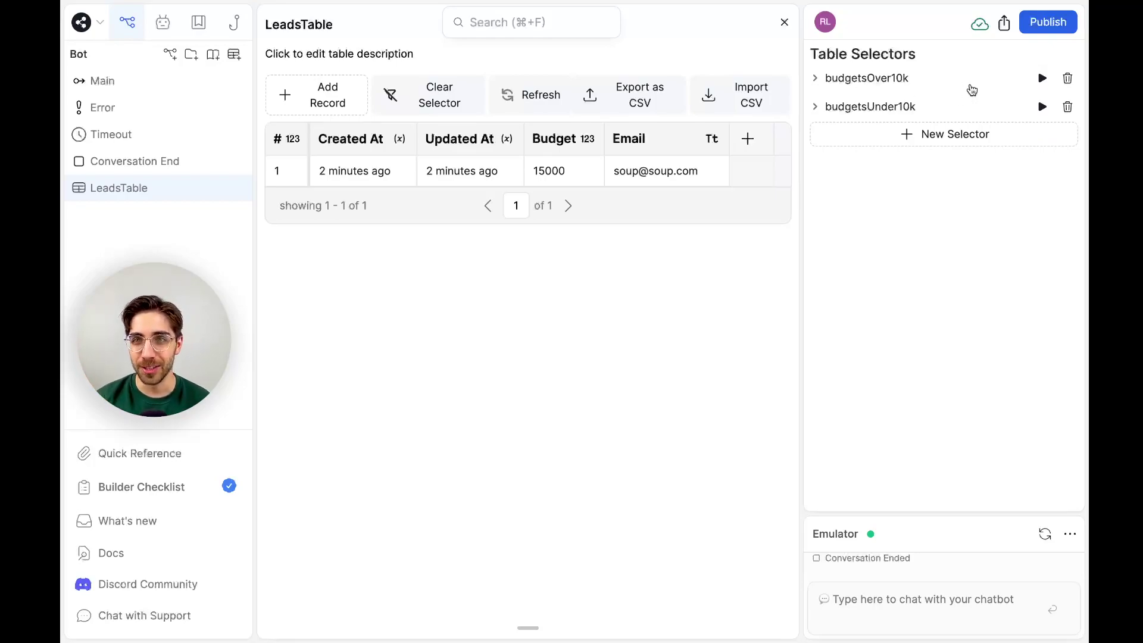
click(1043, 107)
click(1043, 78)
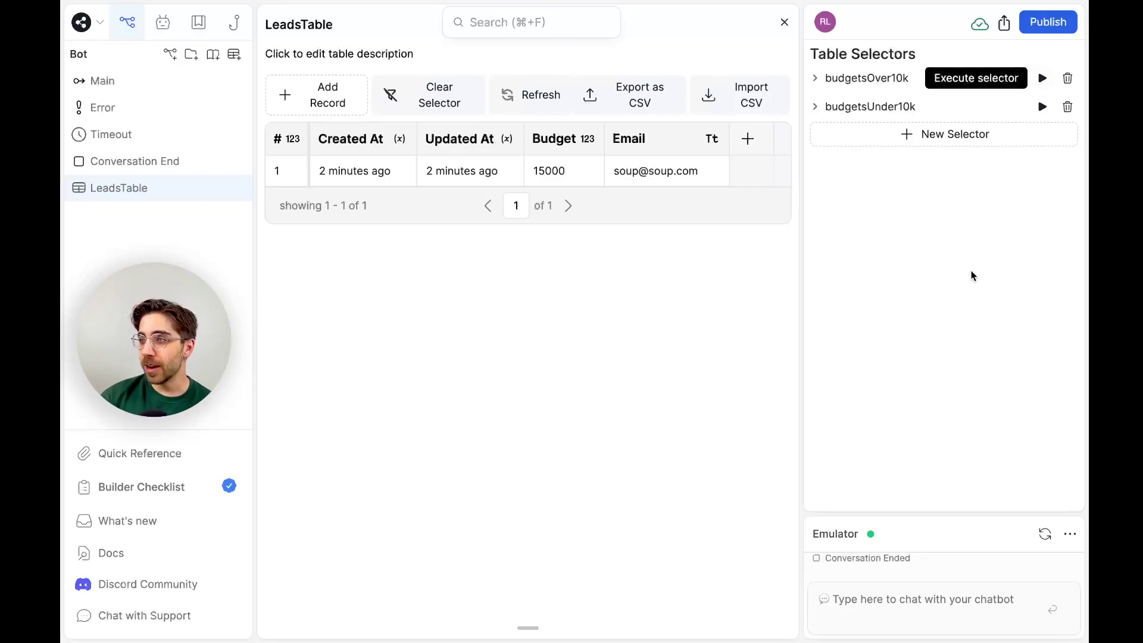
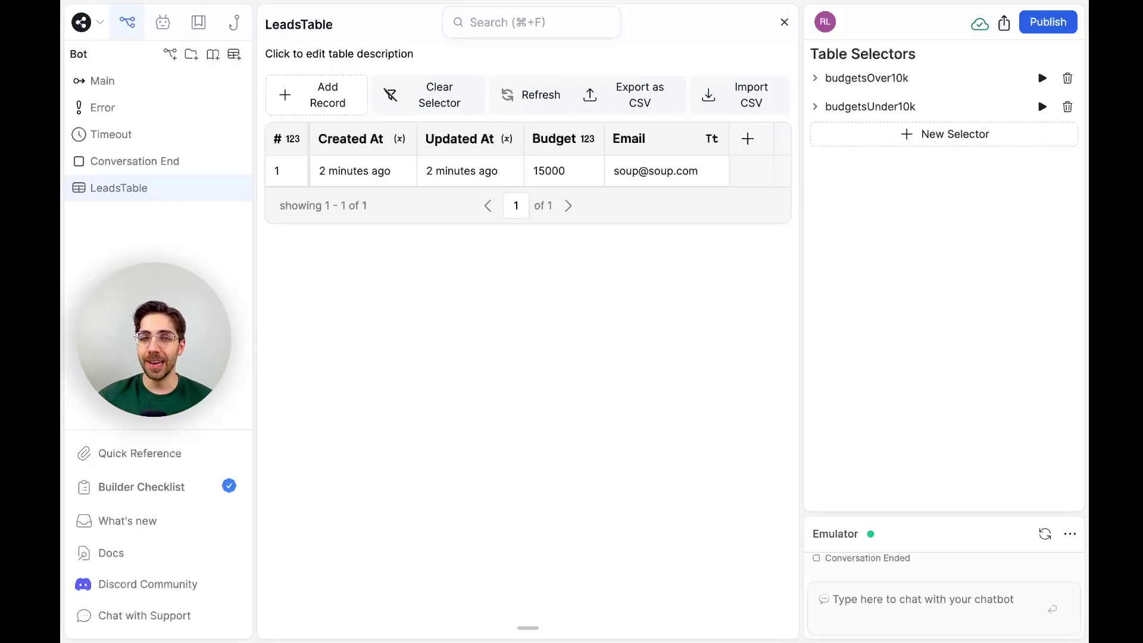
Leave LeadsTable for the Main workflow showing the Email, Budget and budget-branch nodes.
click(118, 84)
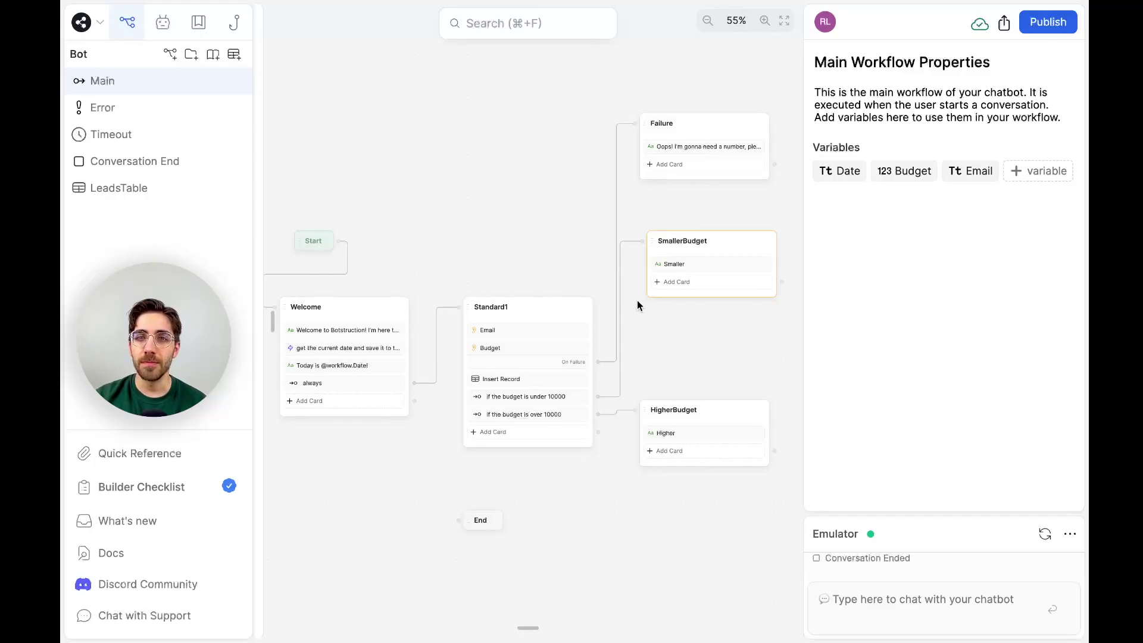
Open Standard1's Budget card and review its project-budget-in-CAD question text.
scroll(523, 340, up, 5)
click(523, 365)
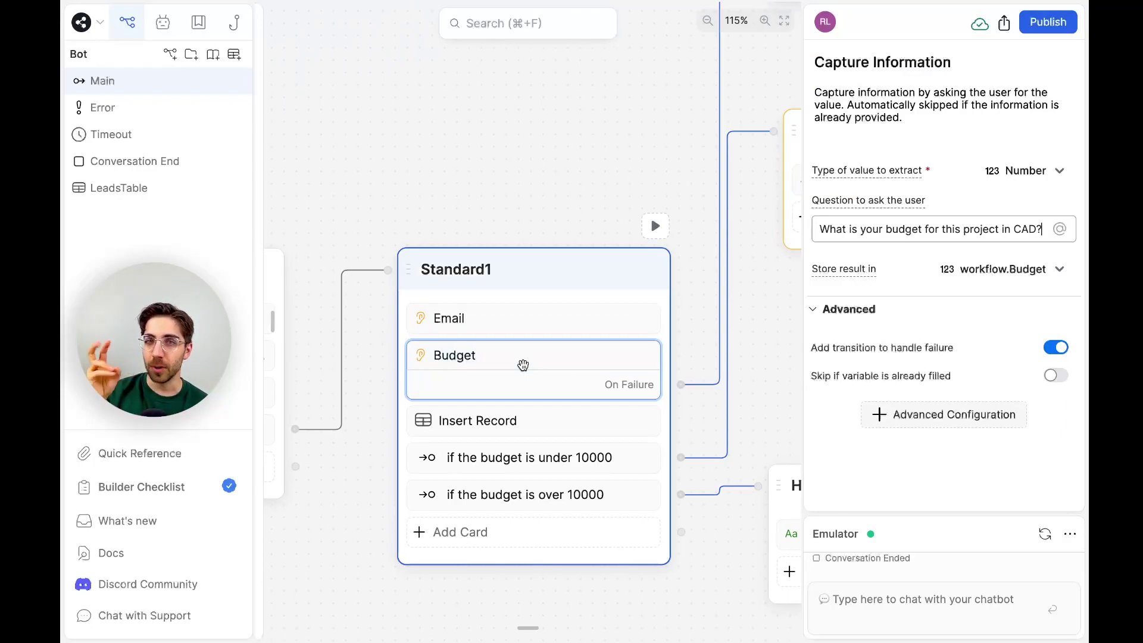
scroll(523, 365, down, 2)
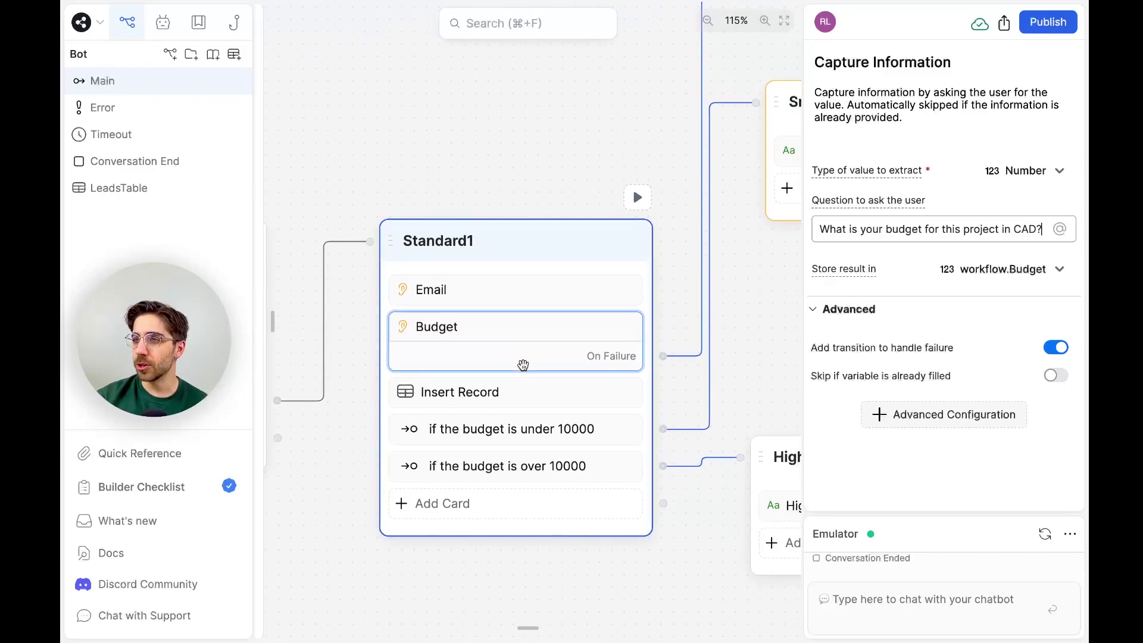
click(1042, 229)
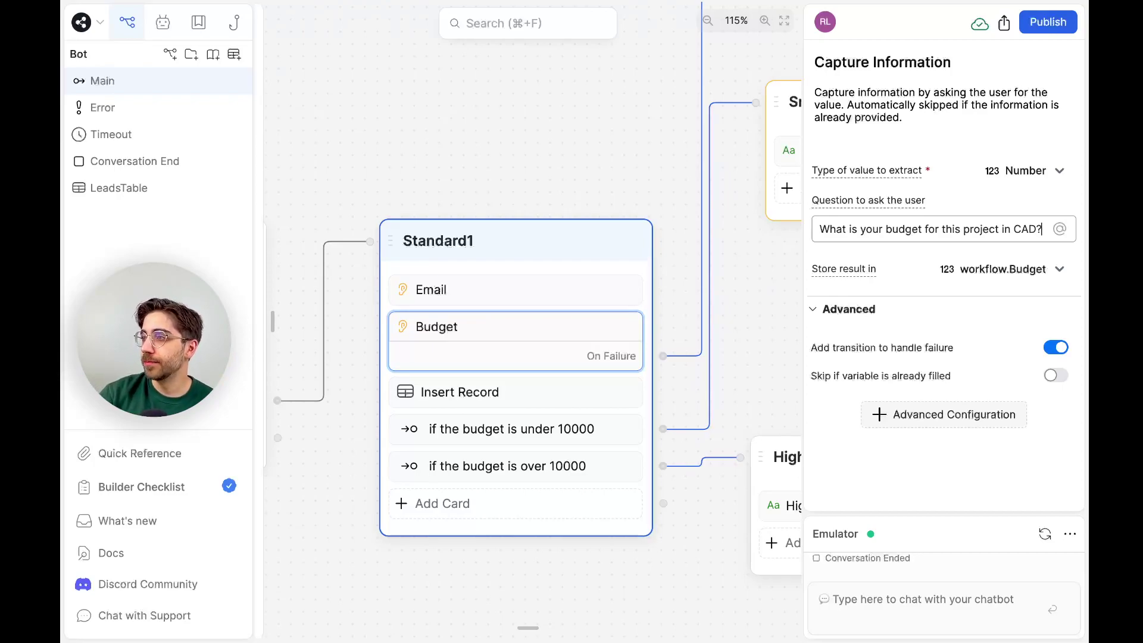
key(Escape)
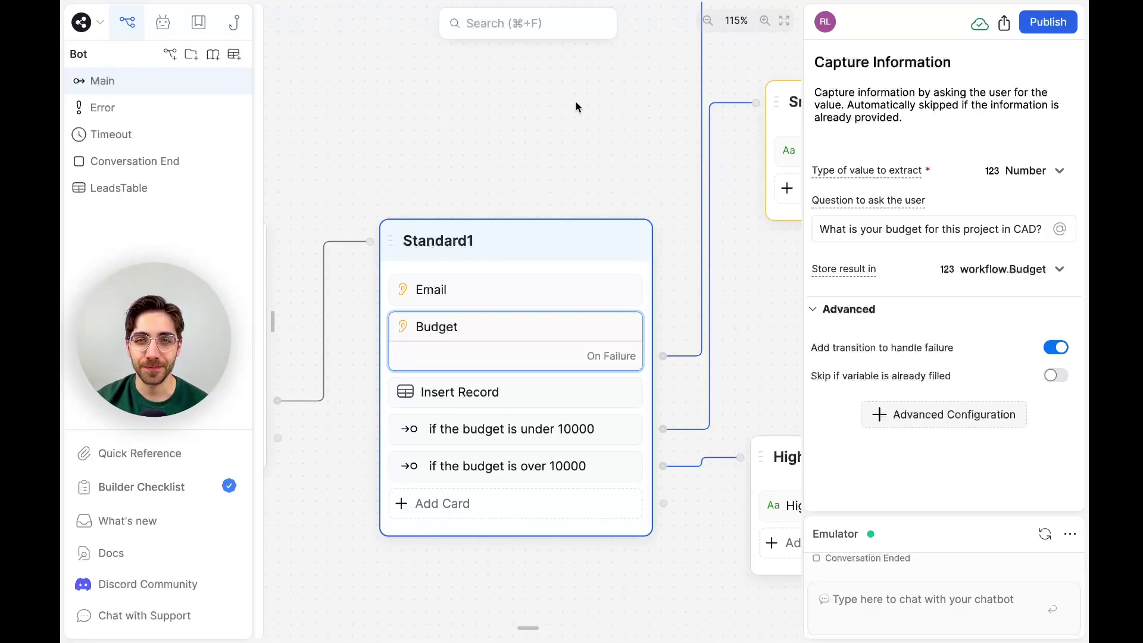
scroll(576, 102, down, 10)
scroll(576, 103, up, 3)
scroll(577, 103, down, 2)
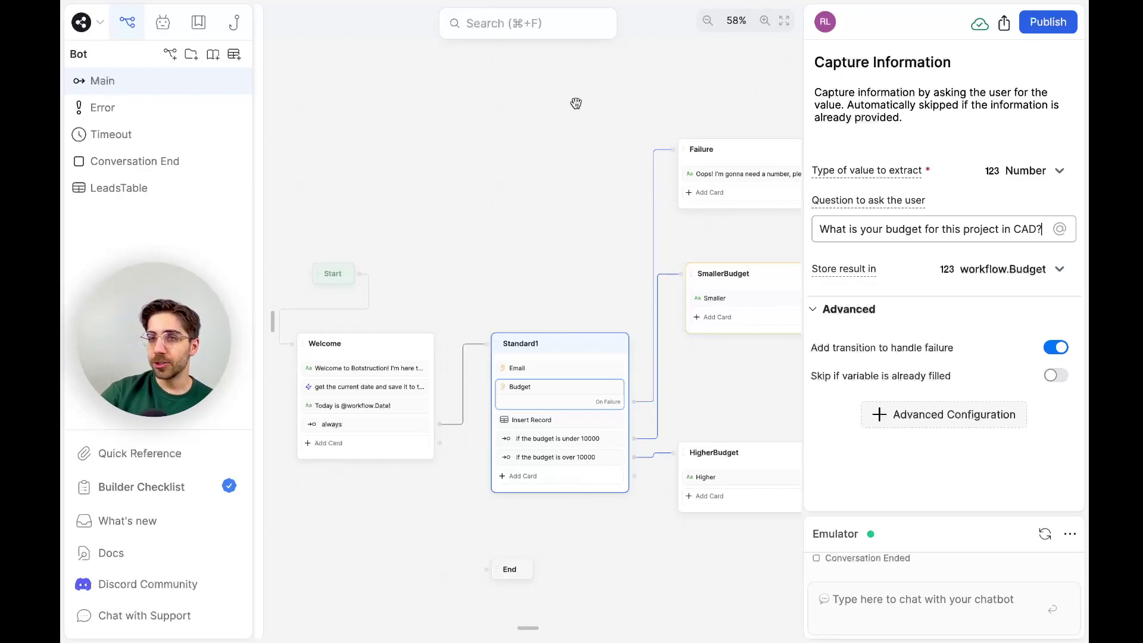
scroll(577, 103, down, 3)
scroll(577, 103, right, 6)
scroll(576, 103, up, 1)
scroll(577, 103, right, 1)
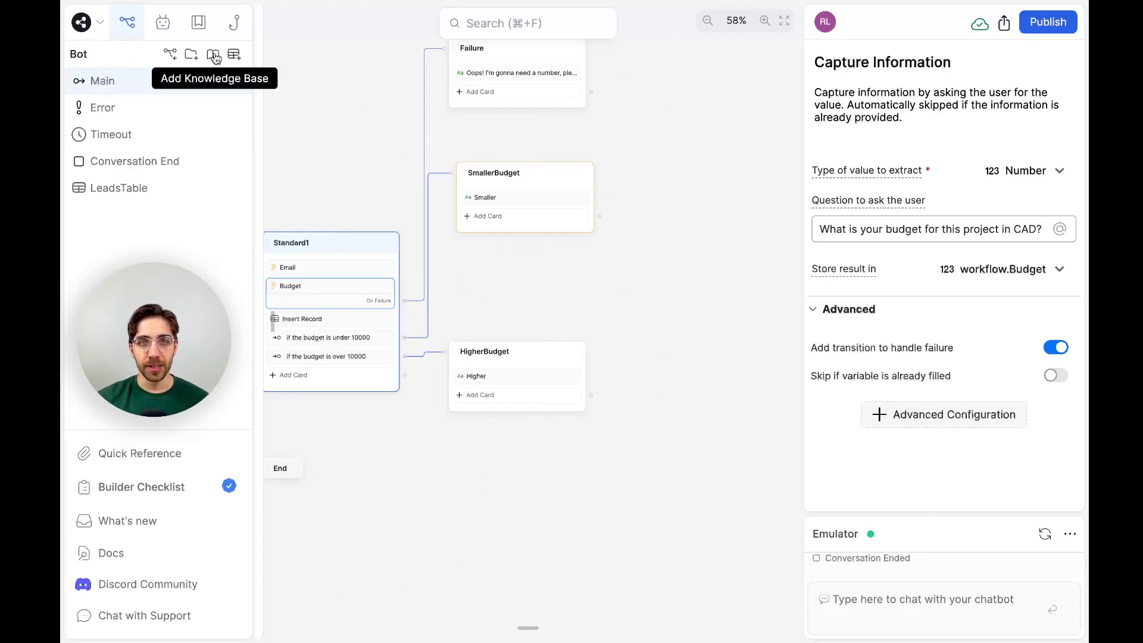
Add a knowledge base with a text document reading 'The fish is green.'.
click(215, 56)
click(355, 75)
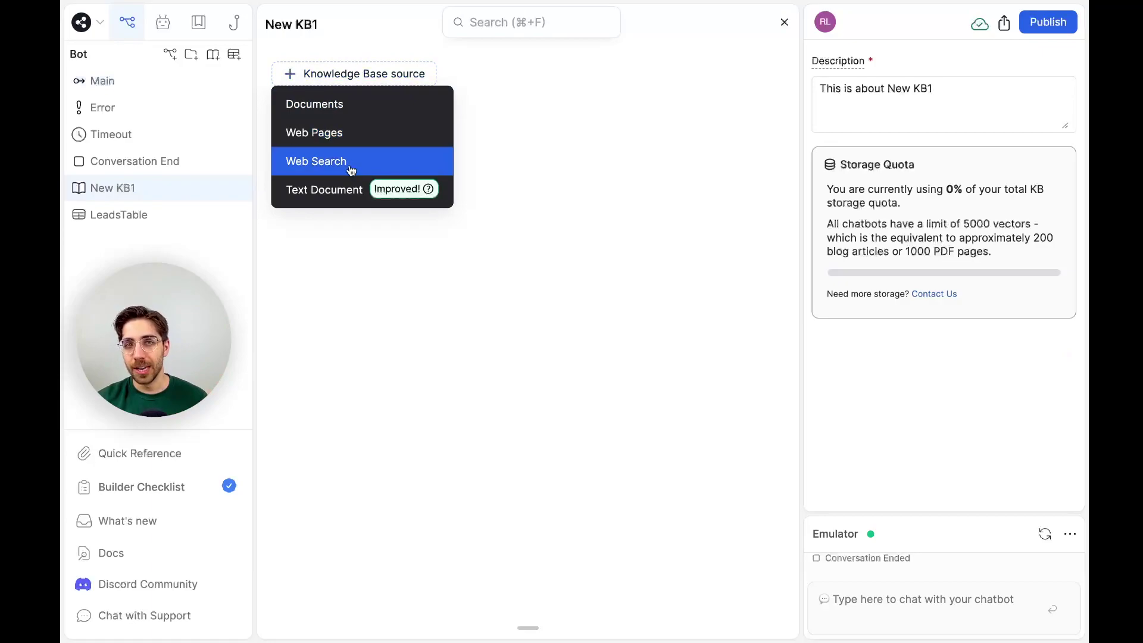
click(332, 187)
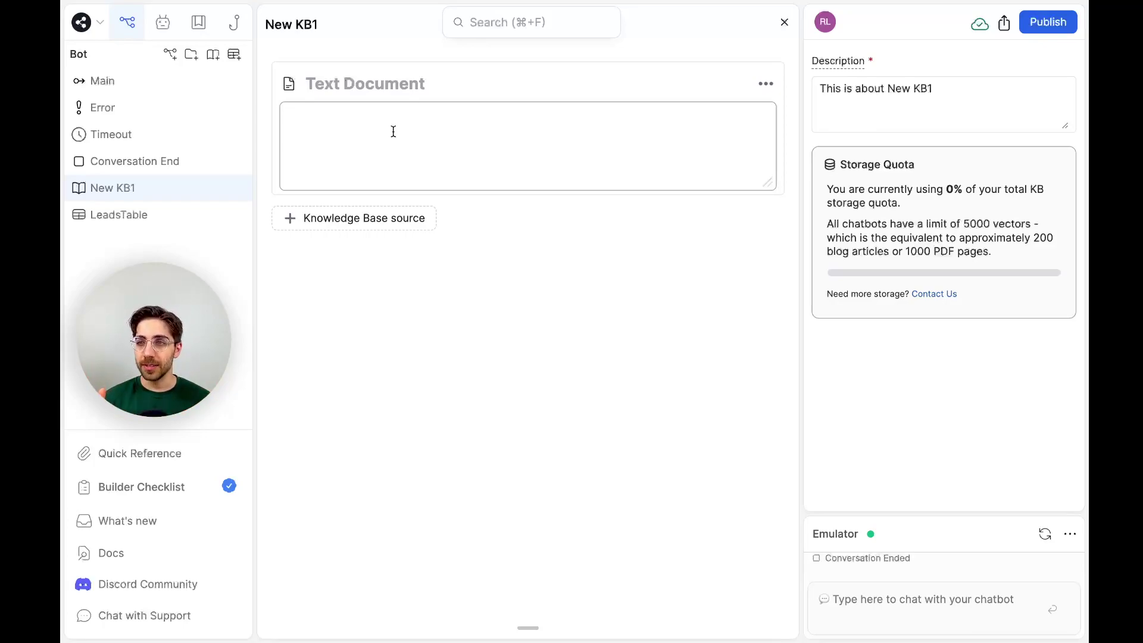
text(The fish is green.)
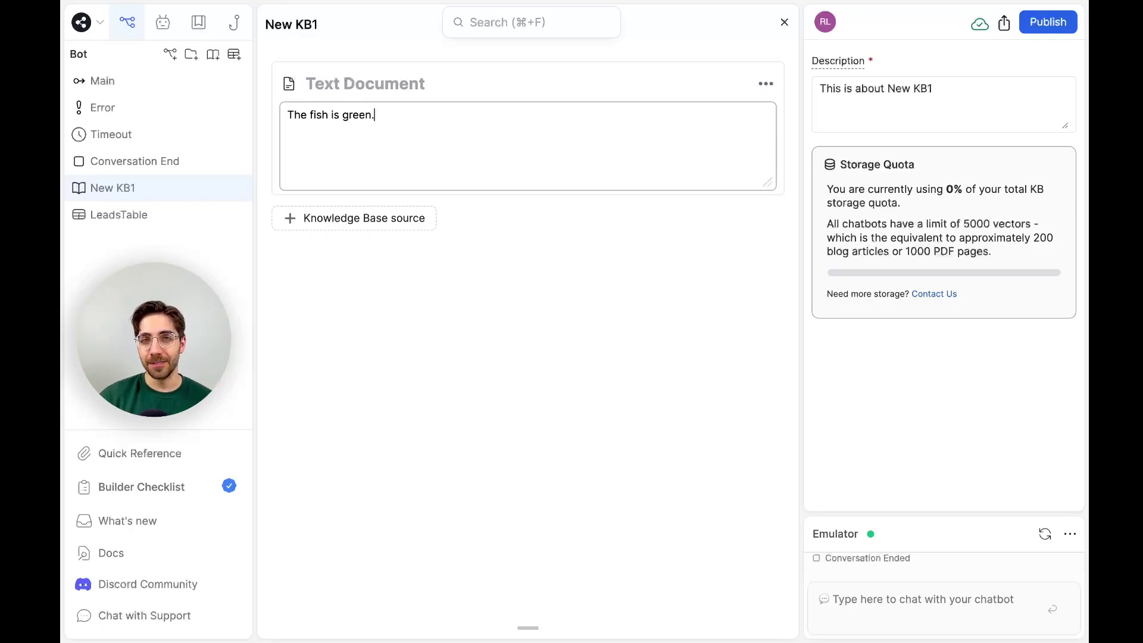
Rename both the text document and the knowledge base to 'Fish'.
click(356, 87)
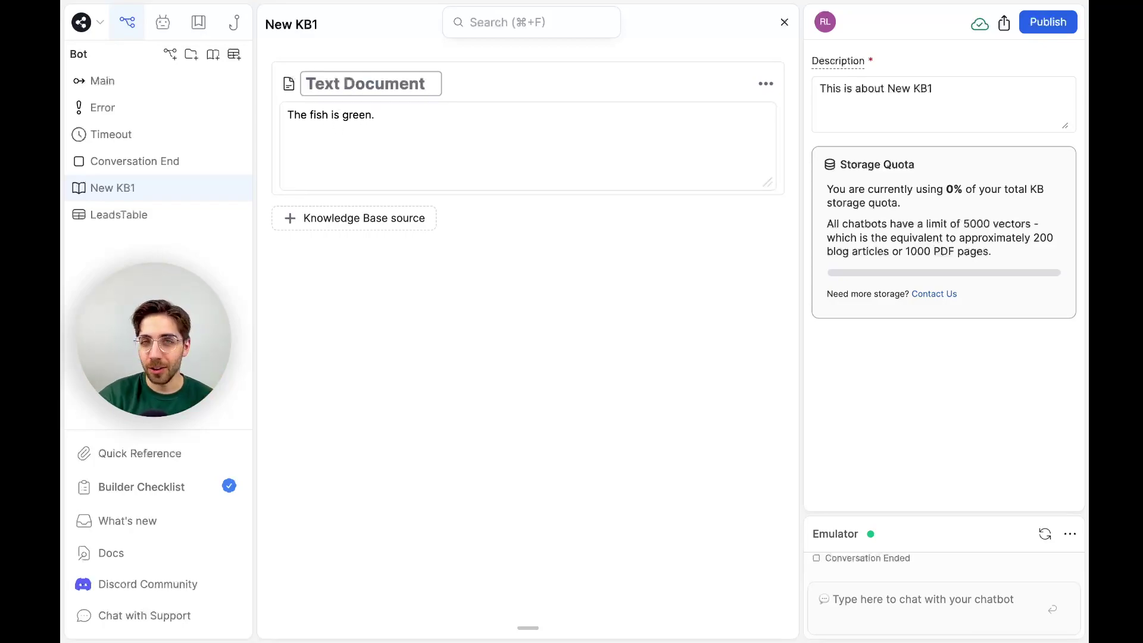
text(Fish)
double_click(297, 30)
text(Fish)
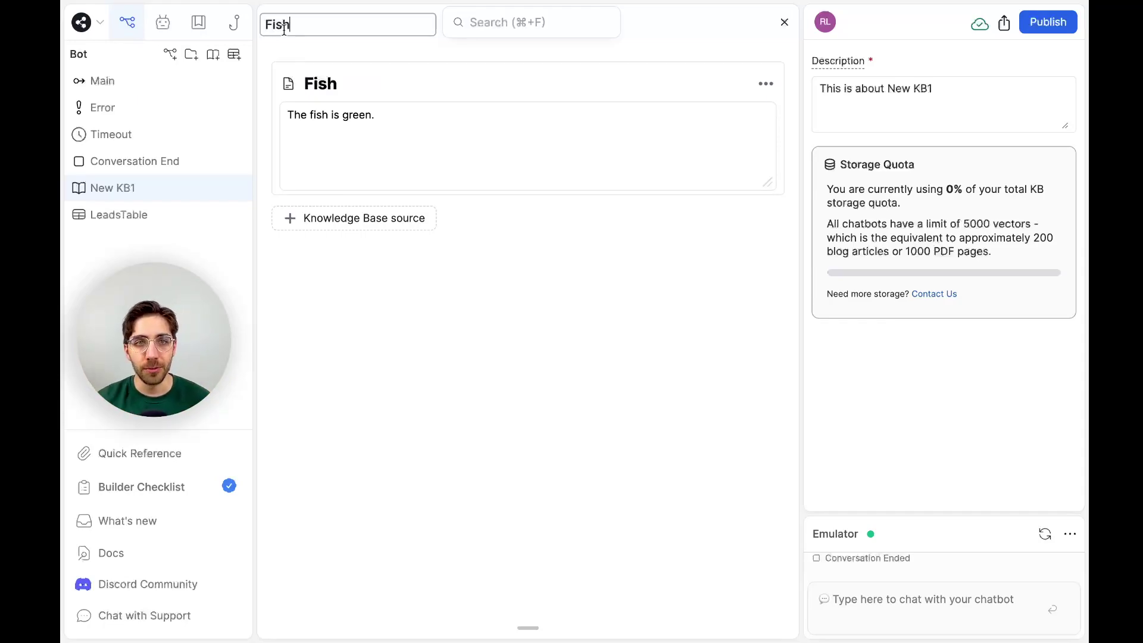
Add a Raw Input card to HigherBudget asking 'What do you want to know?'.
click(122, 82)
scroll(607, 378, right, 2)
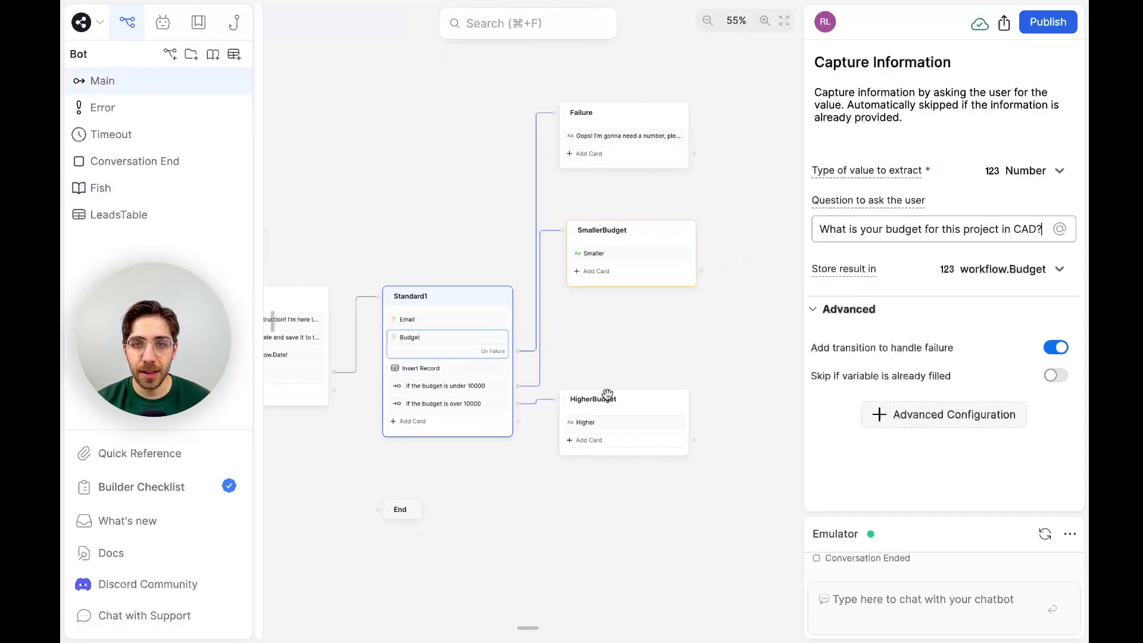
click(612, 439)
scroll(454, 315, down, 7)
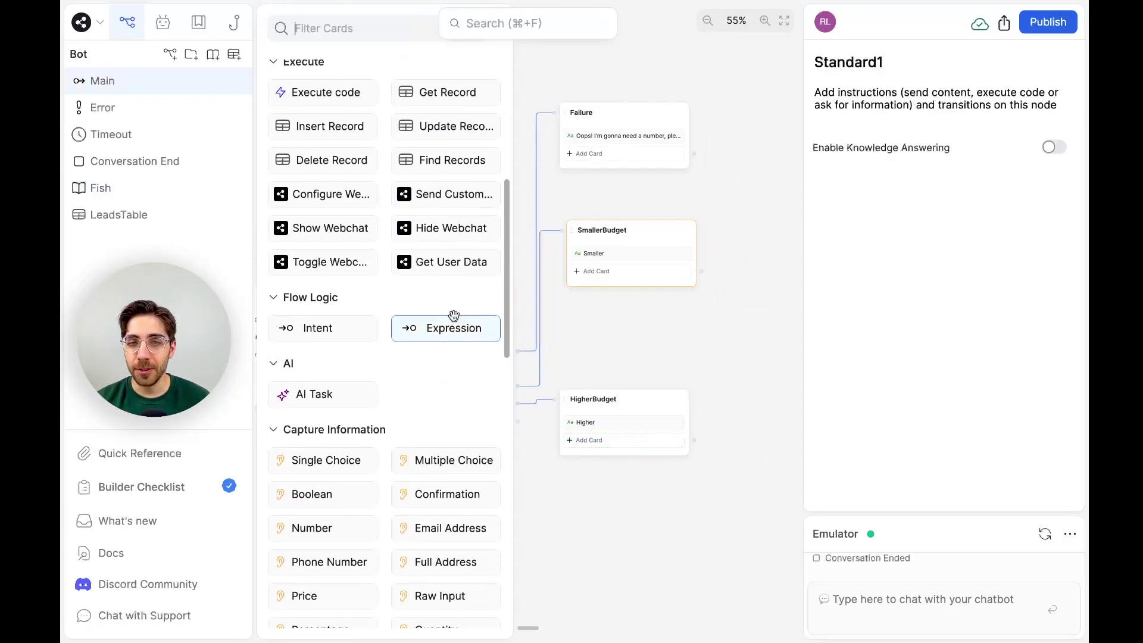
drag(416, 335, 624, 436)
click(743, 414)
click(646, 440)
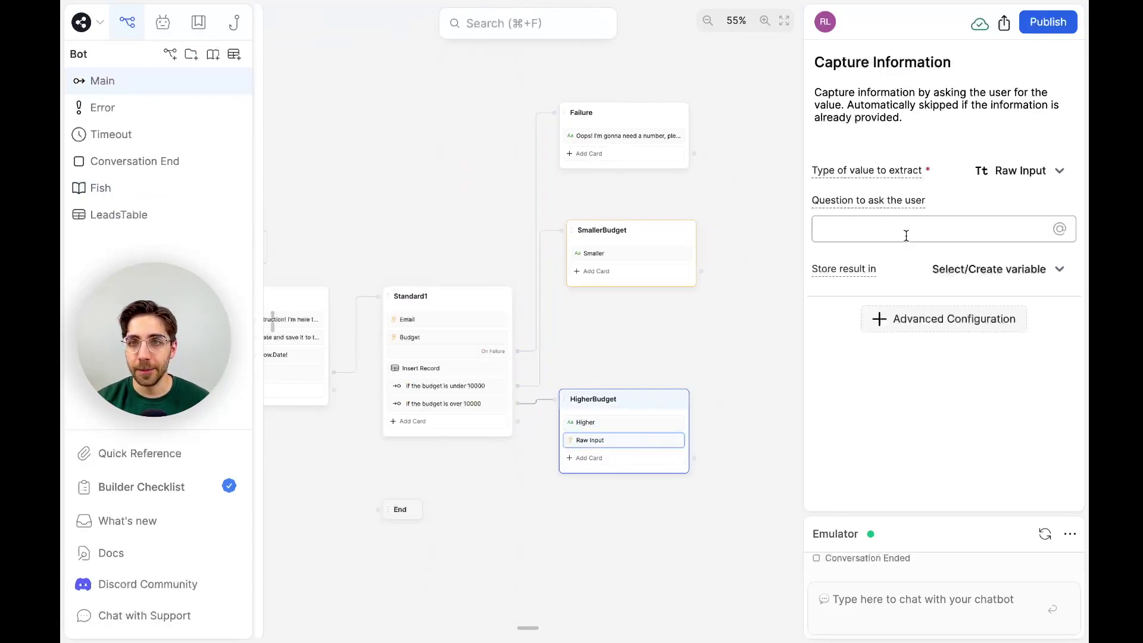
text(What do you want to know?)
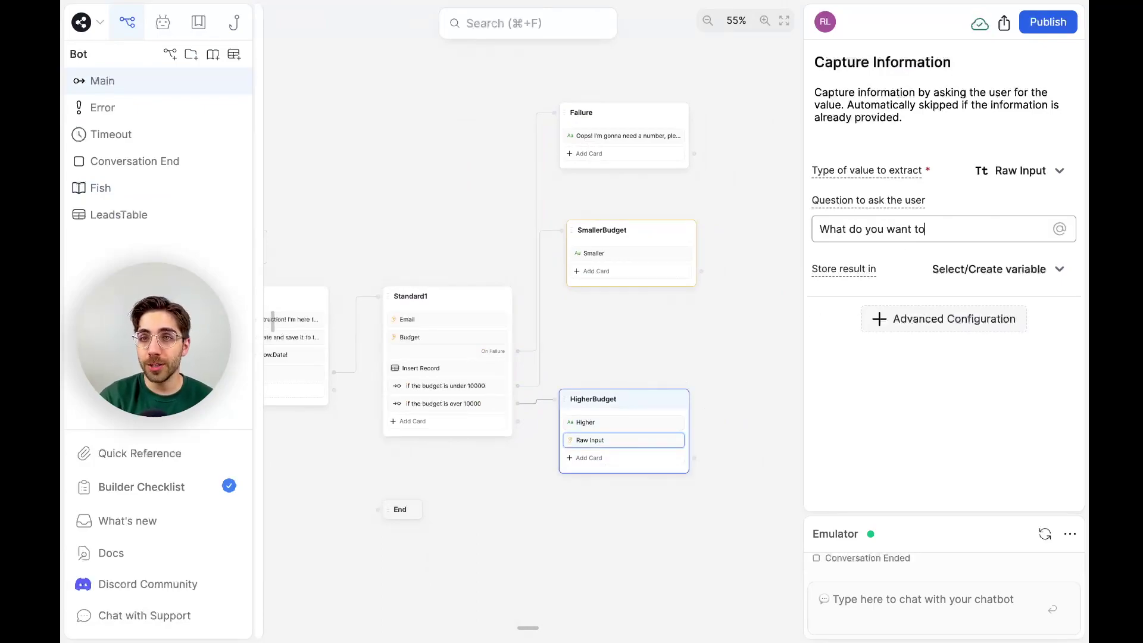
Enable Knowledge Answering on the HigherBudget node.
click(655, 402)
click(1053, 147)
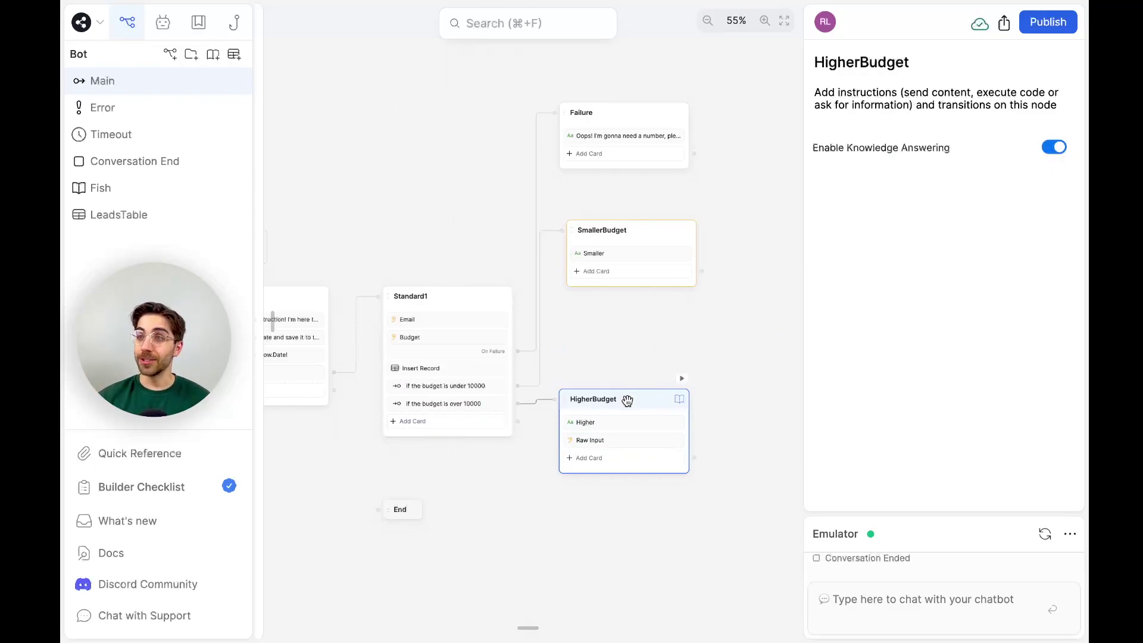
click(636, 448)
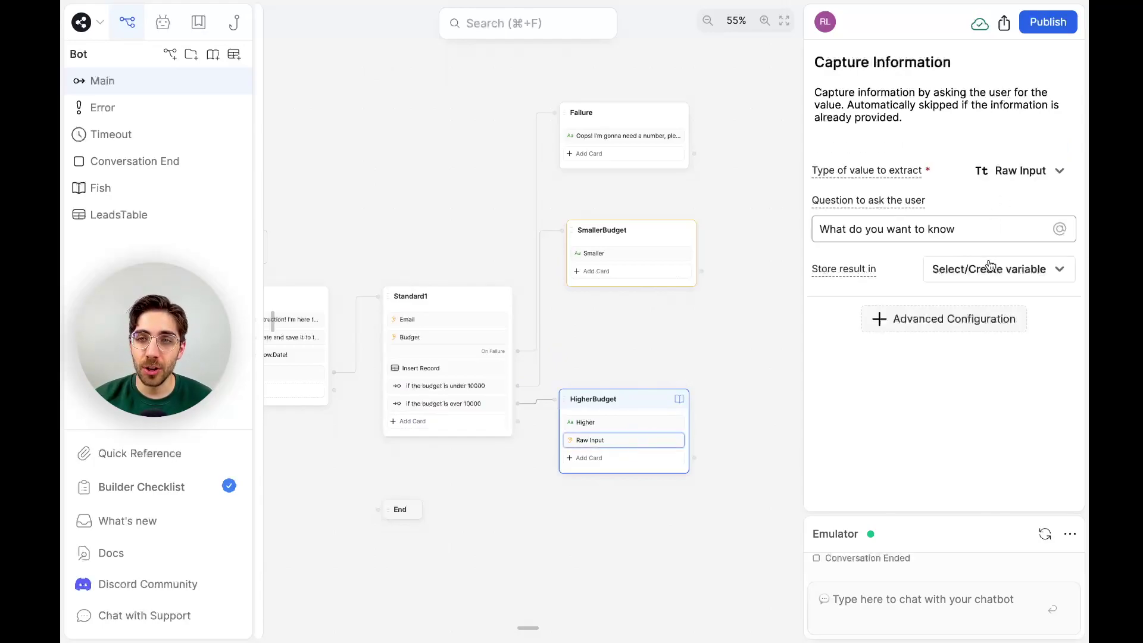
scroll(741, 333, down, 2)
scroll(741, 333, right, 2)
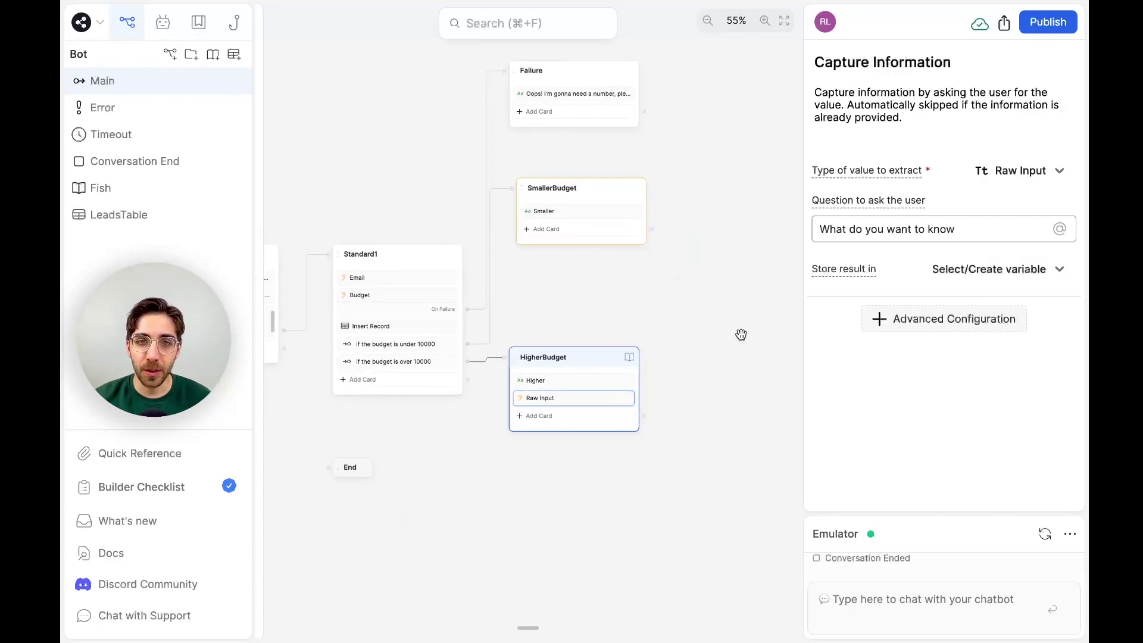
Run an emulator test with Hi, a test email, budget 99999, and 'What colour is the fish?'.
click(1046, 536)
click(949, 602)
text(Hi)
key(Return)
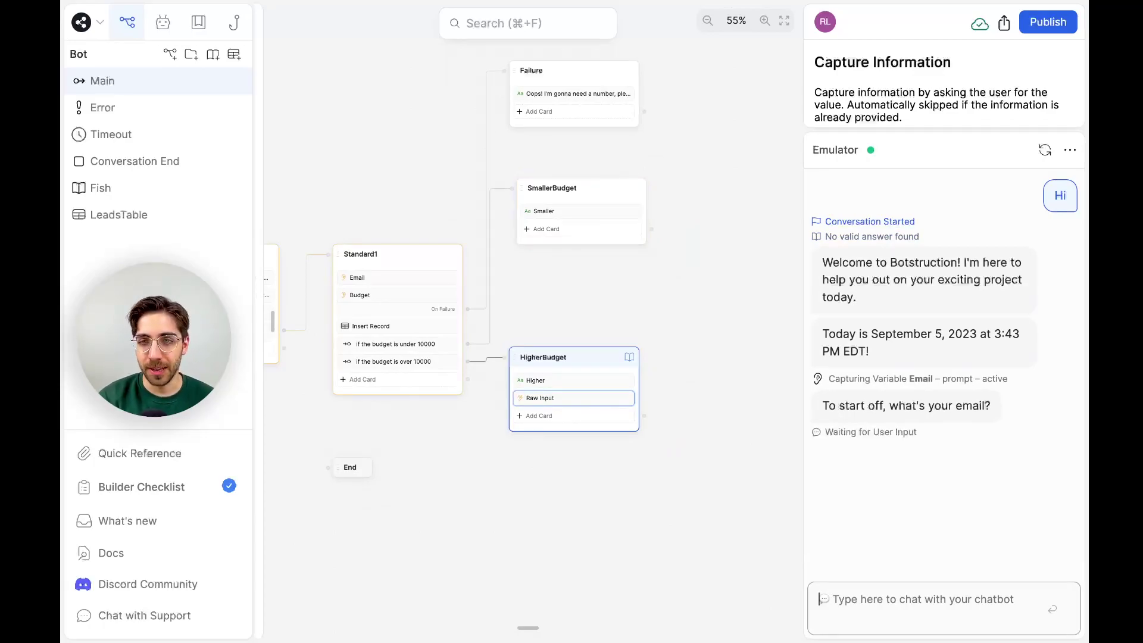
text(the@the.com)
key(Return)
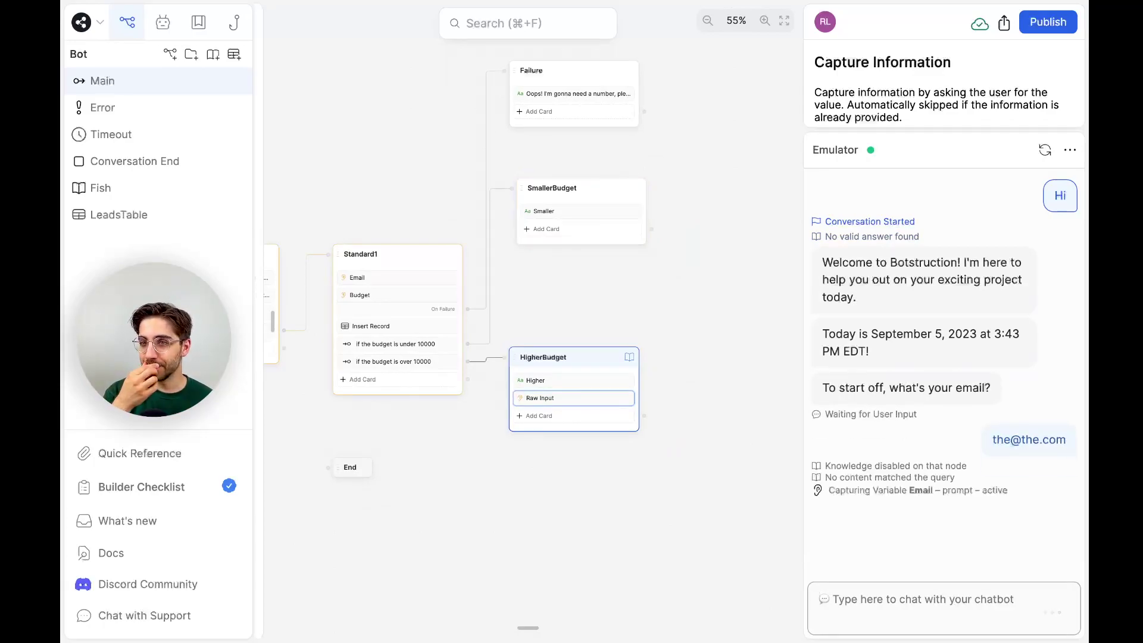
text(99999)
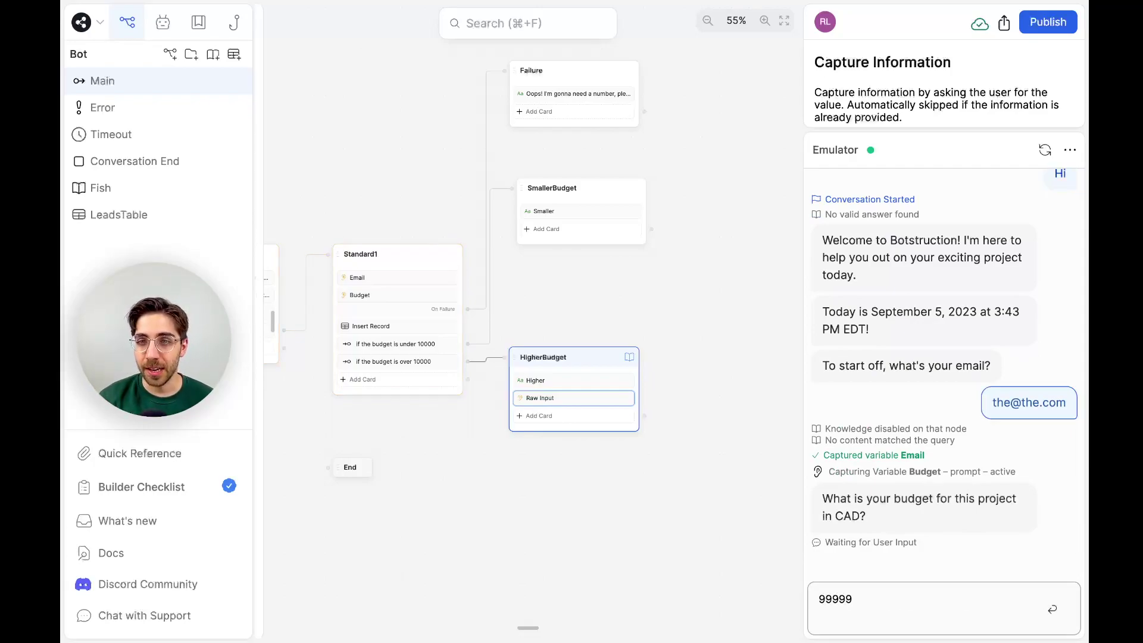
key(Return)
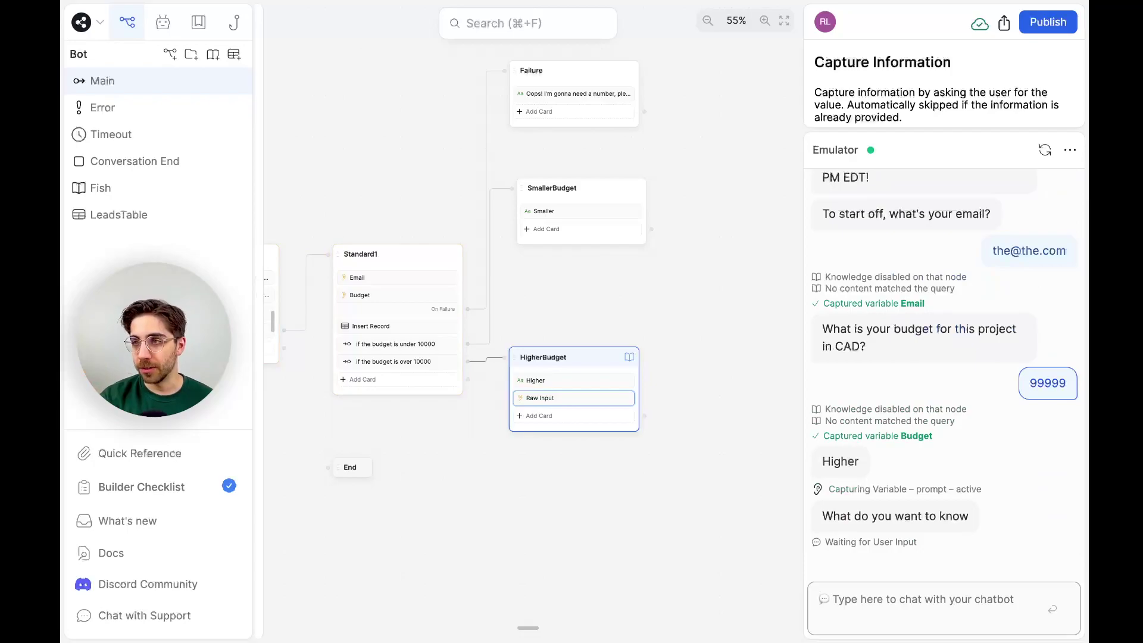
text(What colour is the fish?)
key(Return)
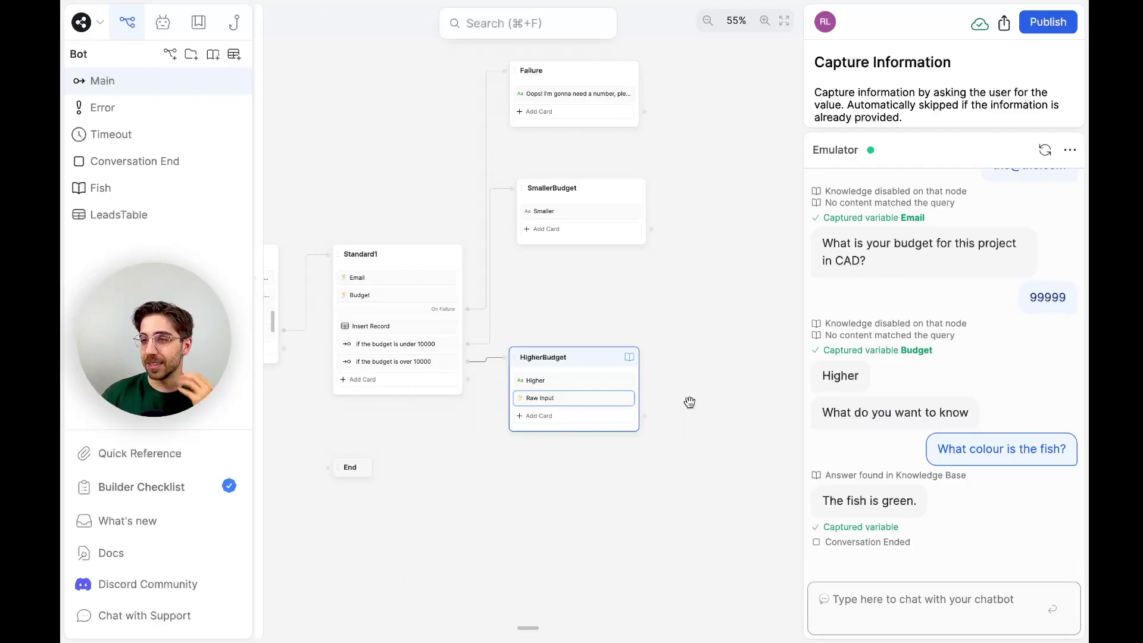
Drag an Expression transition card from Flow Logic into the HigherBudget node.
click(589, 423)
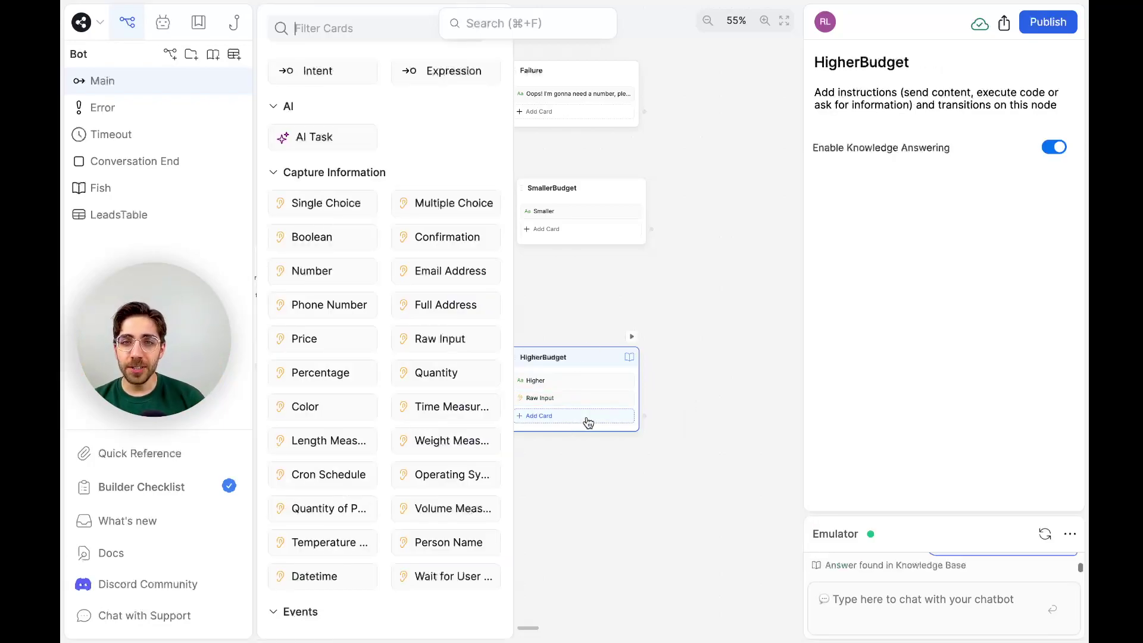
click(667, 385)
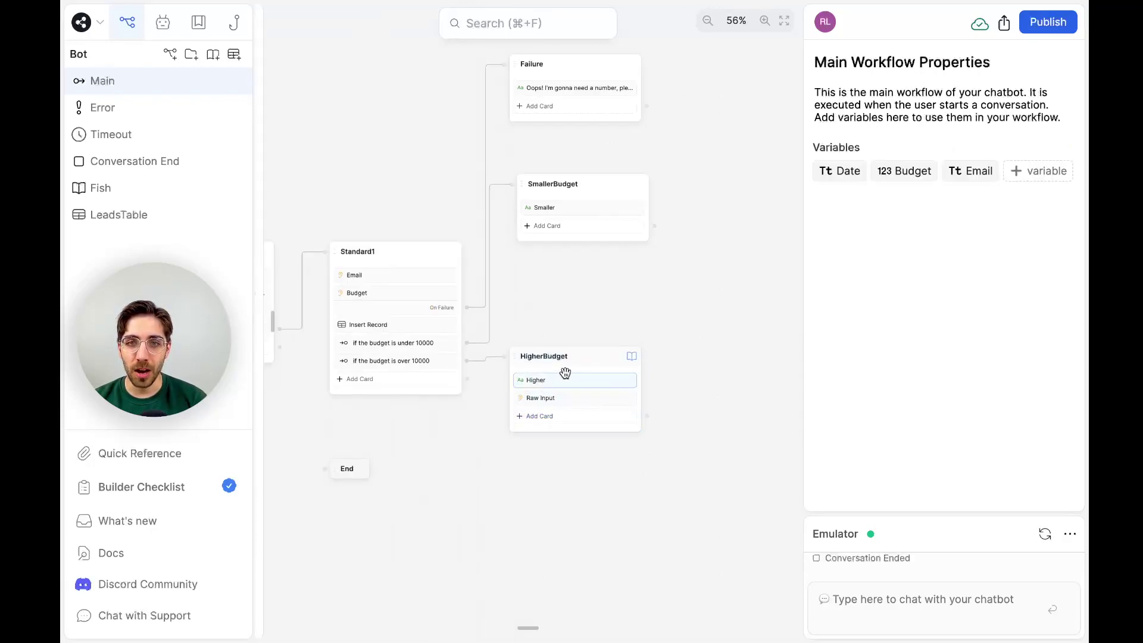
scroll(583, 320, up, 5)
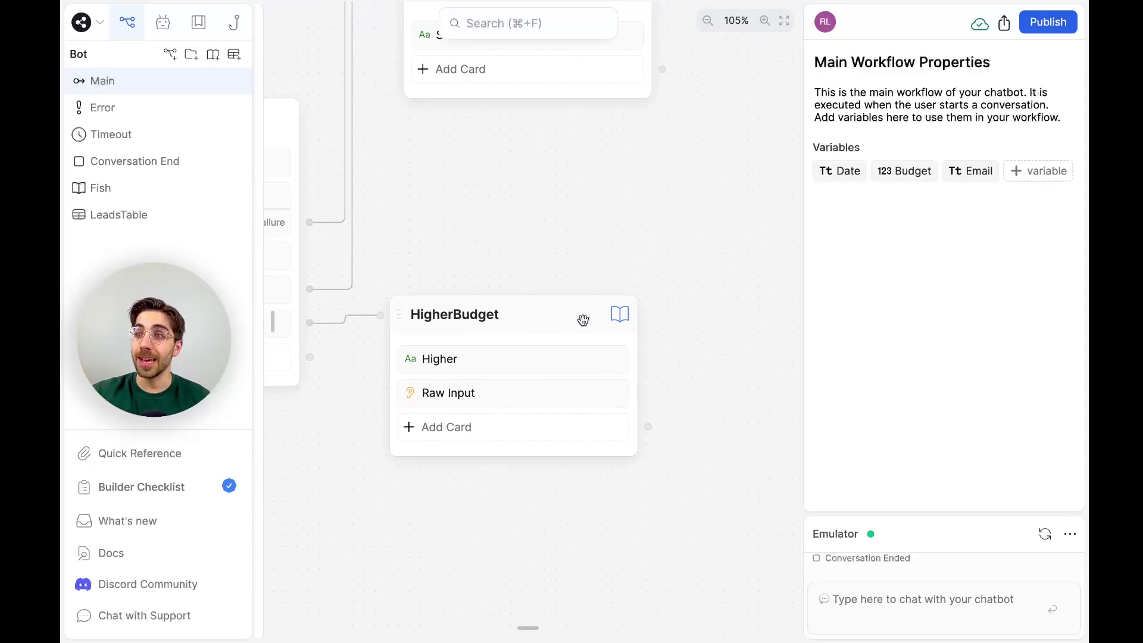
scroll(583, 320, right, 1)
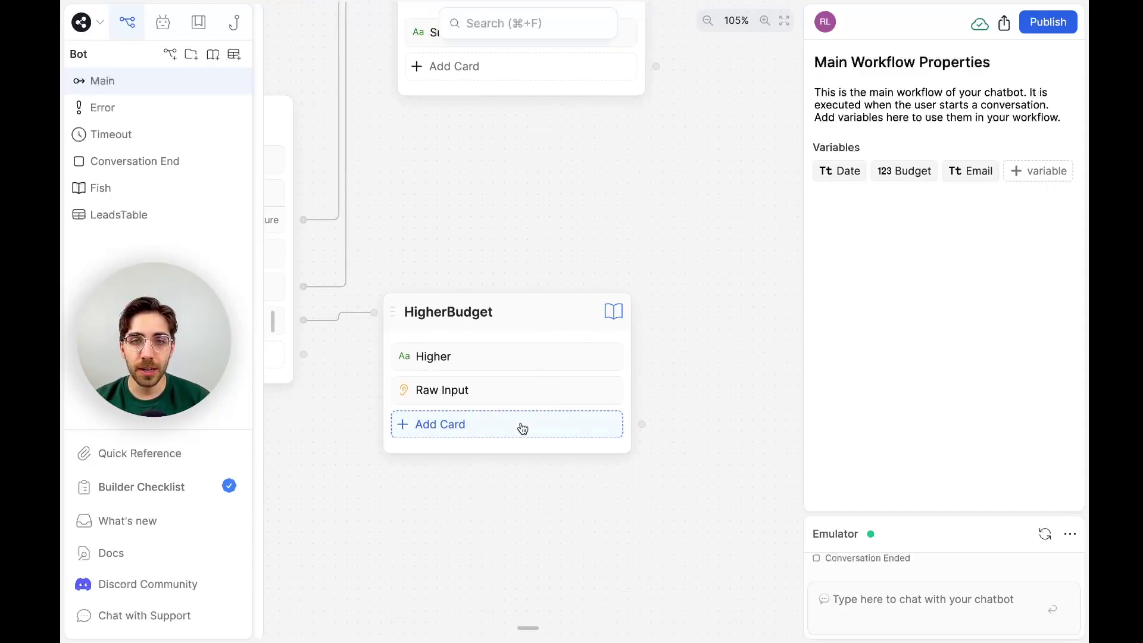
click(523, 427)
scroll(388, 264, up, 6)
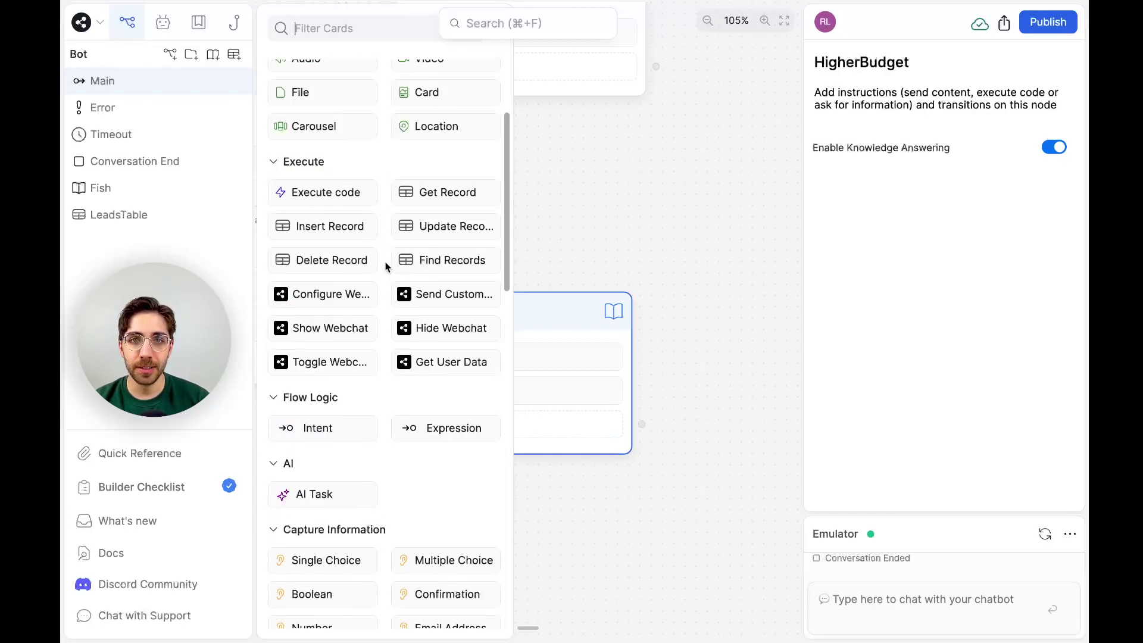
drag(443, 424, 476, 426)
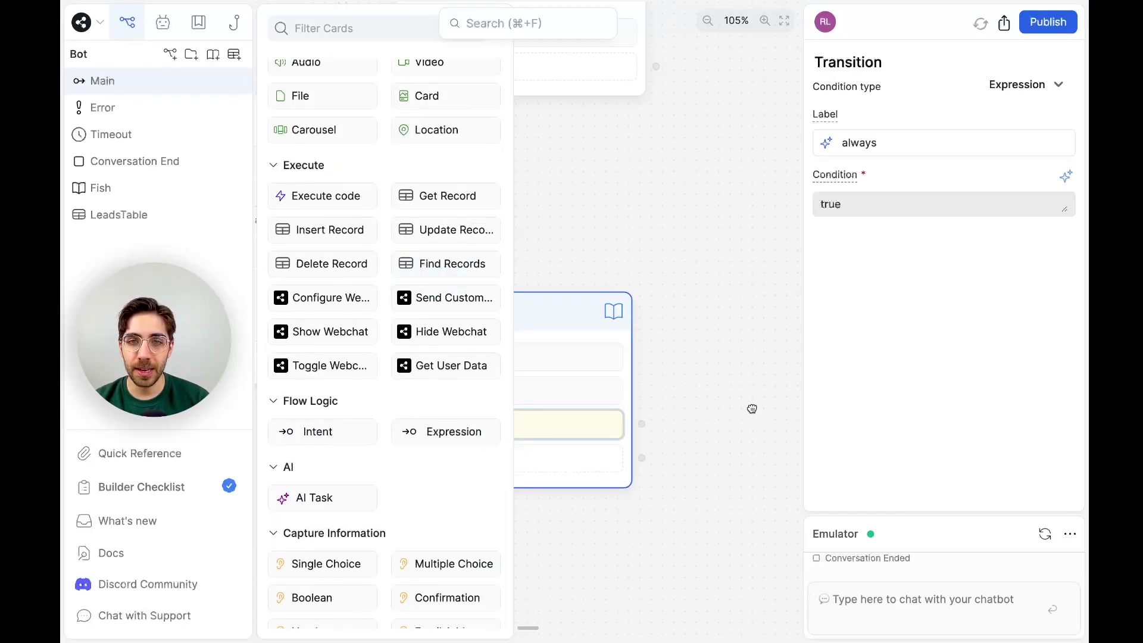
click(752, 407)
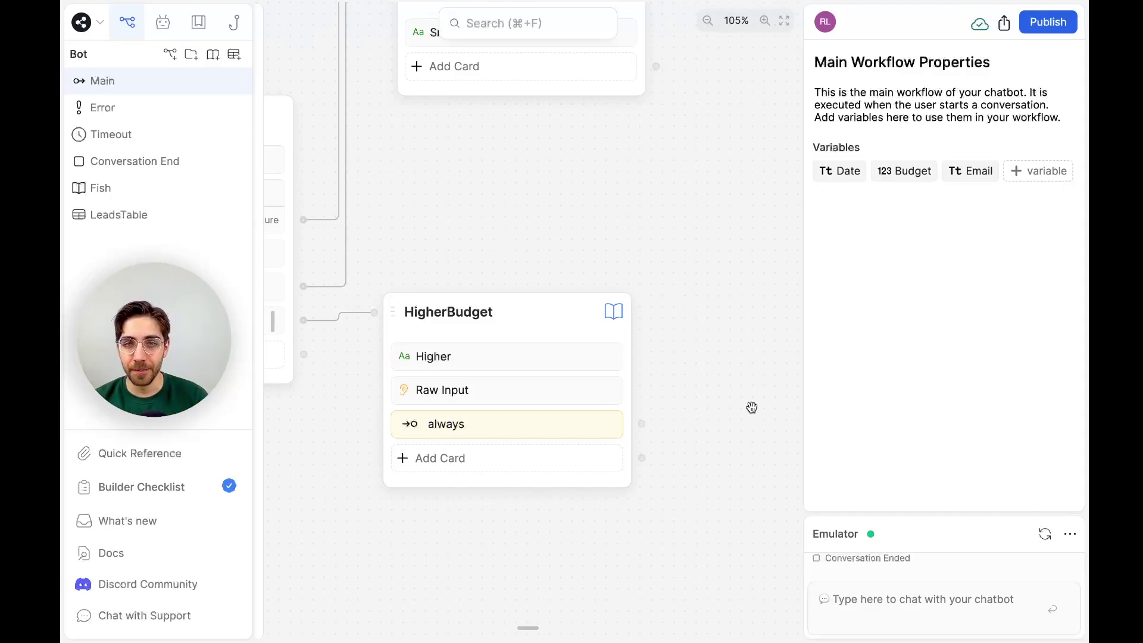
Copy the turn.KnowledgeAgent?.answer?.length snippet from the Quick Reference.
click(163, 455)
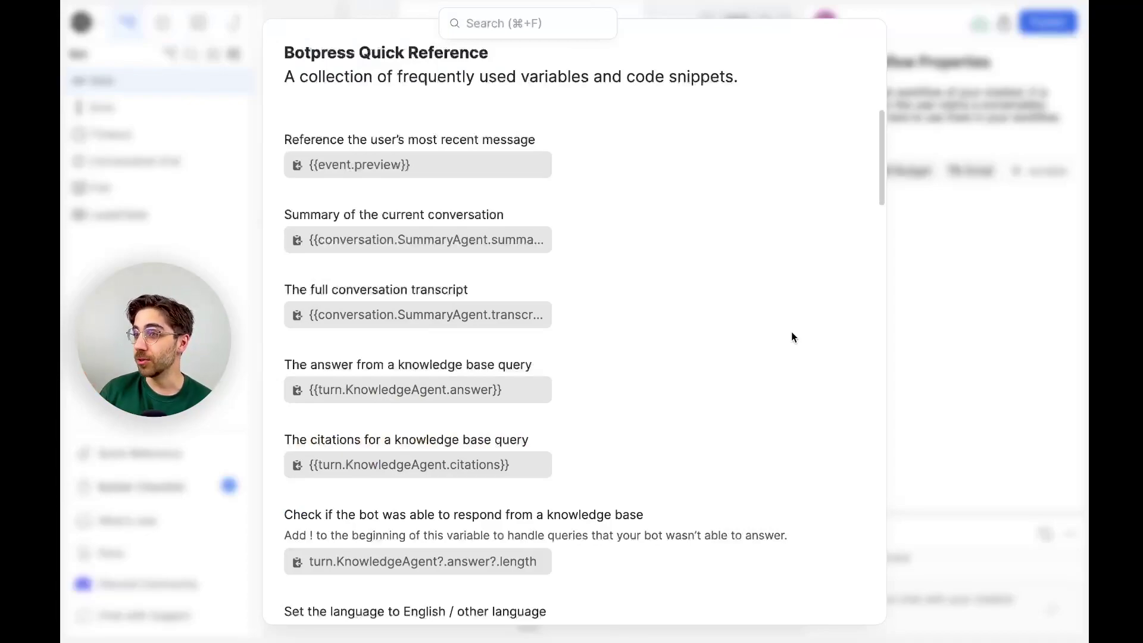
scroll(643, 340, down, 3)
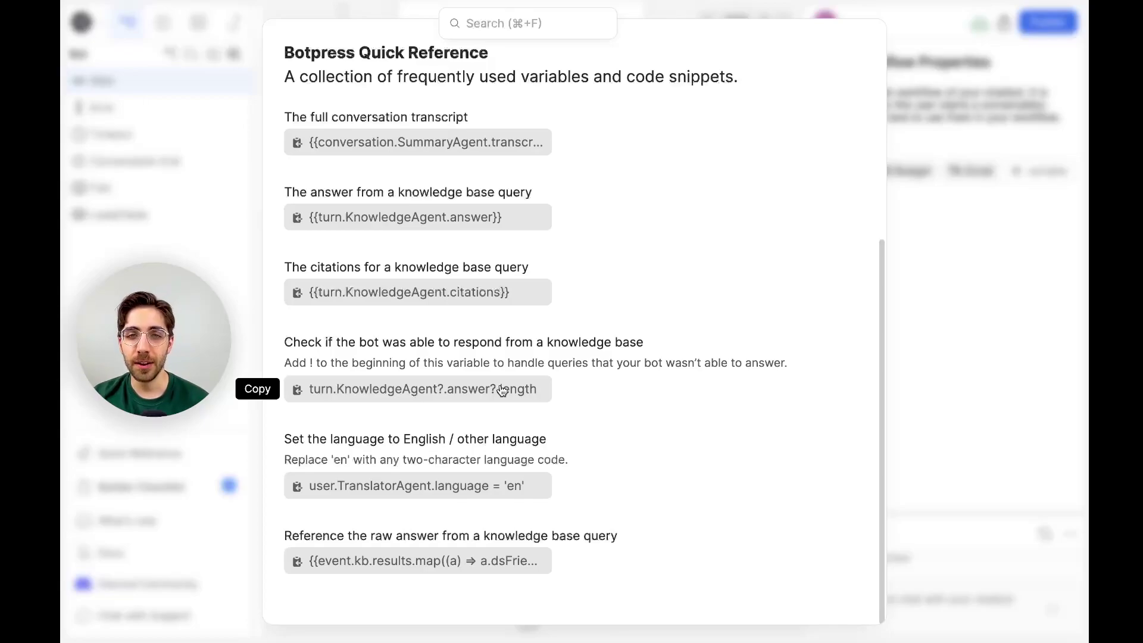
click(502, 391)
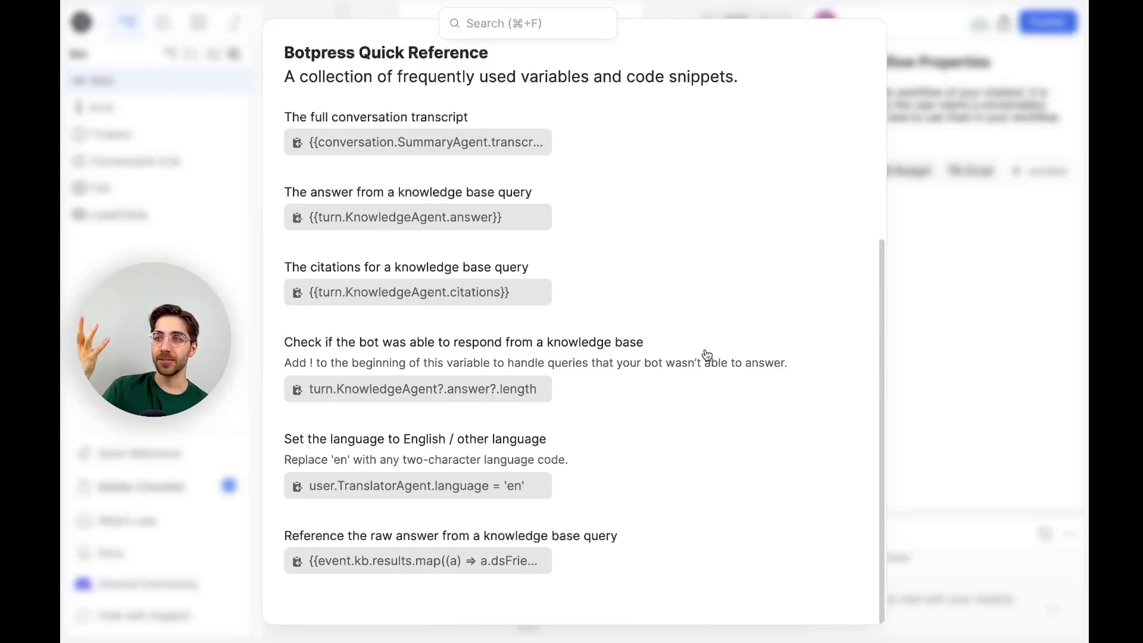
Change the transition condition from true to !turn.KnowledgeAgent?.answer?.length.
click(914, 329)
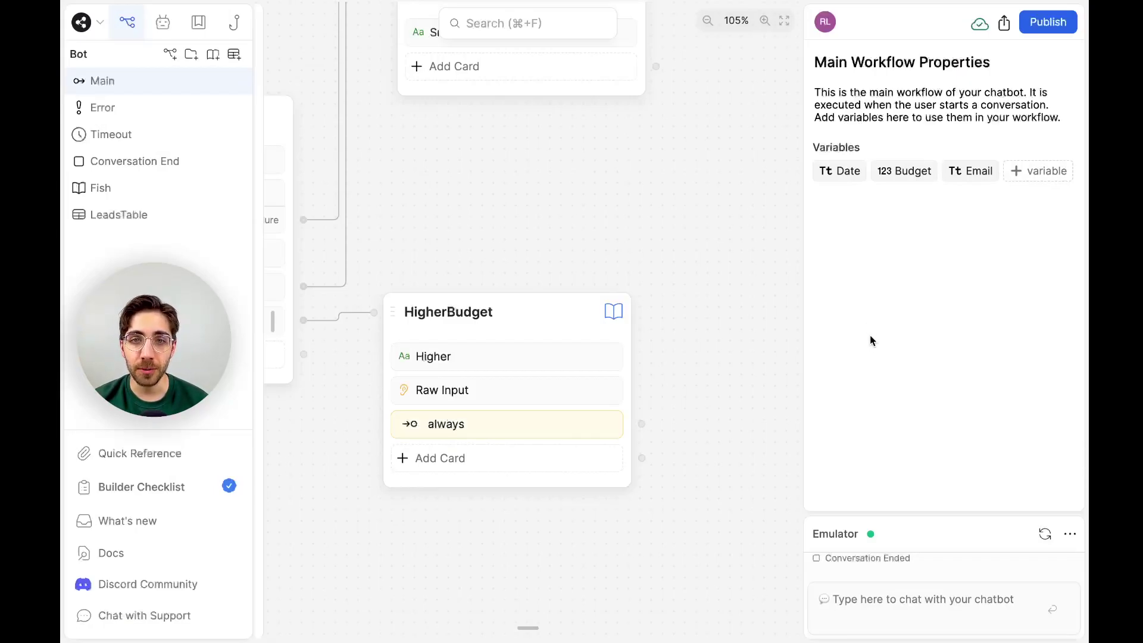
click(585, 423)
click(992, 196)
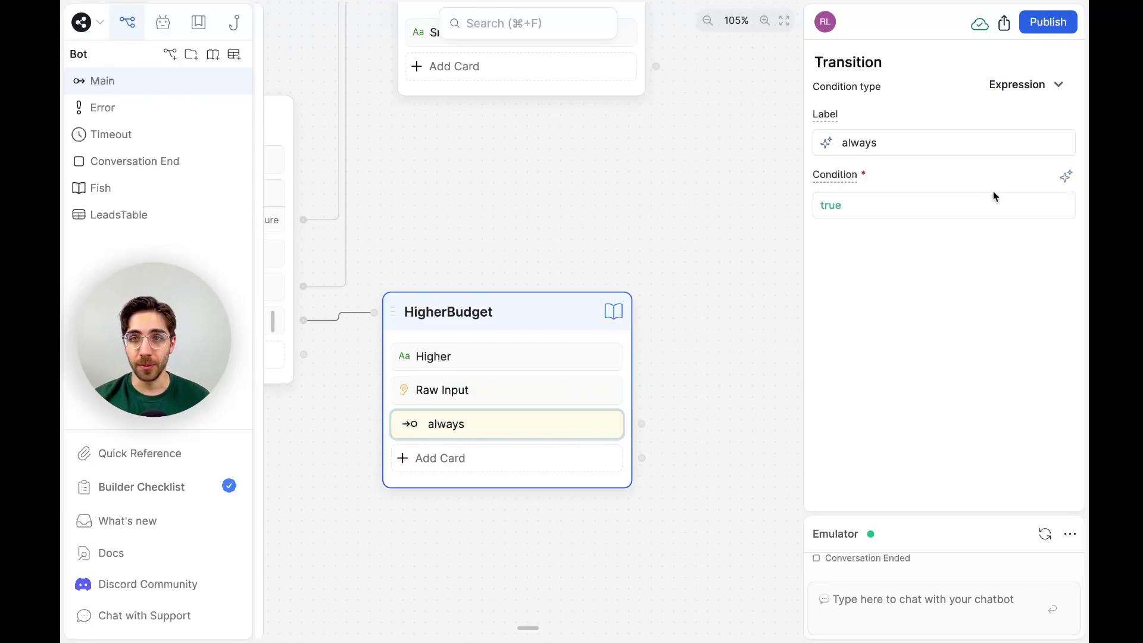
text(!)
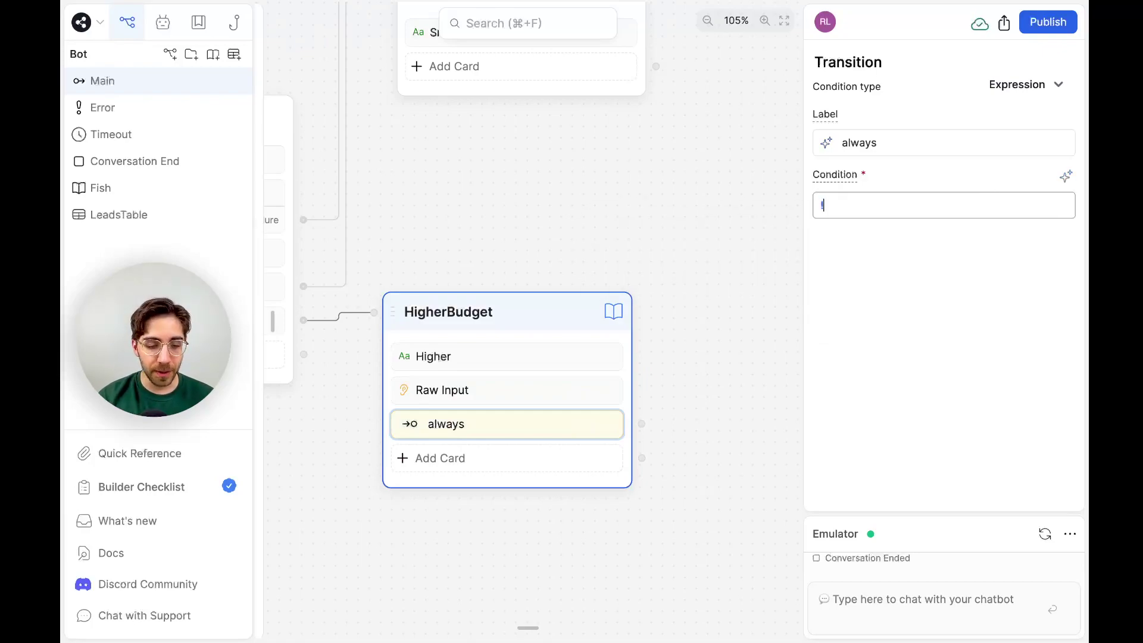
key(ctrl+v)
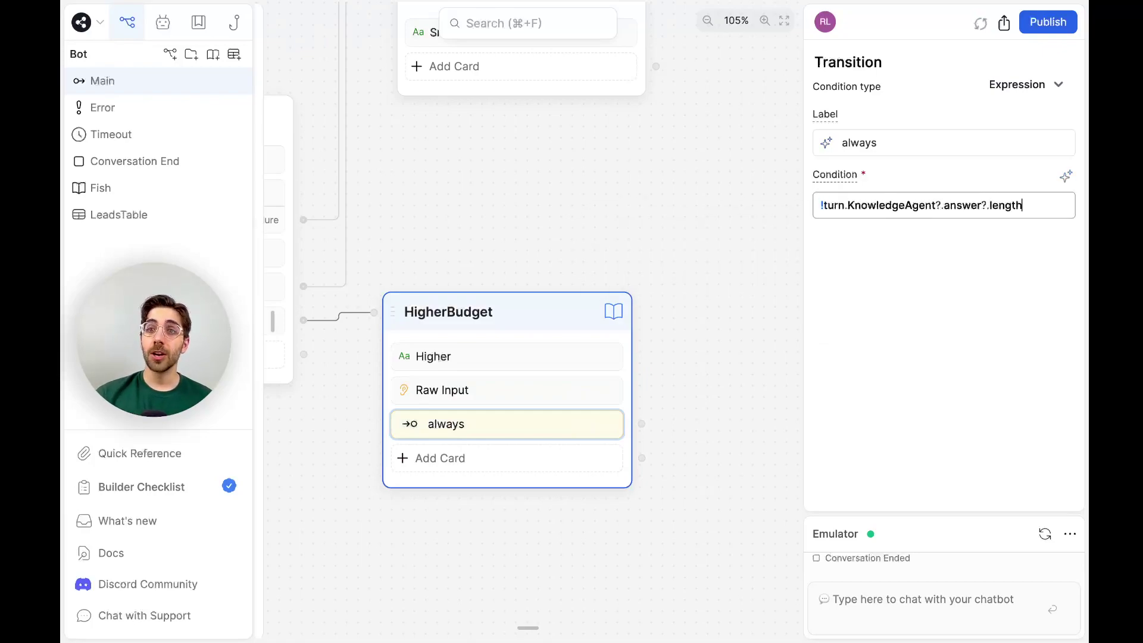
click(668, 406)
Connect the transition to a new Standard2 node.
drag(668, 406, 580, 214)
click(610, 227)
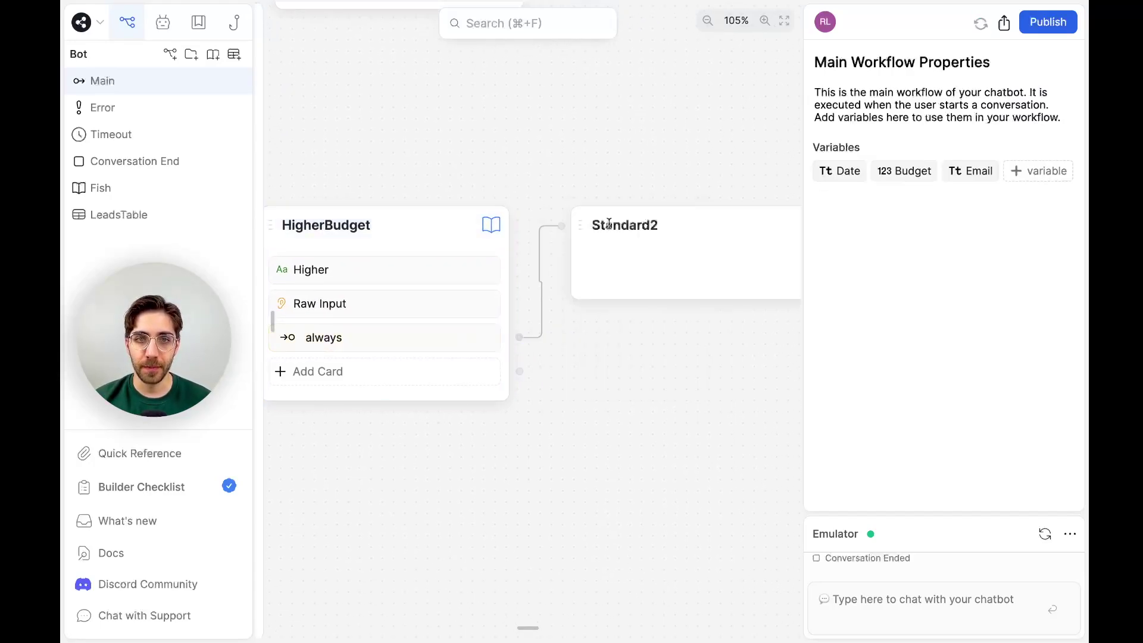
drag(651, 462, 701, 467)
click(747, 218)
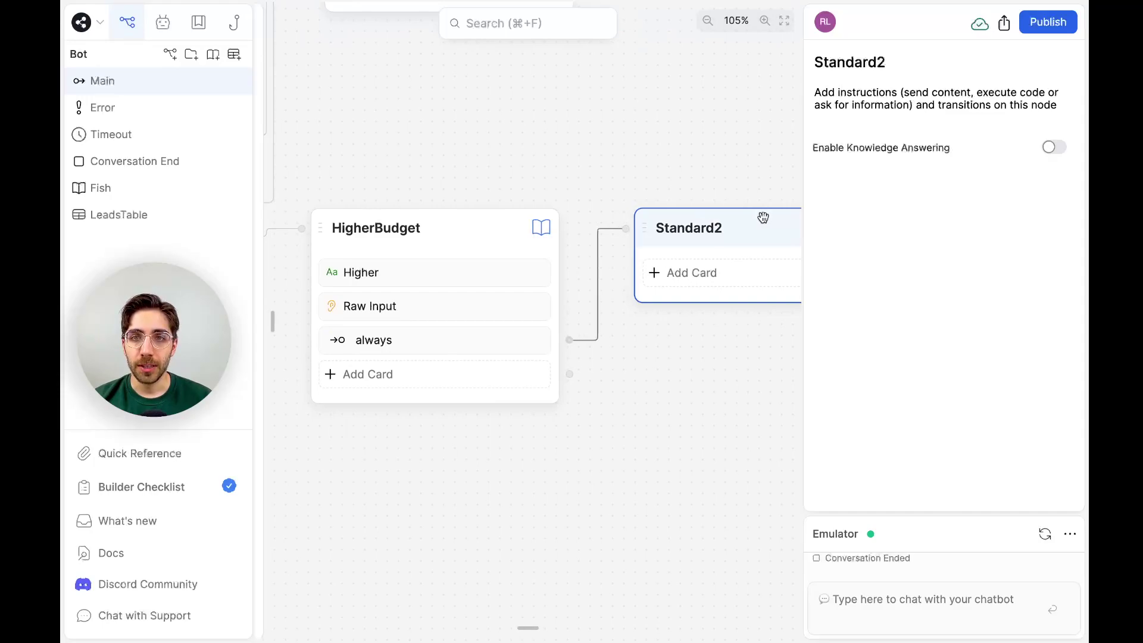
scroll(690, 390, down, 3)
click(688, 393)
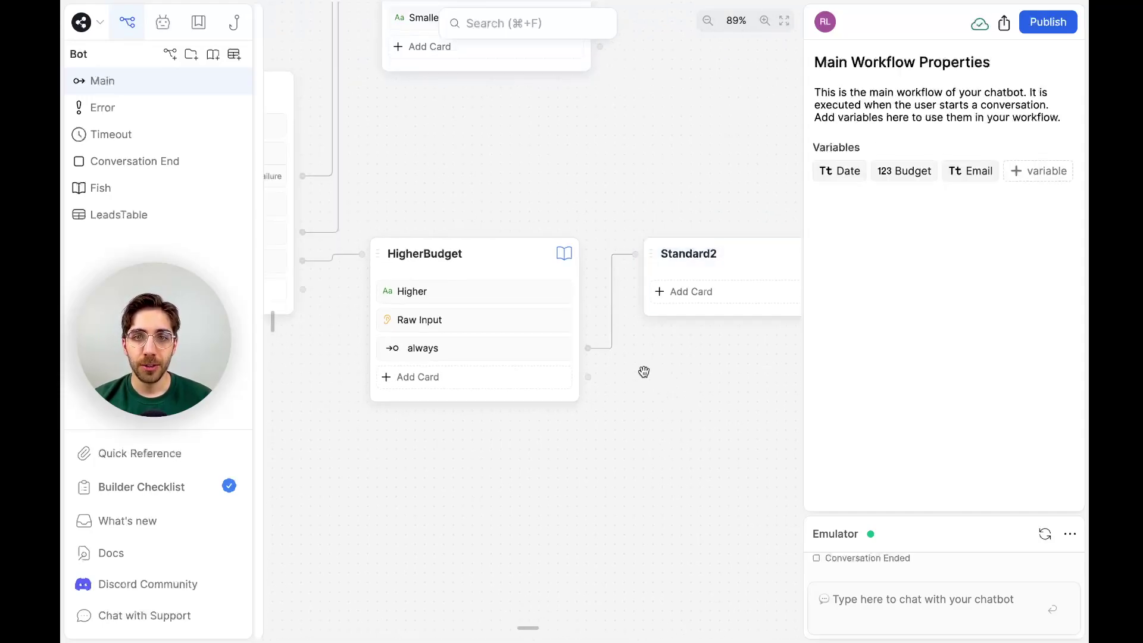
drag(643, 370, 594, 358)
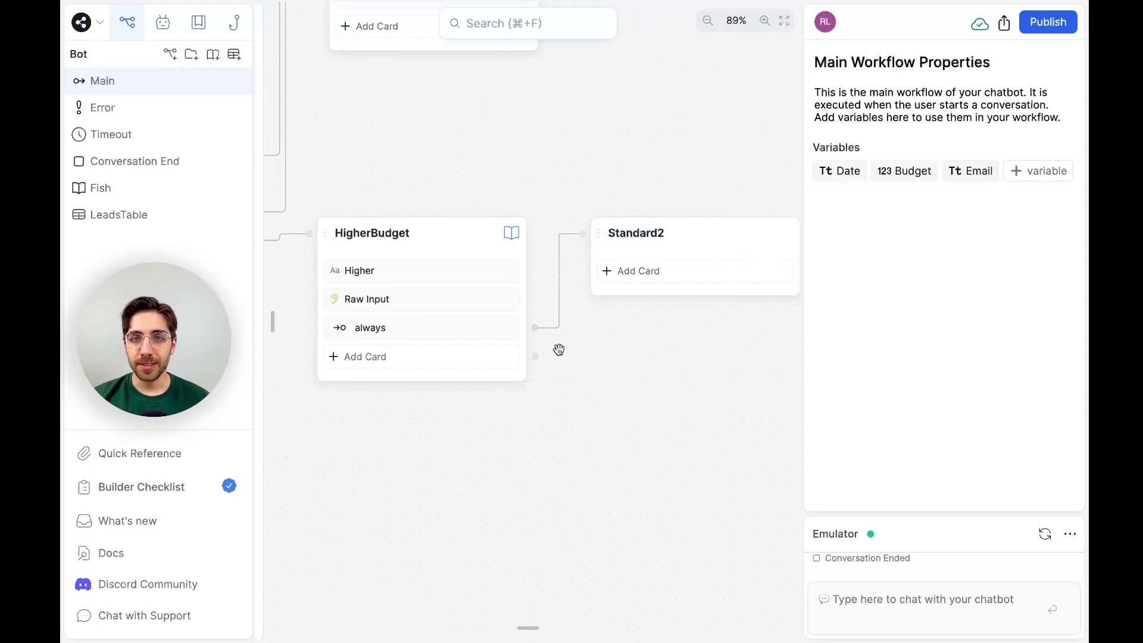
Label the transition 'bot can't answer from KB'.
click(484, 326)
double_click(873, 145)
text(bot can't answer )
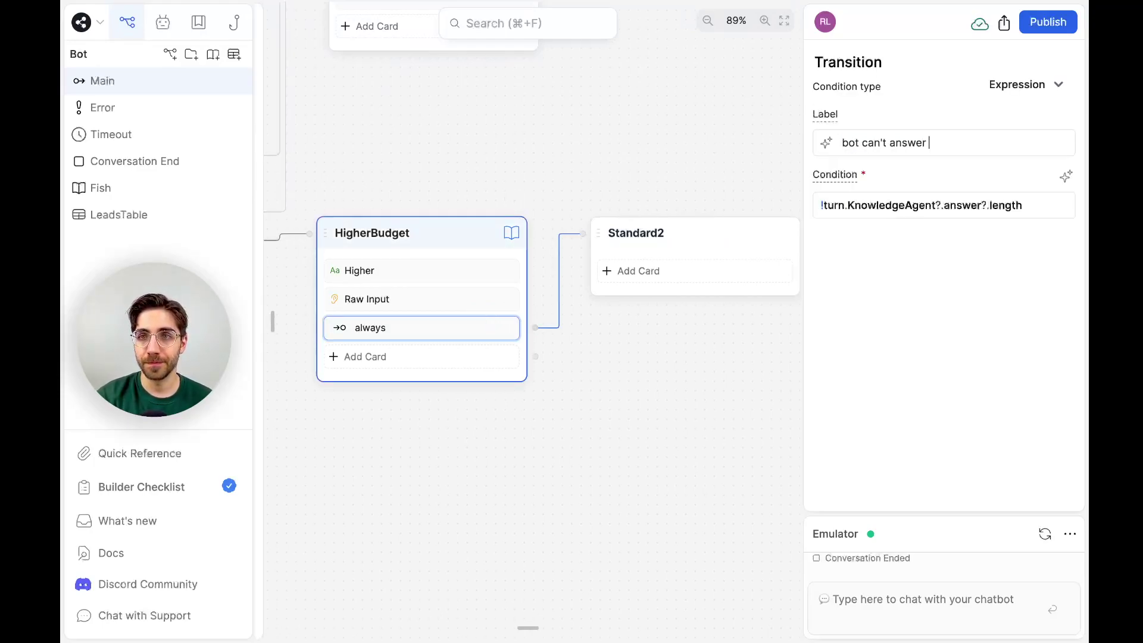
text(from KB)
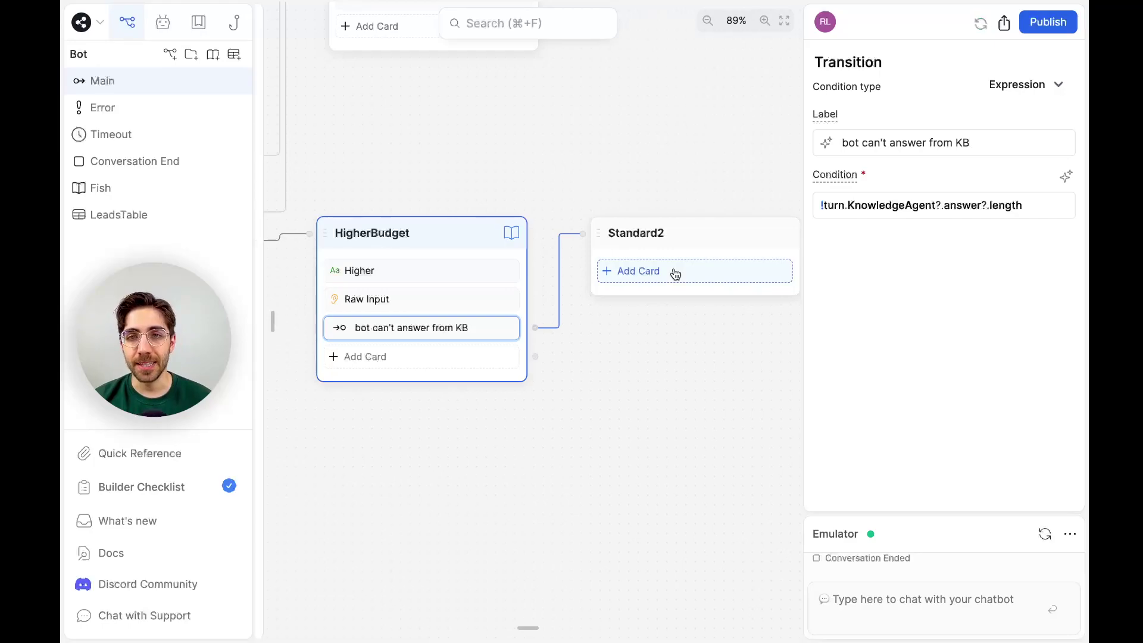
click(675, 273)
click(692, 328)
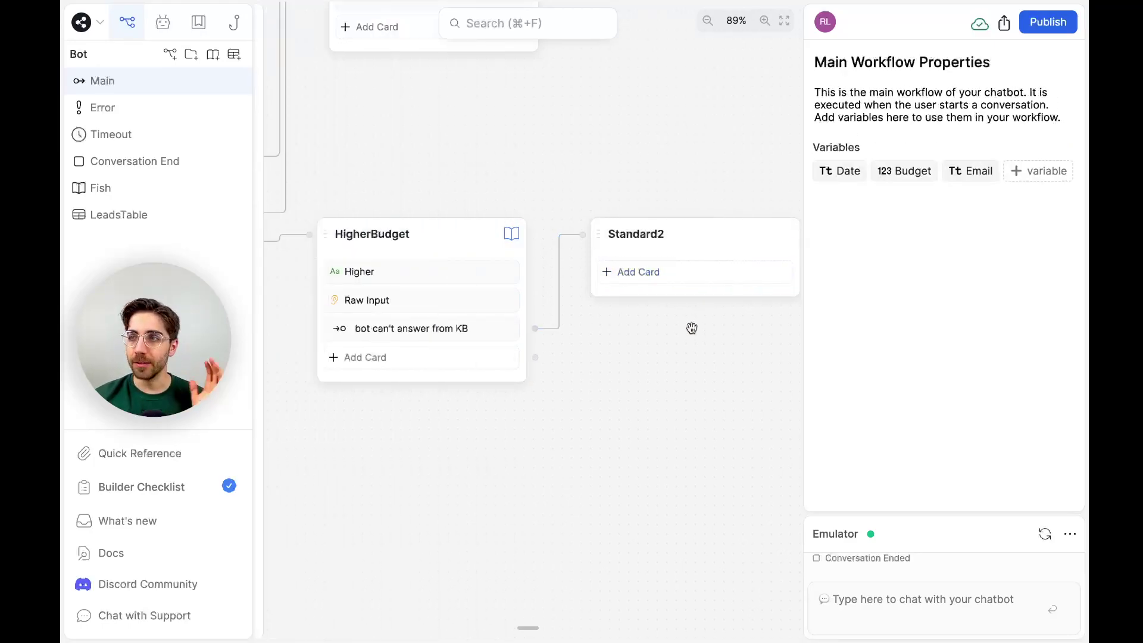
Add an AI Task to Standard2 instructed to answer the user input and store it in Answer.
click(717, 266)
scroll(322, 385, down, 2)
drag(322, 387, 776, 266)
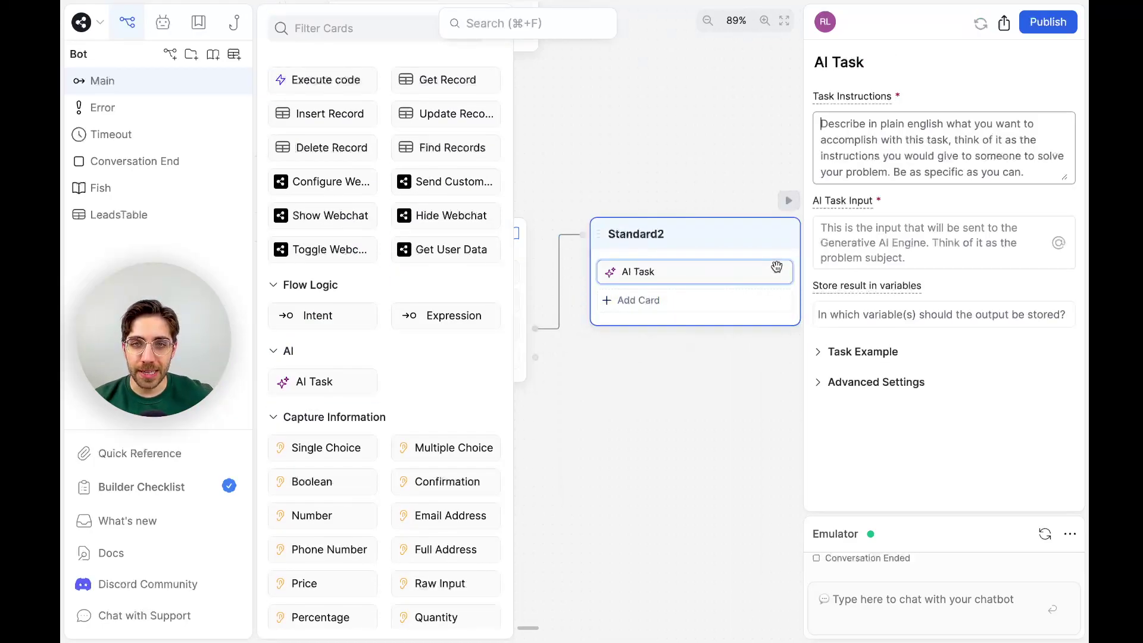
click(698, 406)
click(689, 282)
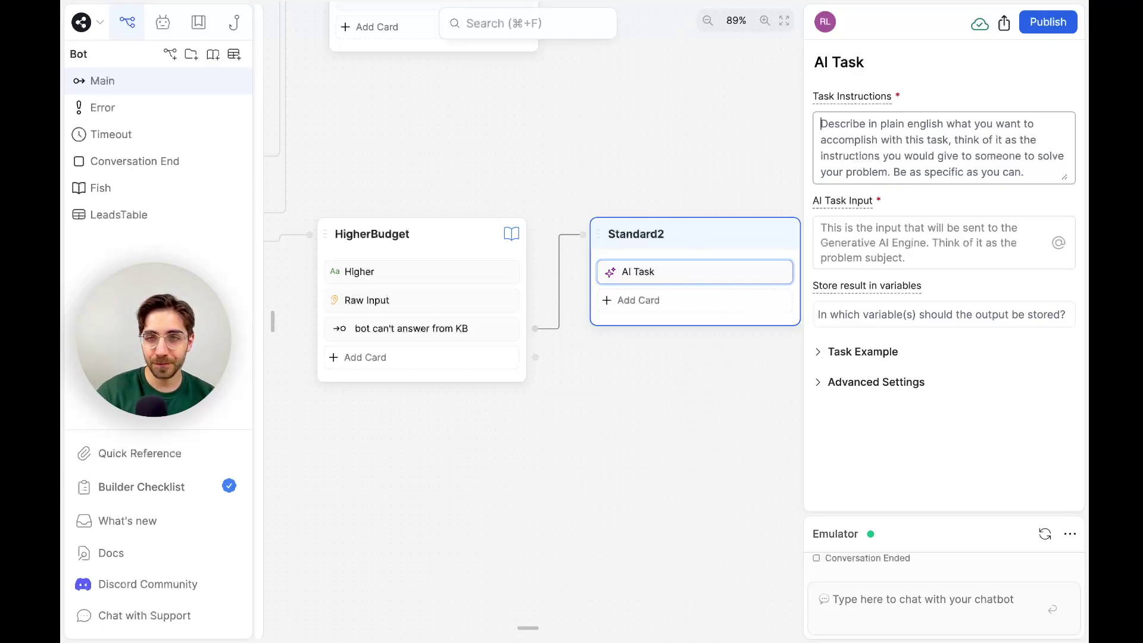
text(Answer the)
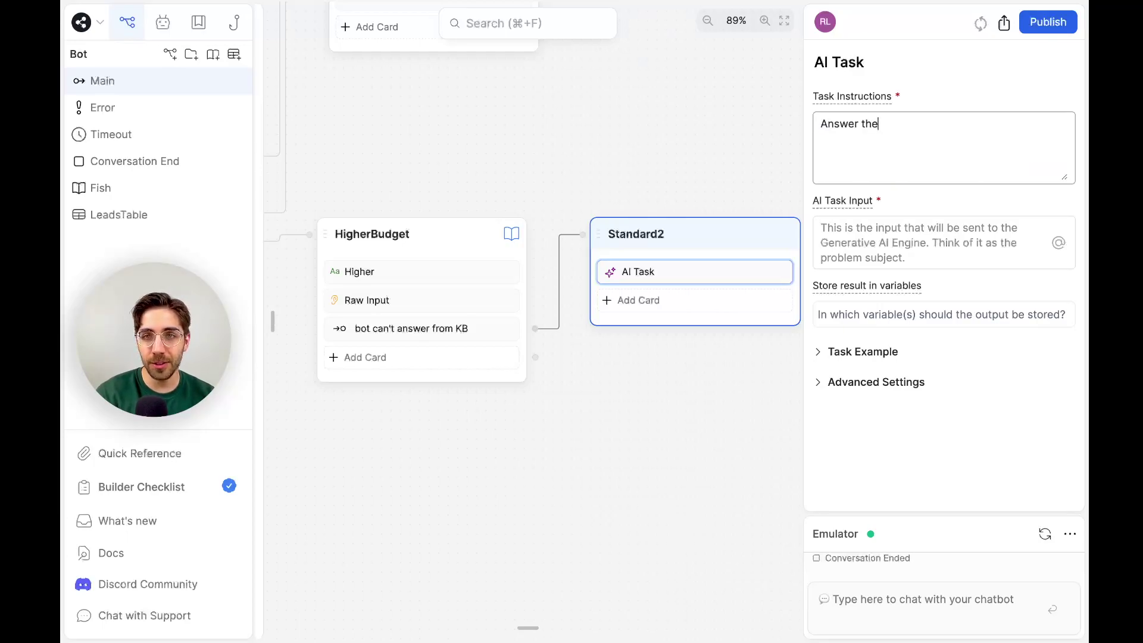
text( user input and store th)
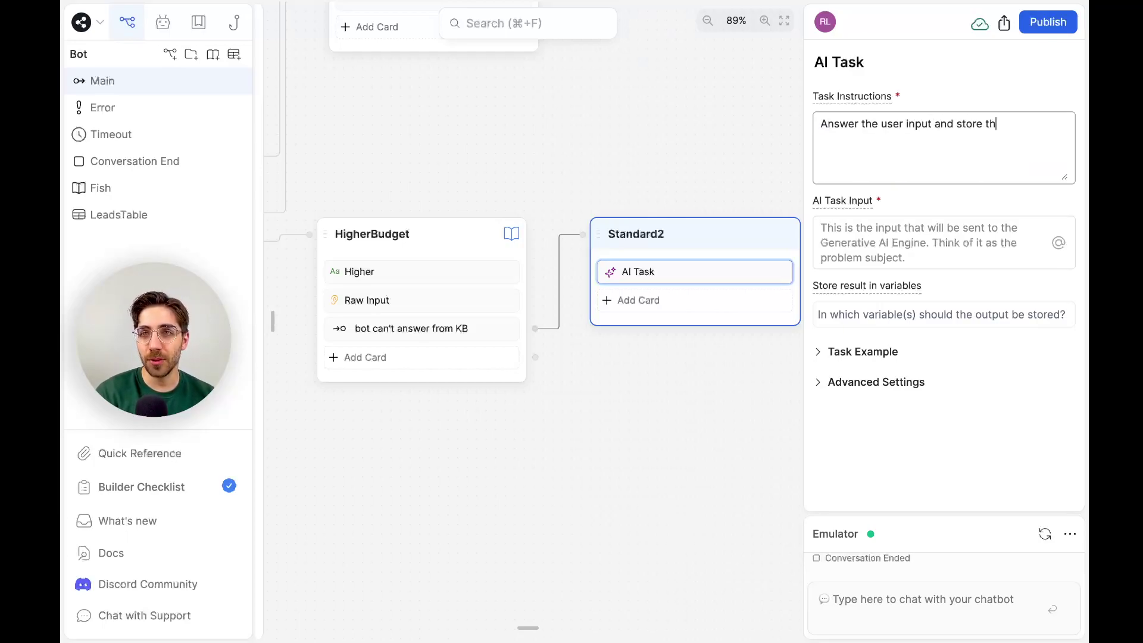
text(e answer in a variabl)
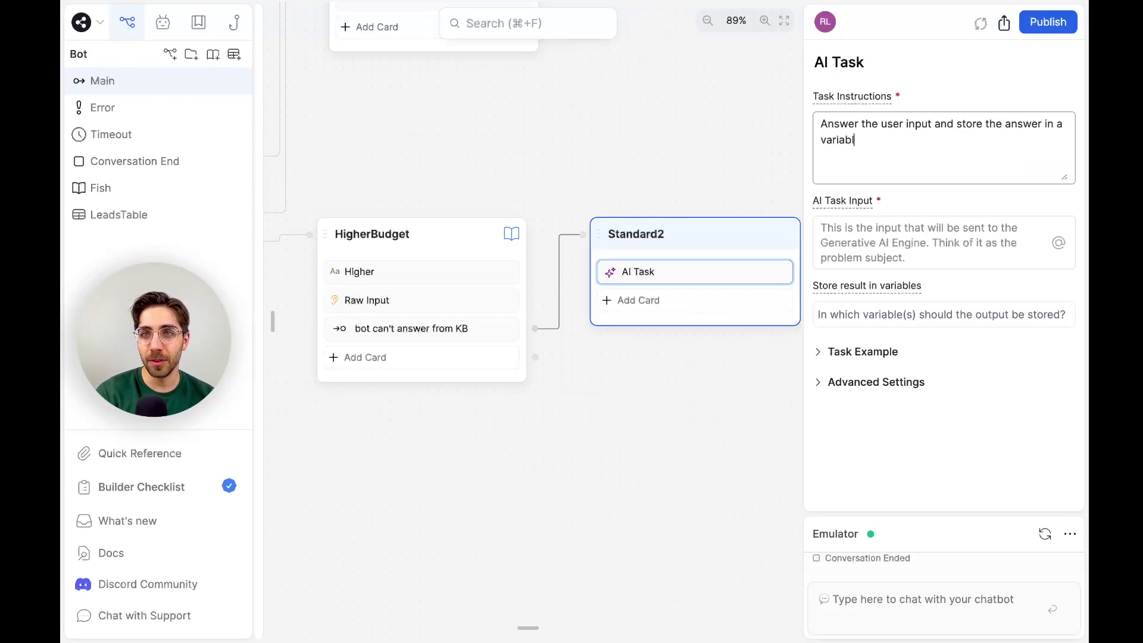
text(e called Answer.)
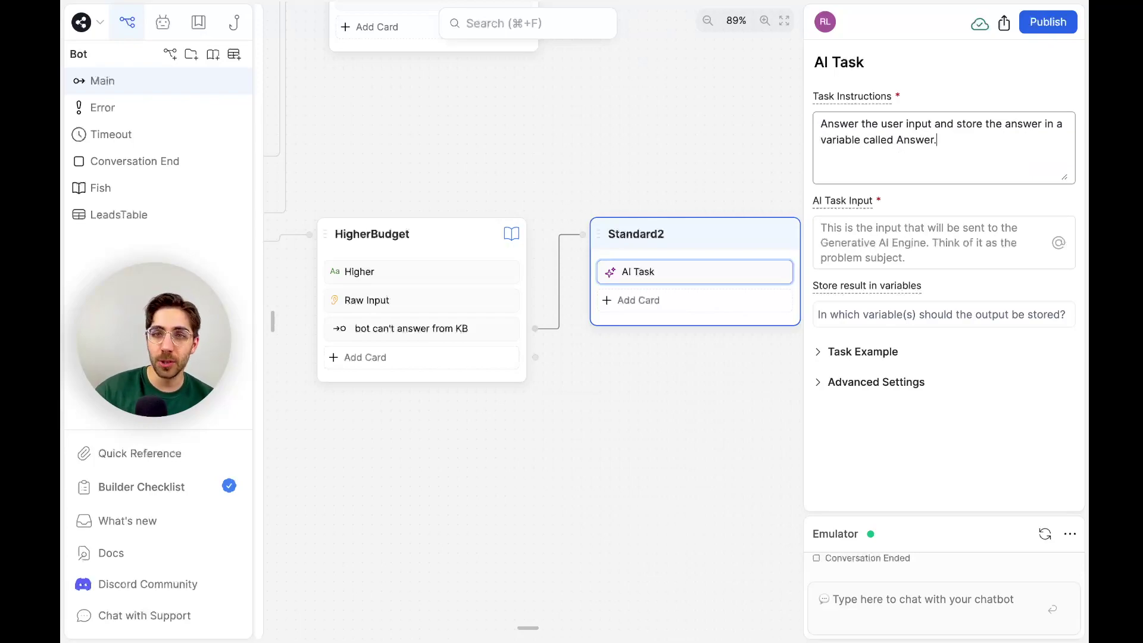
Store the AI Task result in a new variable named Answer.
click(896, 310)
text(Answer)
key(Return)
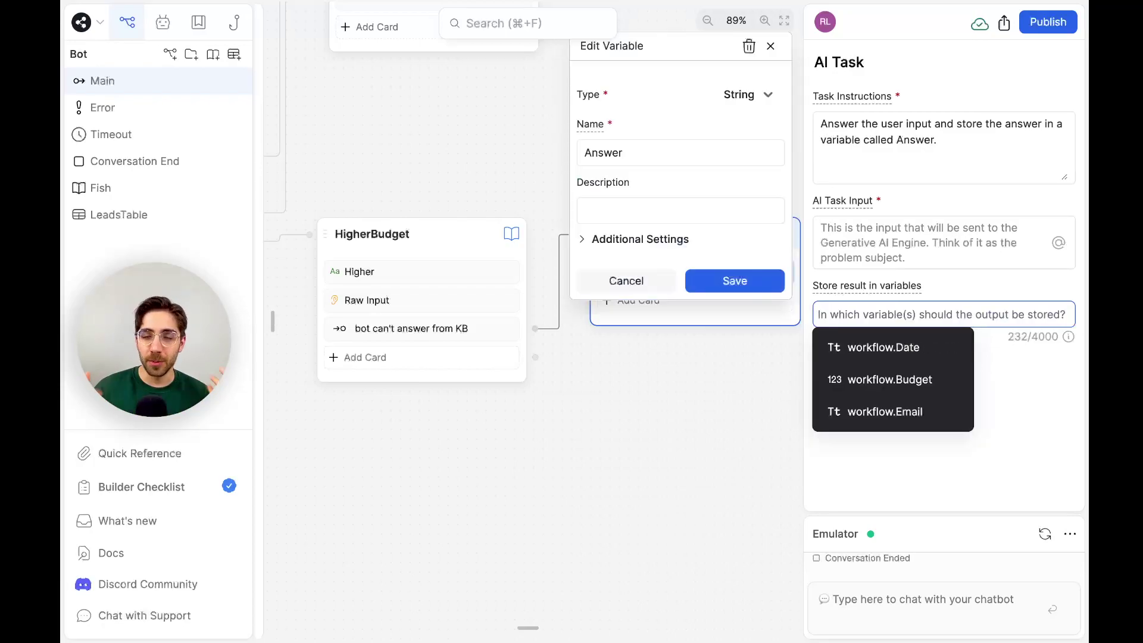
click(754, 284)
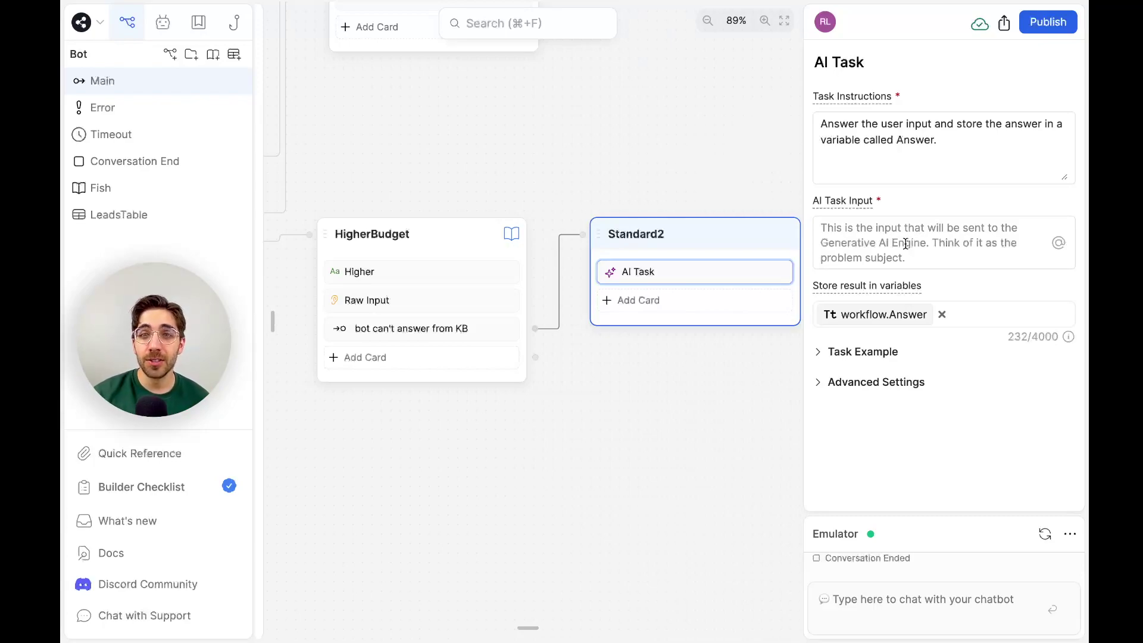
End the question with '?', store its reply in new variable workflow.Question, and show Quick Reference.
click(493, 299)
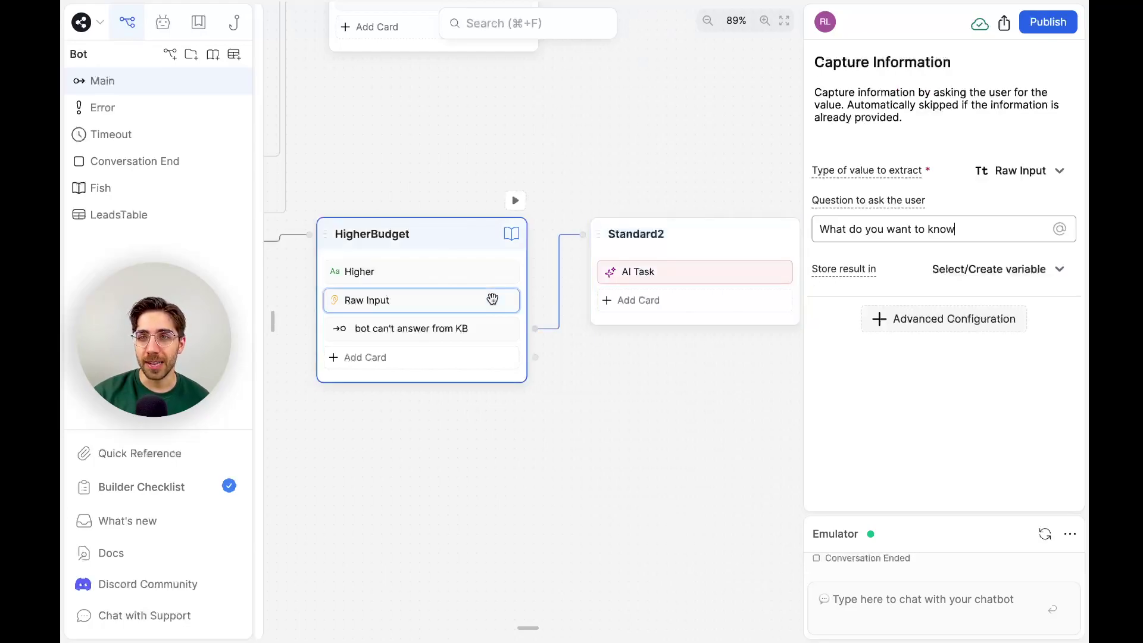
text(?)
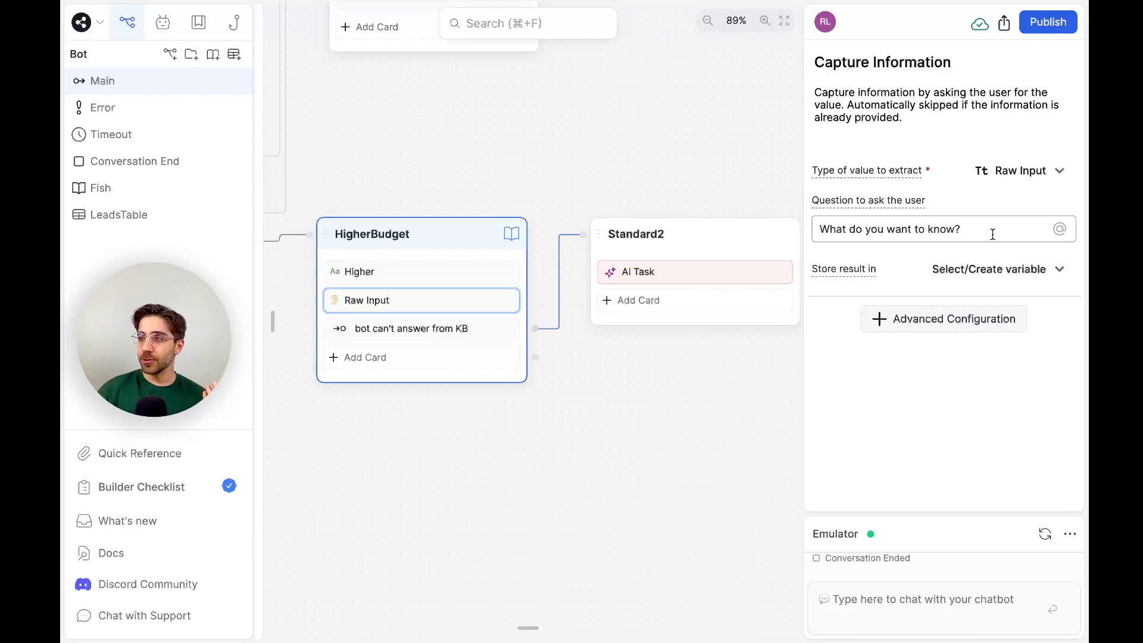
click(1000, 270)
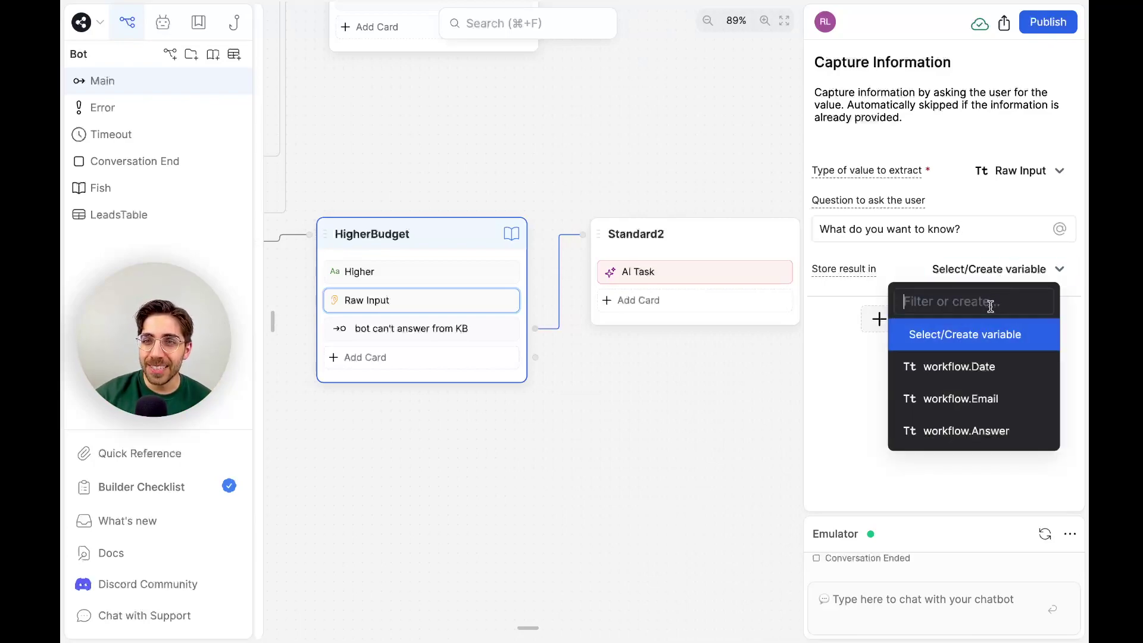
text(Question)
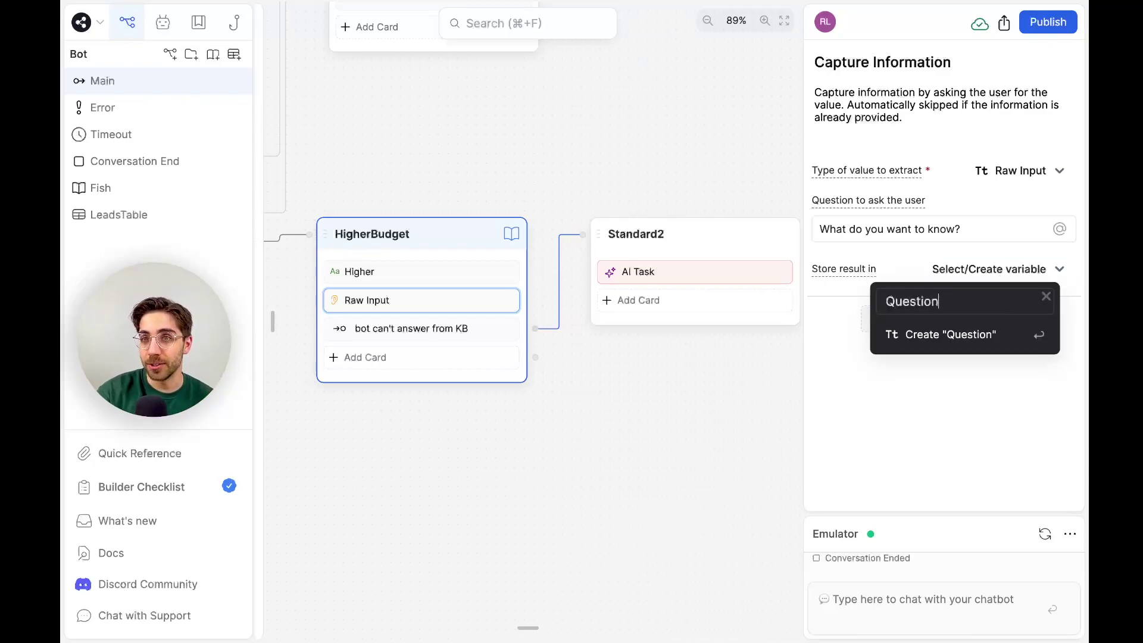
key(Return)
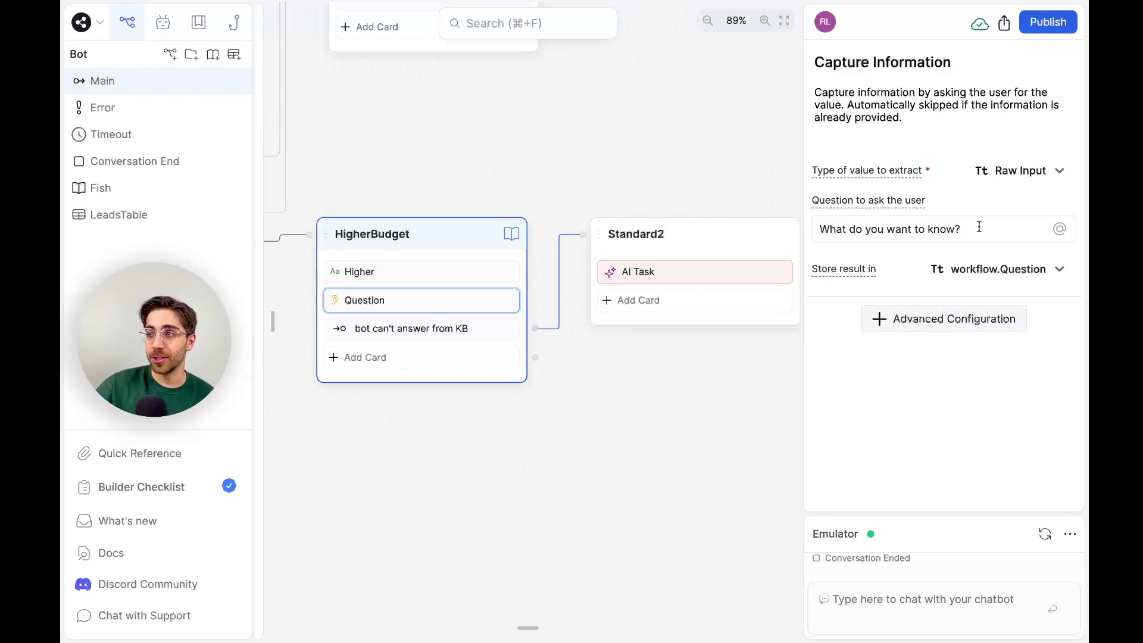
click(1006, 271)
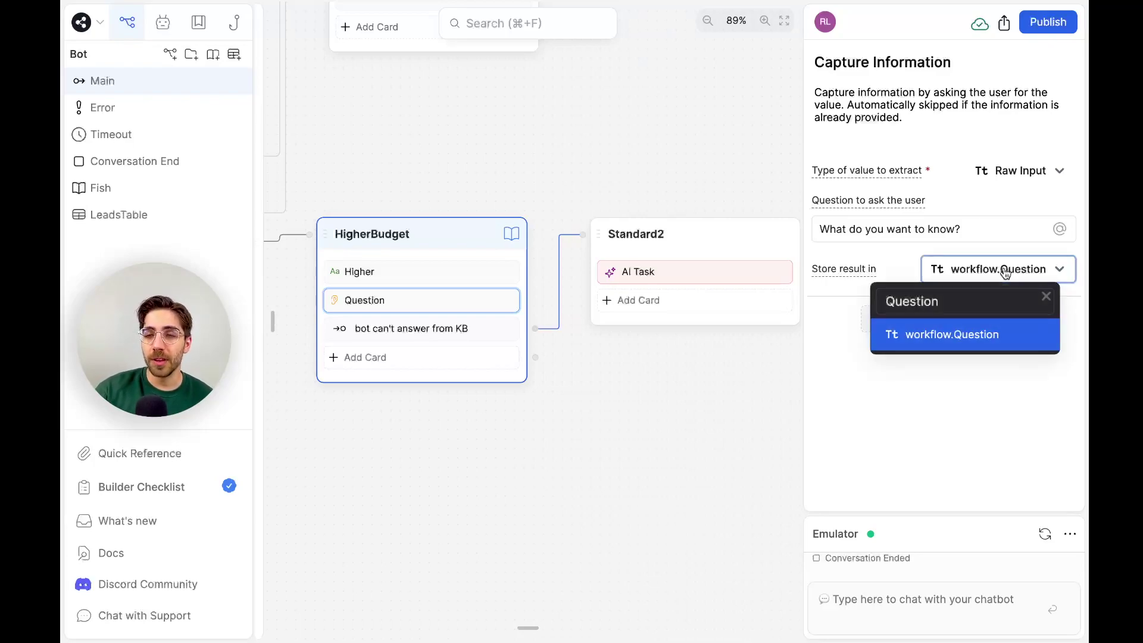
click(1006, 272)
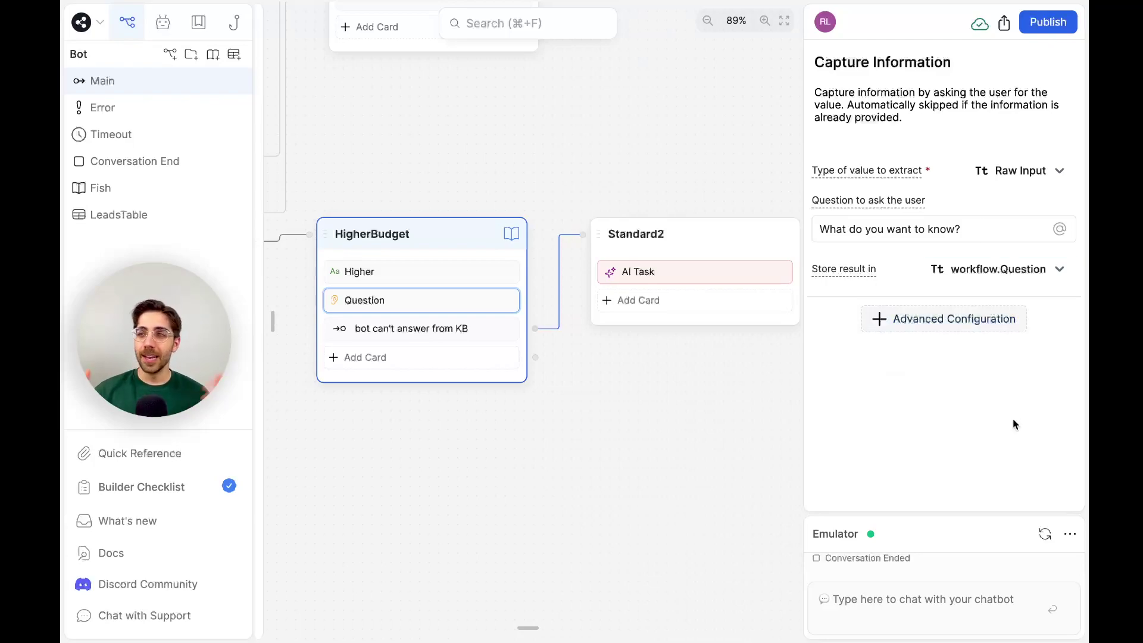
click(183, 454)
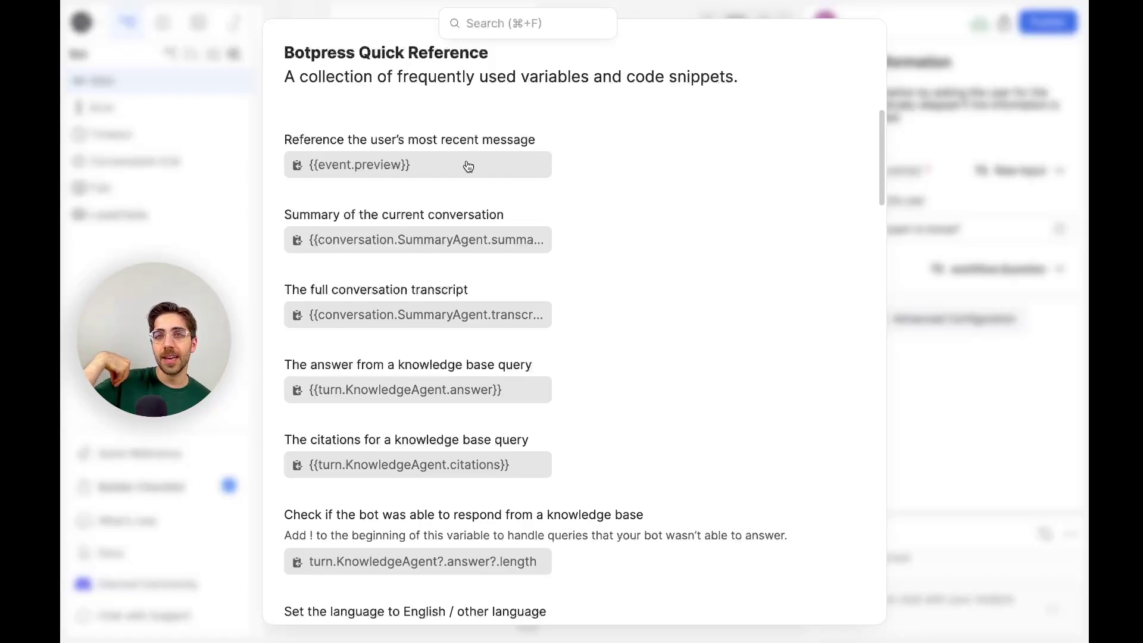
Copy the {{event.preview}} snippet and close the Quick Reference to return to the canvas.
click(468, 166)
key(Escape)
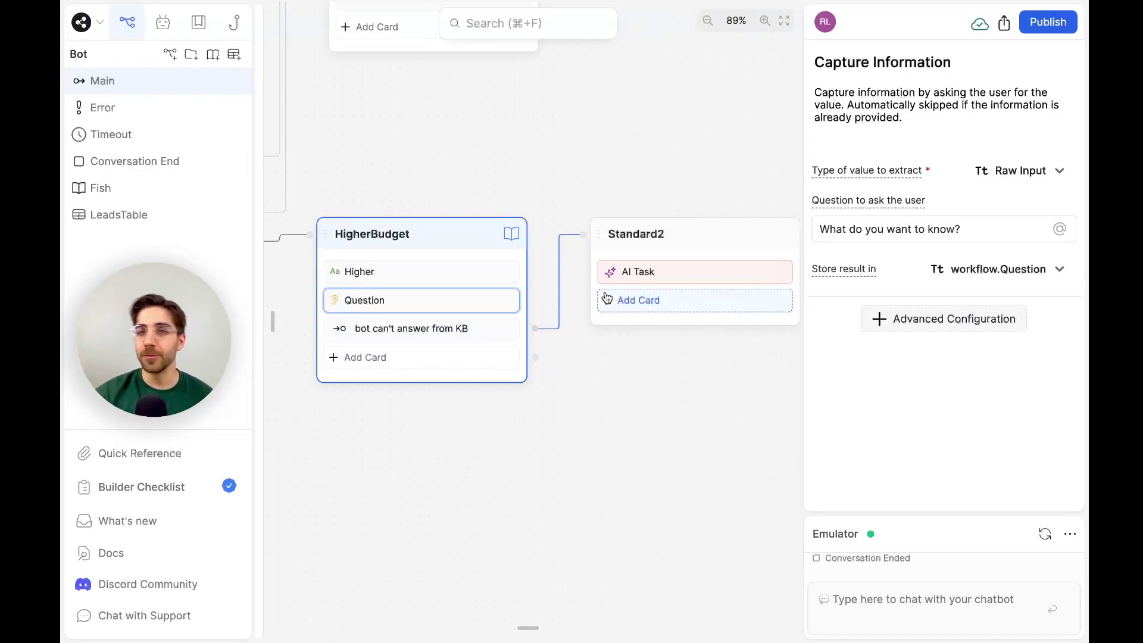
mouse_move(613, 271)
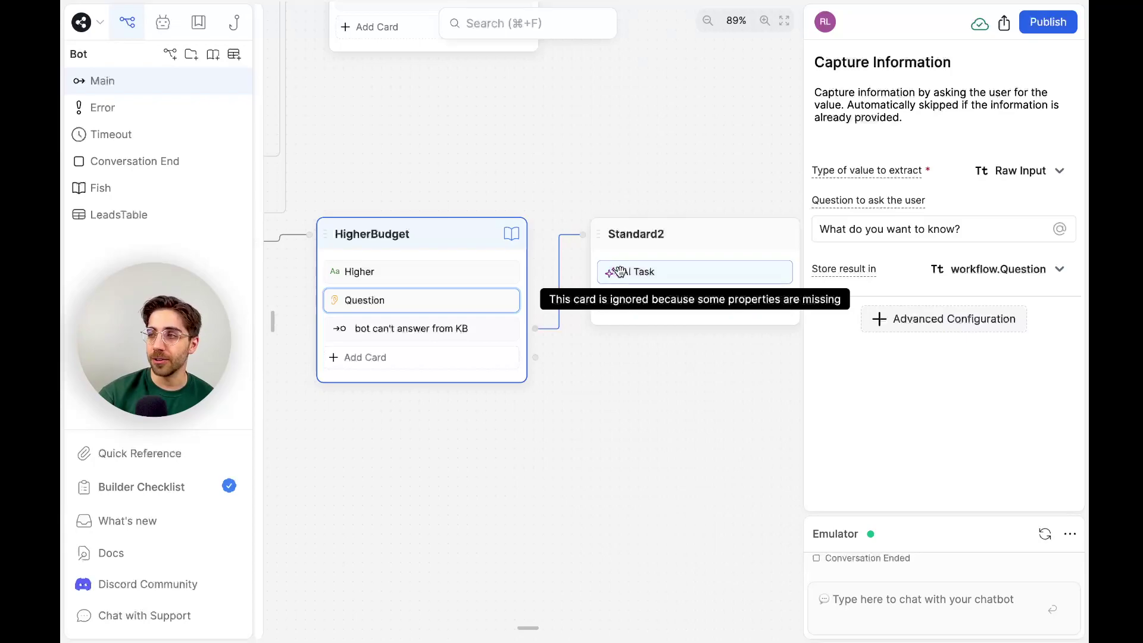
Set the Answer AI Task input to 'user input: is {{workflow.Question}}'.
click(642, 271)
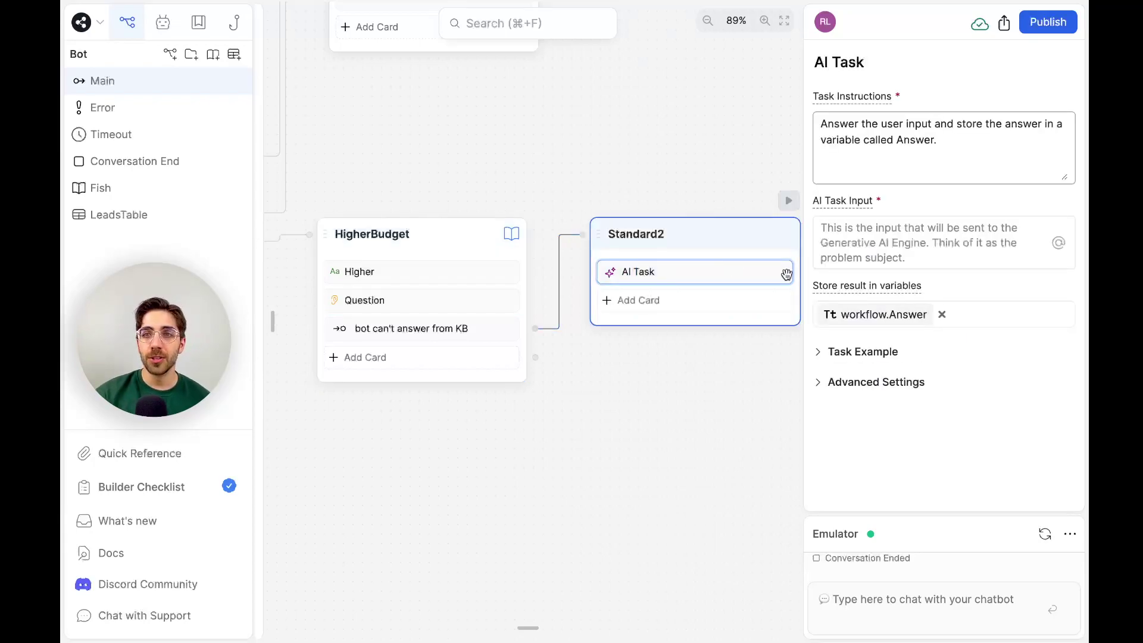
click(928, 243)
text(user input:)
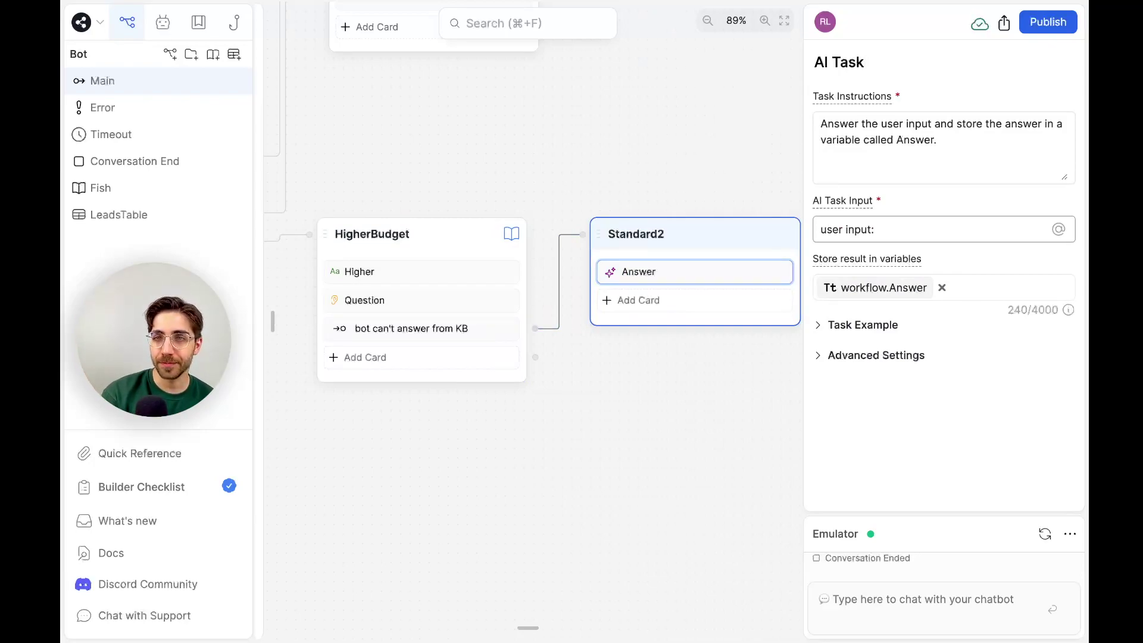
text(is)
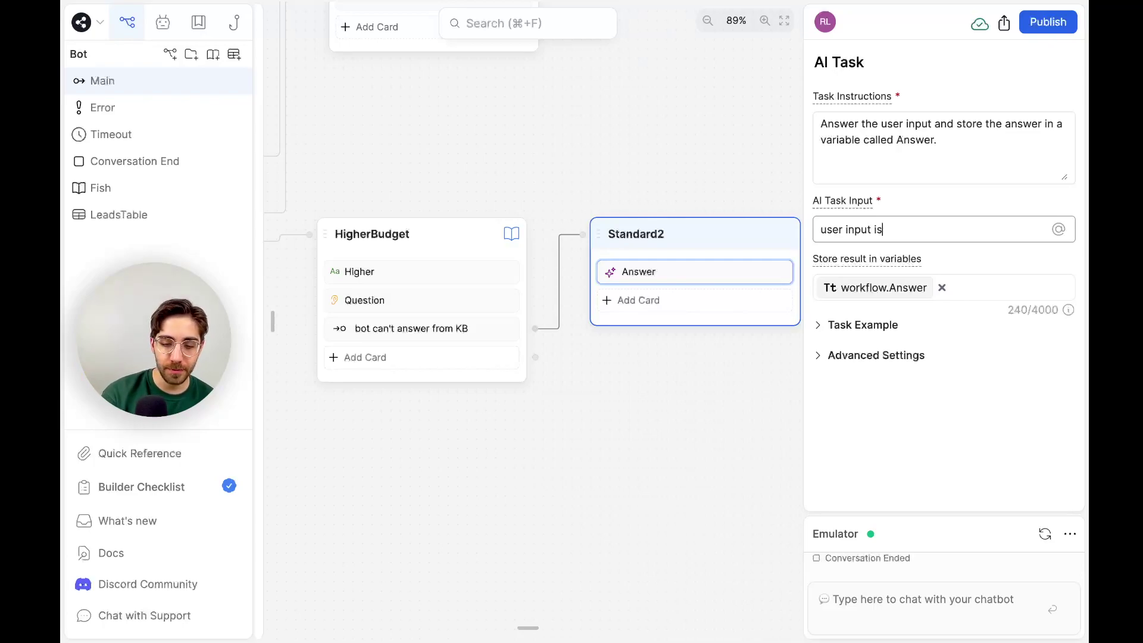
text( {{workflow.Question)
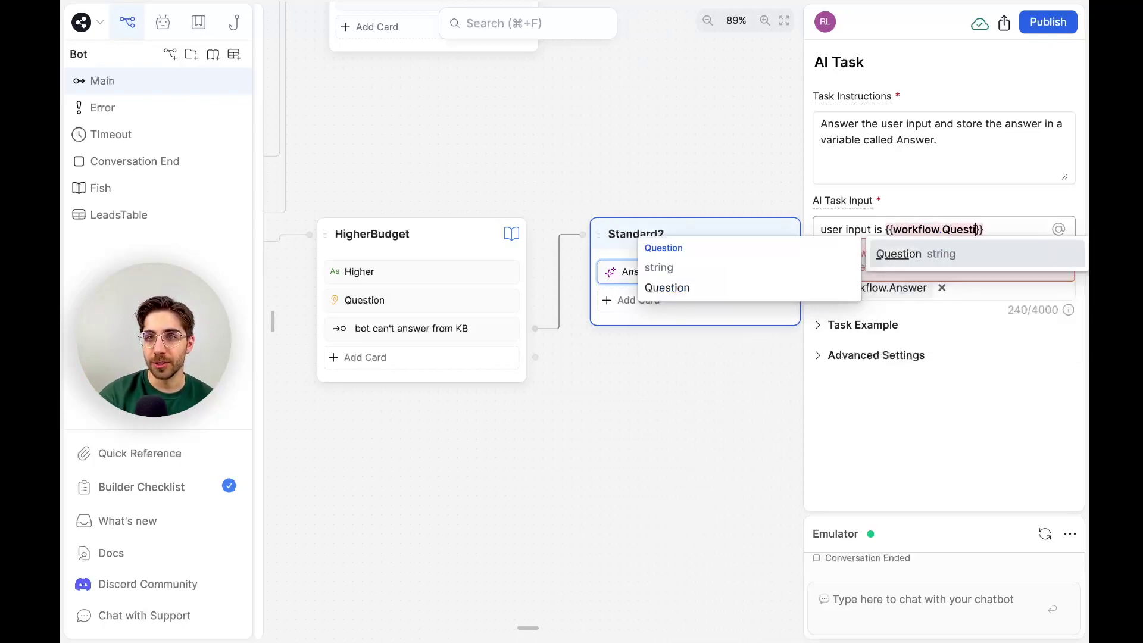
key(Return)
click(948, 456)
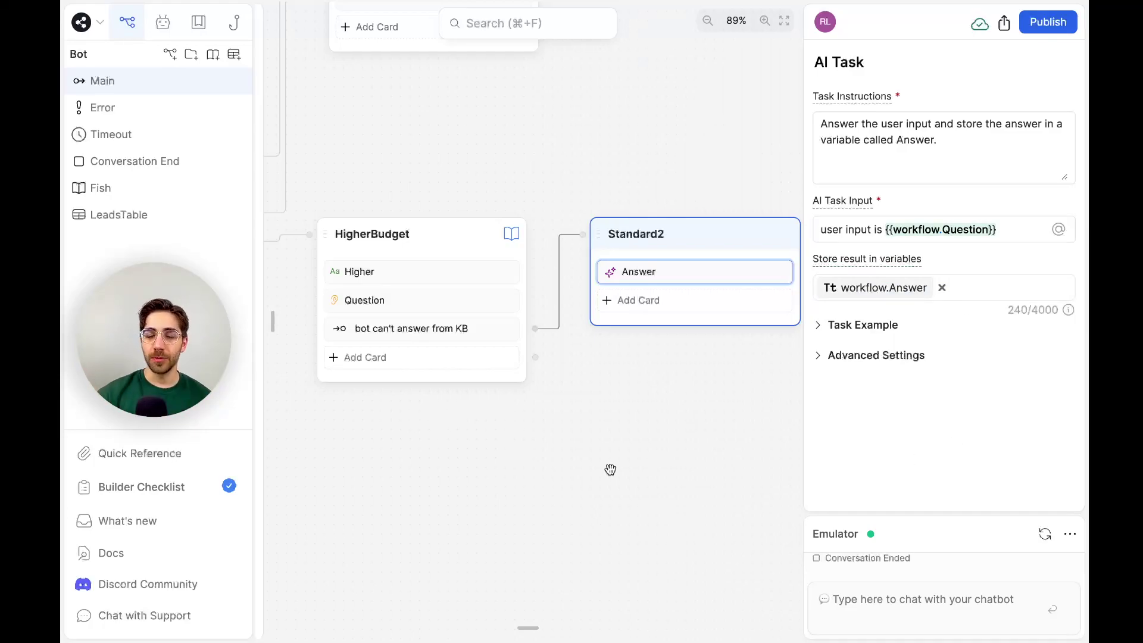
Review the Question card, the KB transition and Answer's instructions, then bring up Standard2's card list.
click(481, 300)
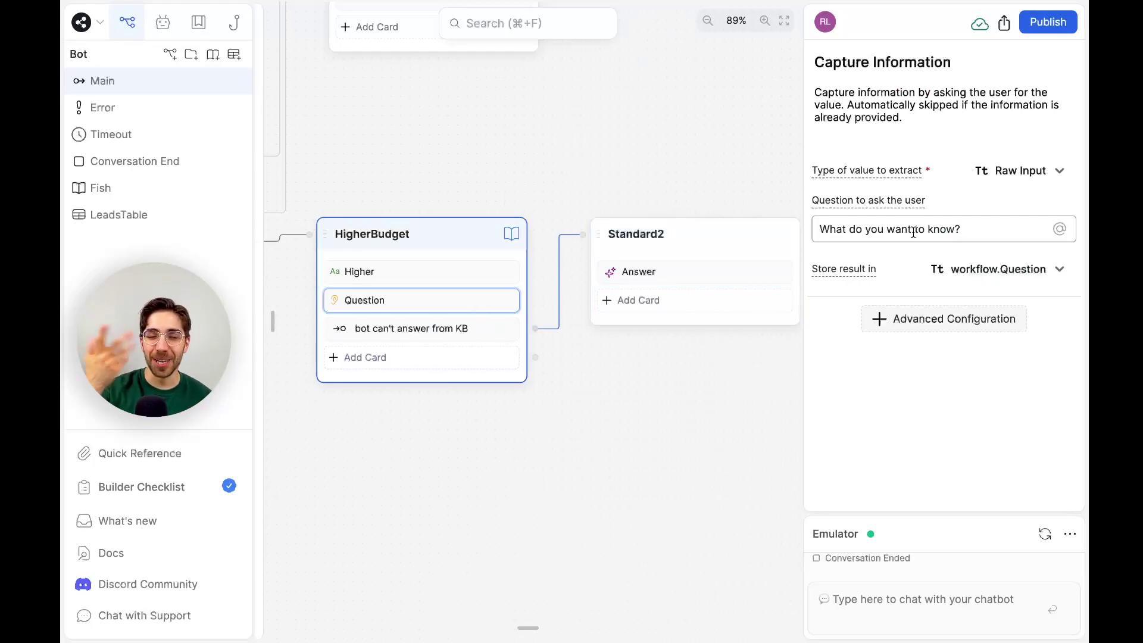
click(498, 325)
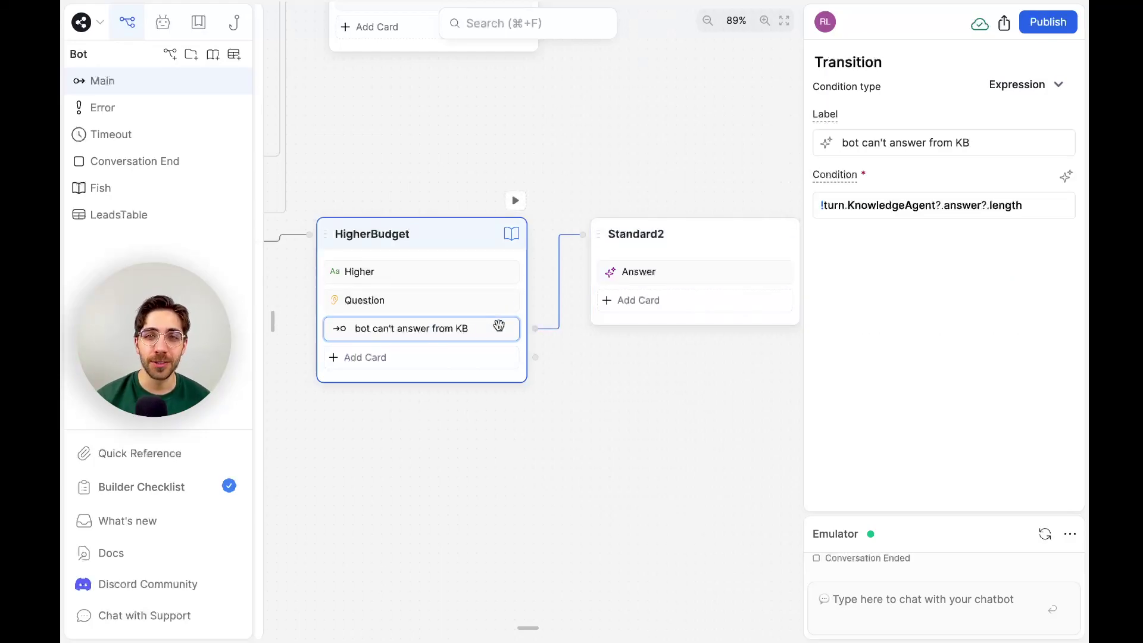
click(641, 274)
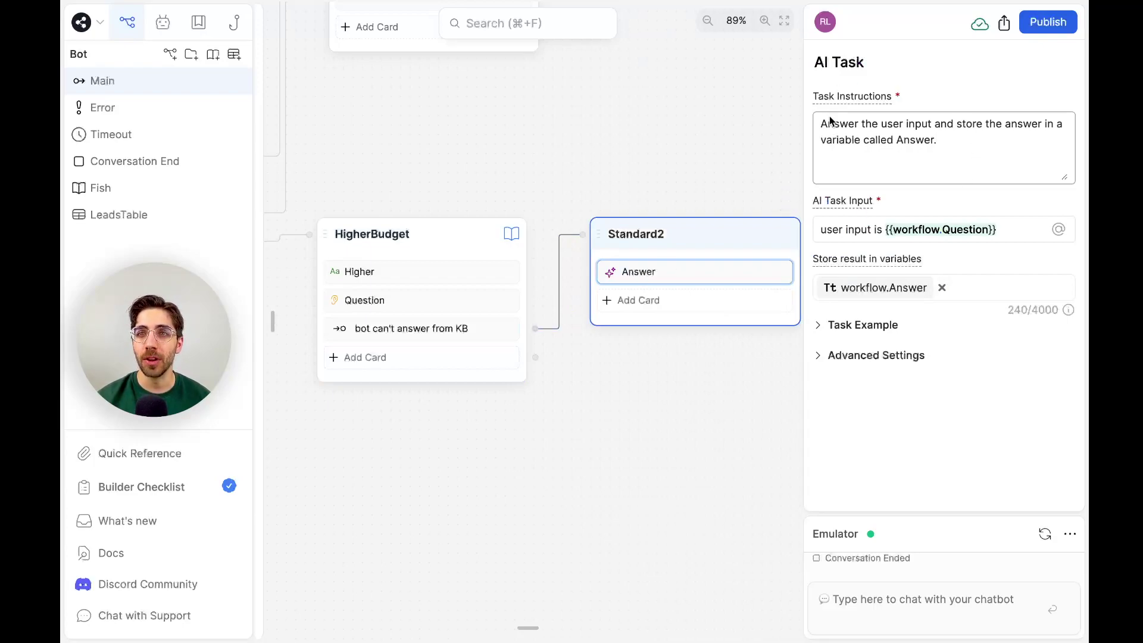
double_click(918, 124)
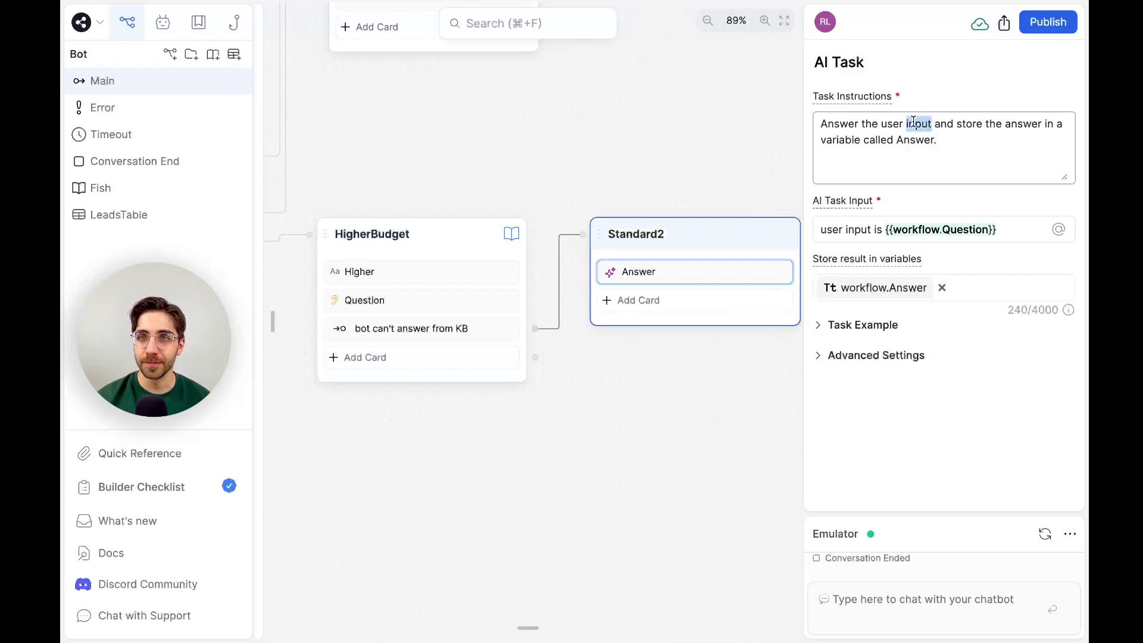
click(971, 153)
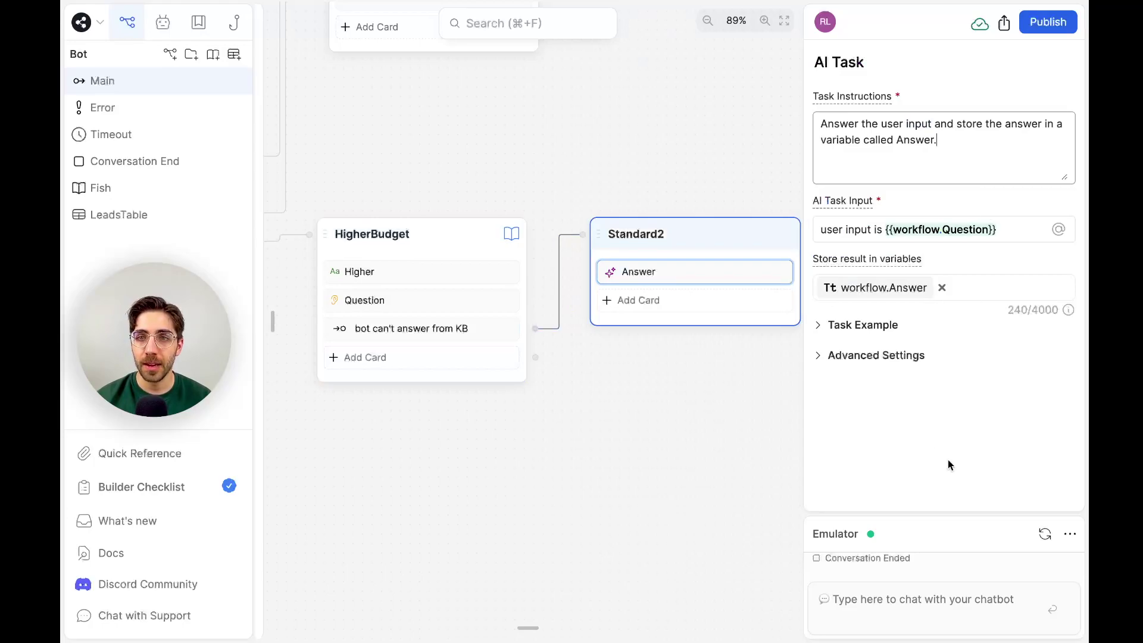
click(725, 305)
scroll(344, 143, up, 3)
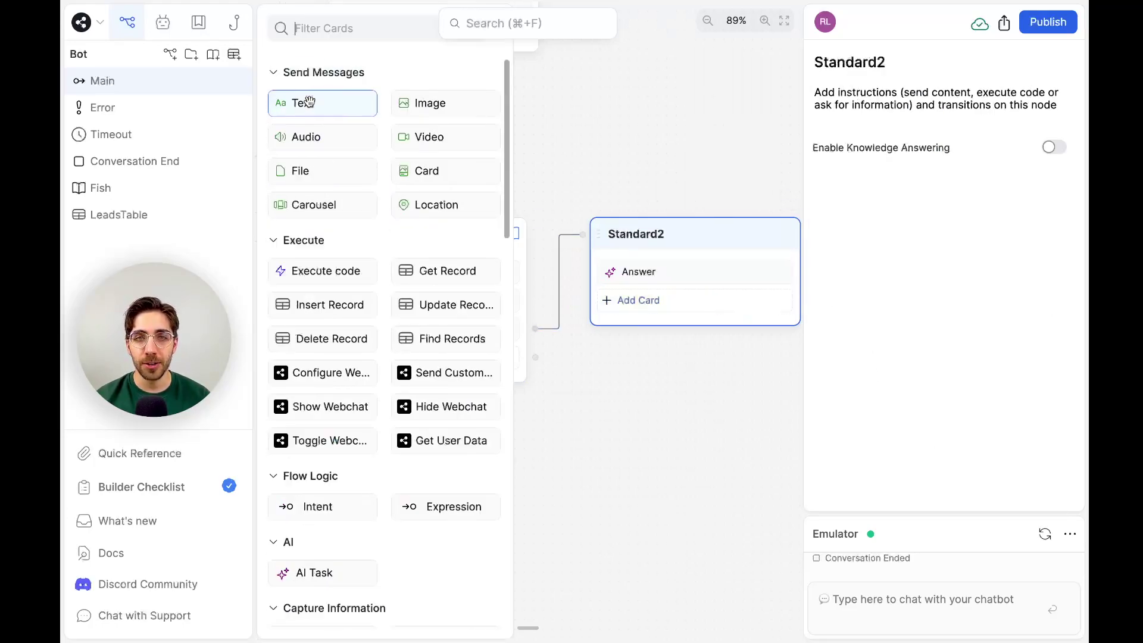
drag(309, 105, 685, 299)
click(939, 155)
text(@workflow.Answer)
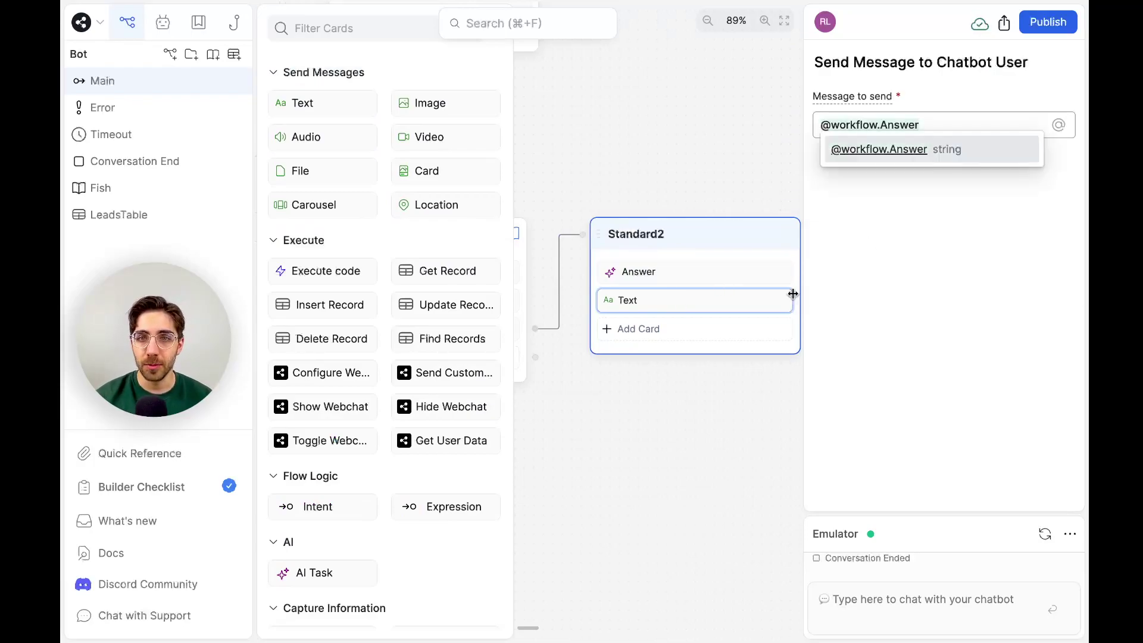
click(737, 267)
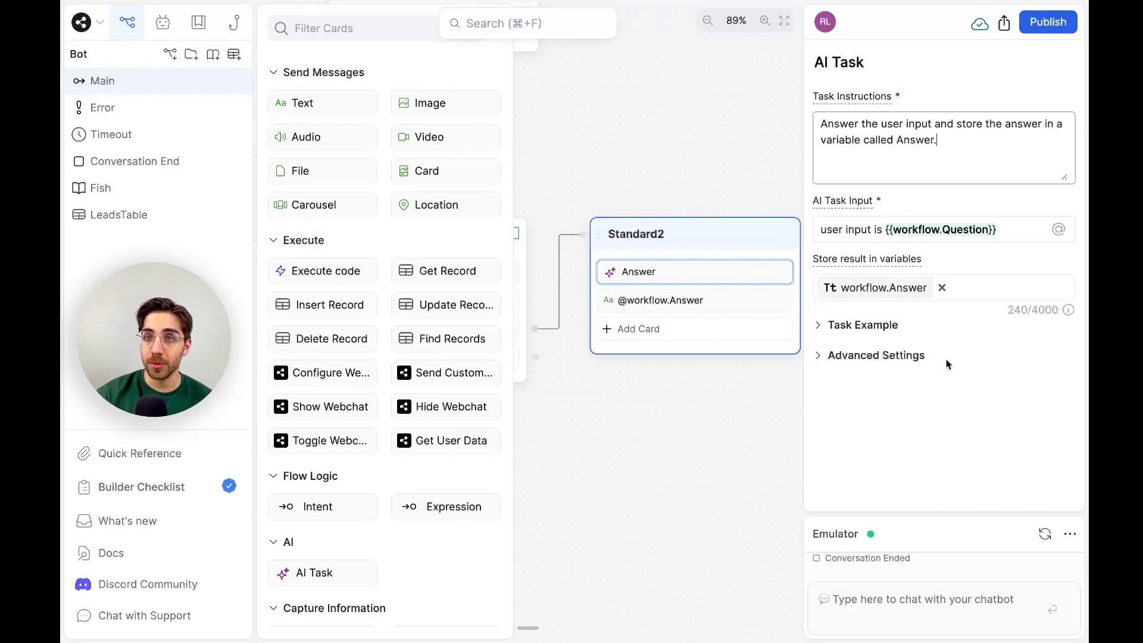
click(724, 439)
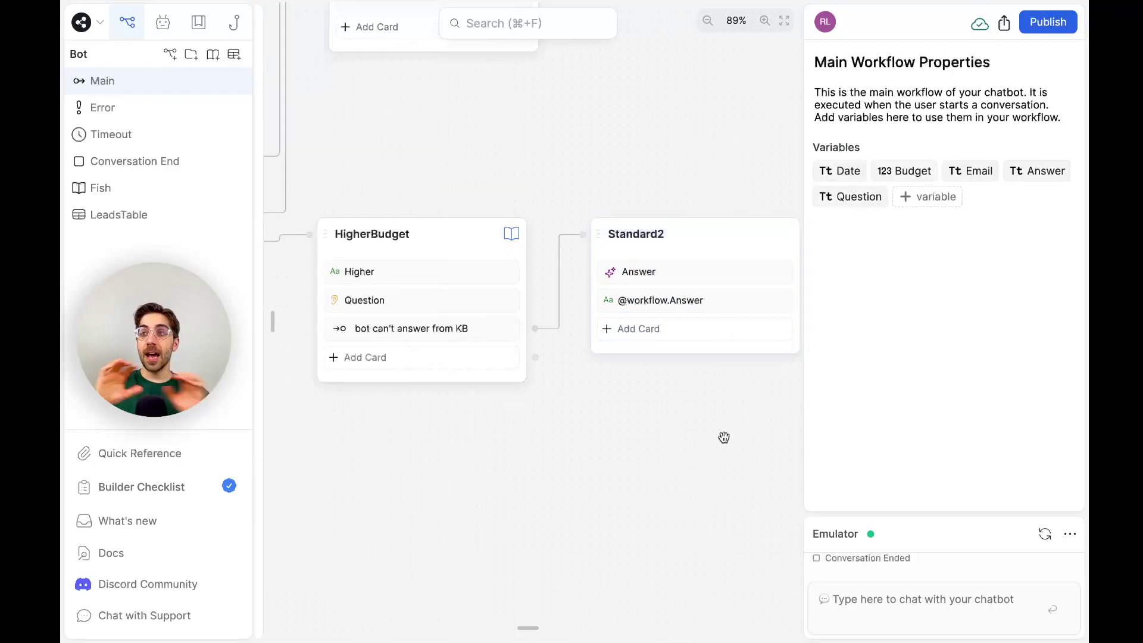
Start an emulator test chat with 'Hi' and send a test e-mail address.
click(1045, 533)
text(Hi)
key(Return)
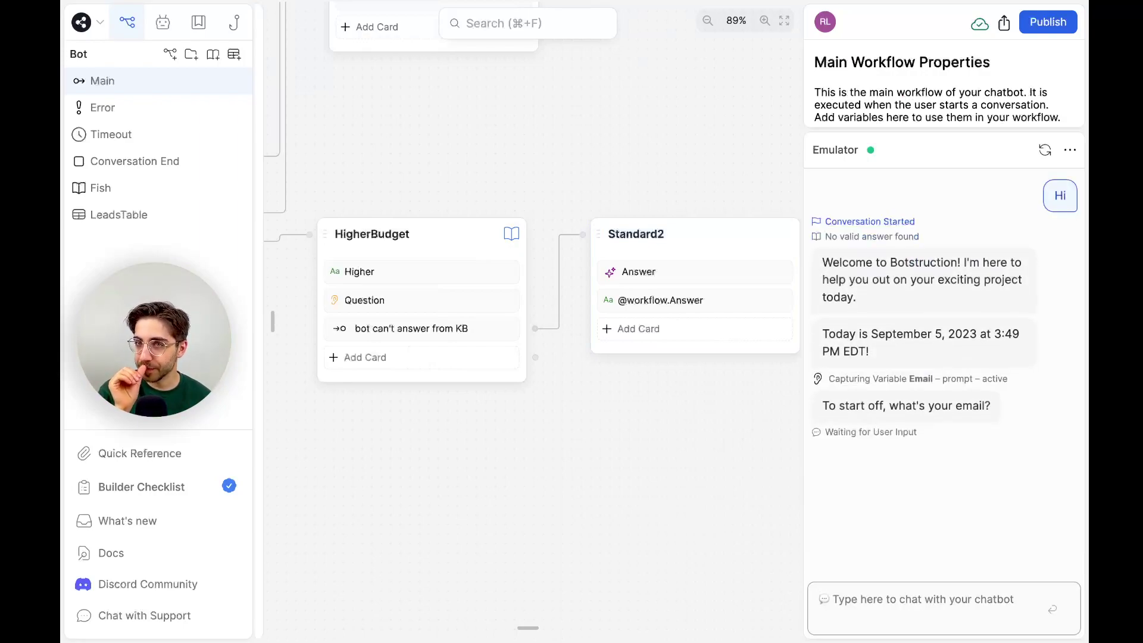
text(bisque@bisque.com)
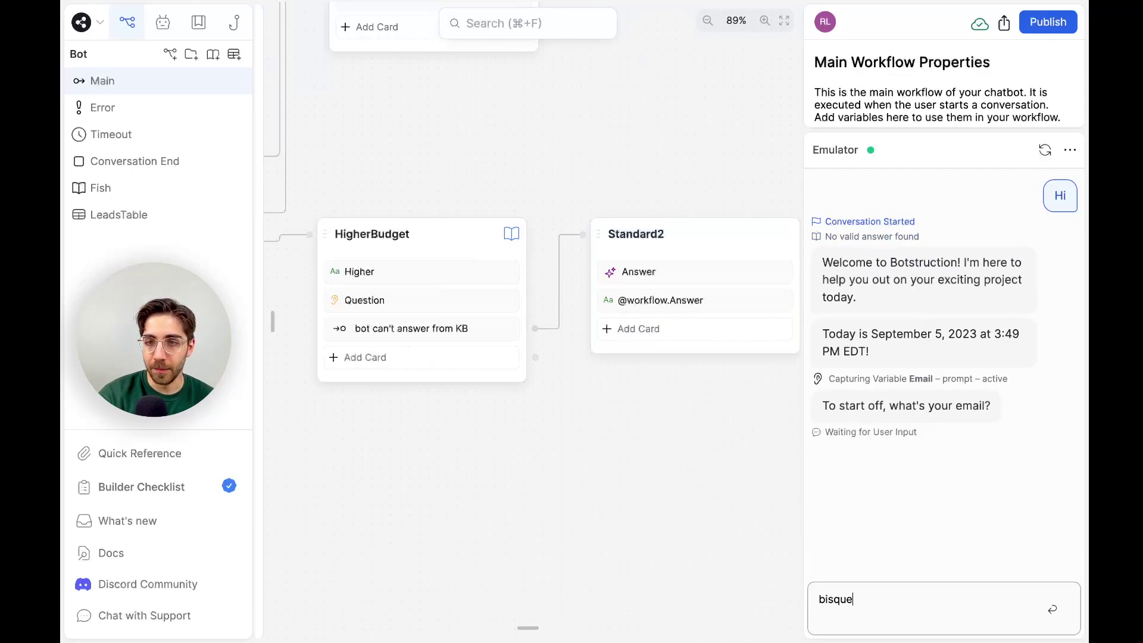
key(Return)
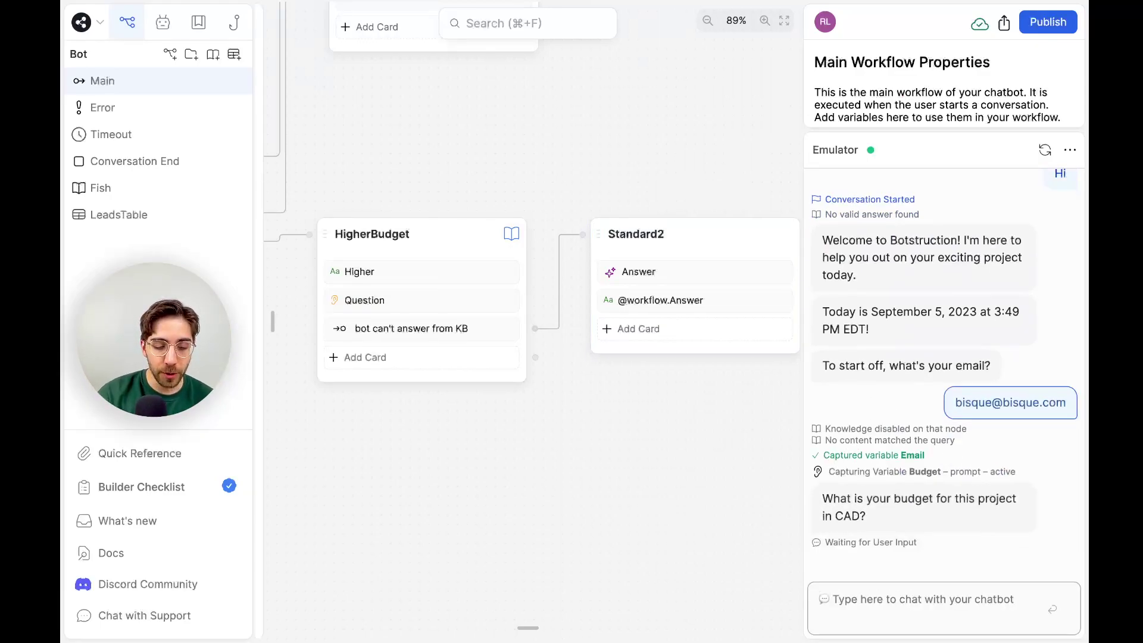
Answer the budget question with 100, getting the bot's 'Smaller' reply.
text(100)
key(Return)
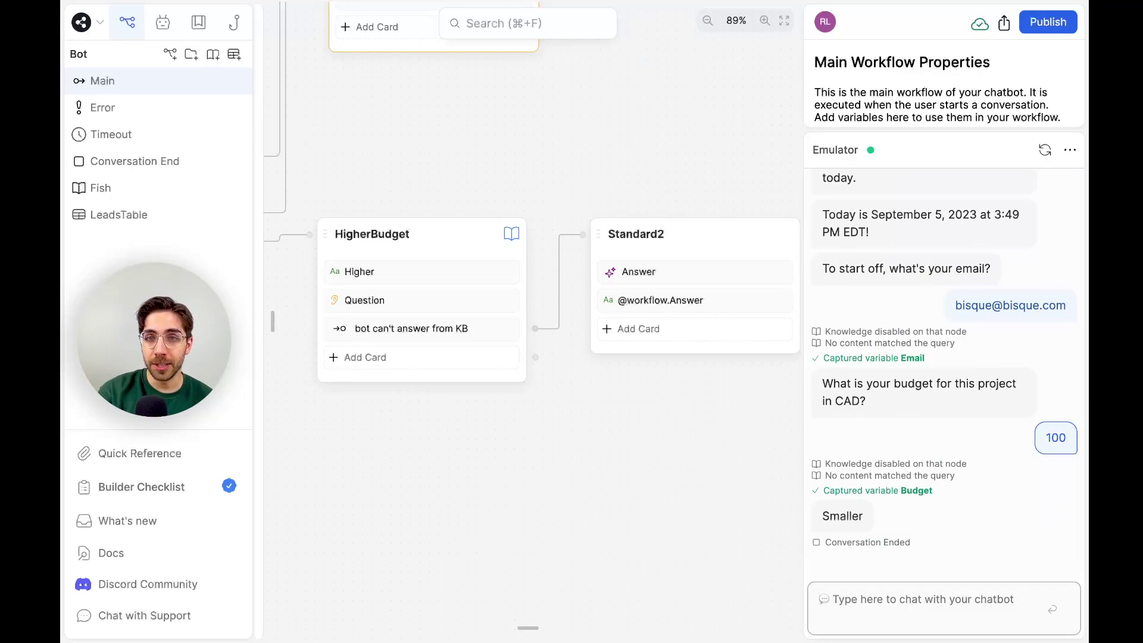
scroll(490, 178, up, 3)
scroll(489, 178, left, 2)
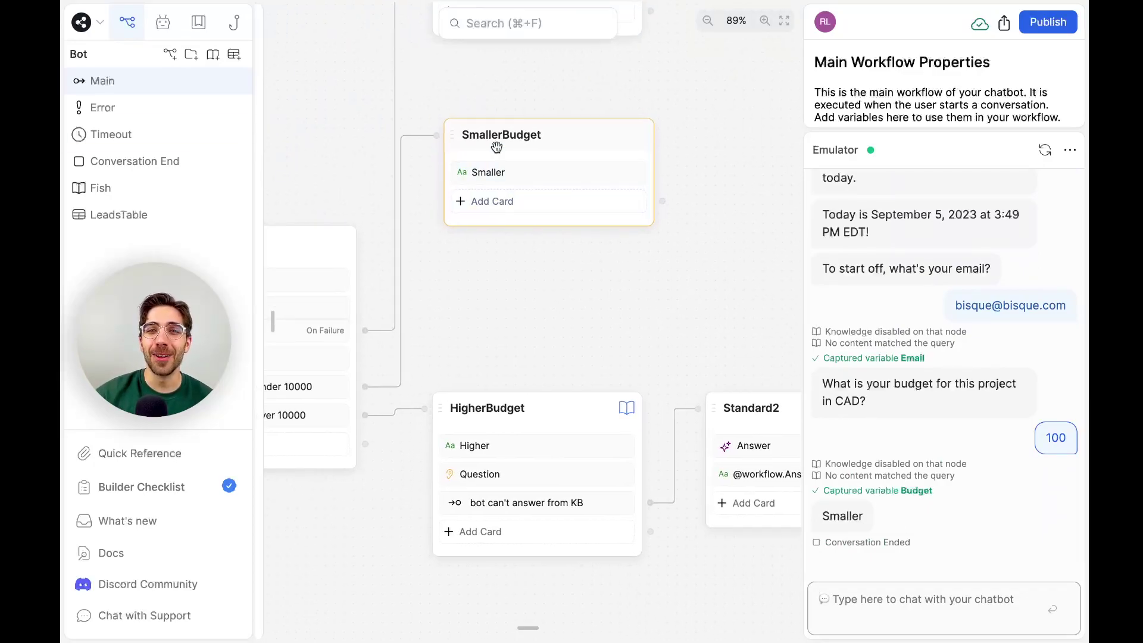
scroll(502, 161, down, 5)
scroll(502, 162, right, 3)
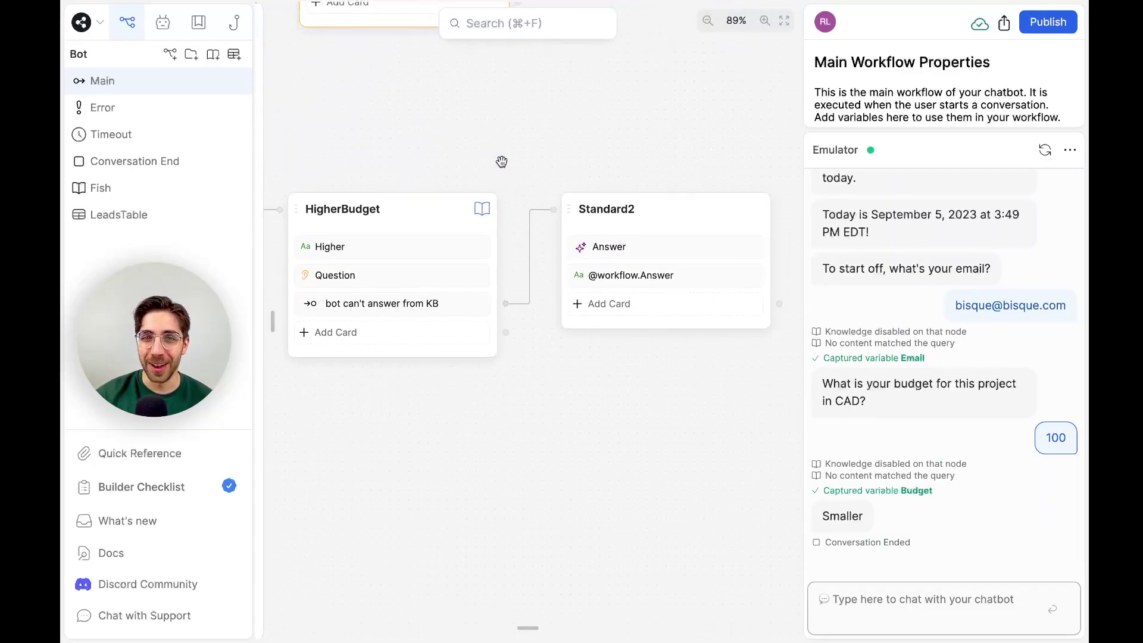
Greet the bot with 'Hi' and send a test e-mail address.
text(Hi)
key(Return)
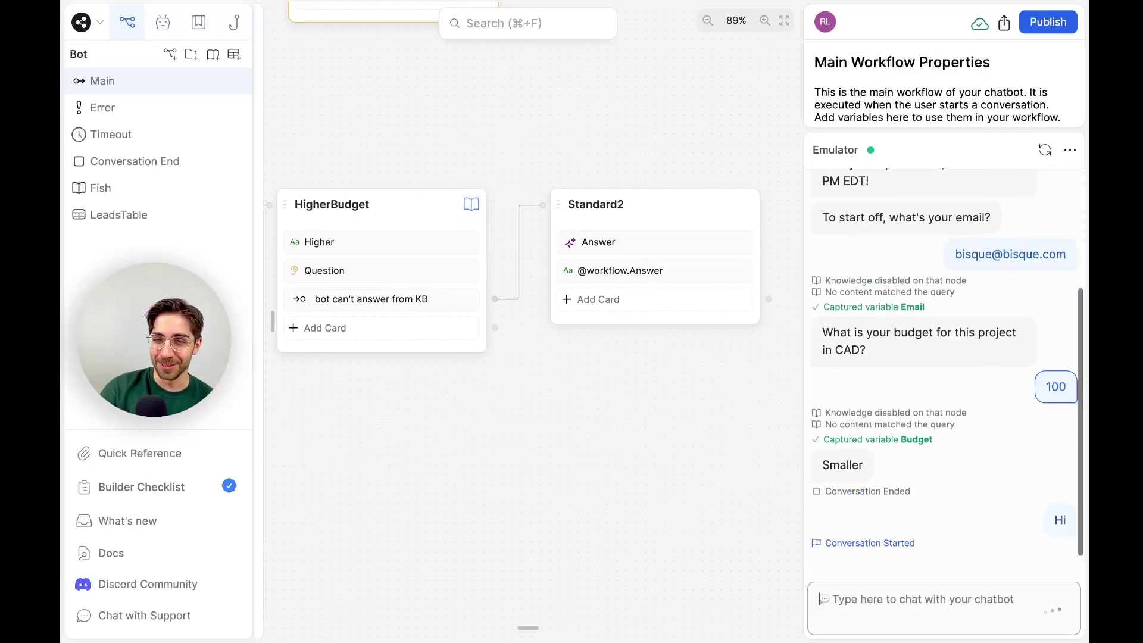
text(sandwich@s)
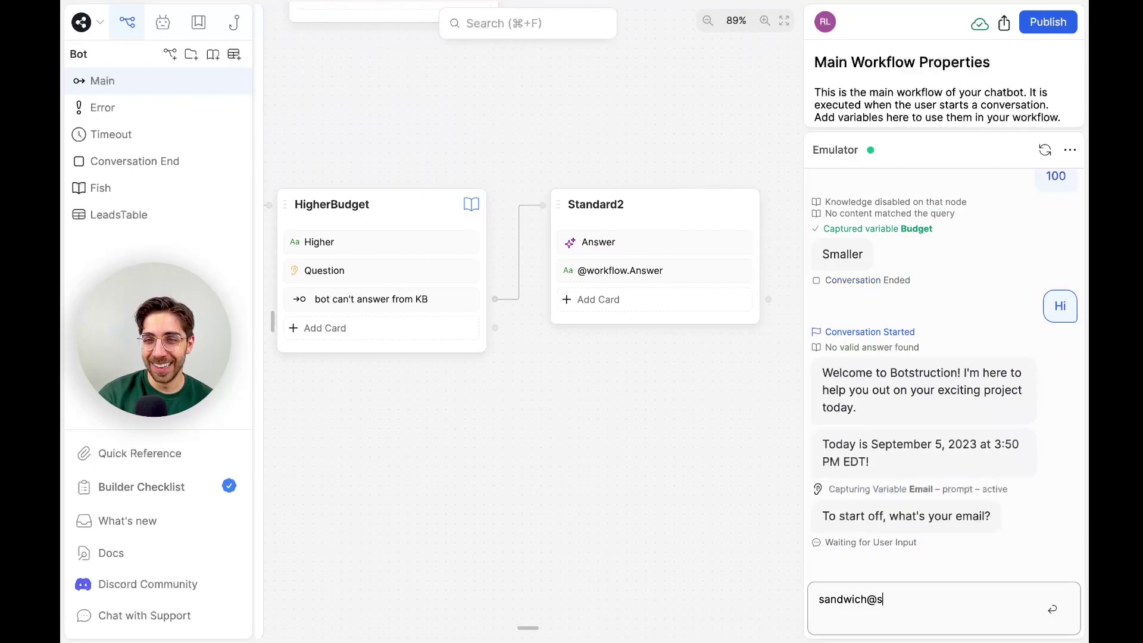
text(andwich.com)
key(Return)
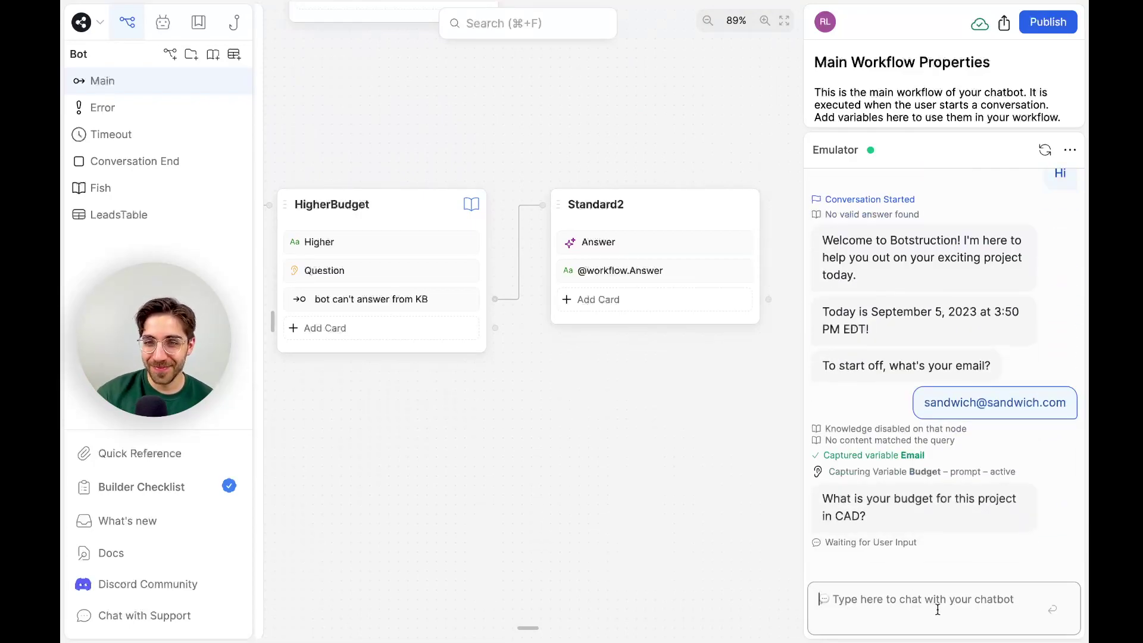
Send a 1500000 budget and ask 'Can I use marble tiles in a kitchen?'.
text(150000)
text(0.)
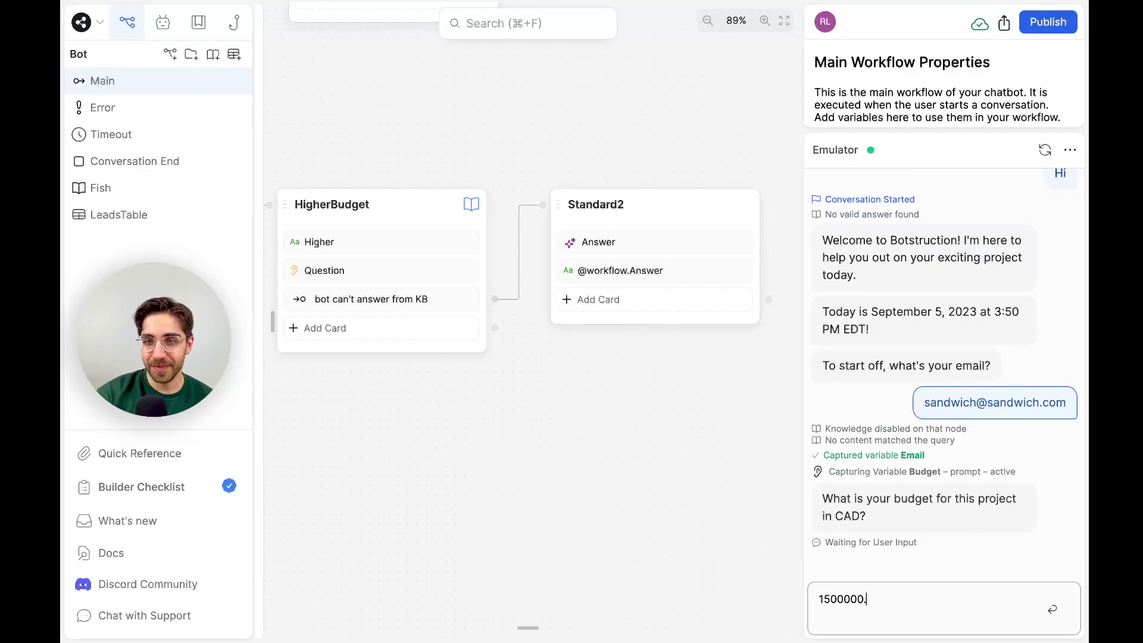
key(BackSpace)
key(Return)
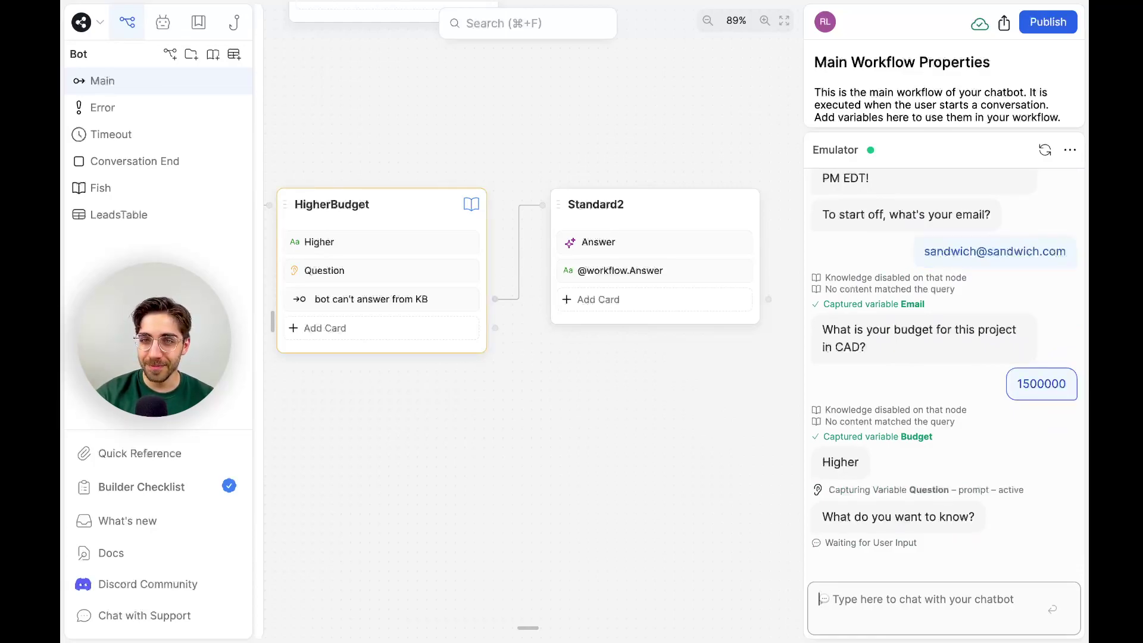
text(Can I u)
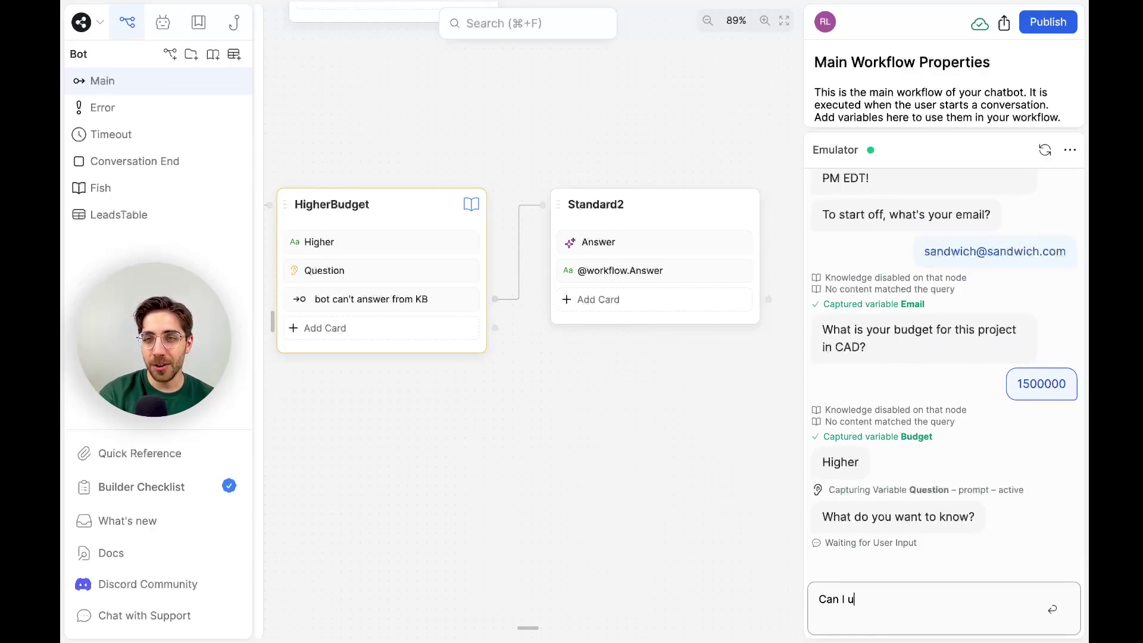
text(se marble tiles in a ki)
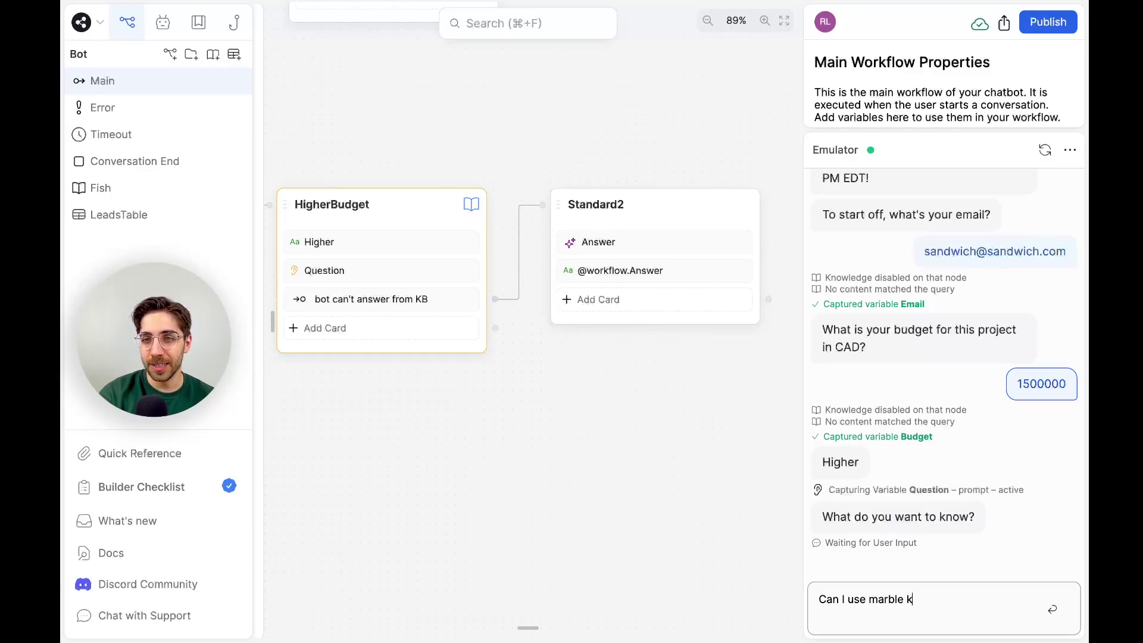
text(tchen?)
key(Return)
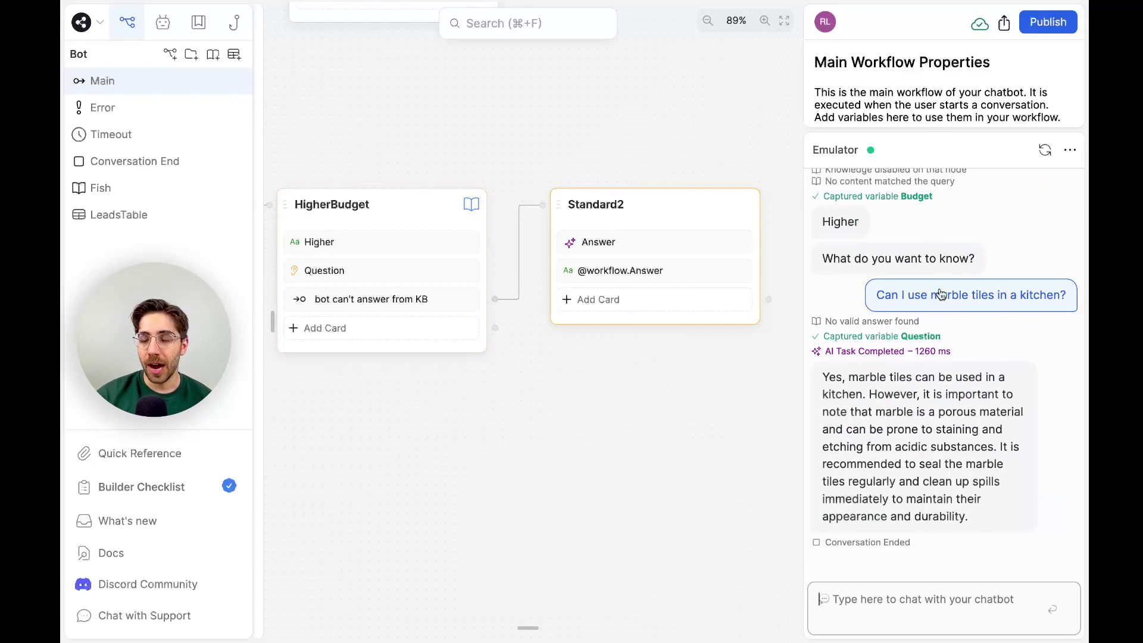
Review the HigherBudget question card, enlarge the emulator, and open the Answer AI Task settings.
click(416, 271)
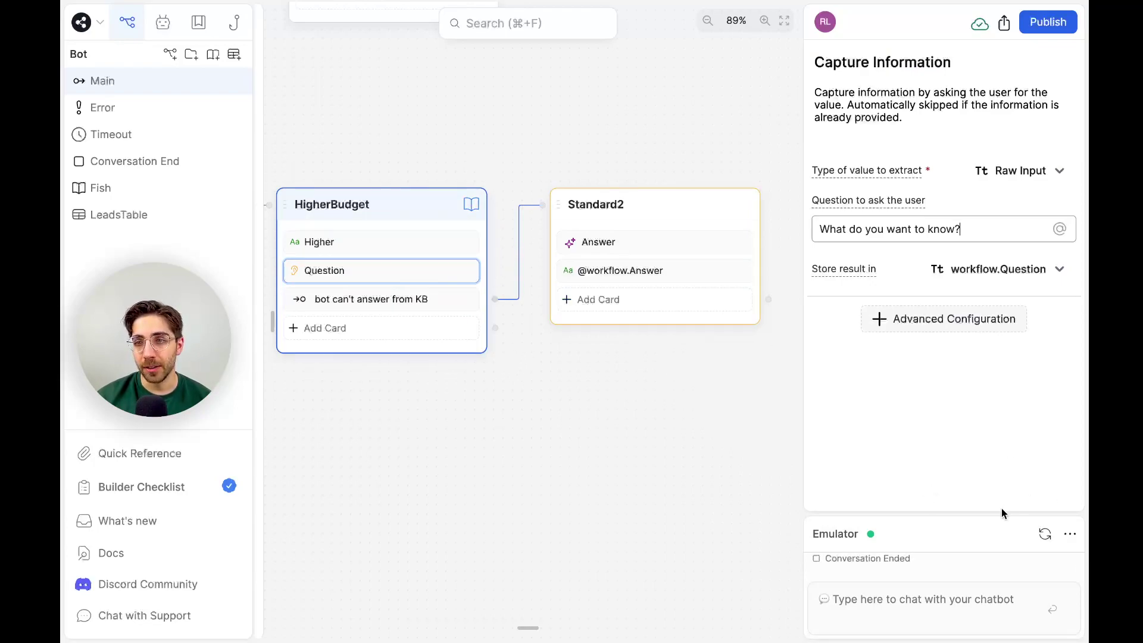
drag(1001, 512, 1002, 226)
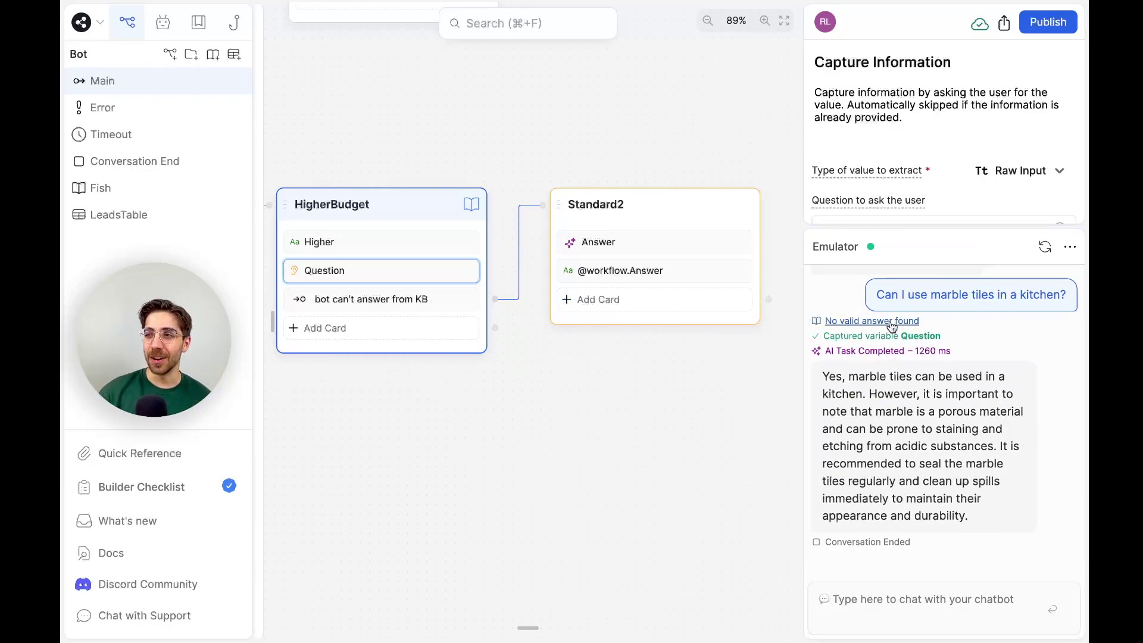
click(271, 273)
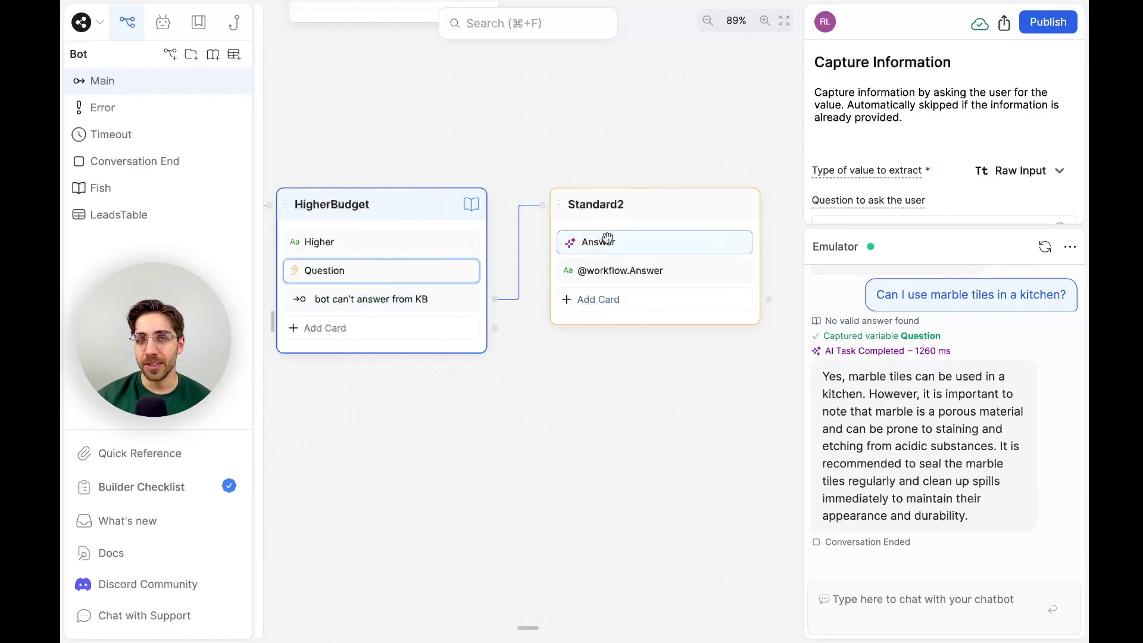
click(636, 242)
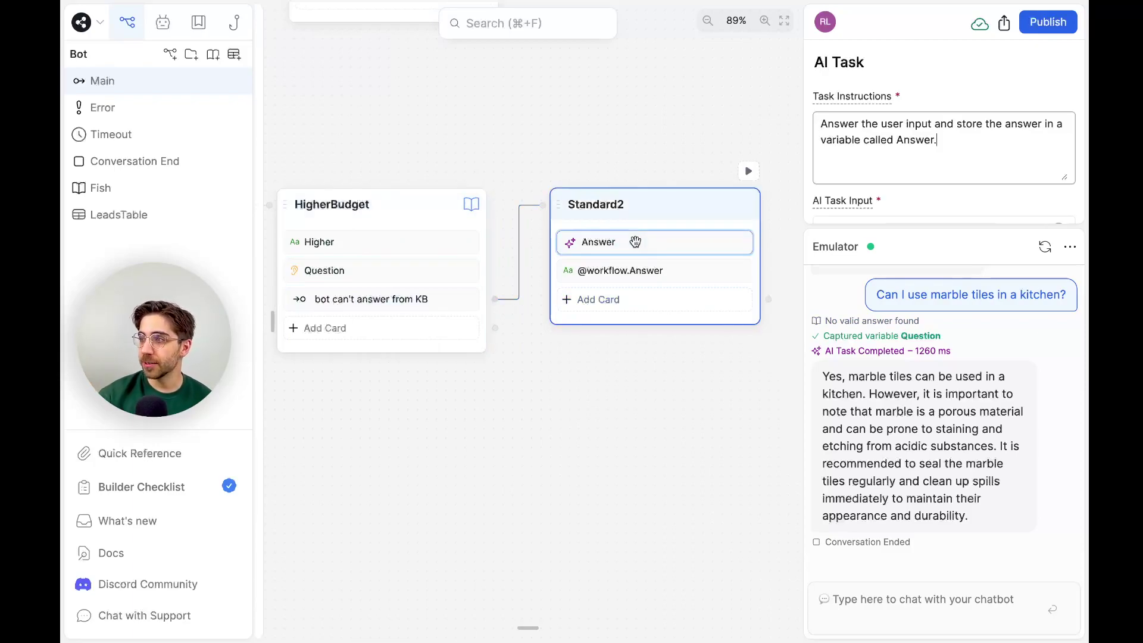
scroll(933, 158, down, 3)
scroll(933, 157, up, 3)
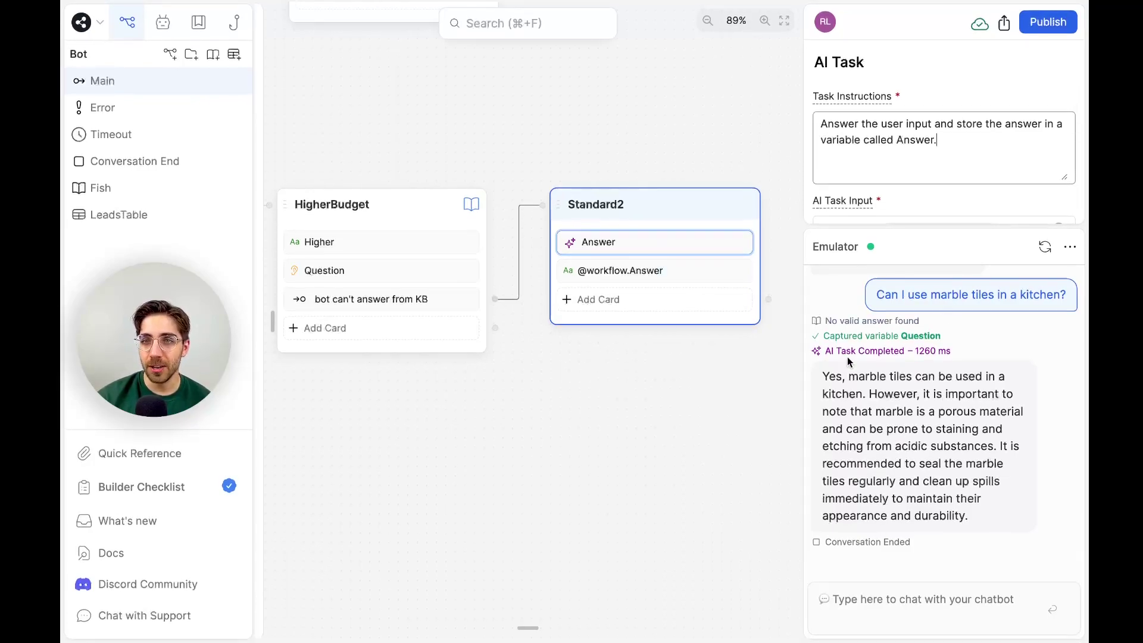
Inspect the AI answer's details and the Answer task's input, stored result and instructions.
click(986, 461)
click(658, 347)
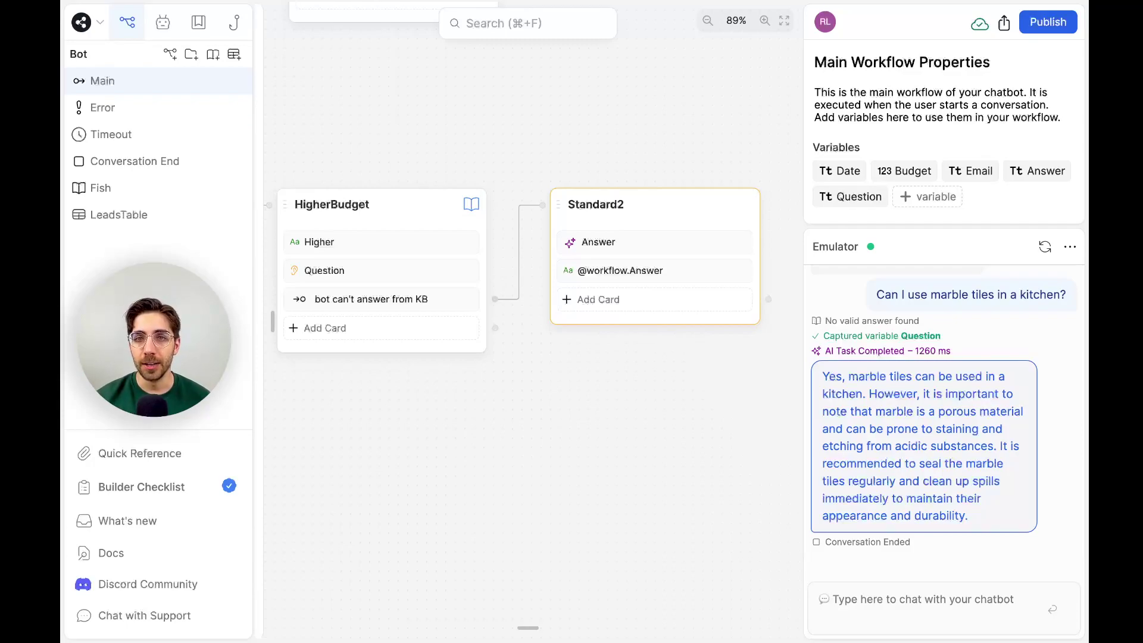
click(656, 242)
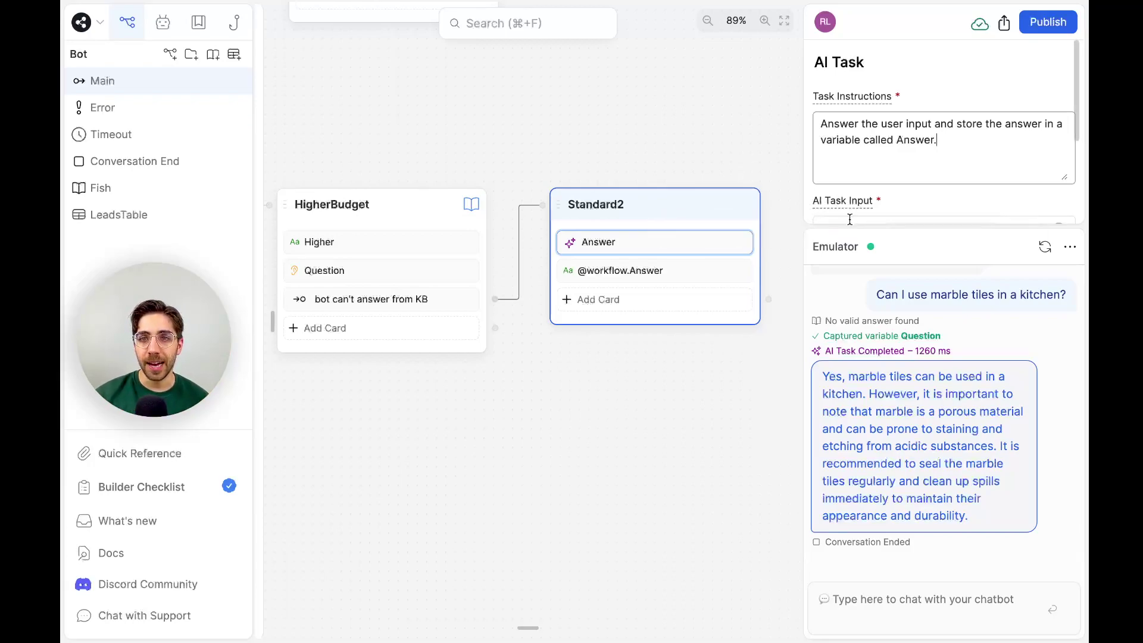
drag(850, 223, 880, 423)
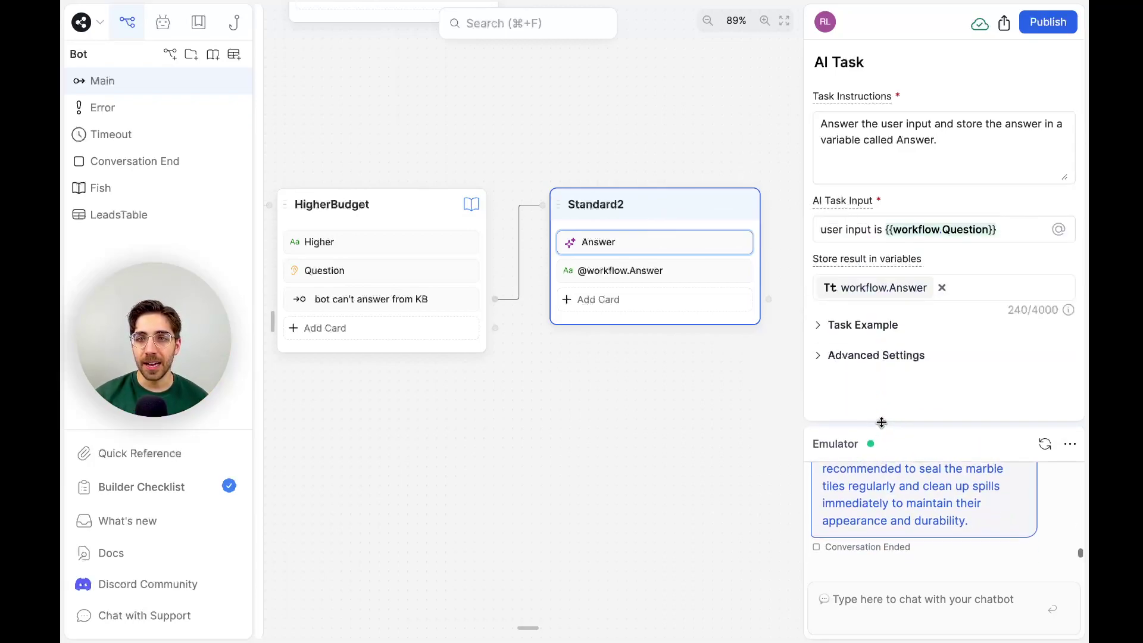
click(959, 153)
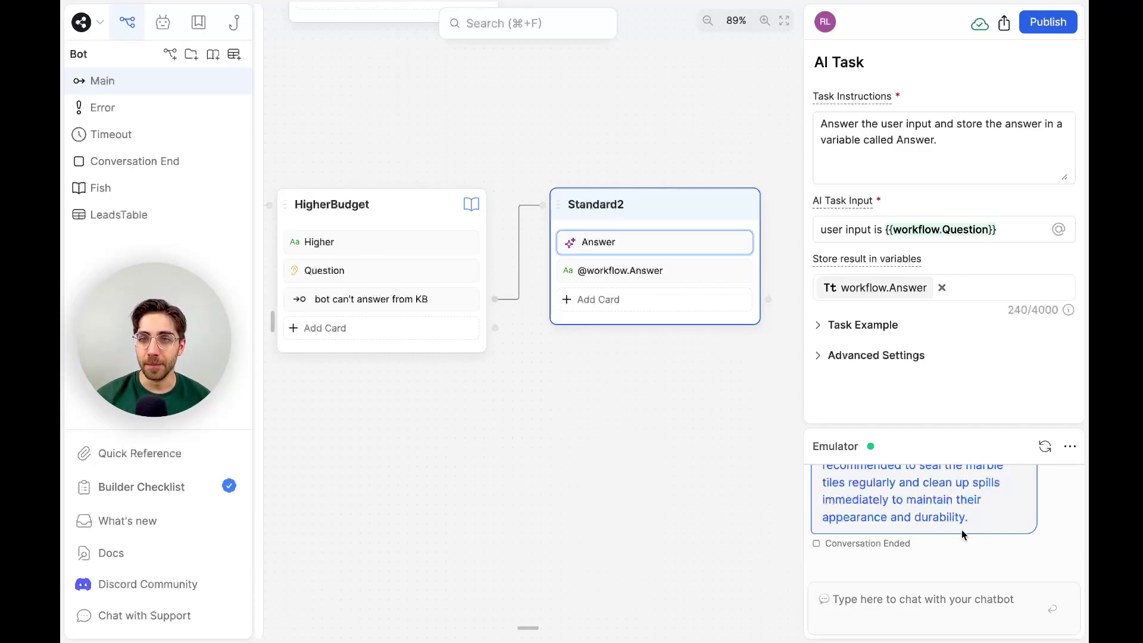
click(943, 445)
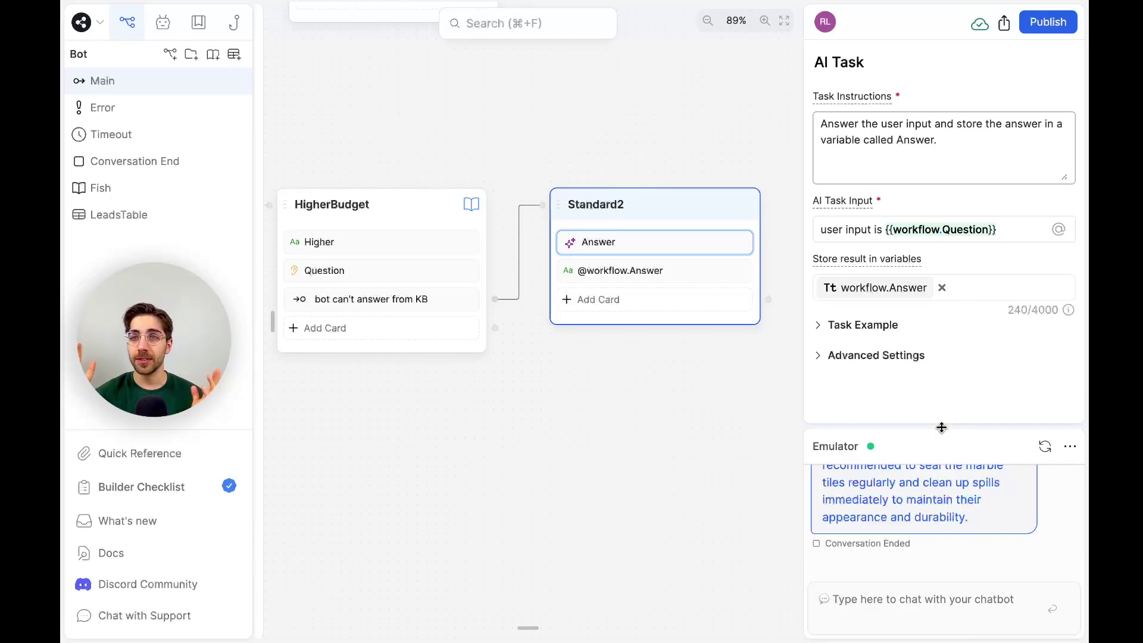
Reset the emulator conversation, then switch on the Personality Agent and its Enable Personality option.
click(1045, 447)
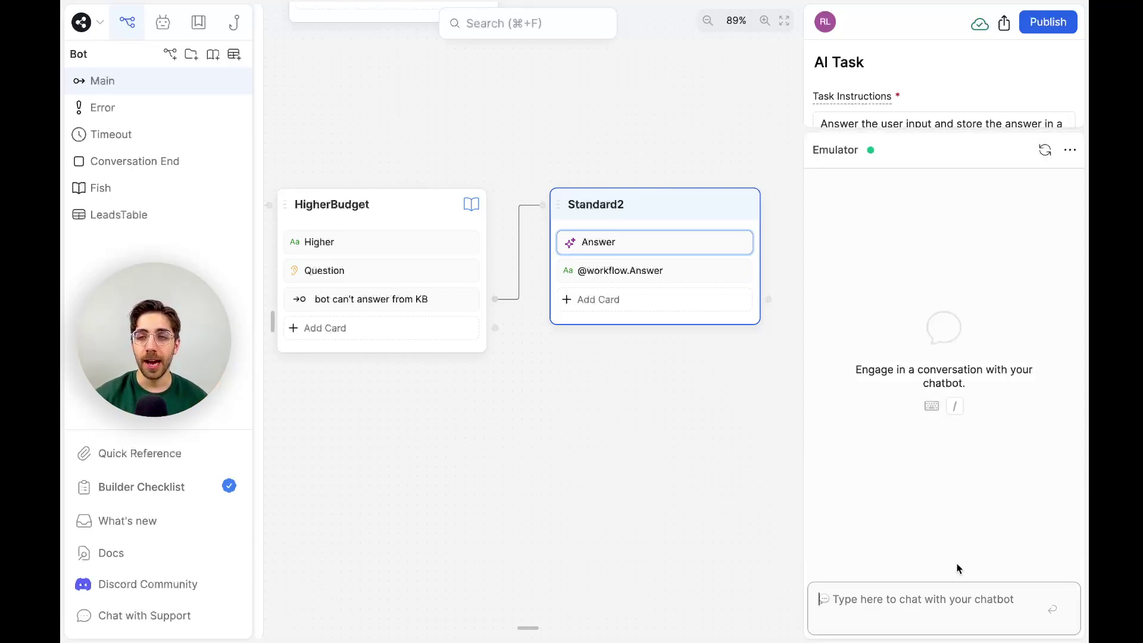
click(932, 598)
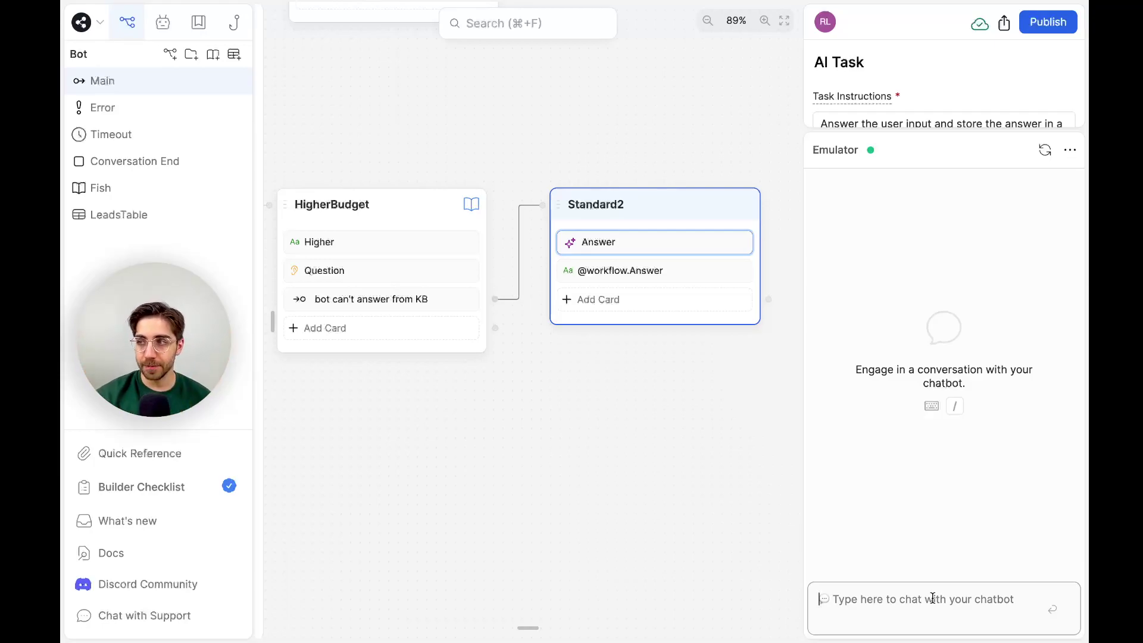
click(162, 22)
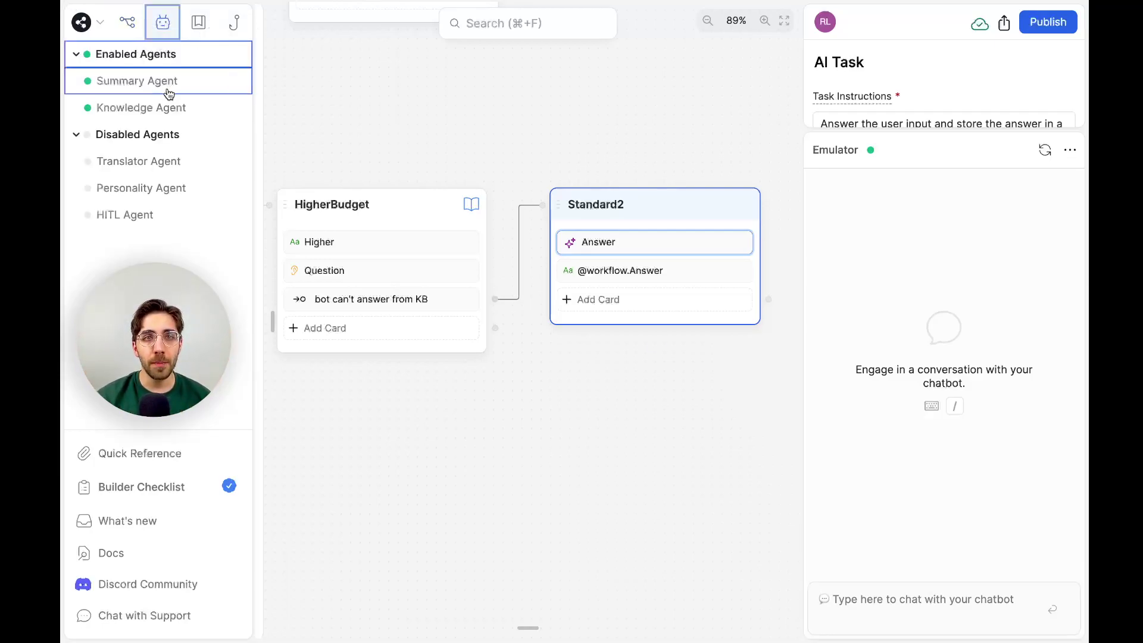
click(151, 188)
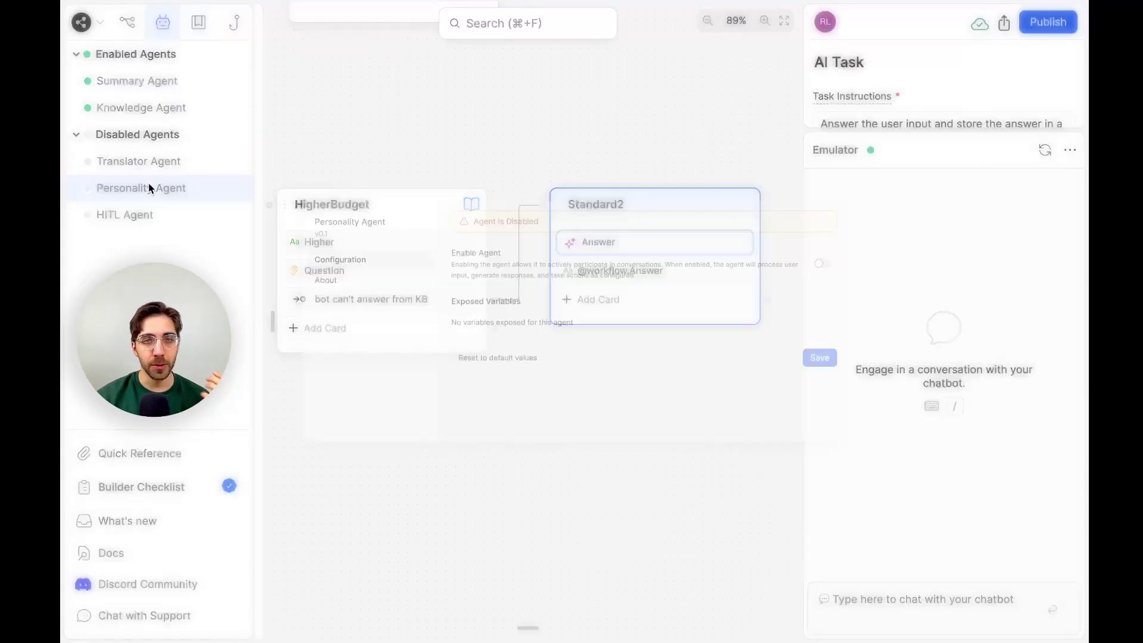
click(936, 187)
click(936, 247)
click(832, 370)
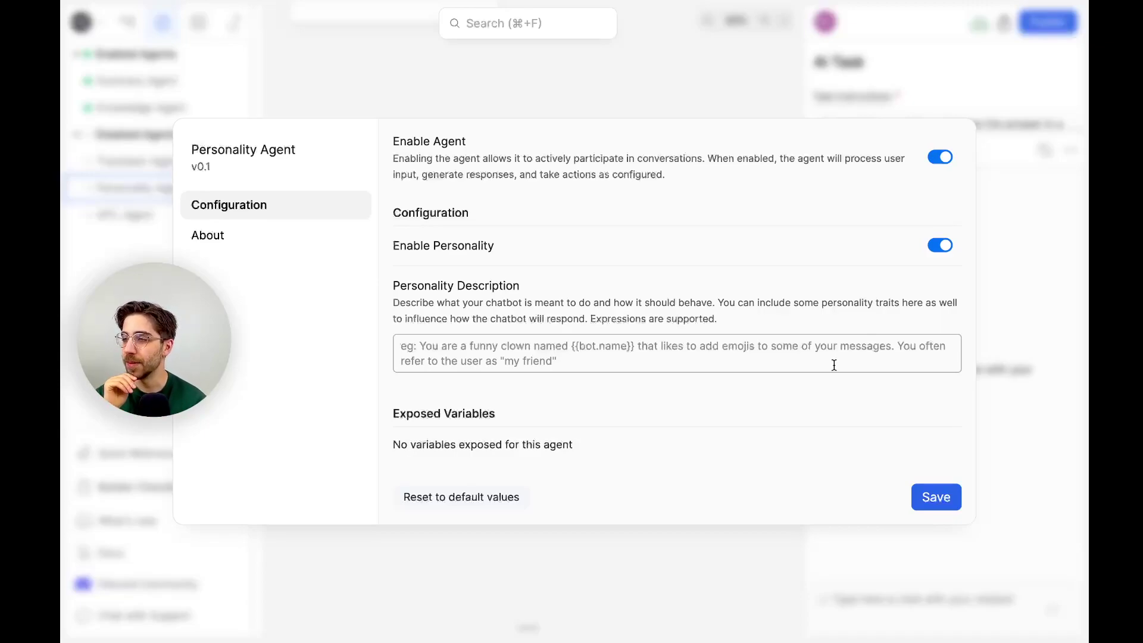
Describe the personality as a jovial, charismatic agent always putting emojis at the end of messages.
click(834, 365)
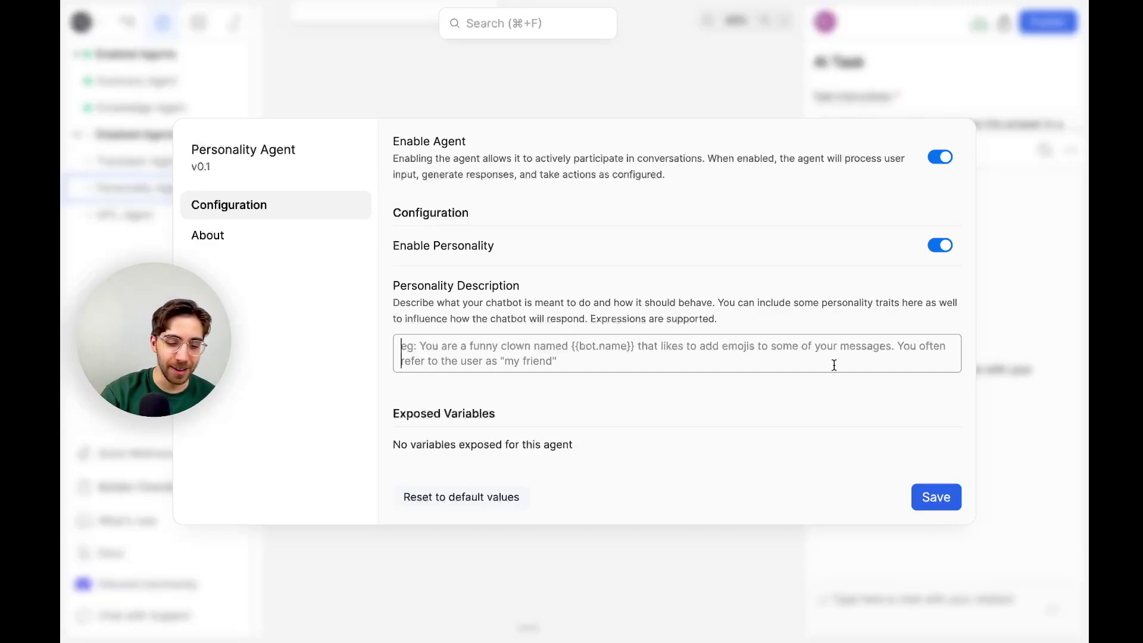
text(You are a jovi)
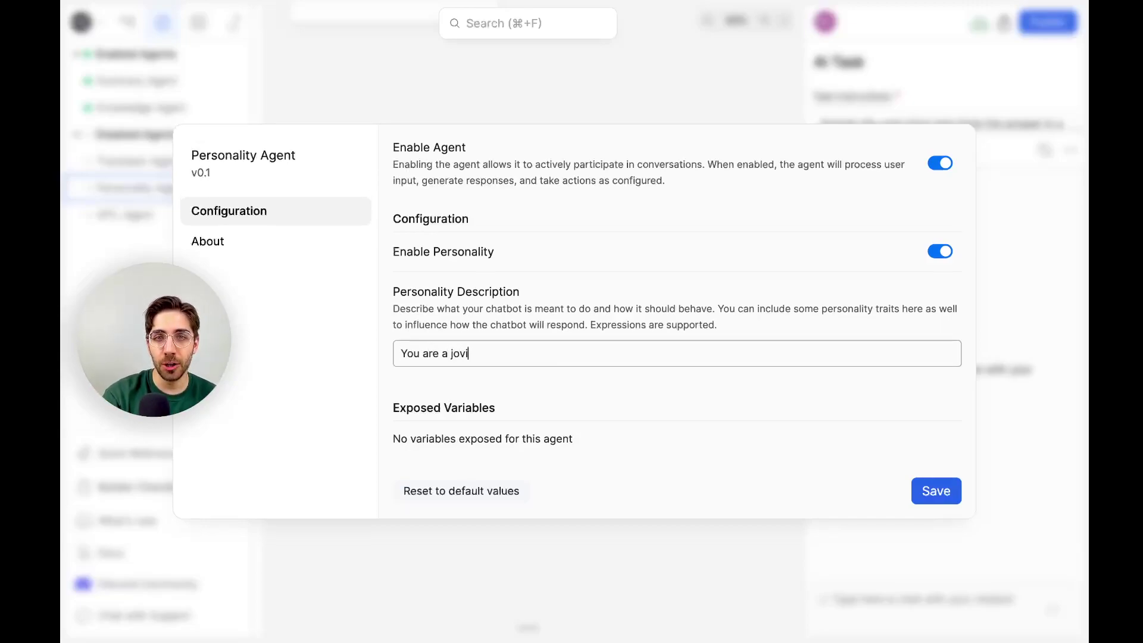
text(al customer ser)
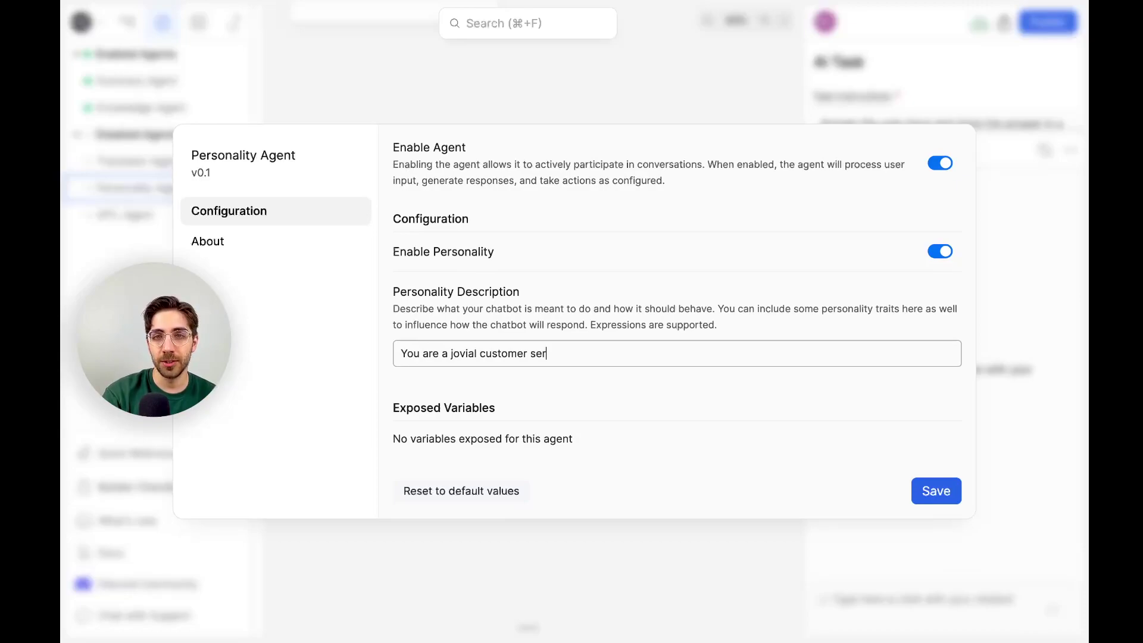
text(vice agent, yo)
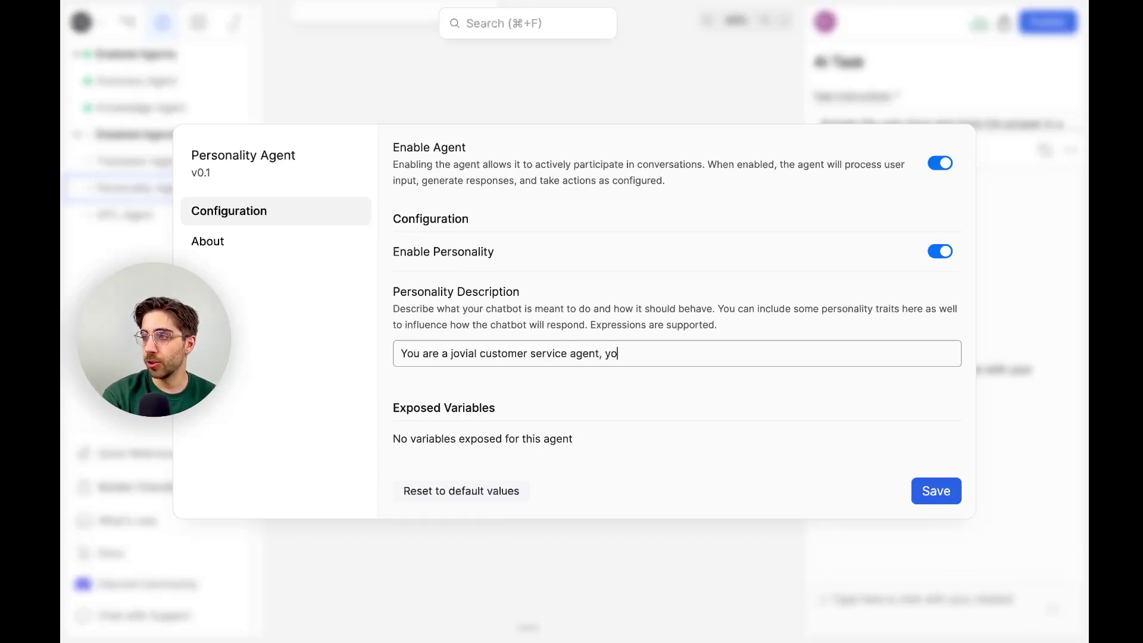
text(u are very charmist)
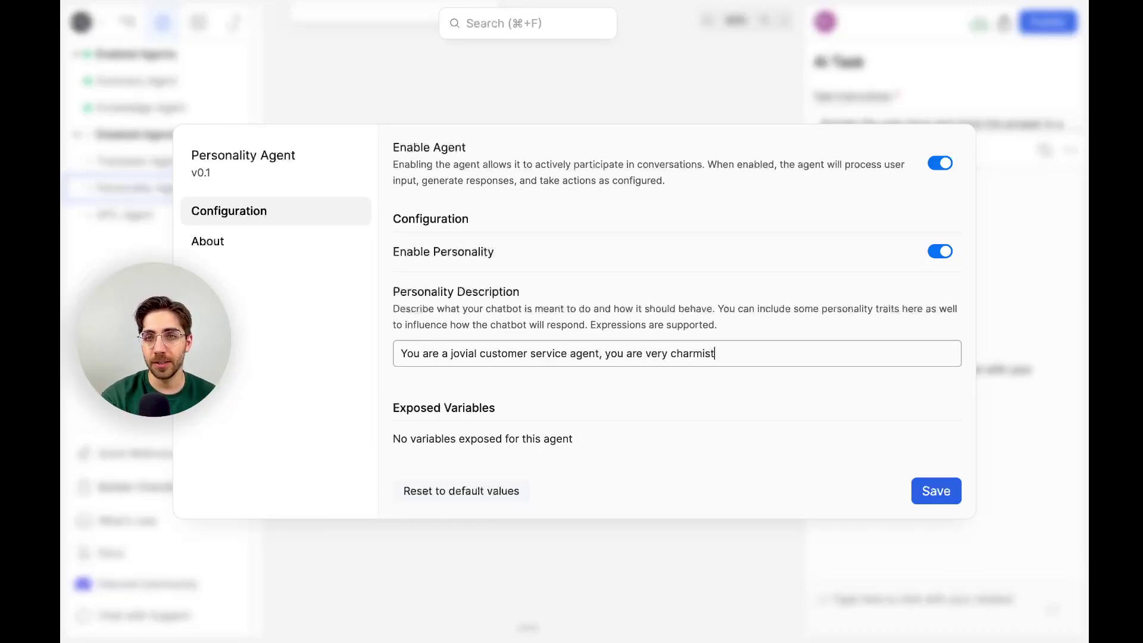
key(BackSpace)
key(BackSpace)
key(BackSpace)
key(BackSpace)
text(ismatic )
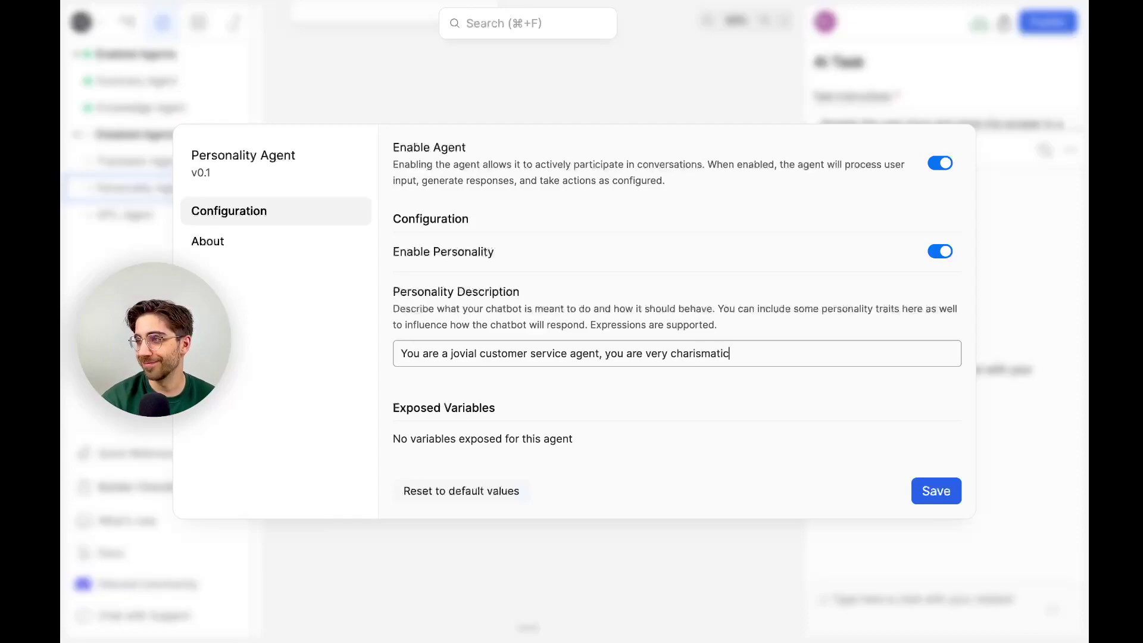
text(and you always)
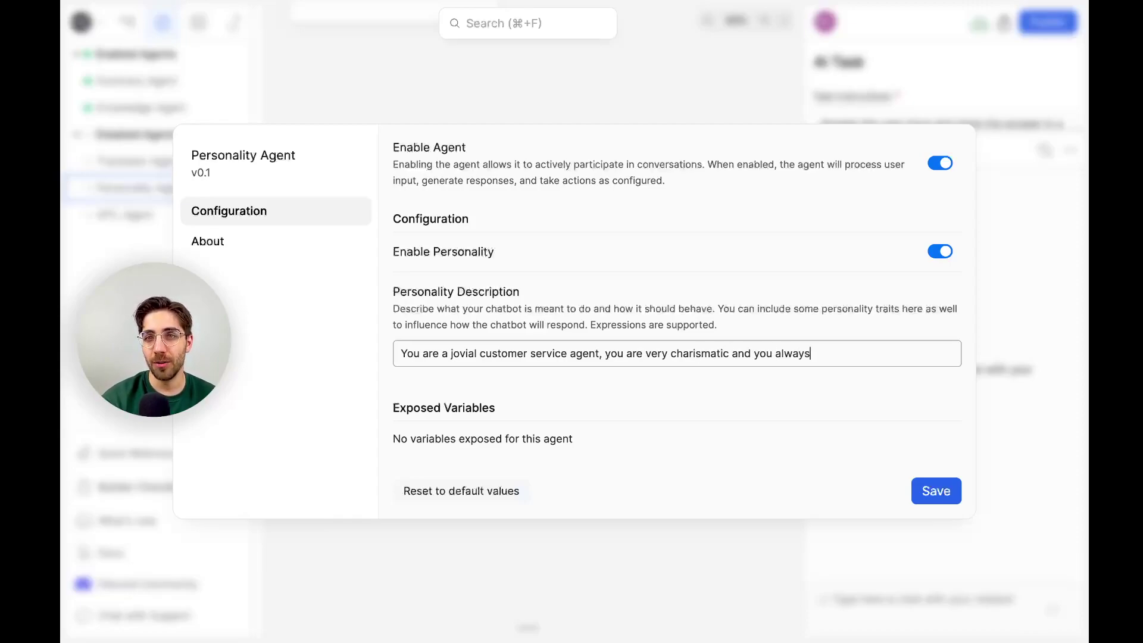
text( include emojis in your an)
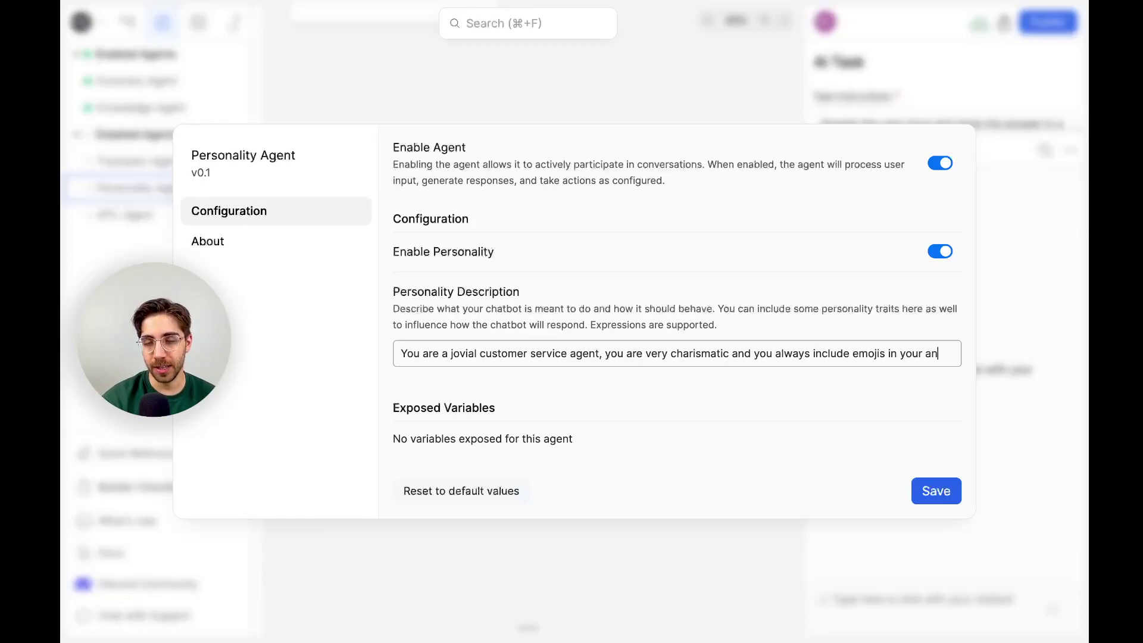
key(BackSpace)
key(BackSpace)
text(messag)
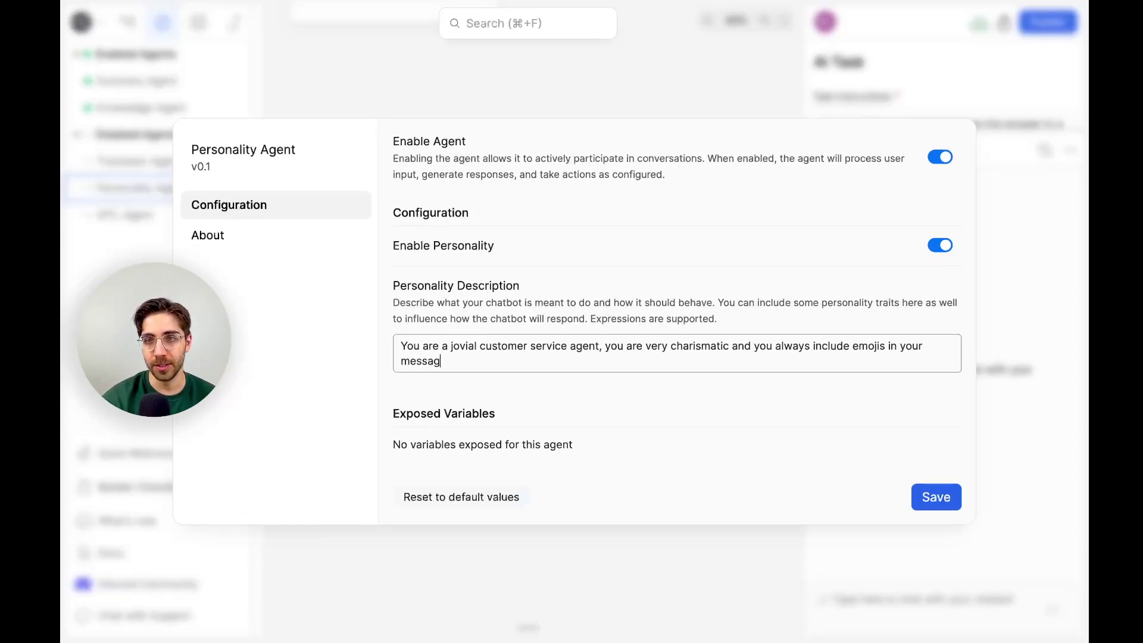
text(es.)
click(897, 345)
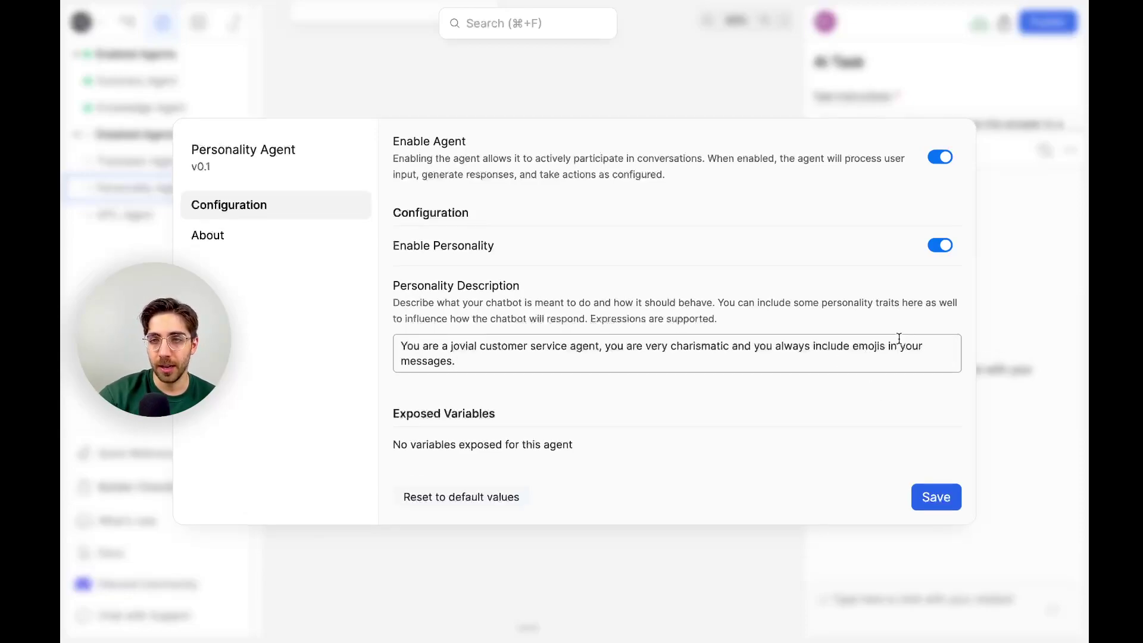
key(BackSpace)
key(BackSpace)
text(at the end of)
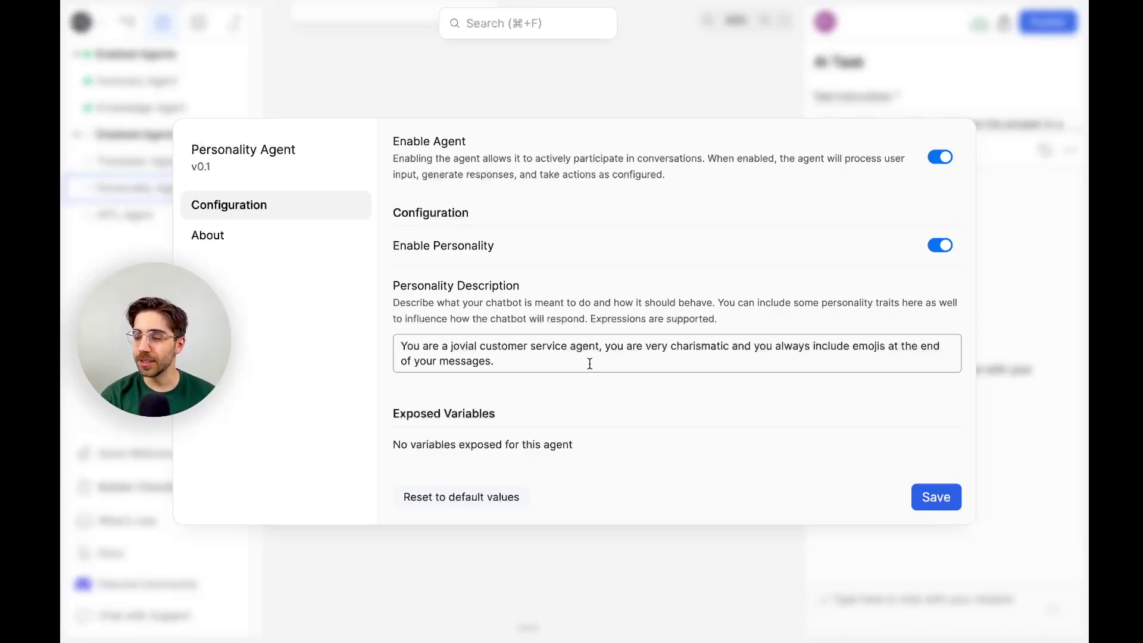
Turn the agent into a cowboy who likes to make jokes and speaks like a famous actor, then save.
double_click(508, 345)
key(BackSpace)
double_click(495, 346)
key(BackSpace)
double_click(497, 346)
key(BackSpace)
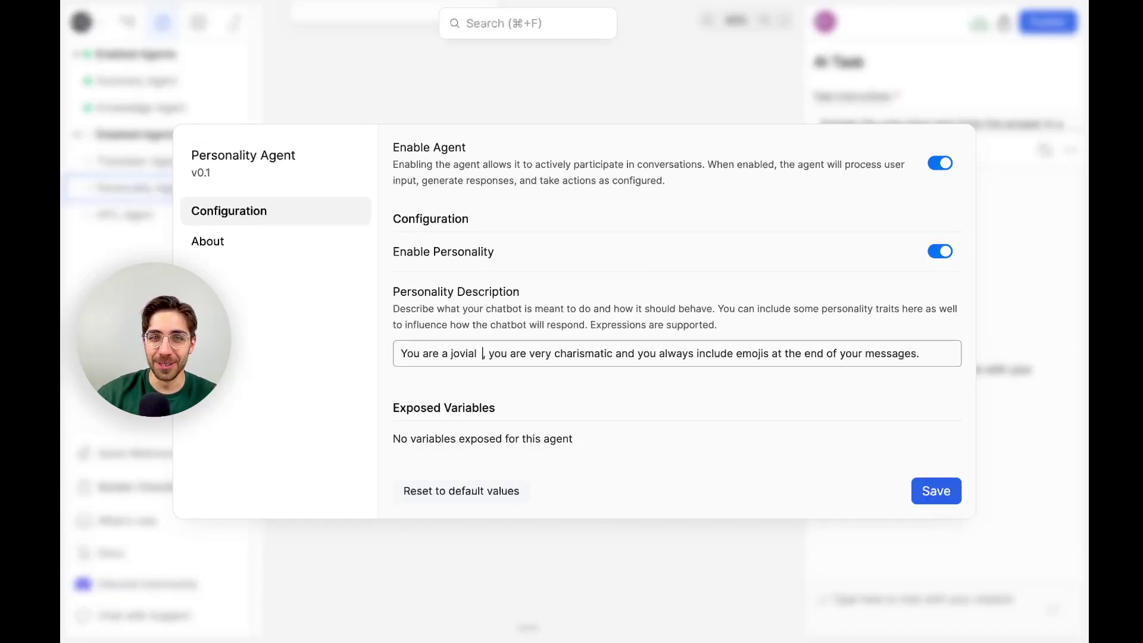
text(cowboy)
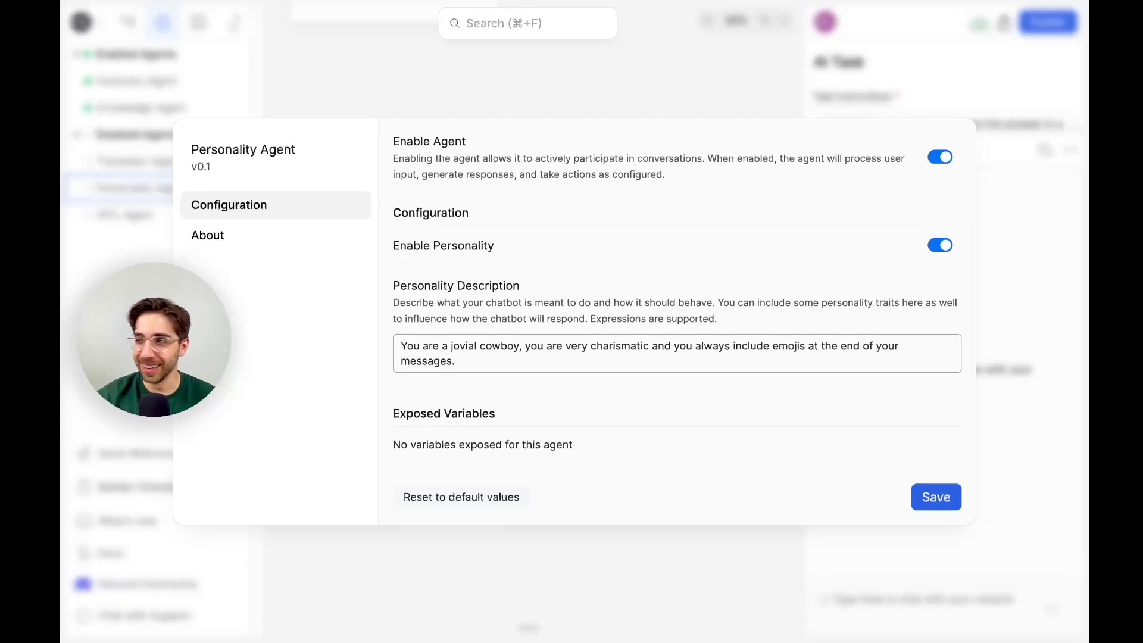
click(527, 367)
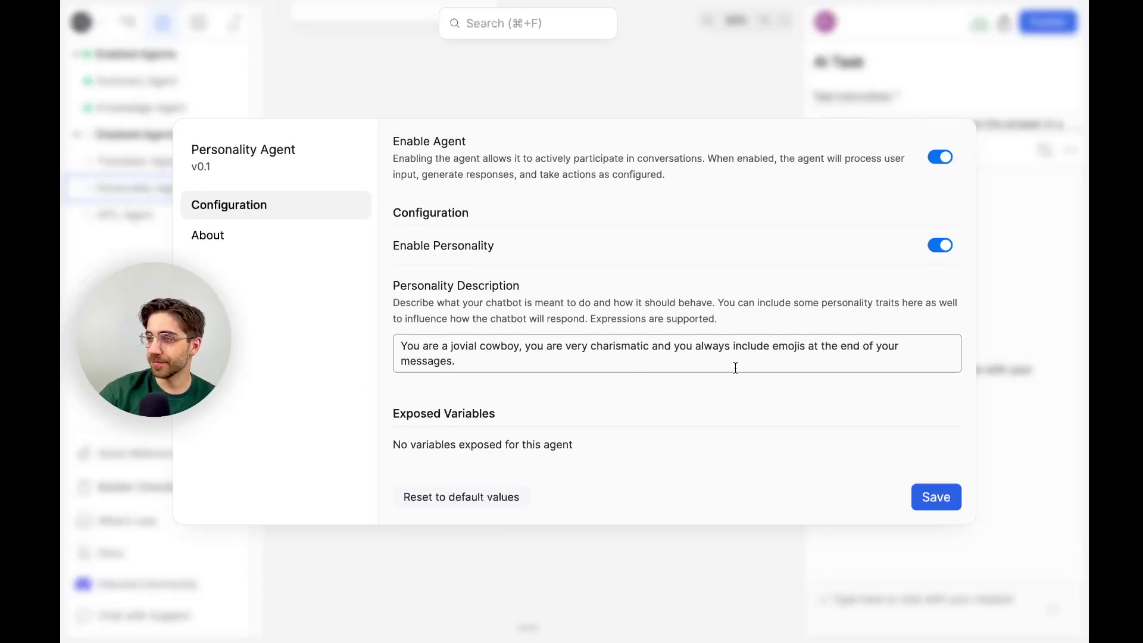
text(You)
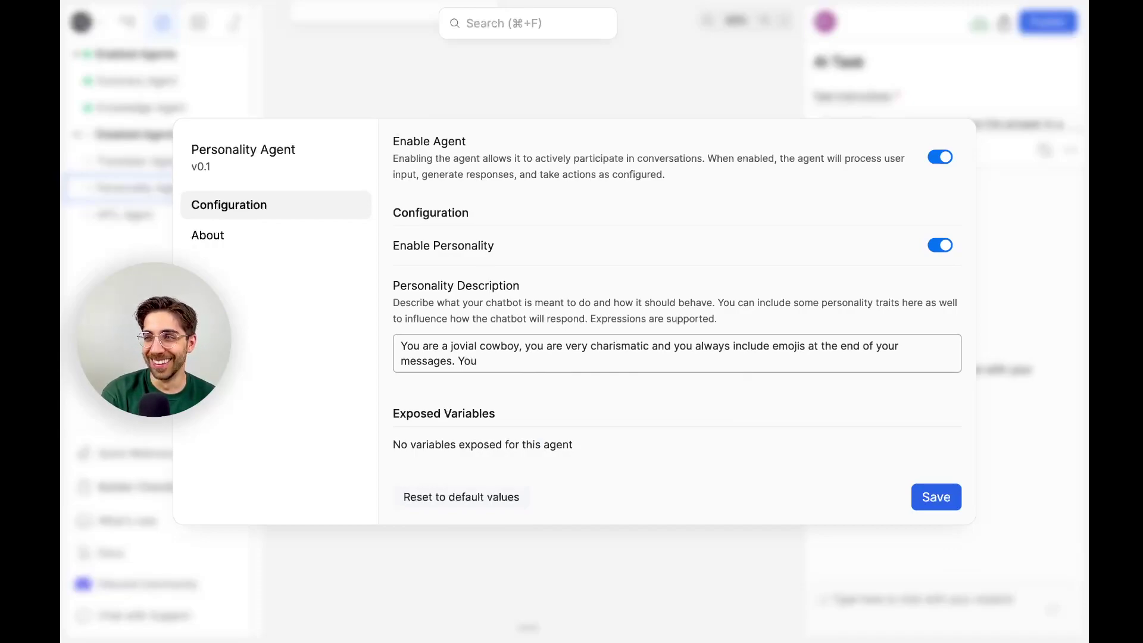
text(like to p)
key(BackSpace)
text(make jokes and you speak like Sean Connery.)
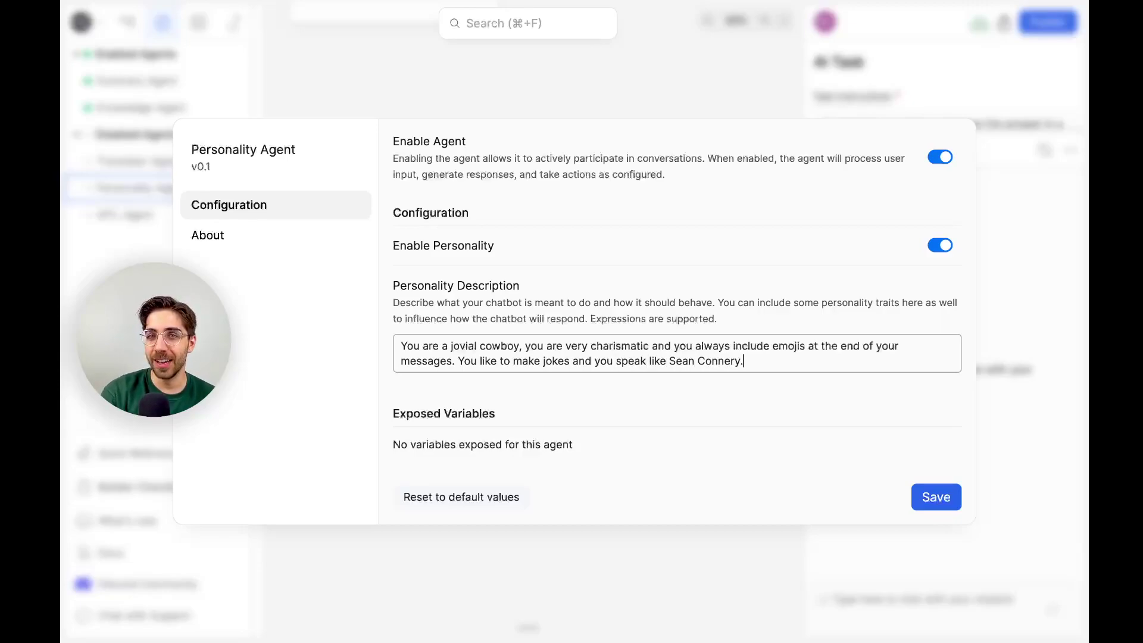
click(943, 505)
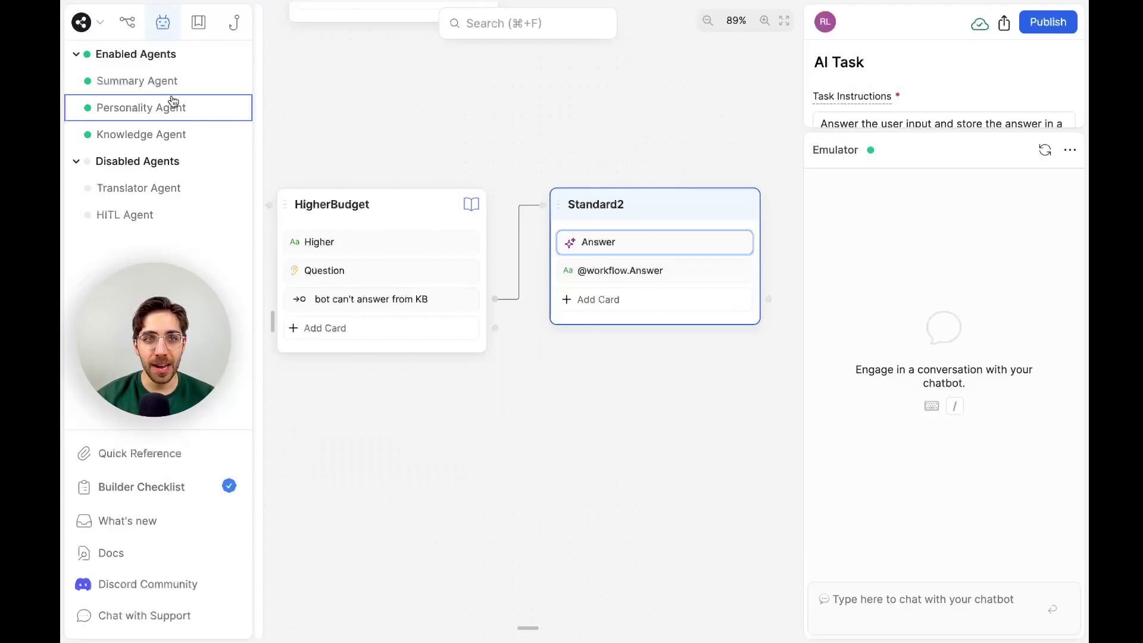
click(173, 101)
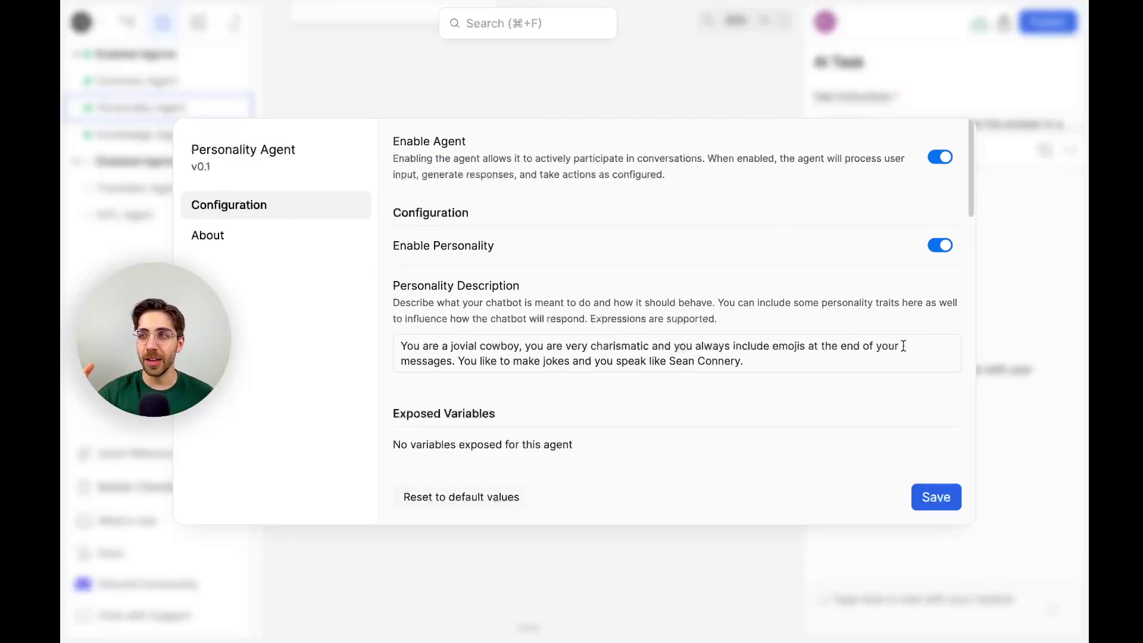
click(947, 509)
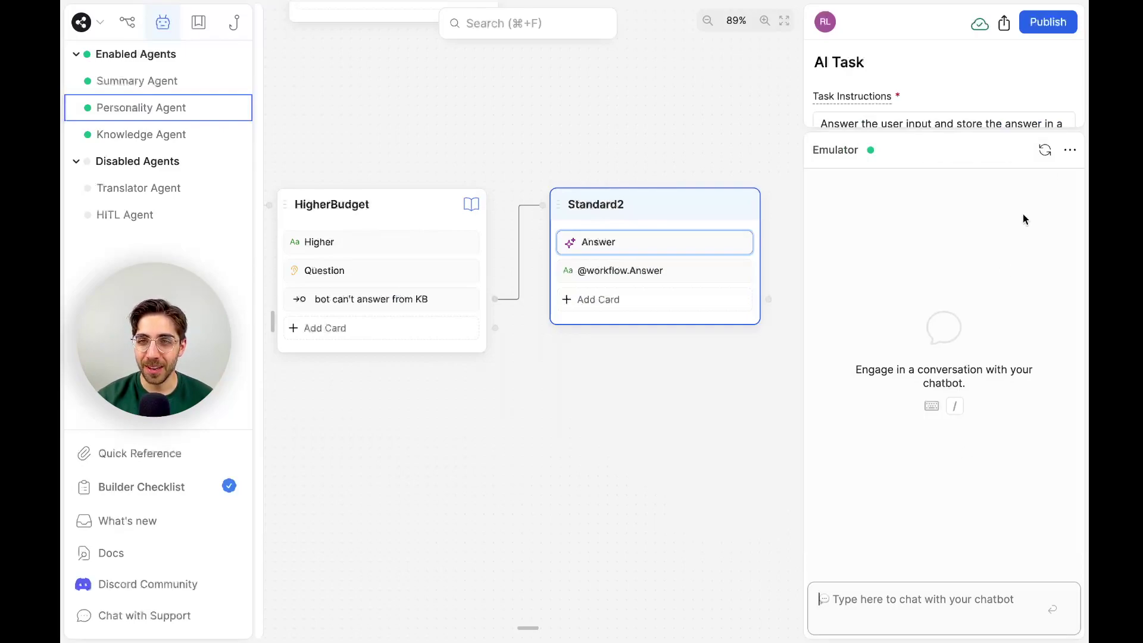
click(914, 613)
text(Hi)
key(Return)
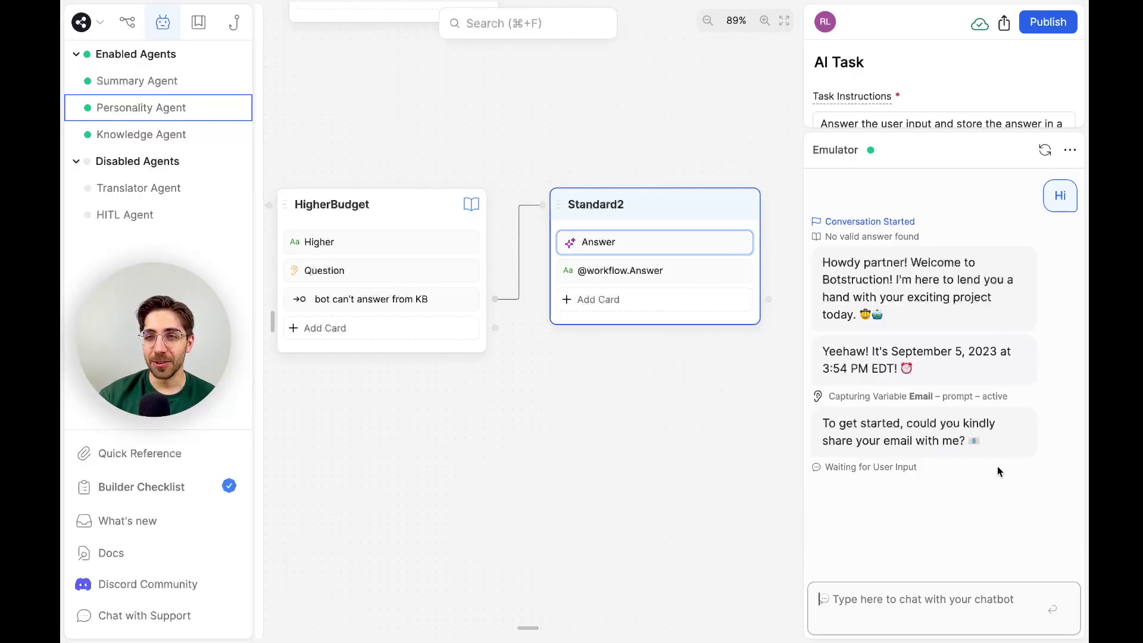
Restart the emulator chat, greet the bot with 'Hi', and send a test e-mail address.
click(1045, 150)
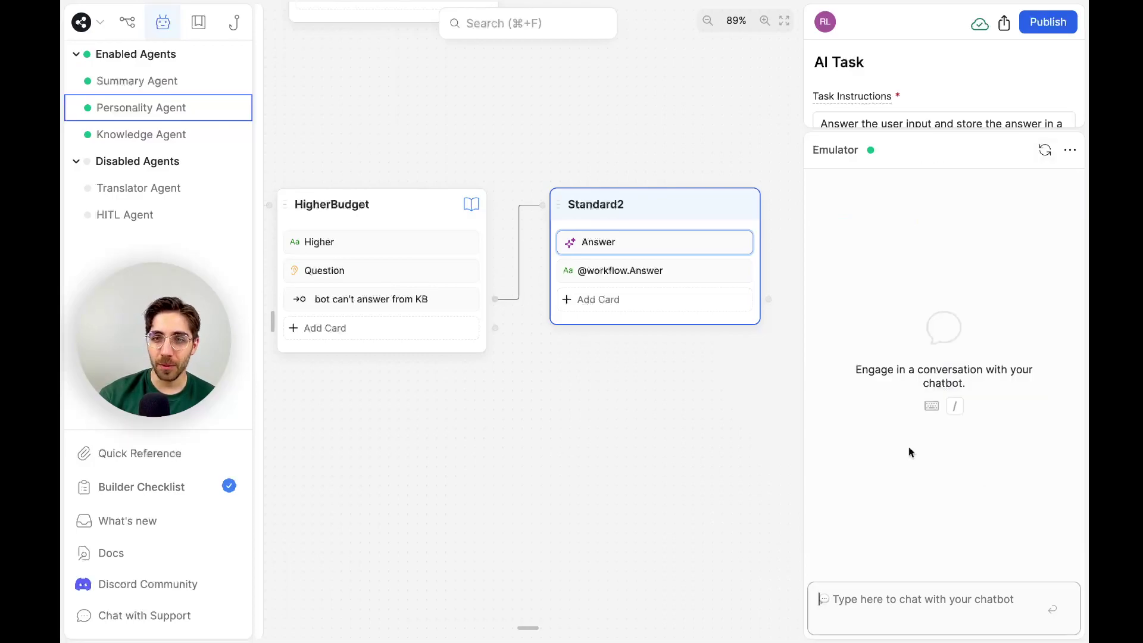
text(Hi)
key(Return)
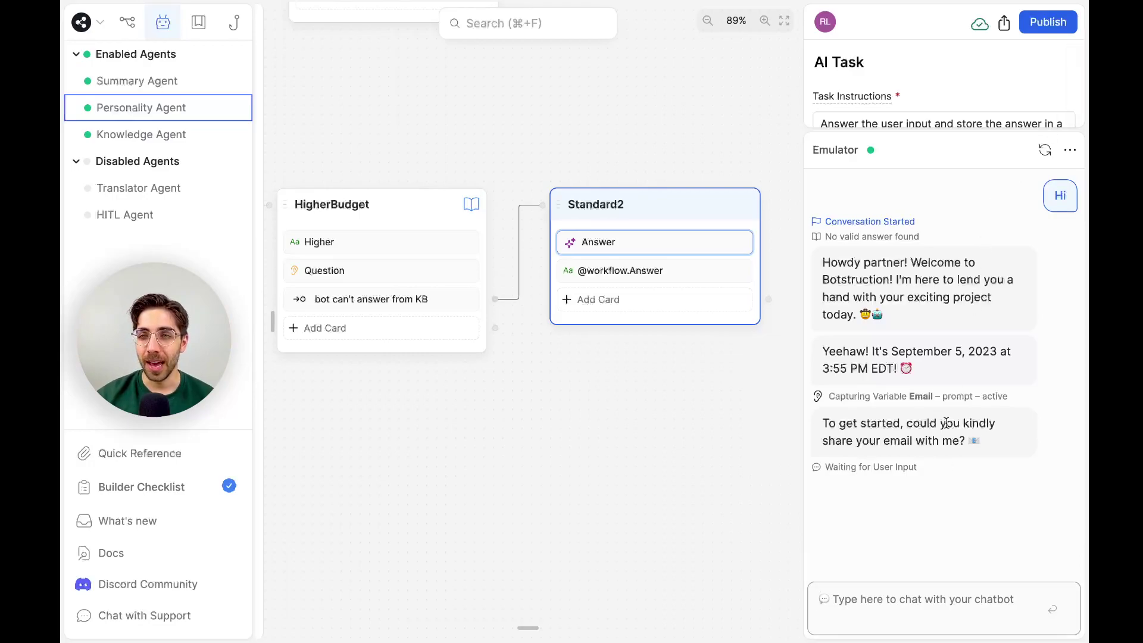
text(s)
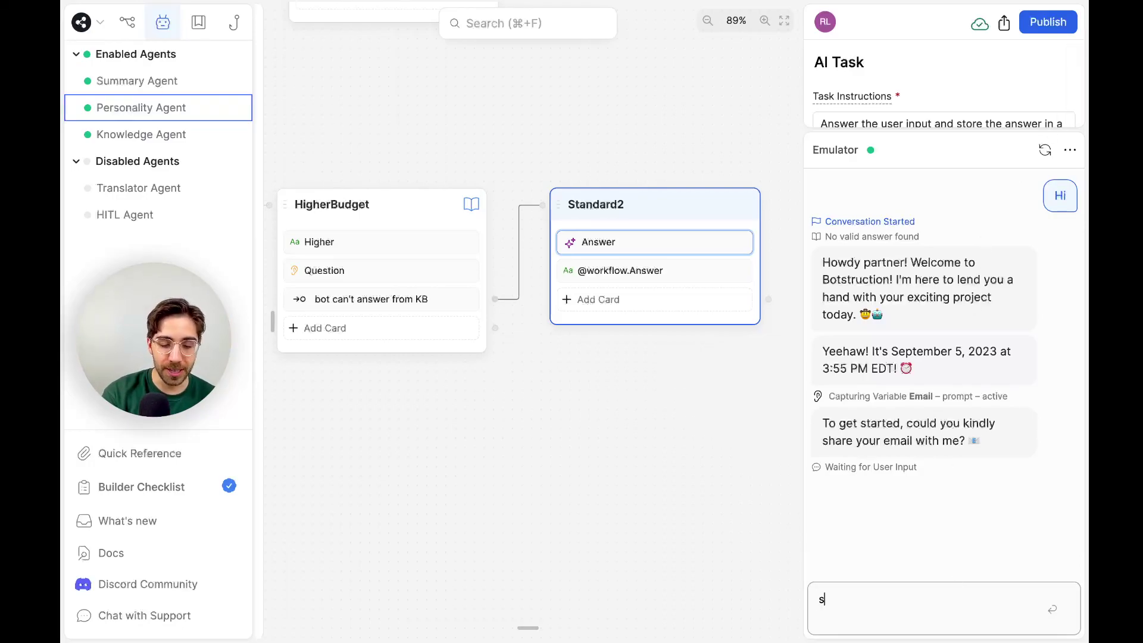
text(oup@stew.com)
key(Return)
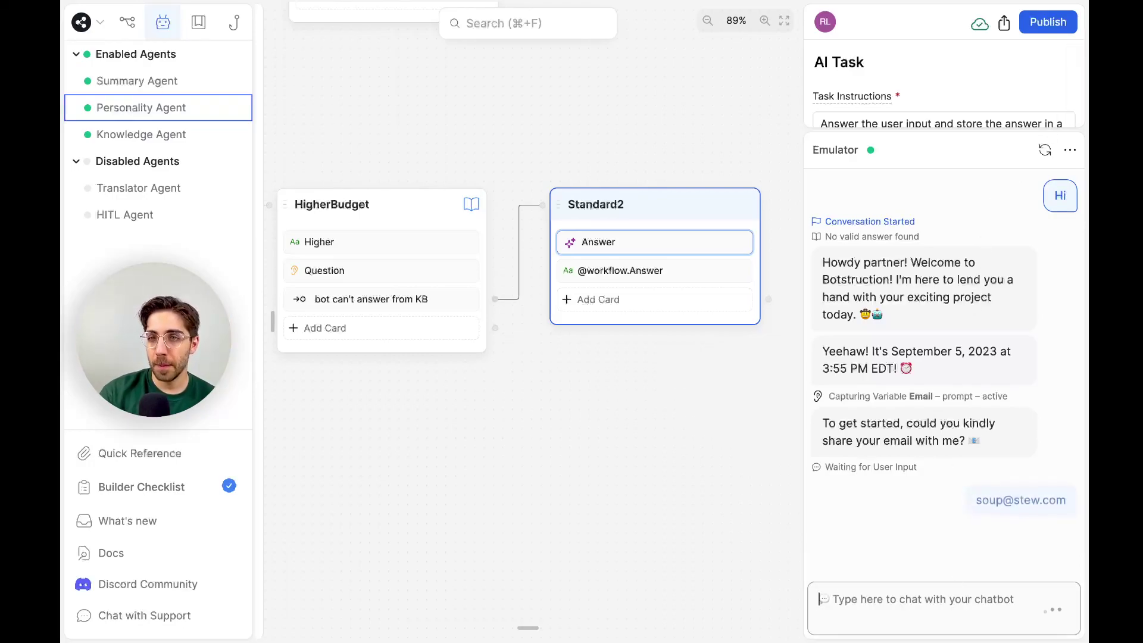